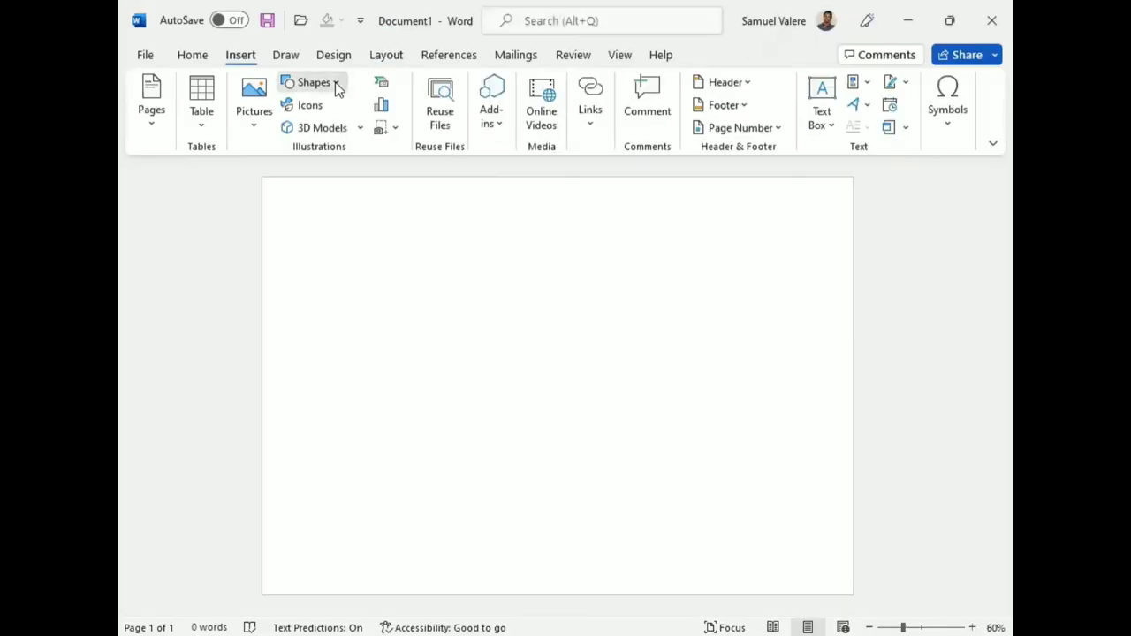
# Draw a rectangle covering the whole page
pyautogui.click(335, 82)
pyautogui.click(345, 134)
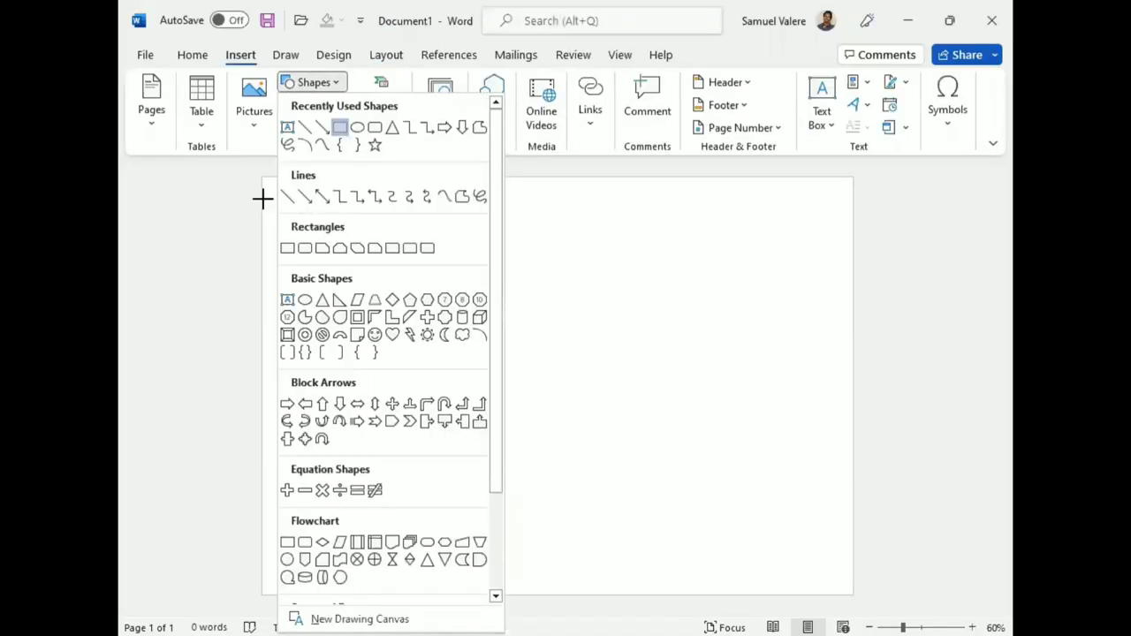
pyautogui.moveTo(262, 198); pyautogui.dragTo(852, 592)
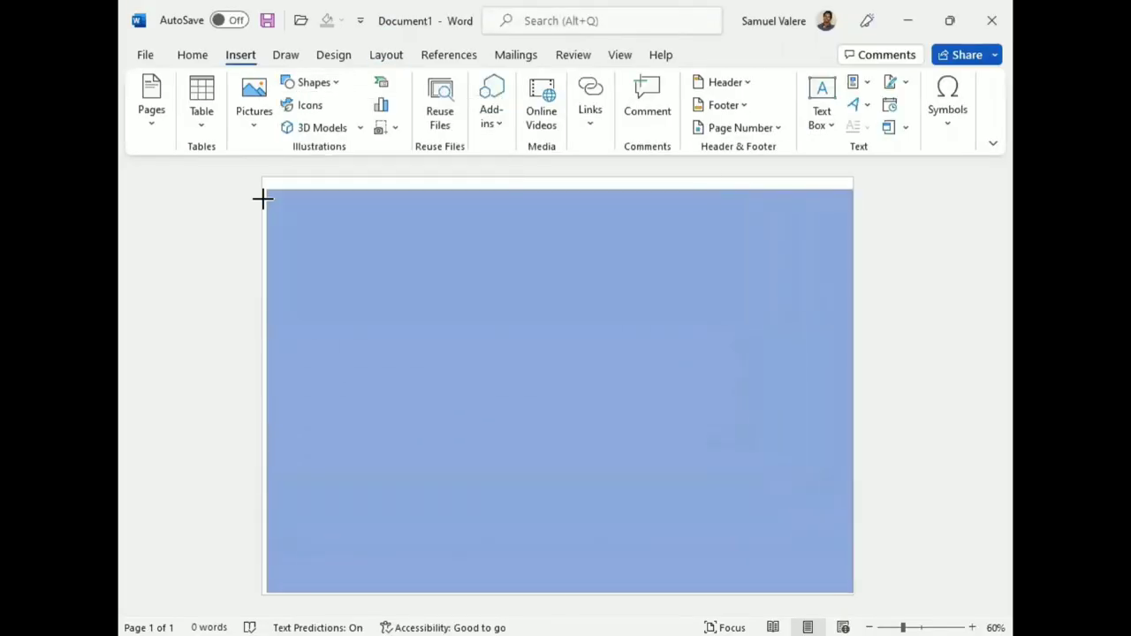
pyautogui.moveTo(262, 198); pyautogui.dragTo(265, 189)
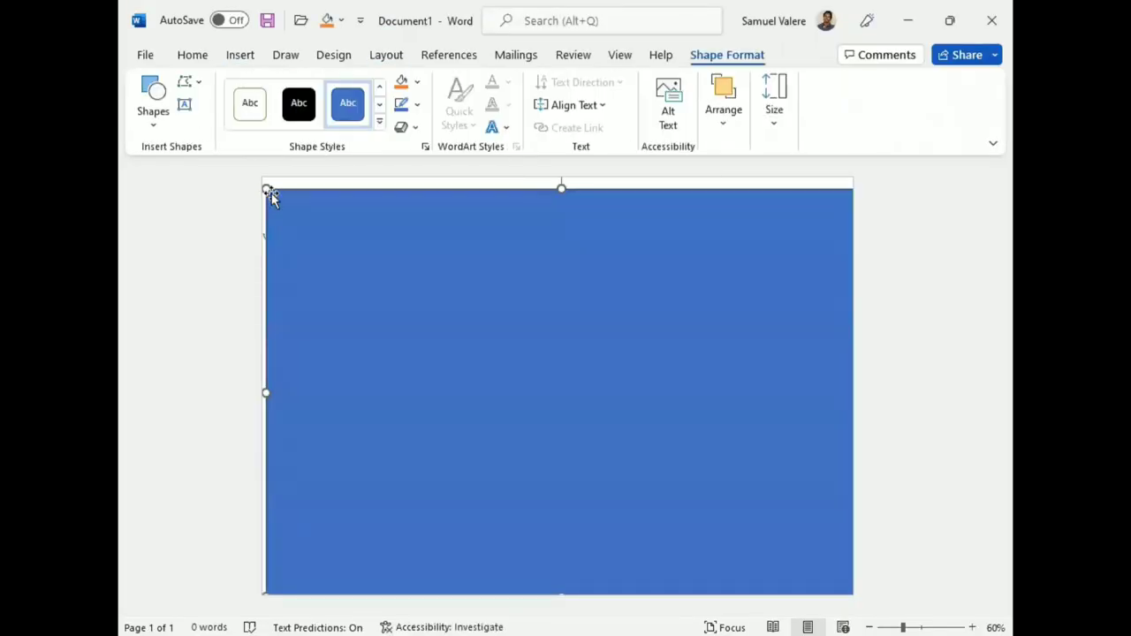
# Remove the rectangle's outline and fill it with pale grey
pyautogui.click(408, 104)
pyautogui.click(417, 300)
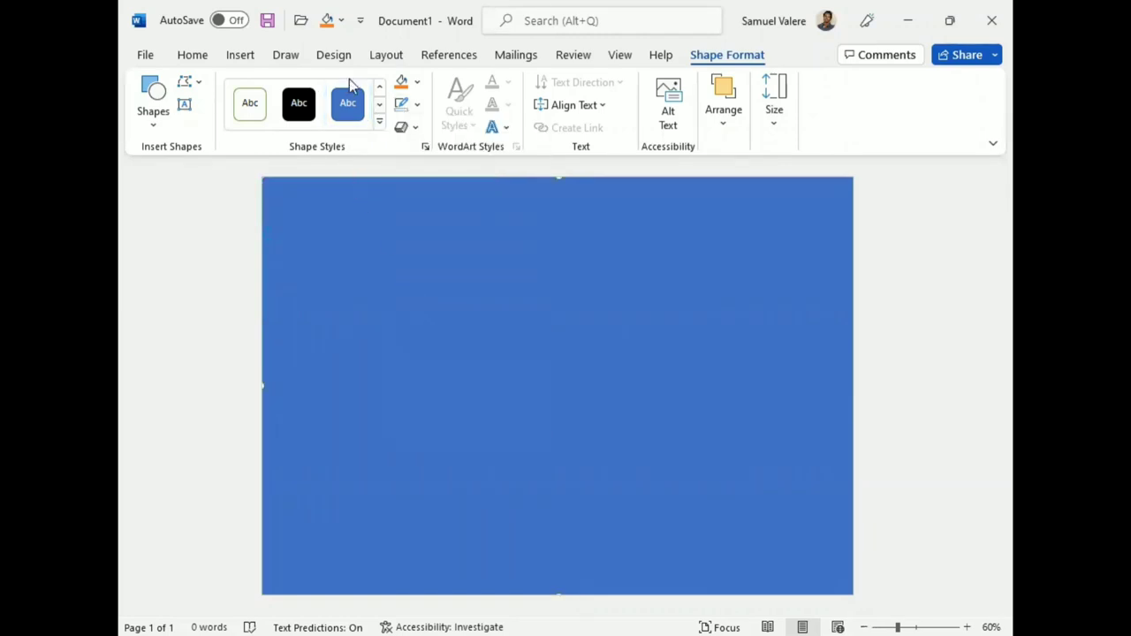
pyautogui.click(417, 81)
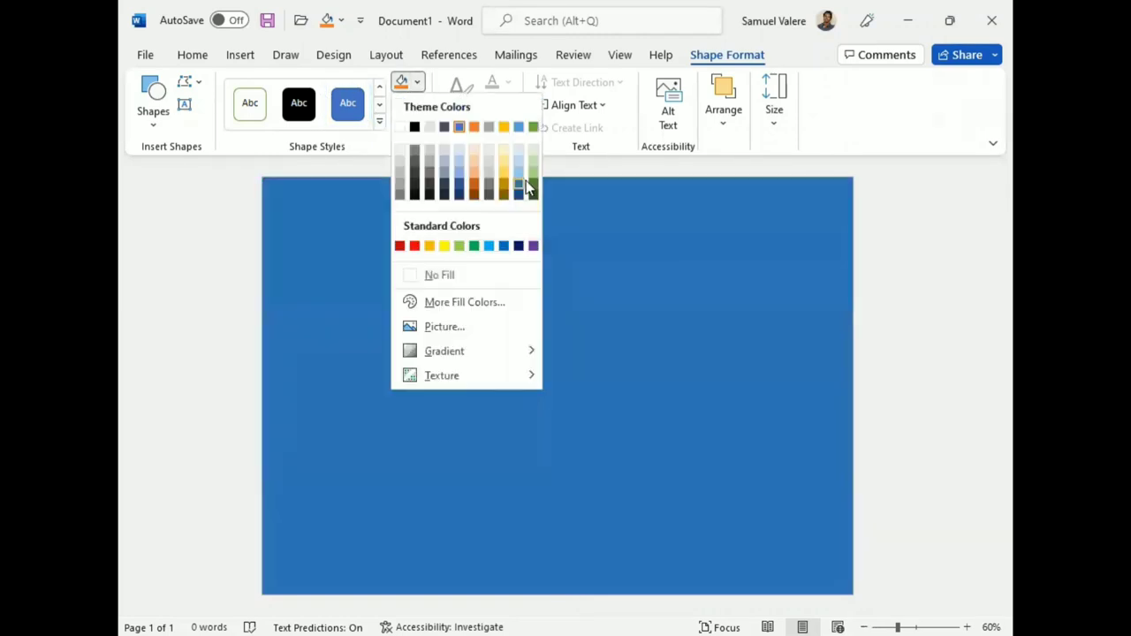
pyautogui.click(492, 150)
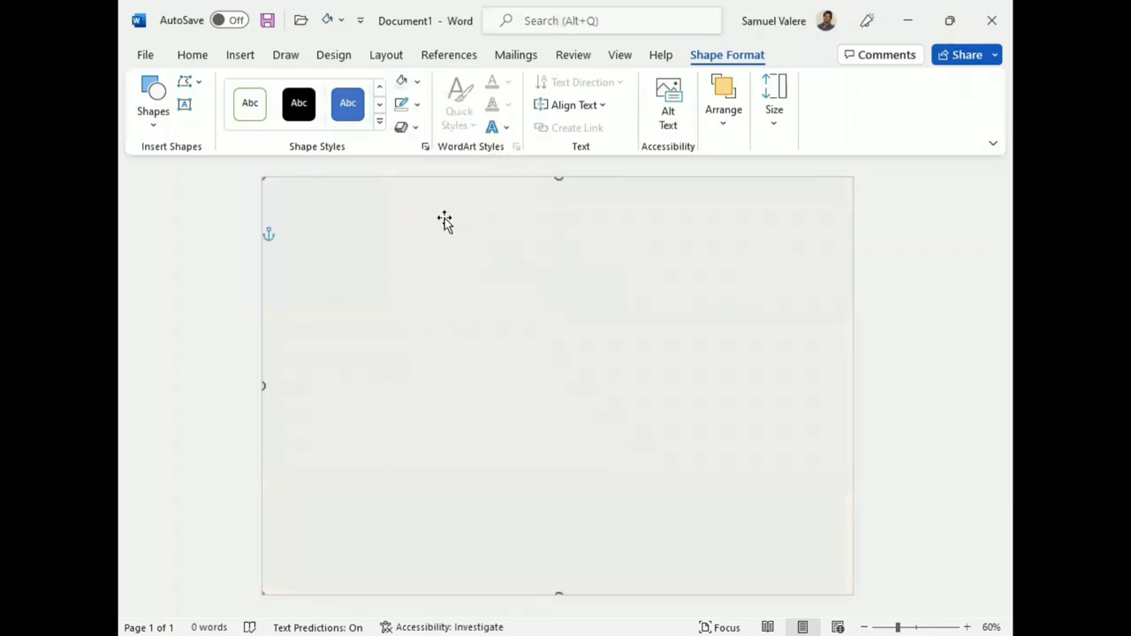
pyautogui.click(154, 113)
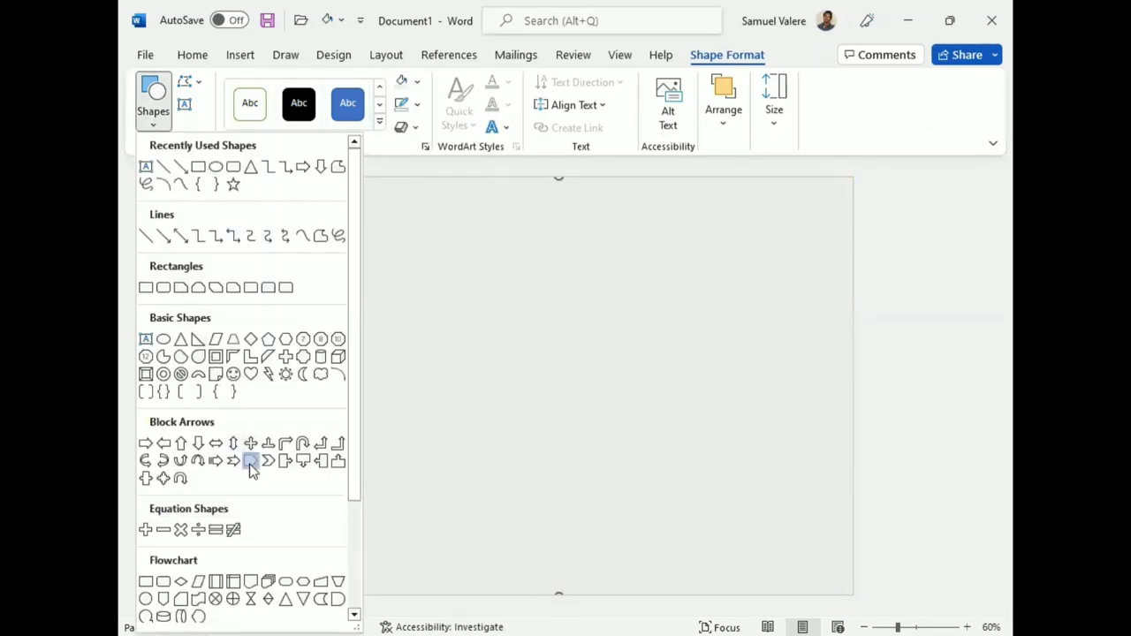
# Realign the grey background and draw a pentagon arrow at the page's top-left corner
pyautogui.click(303, 245)
pyautogui.moveTo(303, 245); pyautogui.dragTo(295, 238)
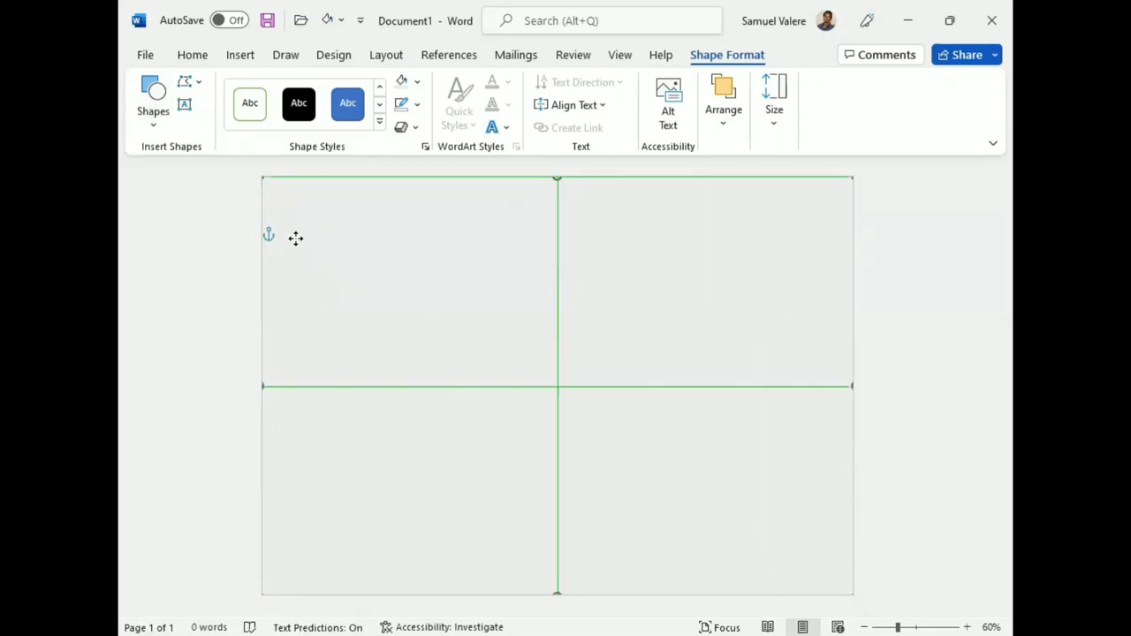
pyautogui.click(152, 115)
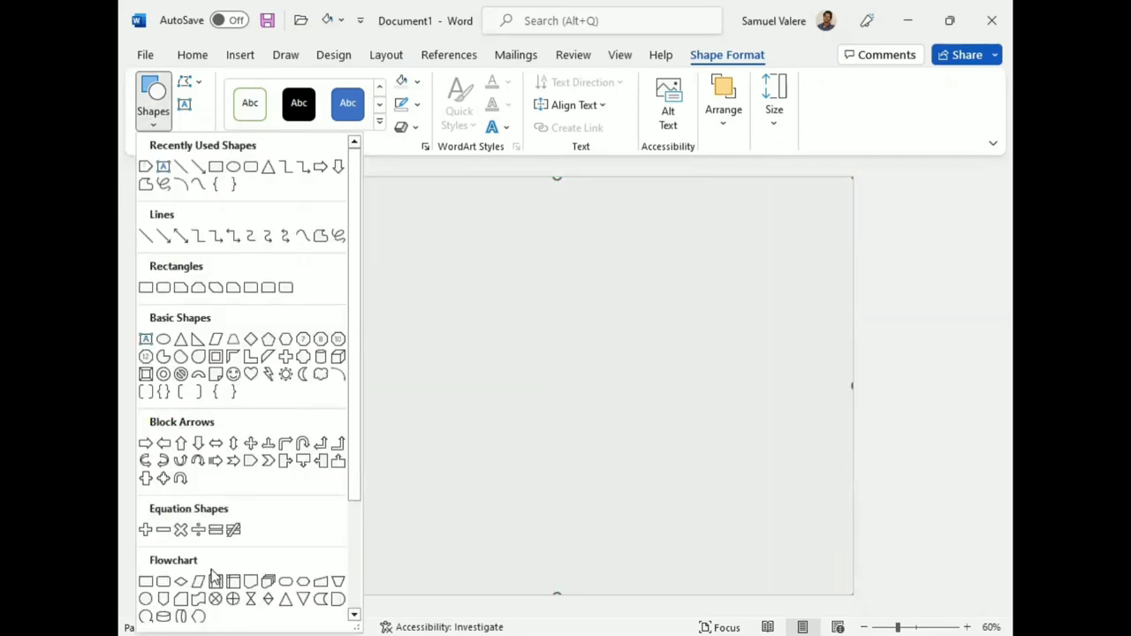
pyautogui.click(252, 461)
pyautogui.moveTo(362, 263); pyautogui.dragTo(705, 593)
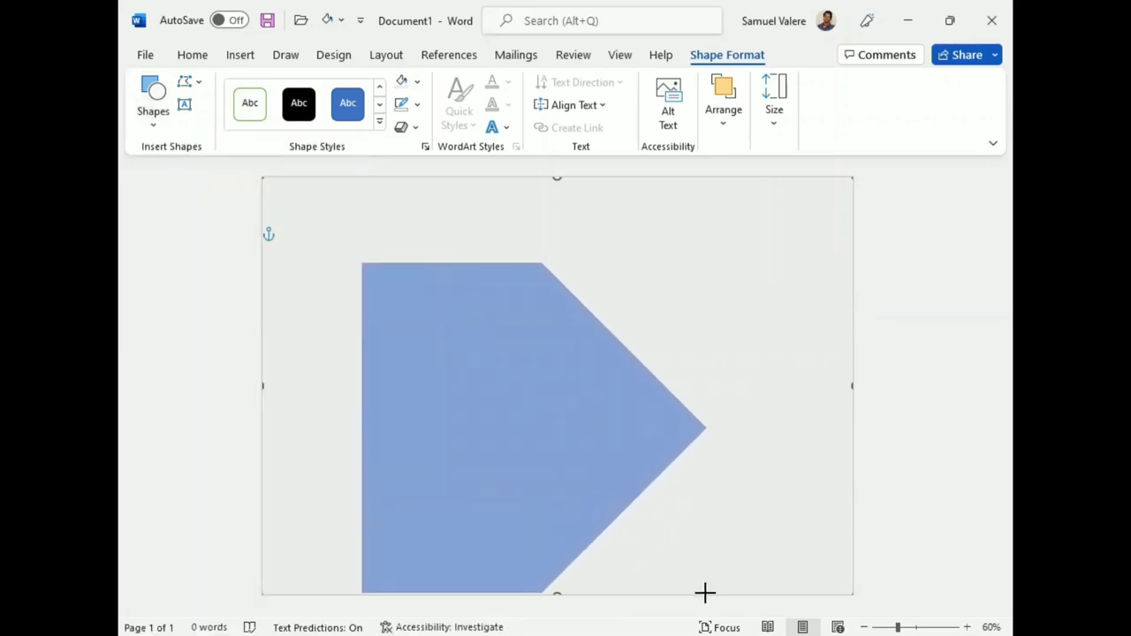
pyautogui.moveTo(533, 574)
pyautogui.mouseDown()
pyautogui.moveTo(433, 487)
pyautogui.moveTo(432, 604)
pyautogui.mouseUp()
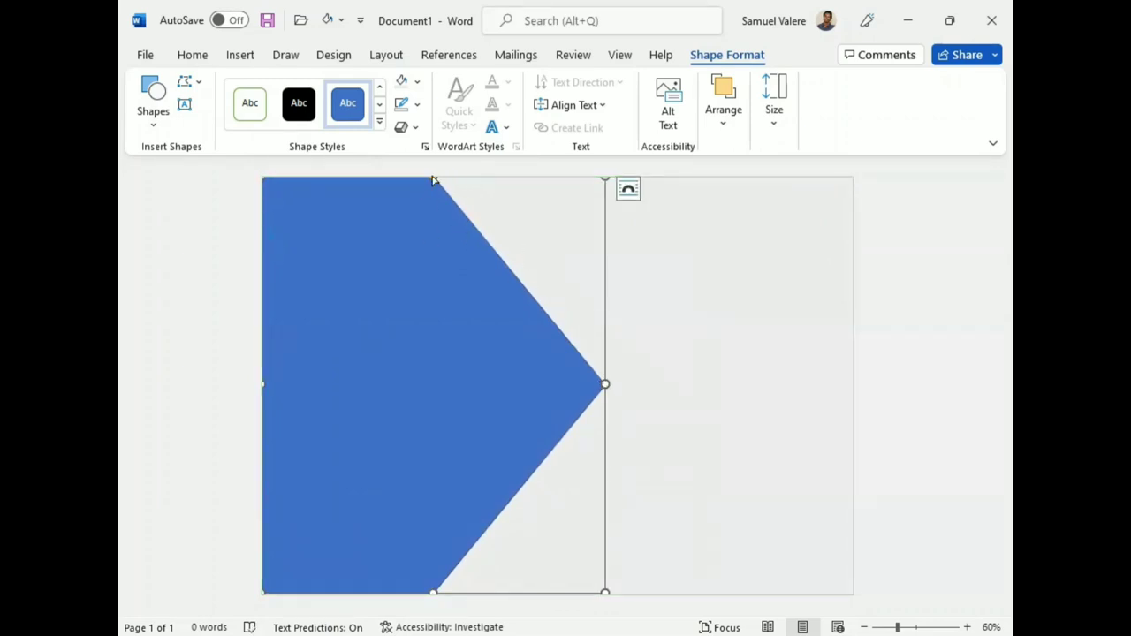
# Flatten the arrow's tip and widen the arrow toward the right
pyautogui.moveTo(433, 178); pyautogui.dragTo(507, 196)
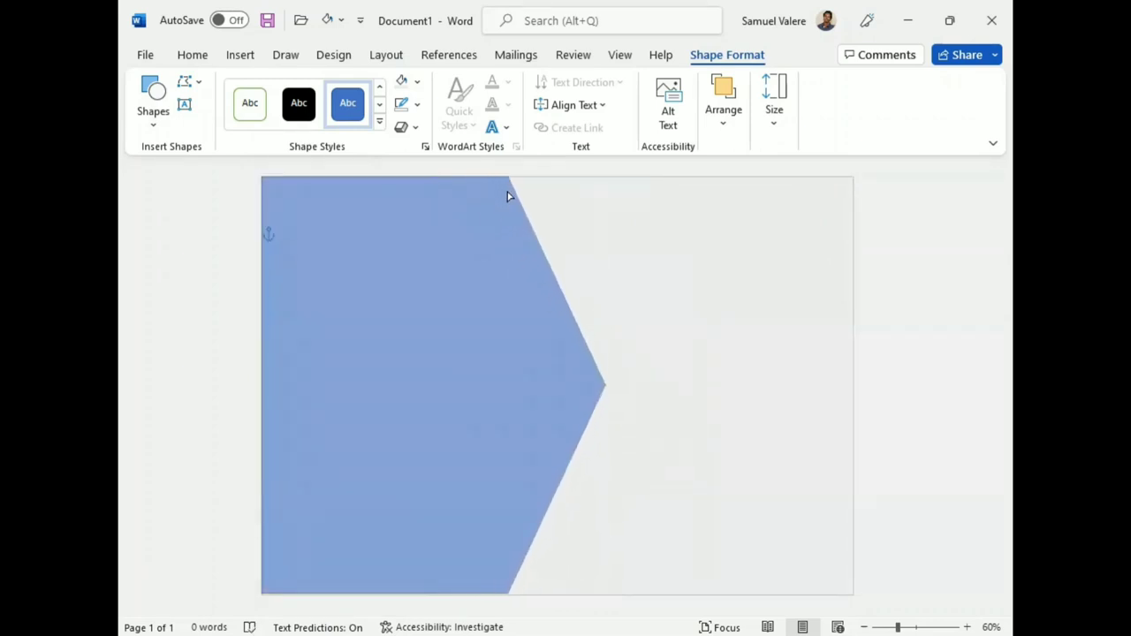
pyautogui.moveTo(507, 197); pyautogui.dragTo(528, 198)
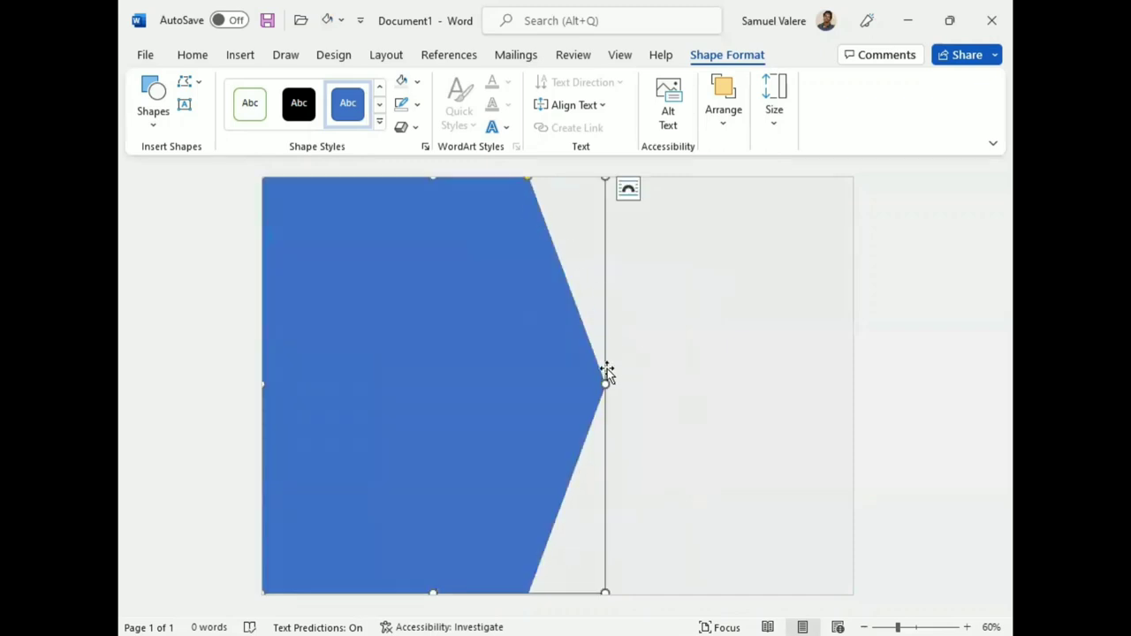
pyautogui.moveTo(606, 382); pyautogui.dragTo(746, 409)
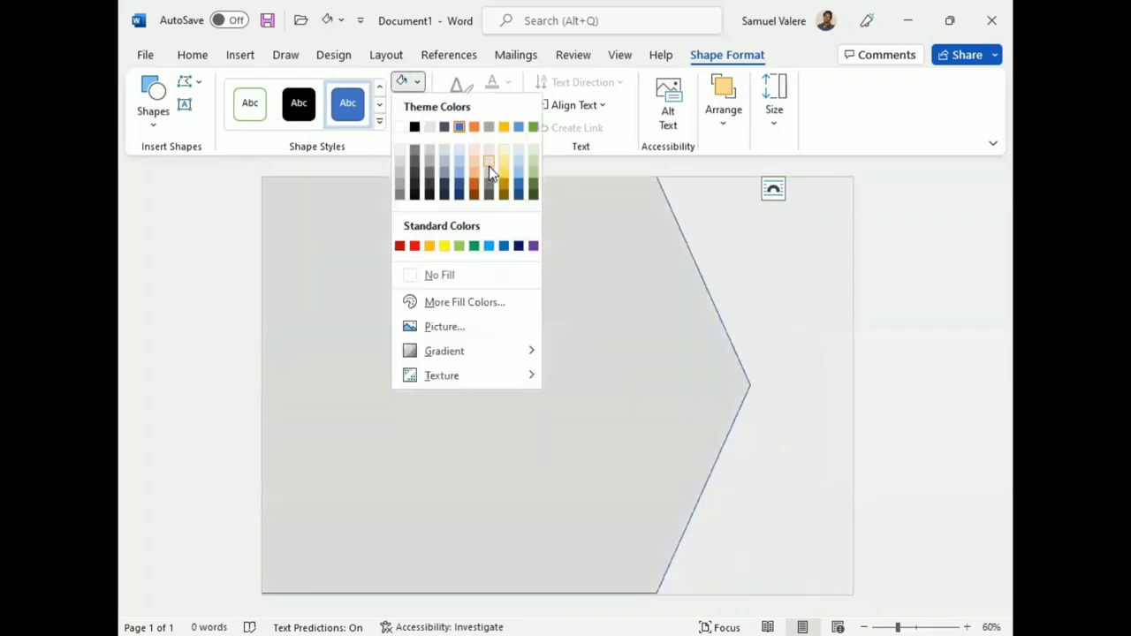
# Fill the pentagon arrow light grey with no outline and nudge its edges to span the page height
pyautogui.click(488, 166)
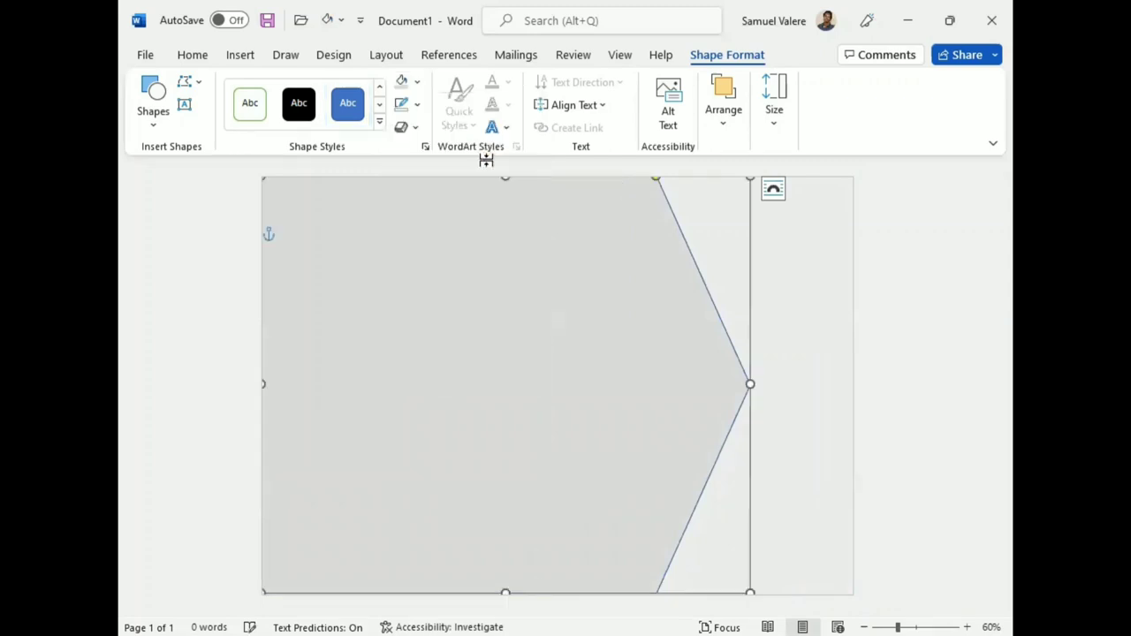
pyautogui.click(417, 106)
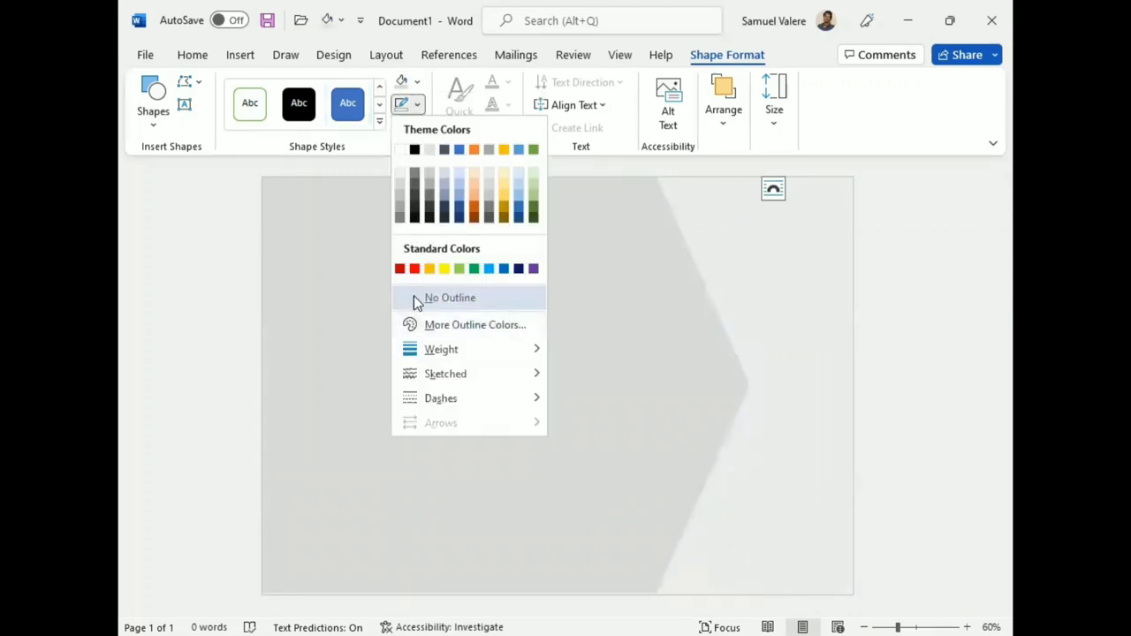
pyautogui.click(415, 299)
pyautogui.moveTo(505, 590); pyautogui.dragTo(506, 594)
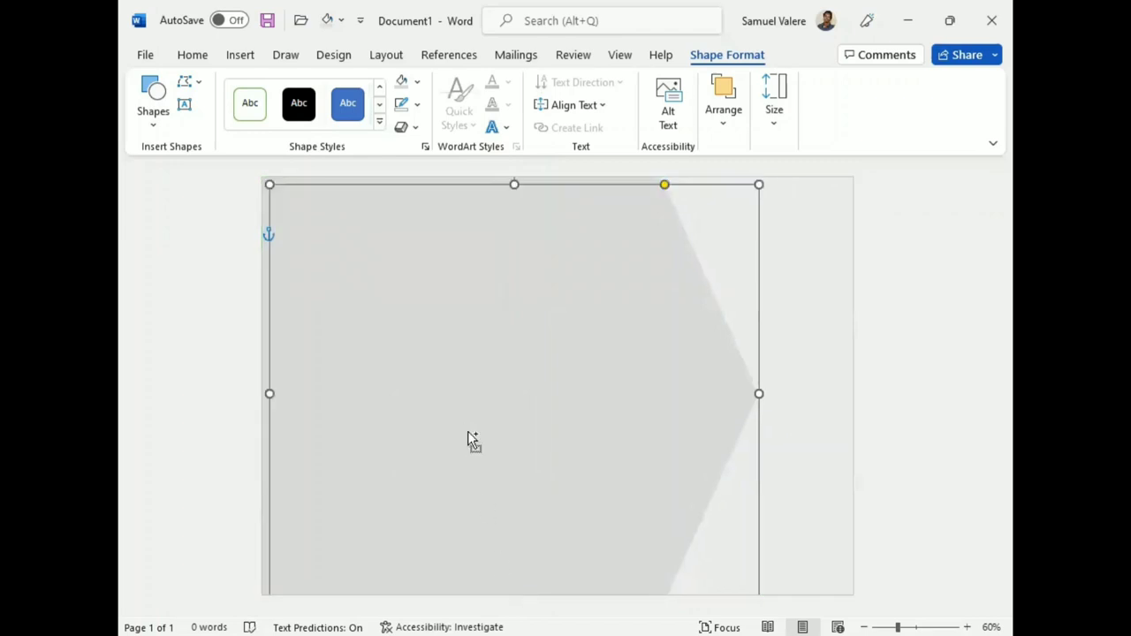
pyautogui.moveTo(469, 433); pyautogui.dragTo(457, 413)
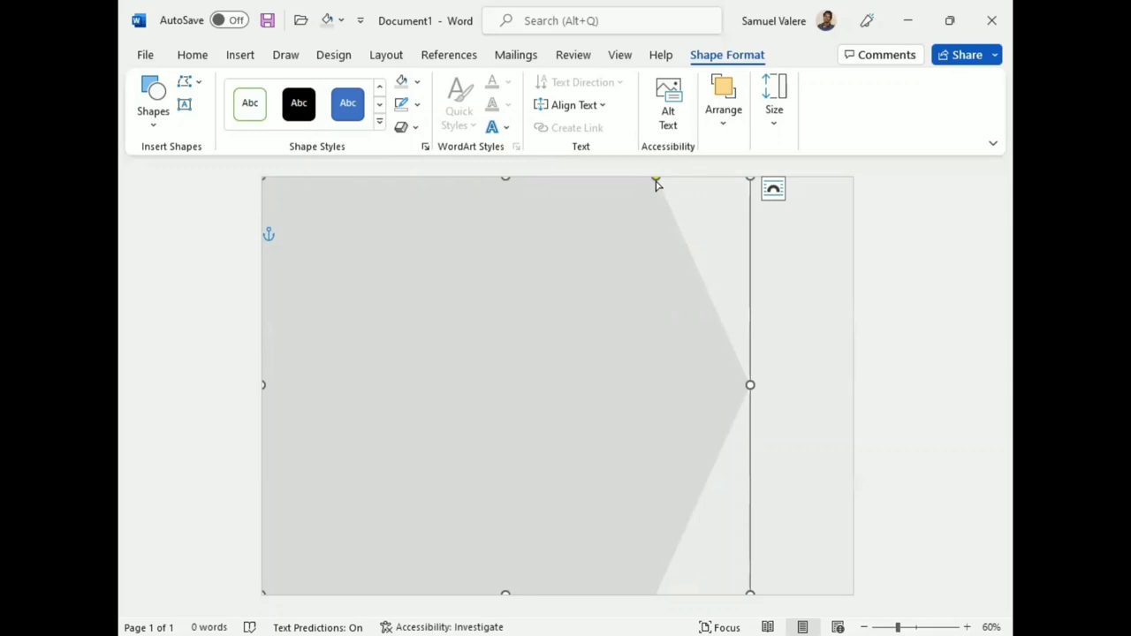
pyautogui.moveTo(656, 184); pyautogui.dragTo(647, 199)
# Switch the pentagon to a gradient fill and remove an extra gradient stop
pyautogui.click(419, 82)
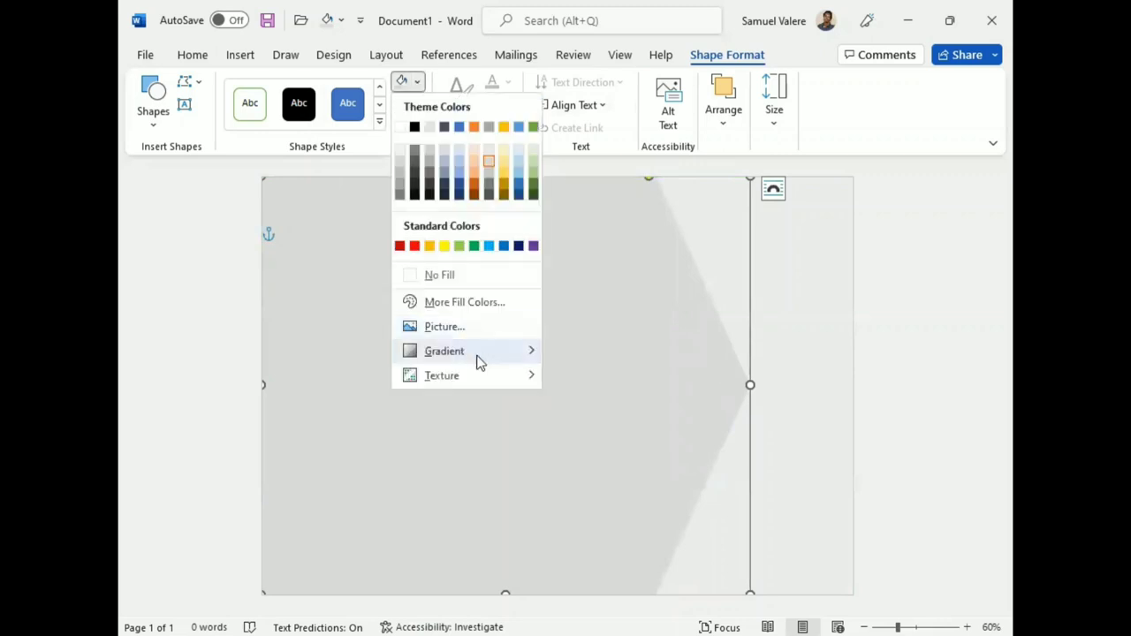
pyautogui.moveTo(459, 351)
pyautogui.click(631, 575)
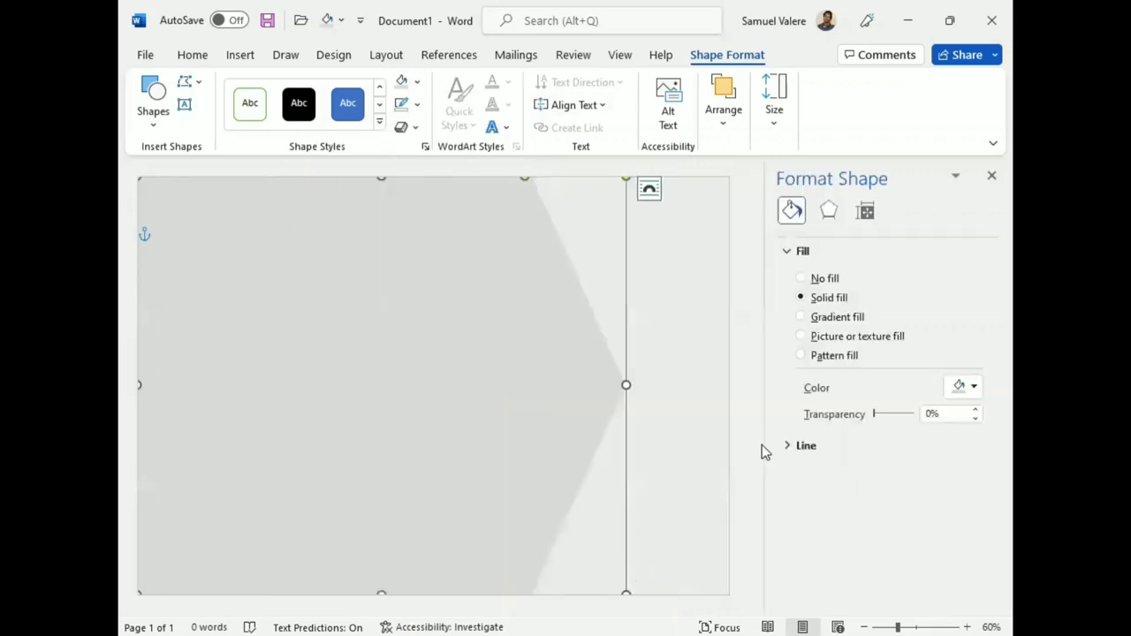
pyautogui.click(800, 316)
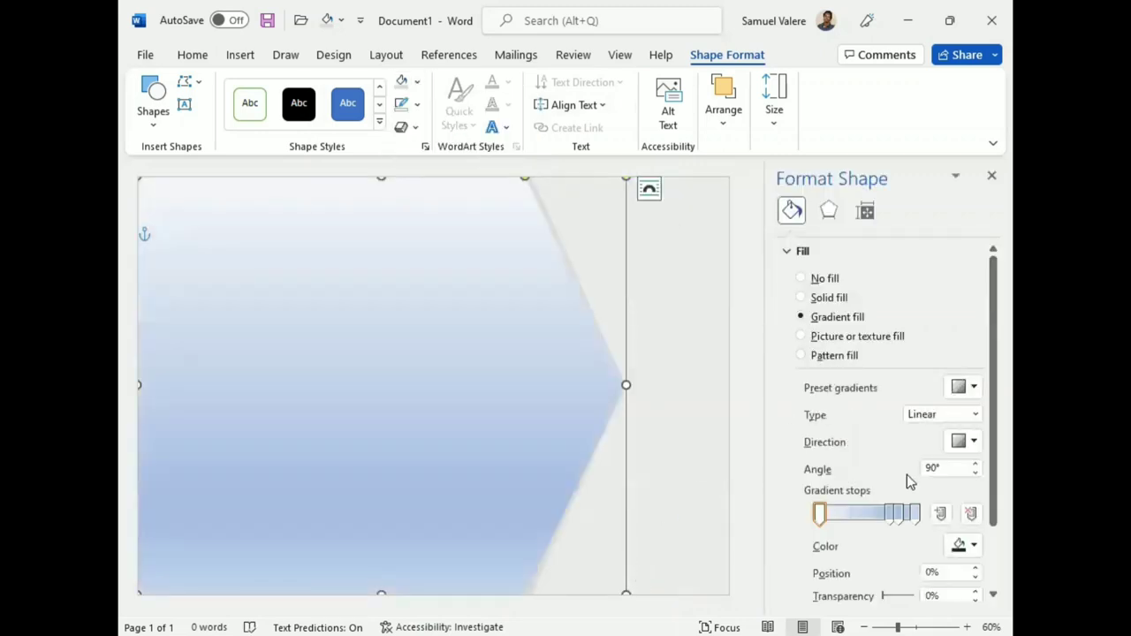
pyautogui.click(889, 515)
pyautogui.click(971, 513)
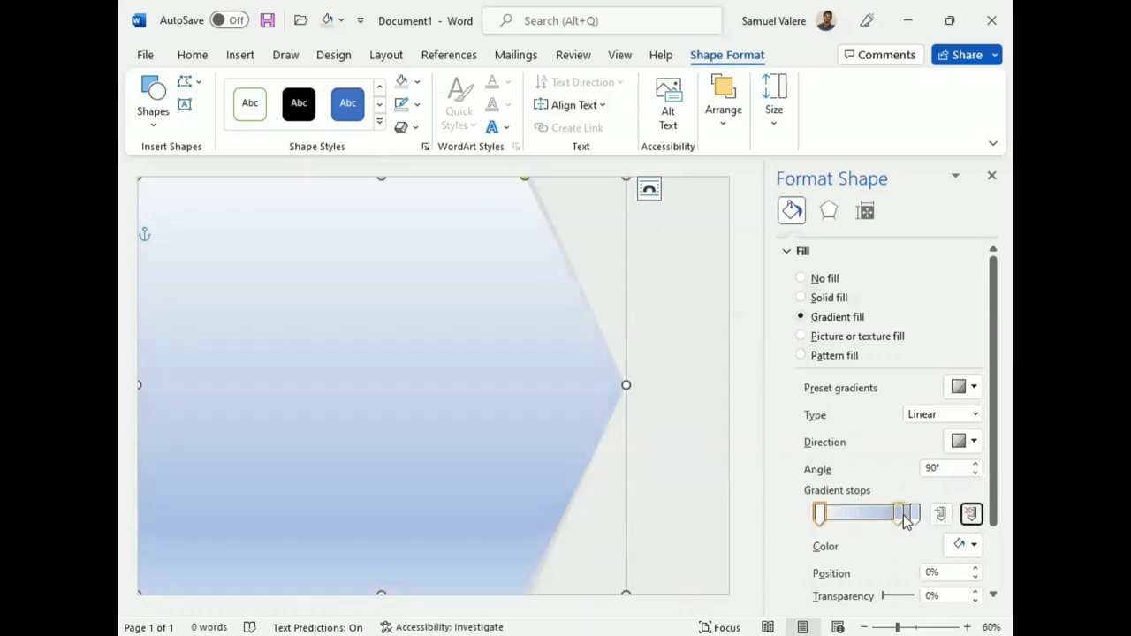
pyautogui.moveTo(904, 514); pyautogui.dragTo(865, 516)
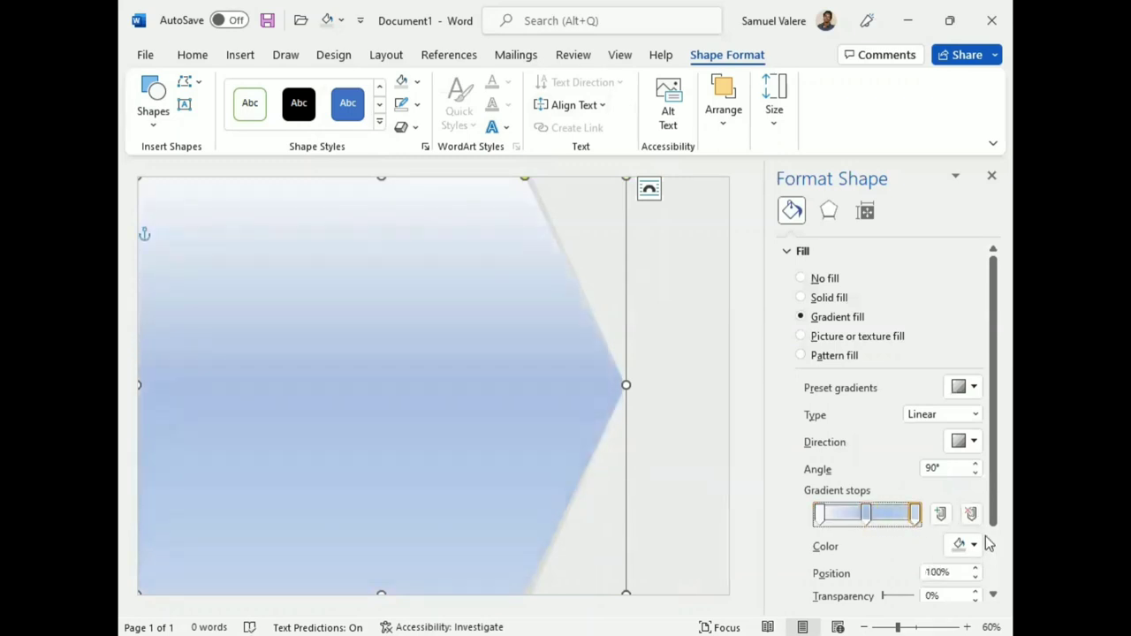
# Make both end gradient stops dark navy, with the left stop at -70% brightness
pyautogui.click(973, 545)
pyautogui.click(899, 487)
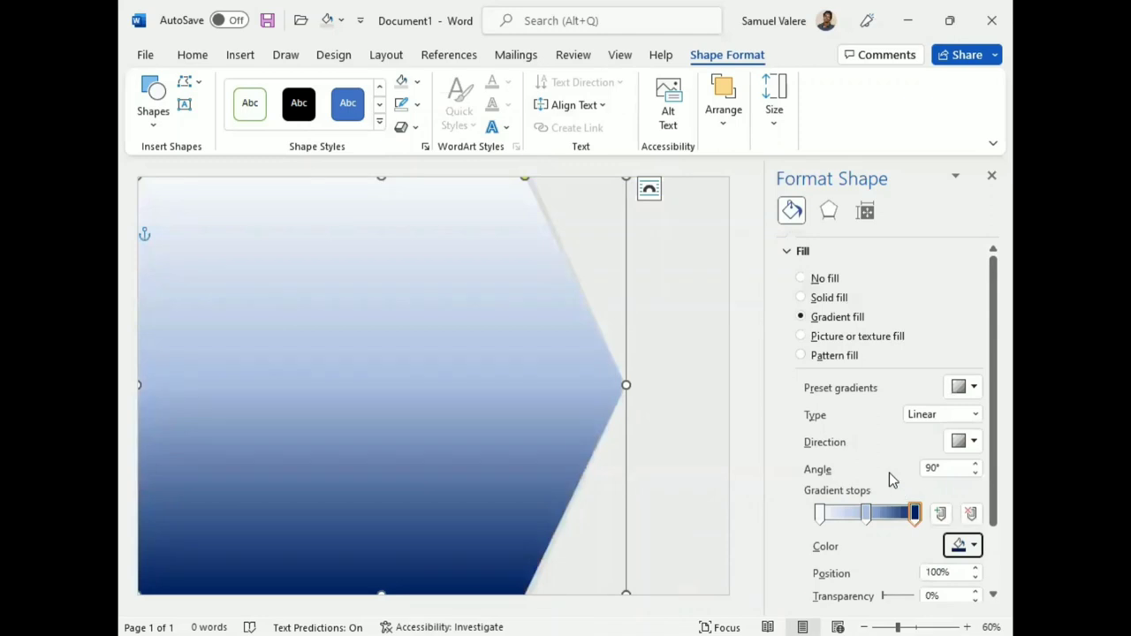
pyautogui.click(819, 513)
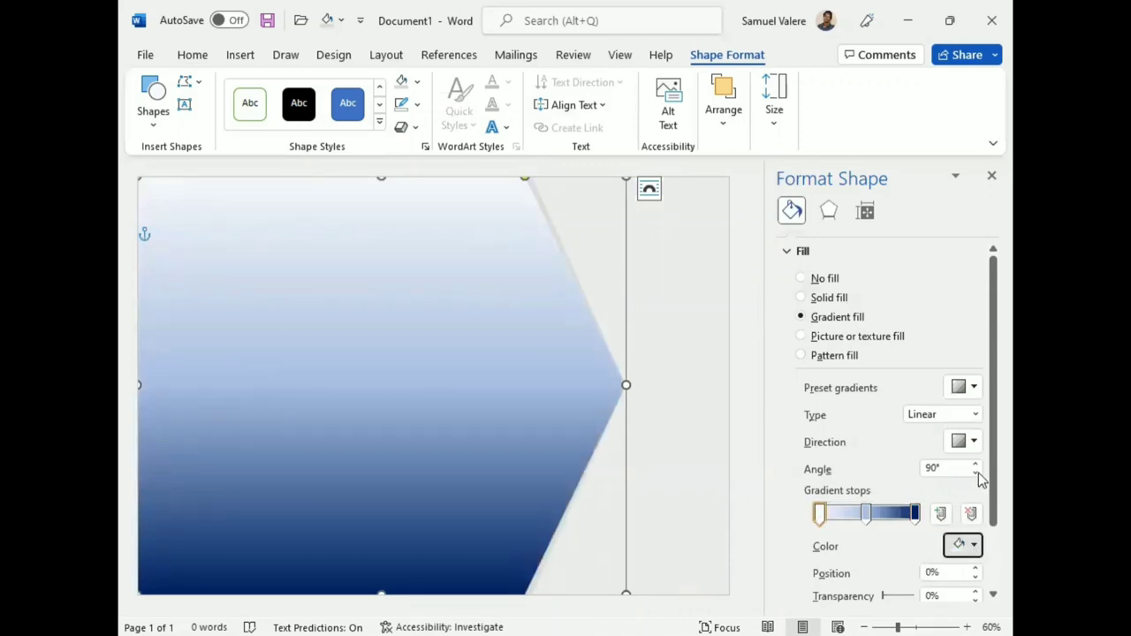
pyautogui.click(973, 545)
pyautogui.click(987, 498)
pyautogui.scroll(-2, 793, 470)
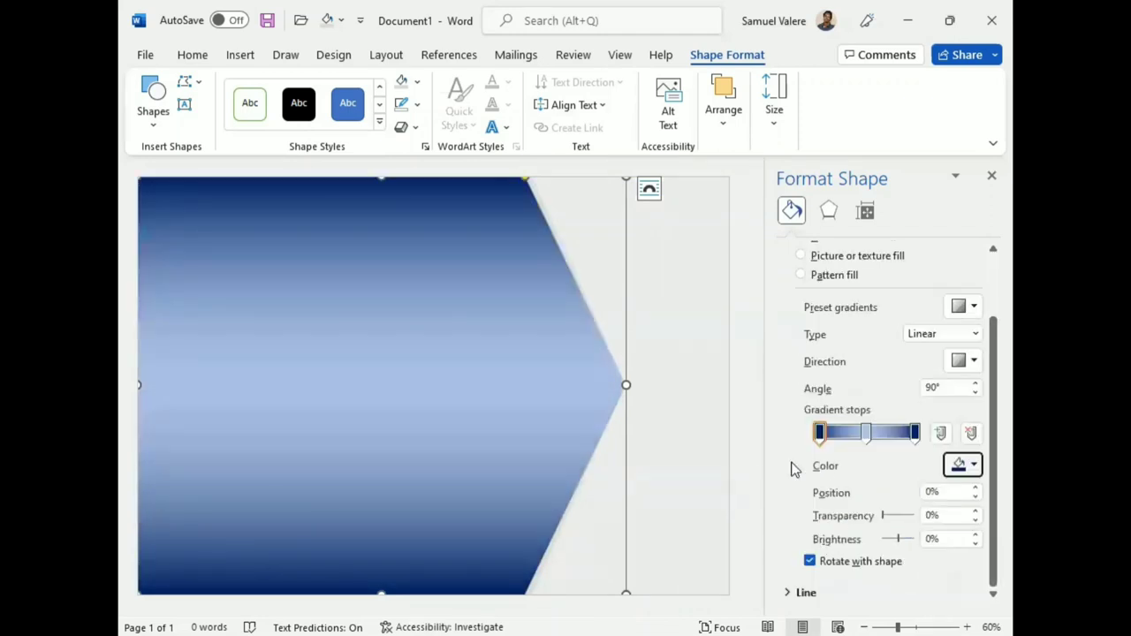
pyautogui.moveTo(898, 540); pyautogui.dragTo(888, 544)
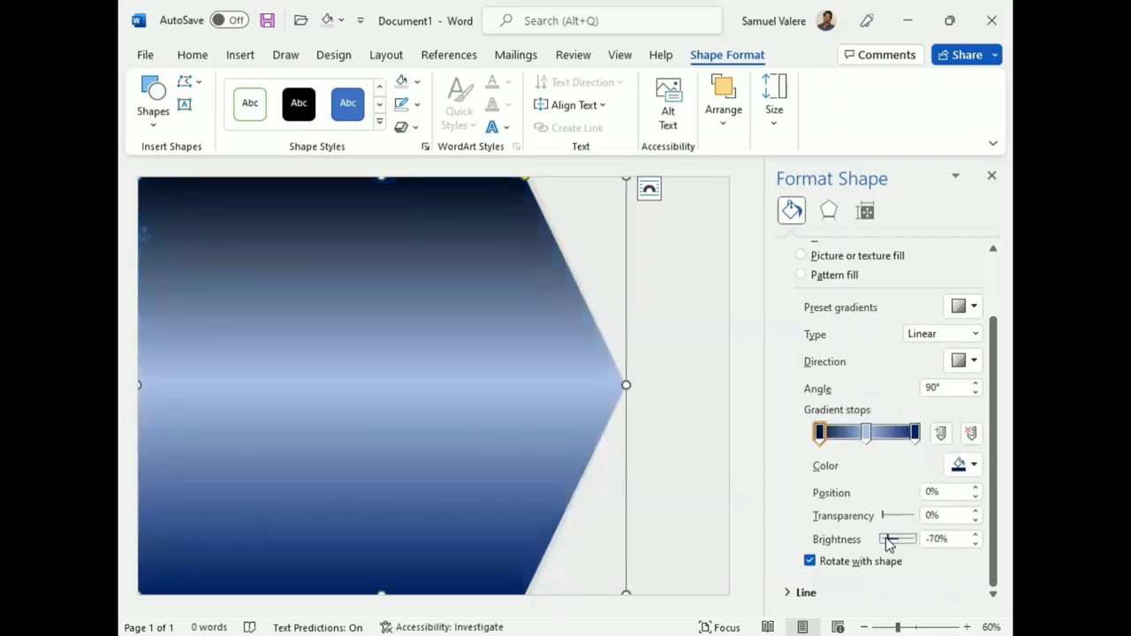
# Darken the right stop to -80%, make the middle stop a brightened navy, and tweak the arrow tip
pyautogui.click(914, 435)
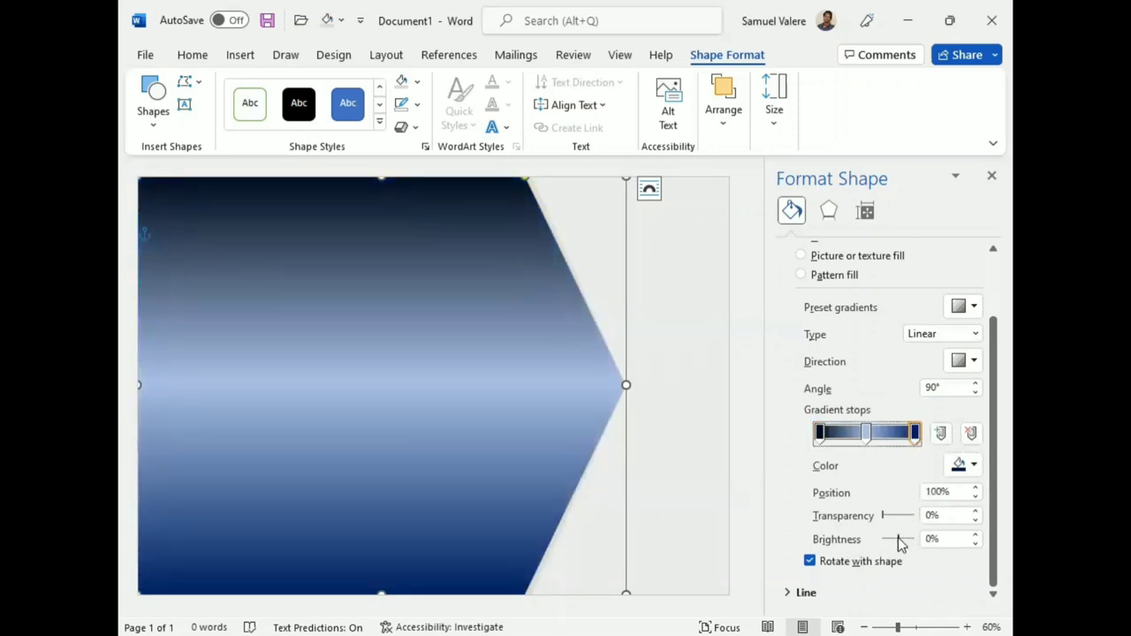
pyautogui.moveTo(899, 540); pyautogui.dragTo(888, 540)
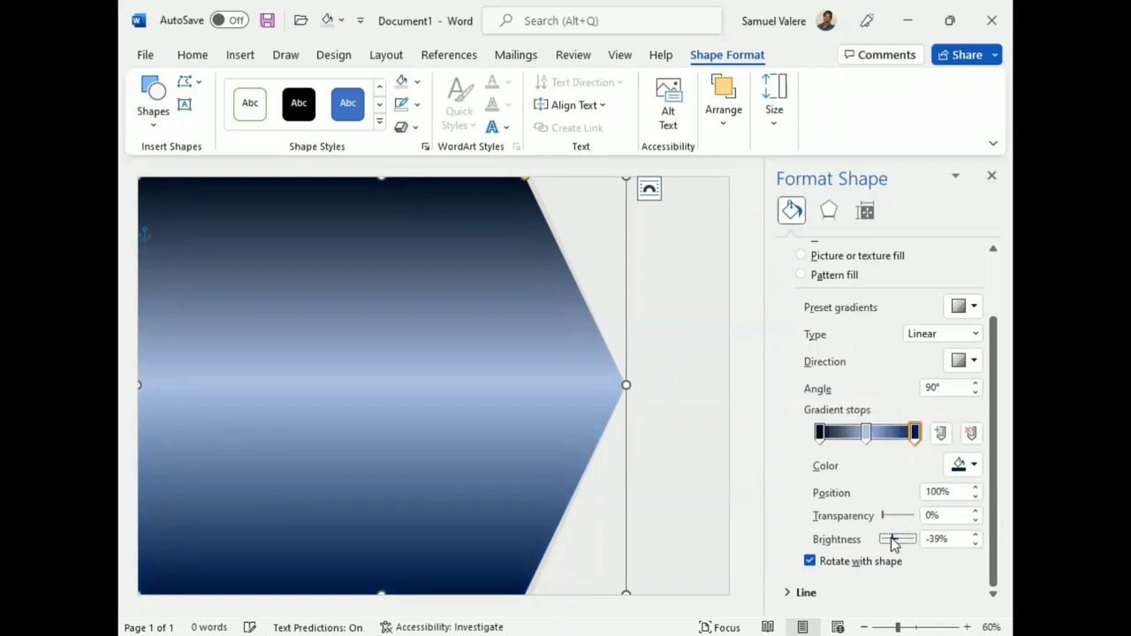
pyautogui.click(976, 537)
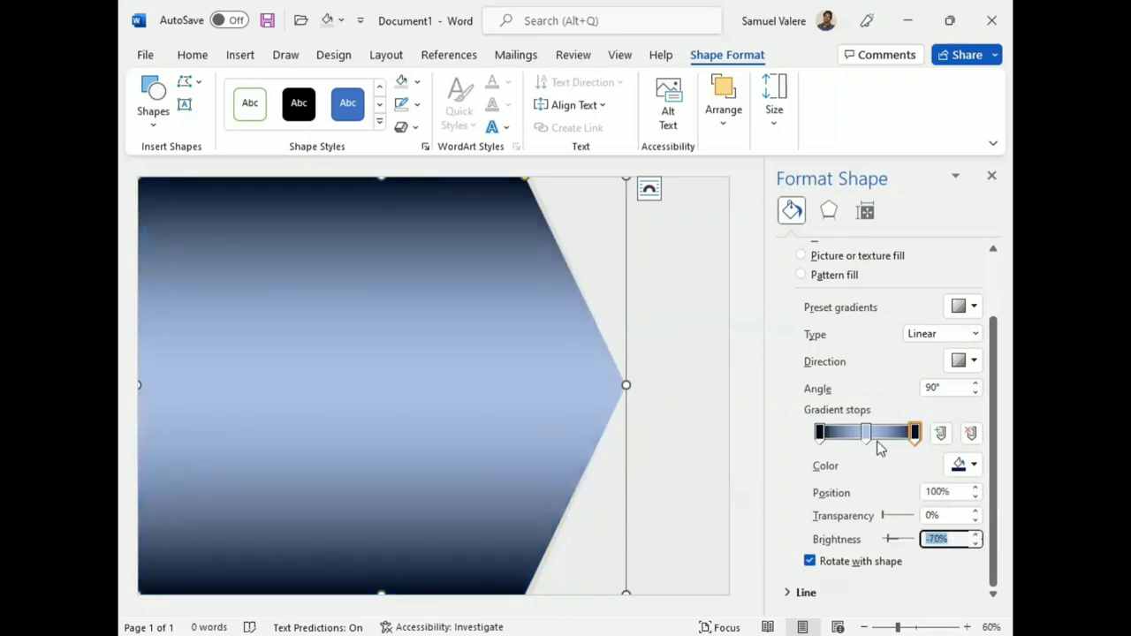
pyautogui.click(866, 432)
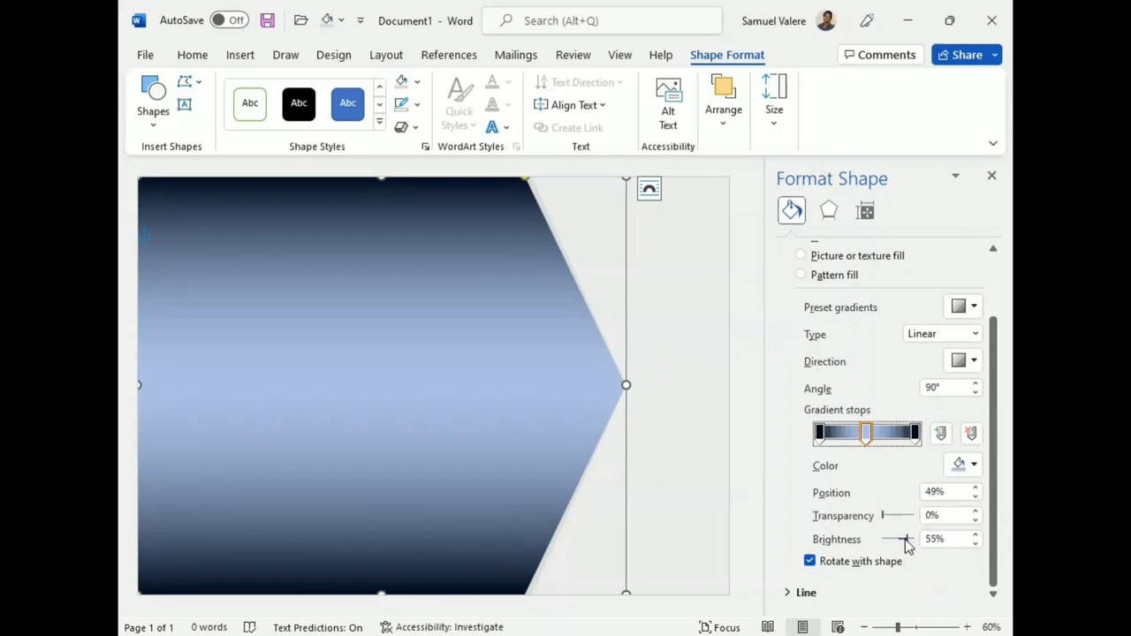
pyautogui.moveTo(905, 540); pyautogui.dragTo(898, 543)
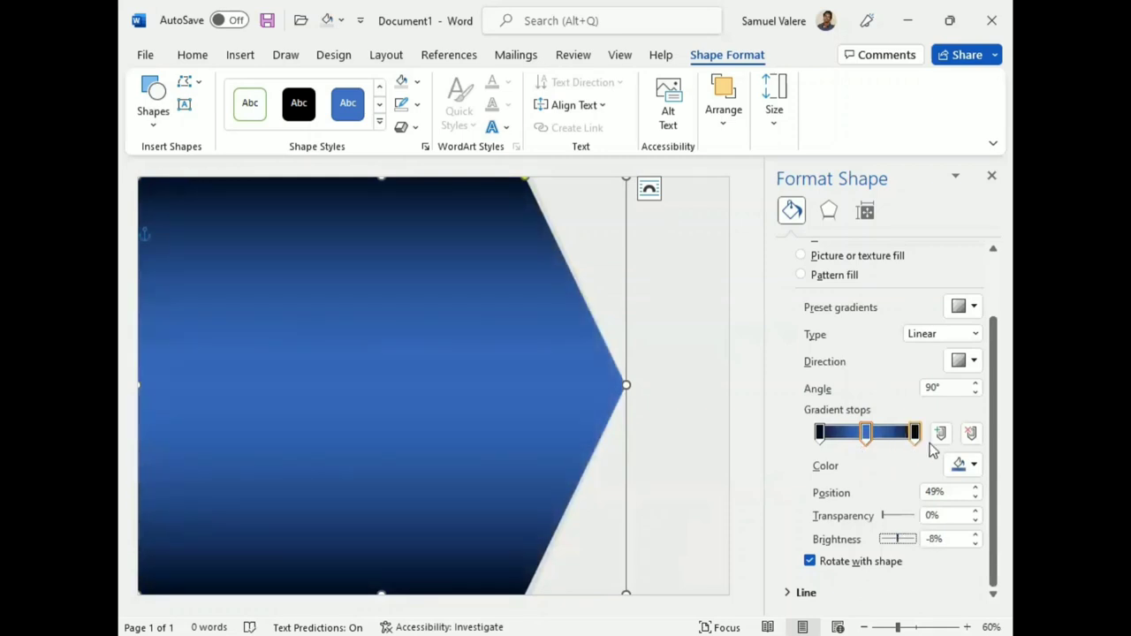
pyautogui.click(979, 416)
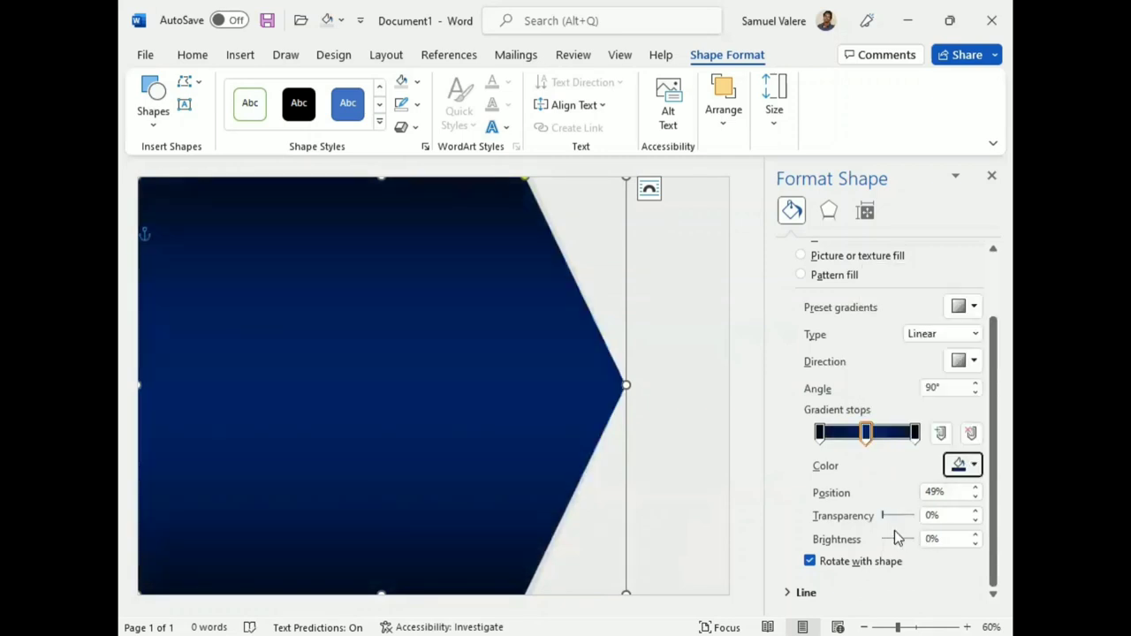
pyautogui.moveTo(898, 539); pyautogui.dragTo(909, 545)
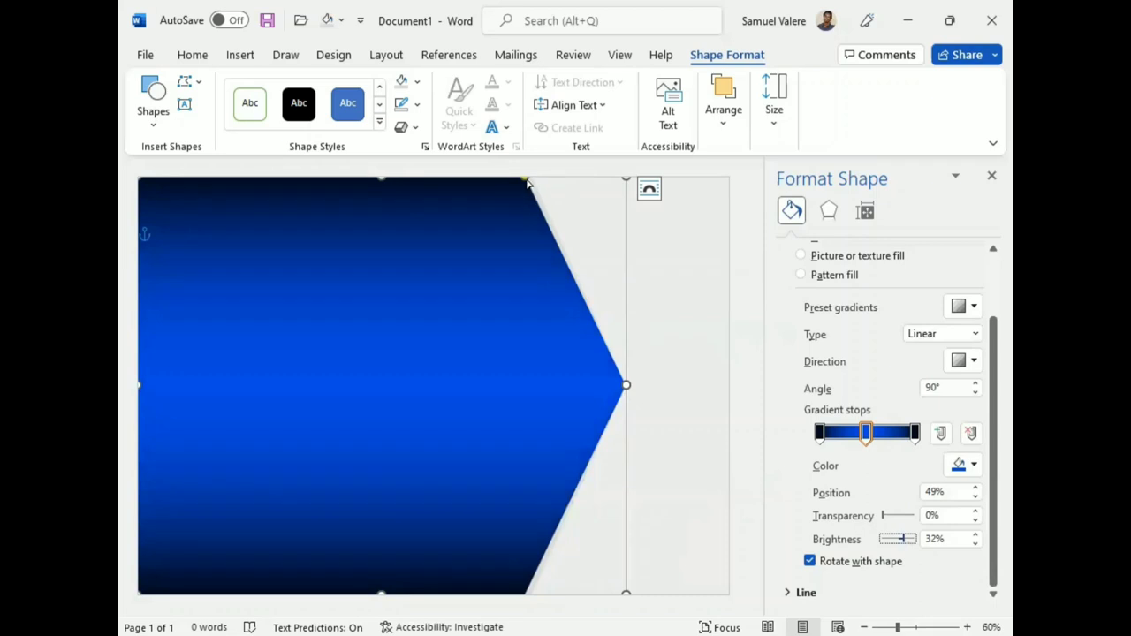
pyautogui.moveTo(523, 181); pyautogui.dragTo(516, 192)
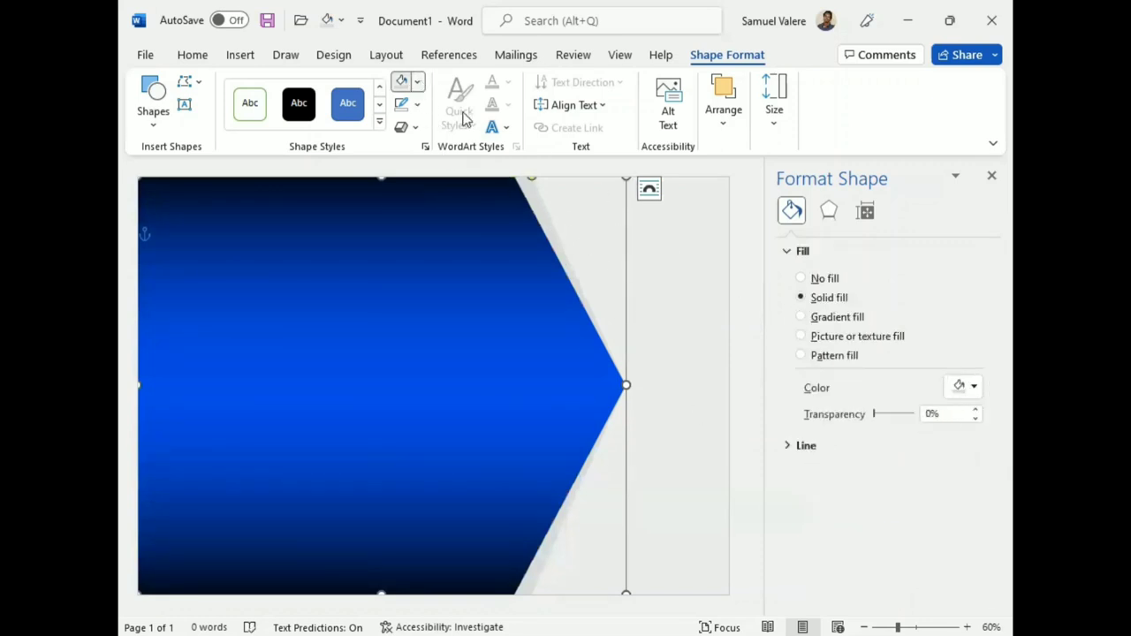
# Dismiss the Shape Fill menu, close the Format Shape pane, and bring up the Shapes gallery
pyautogui.click(417, 81)
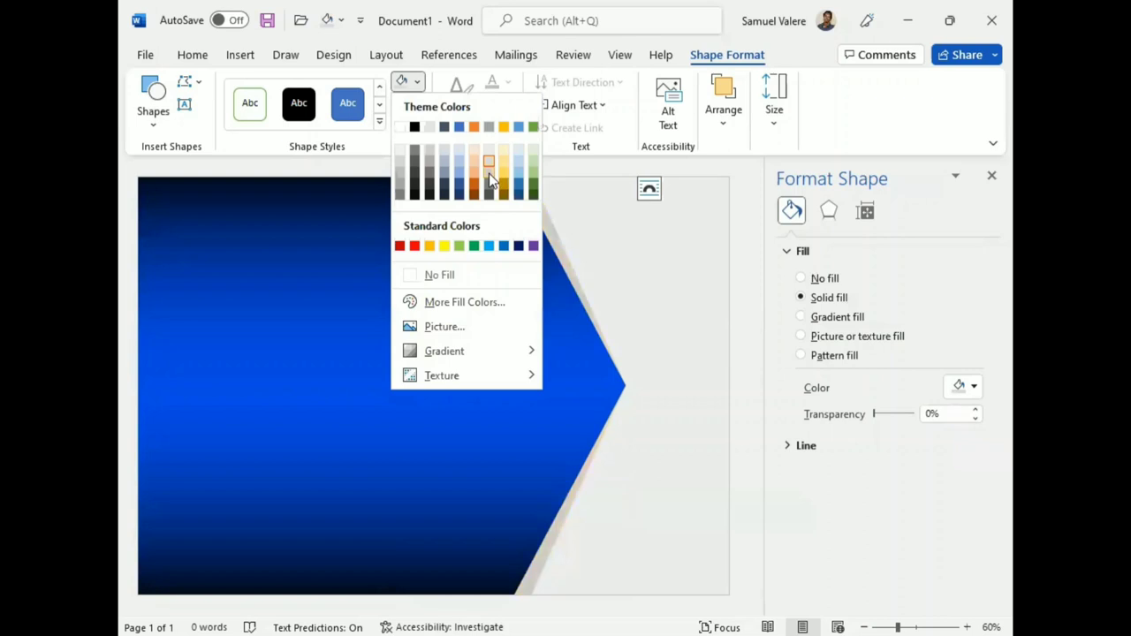
pyautogui.click(717, 455)
pyautogui.click(992, 175)
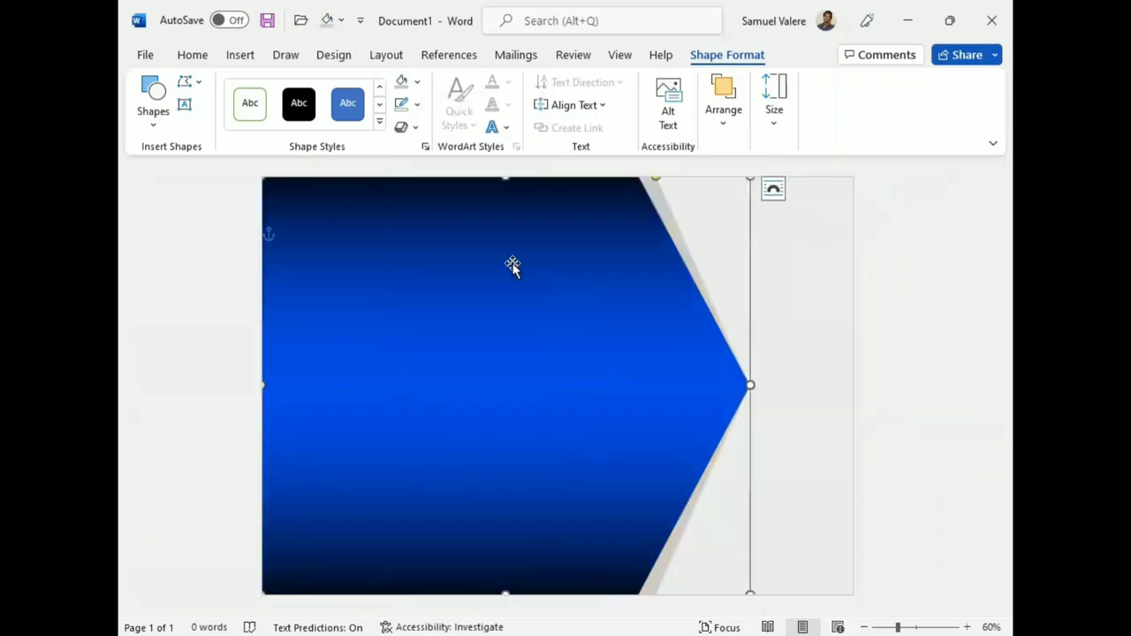
pyautogui.click(150, 115)
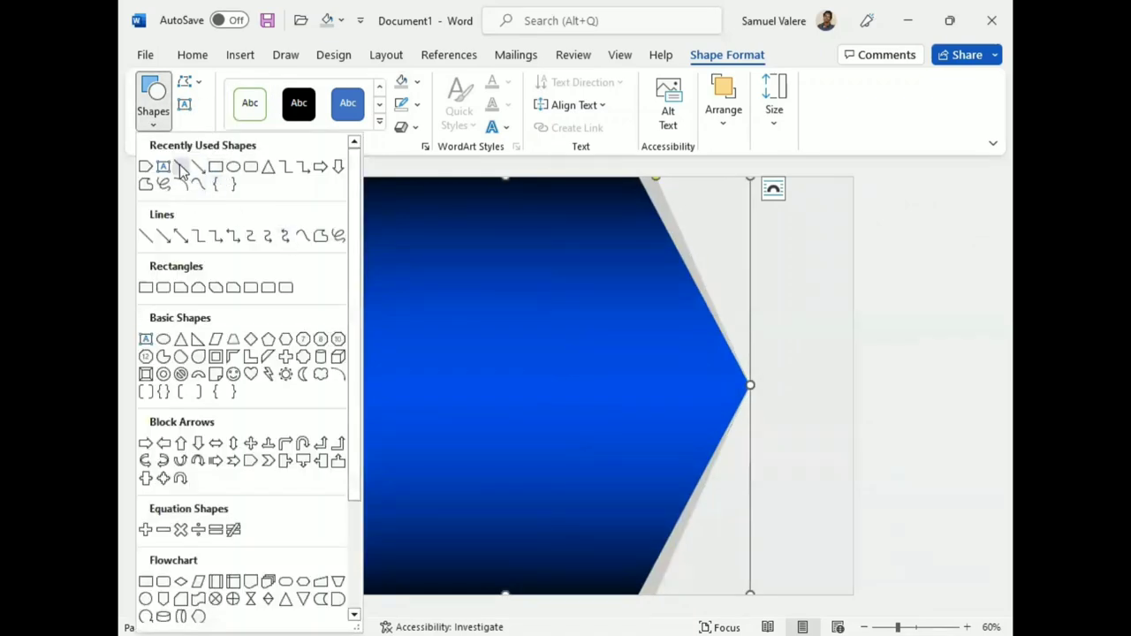
# Draw a straight line across the left of the blue shape
pyautogui.click(174, 168)
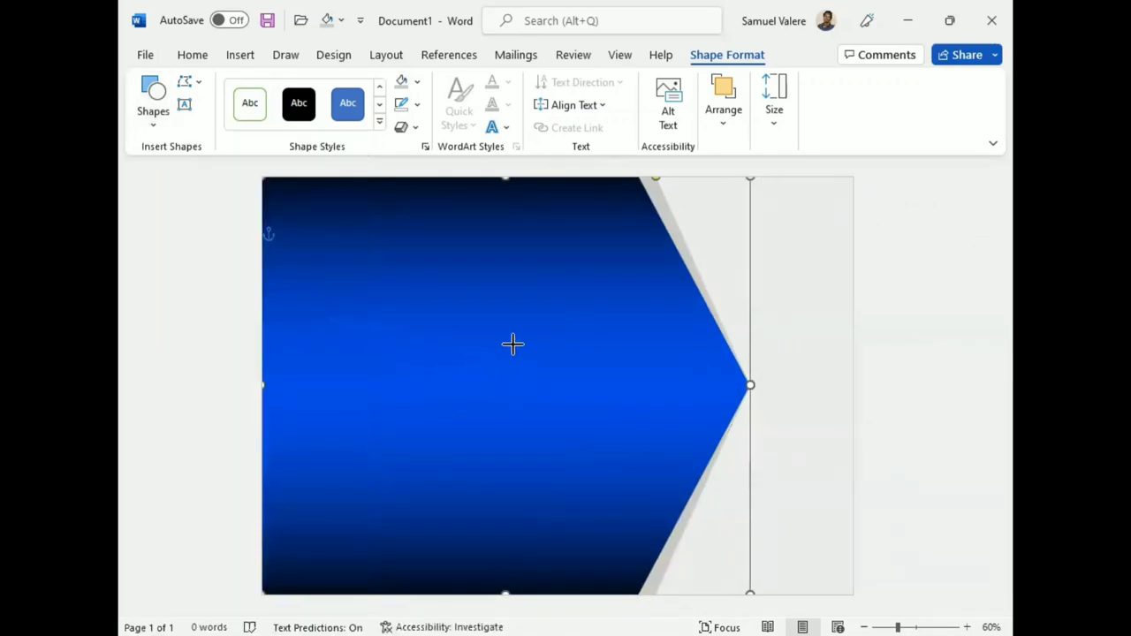
pyautogui.moveTo(514, 343); pyautogui.dragTo(330, 318)
pyautogui.click(417, 104)
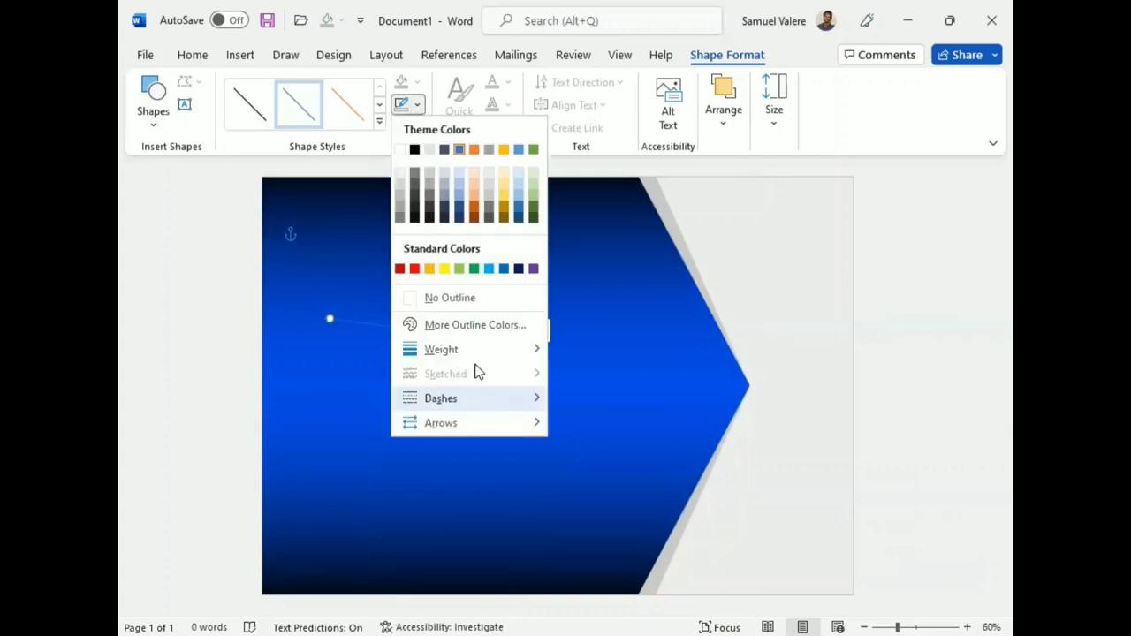
pyautogui.moveTo(468, 349)
pyautogui.click(606, 558)
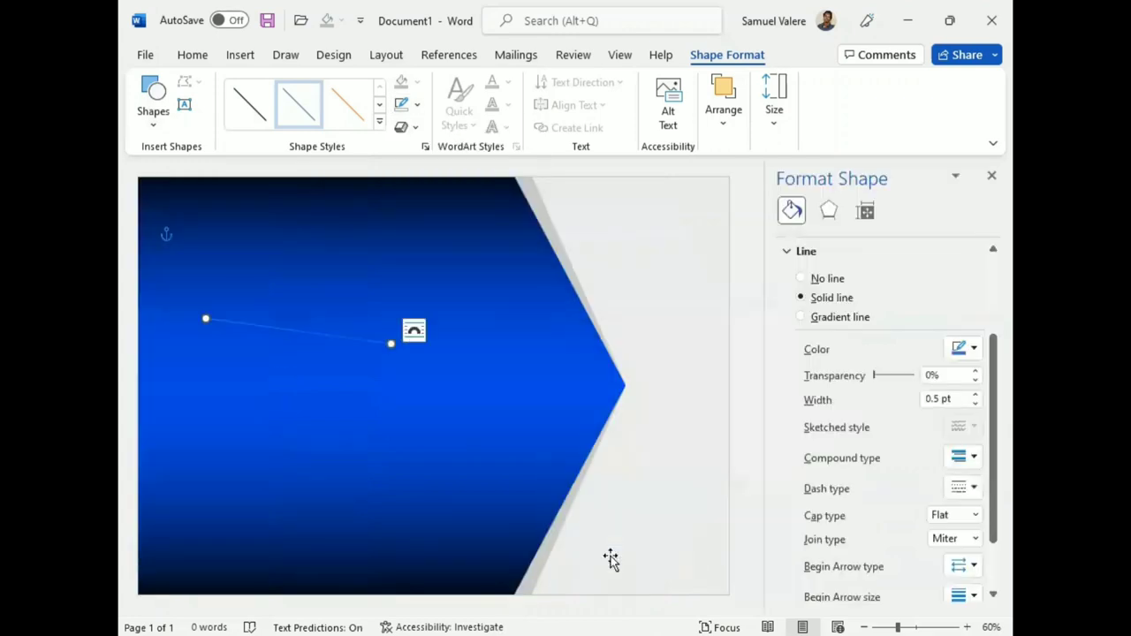
# Set the line width to 40 pt after first trying 30 pt
pyautogui.click(950, 400)
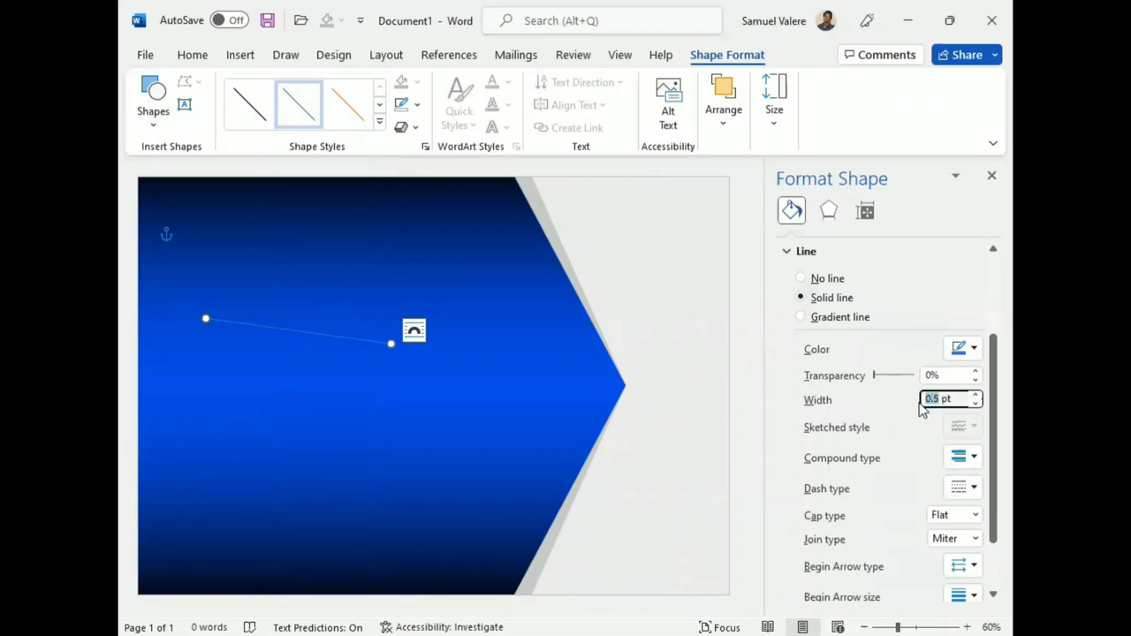
pyautogui.write('30')
pyautogui.press('Return')
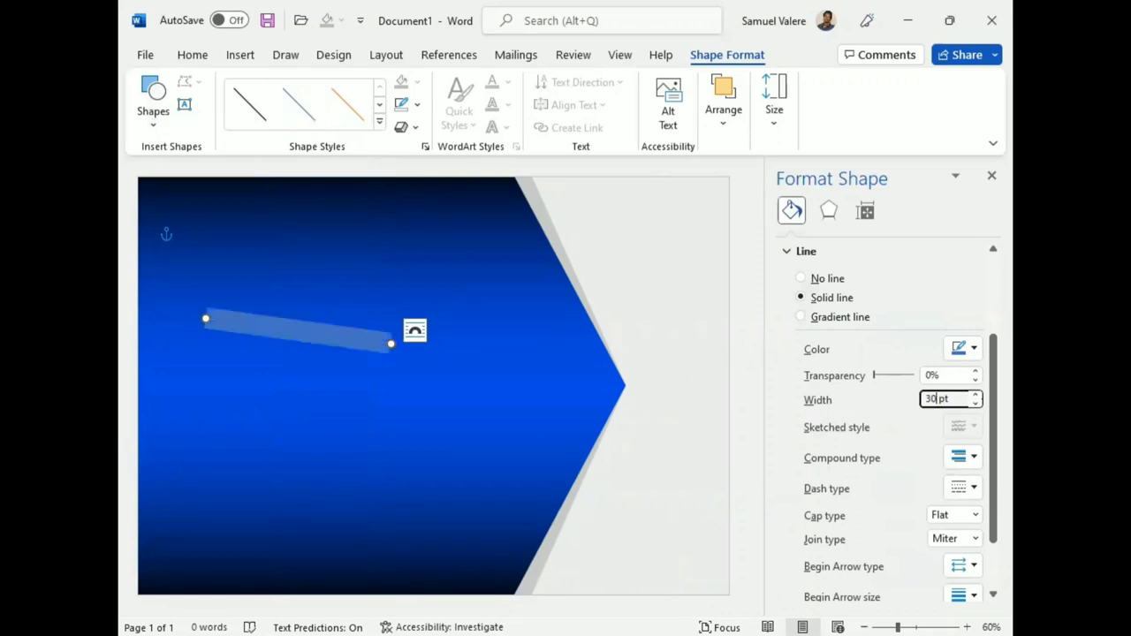
pyautogui.press('BackSpace')
pyautogui.press('BackSpace')
pyautogui.write('40')
pyautogui.press('Return')
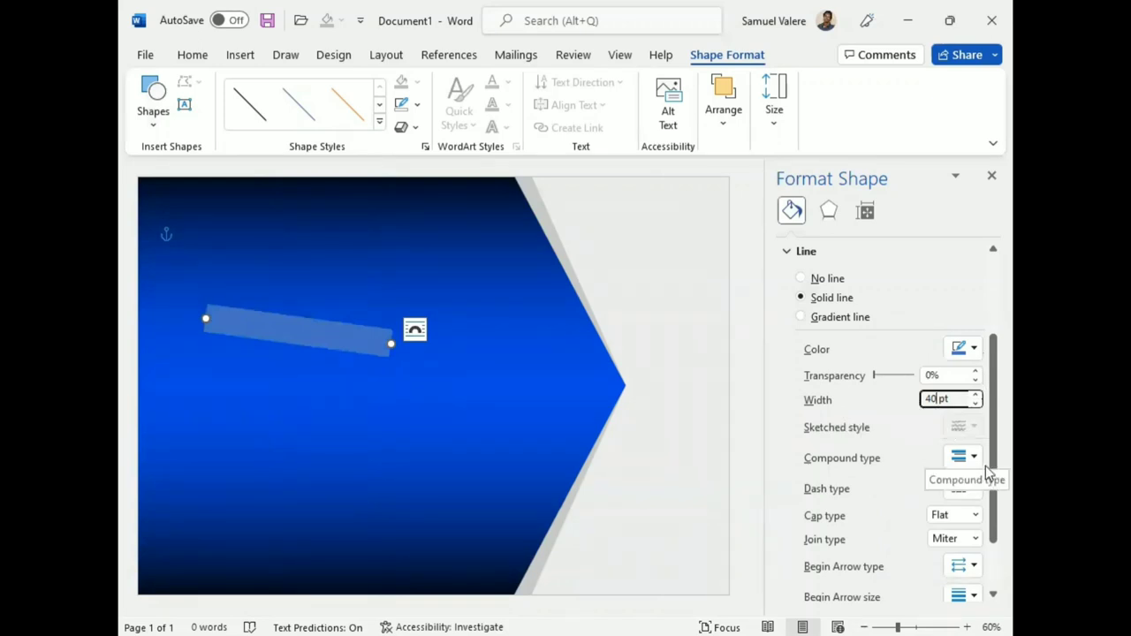
pyautogui.scroll(-1, 985, 448)
pyautogui.scroll(-1, 985, 452)
# Give the 40 pt line a lengthwise gradient and remove an extra gradient stop
pyautogui.click(801, 296)
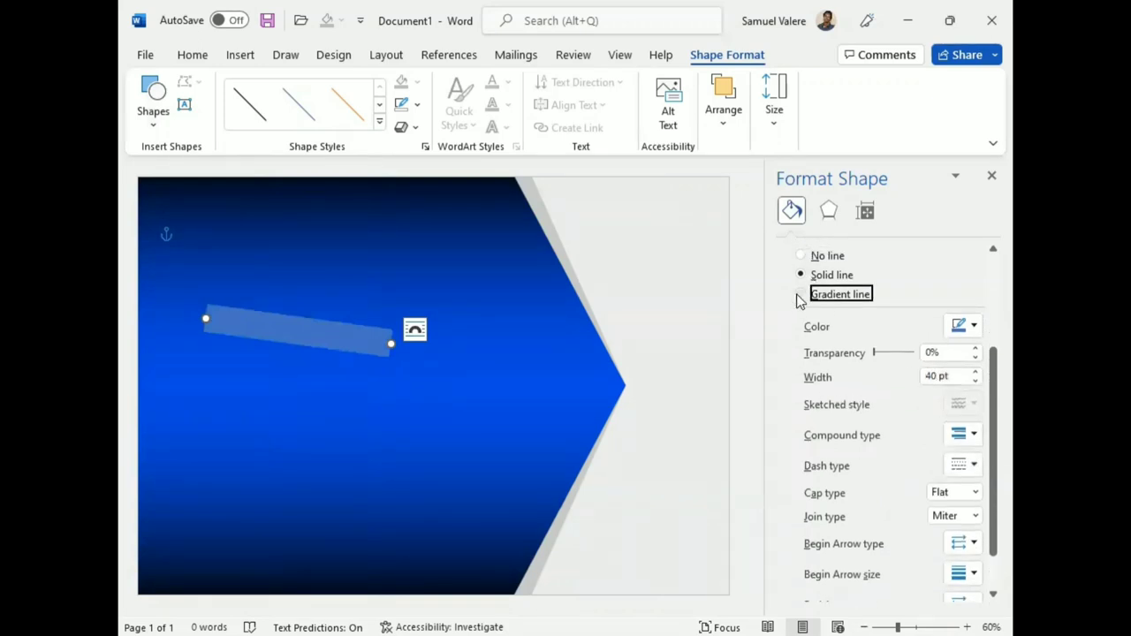
pyautogui.moveTo(895, 466); pyautogui.dragTo(877, 460)
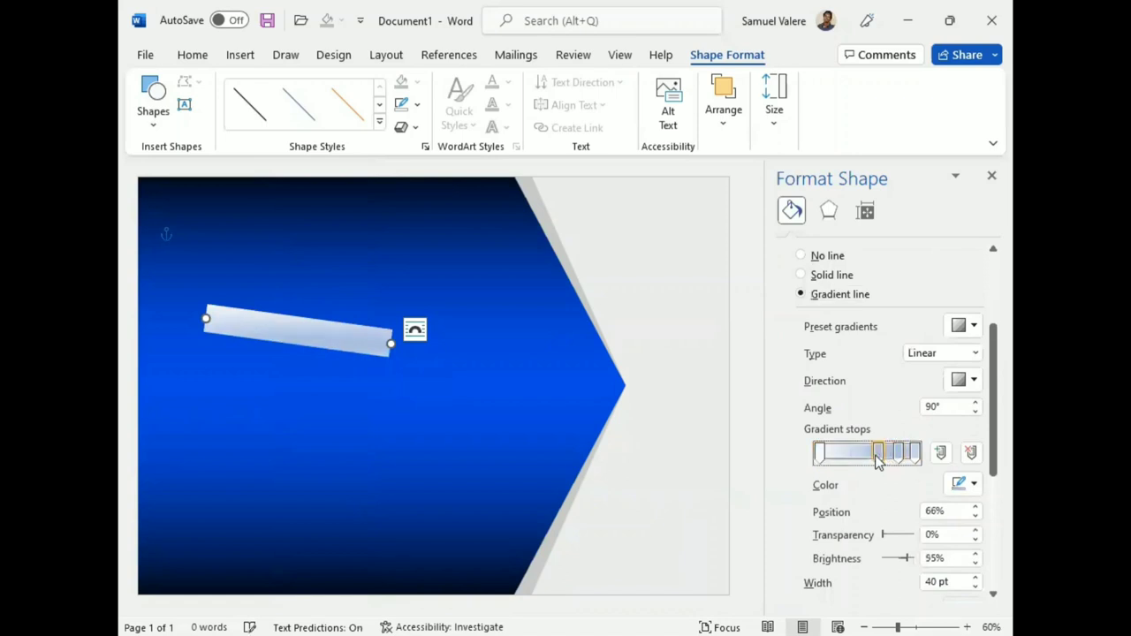
pyautogui.click(971, 452)
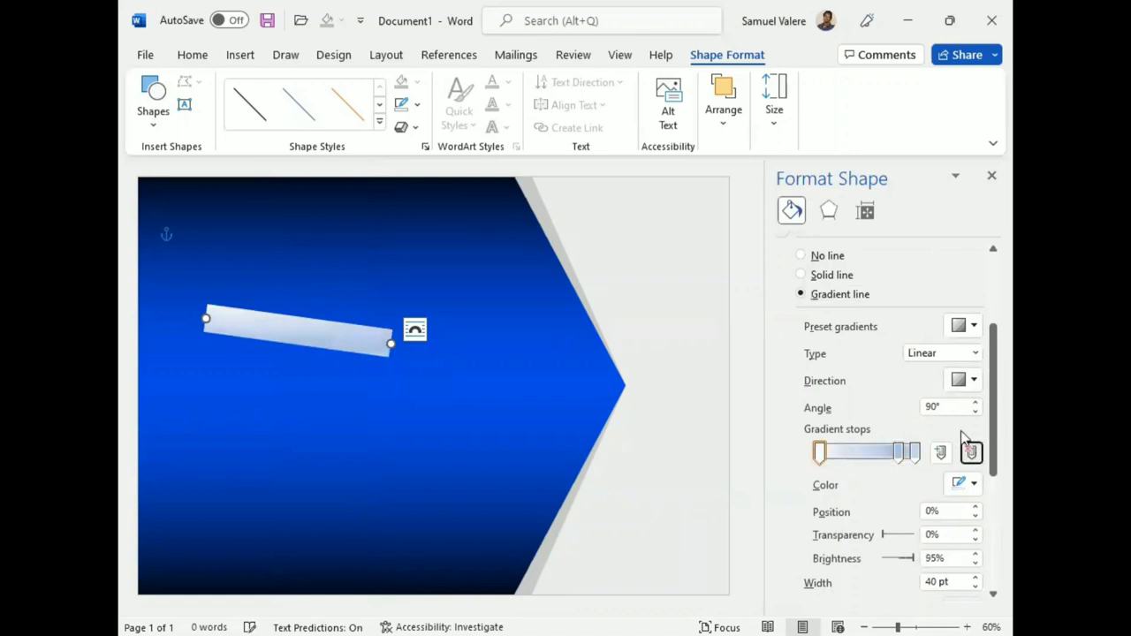
pyautogui.moveTo(901, 452); pyautogui.dragTo(804, 455)
pyautogui.click(864, 456)
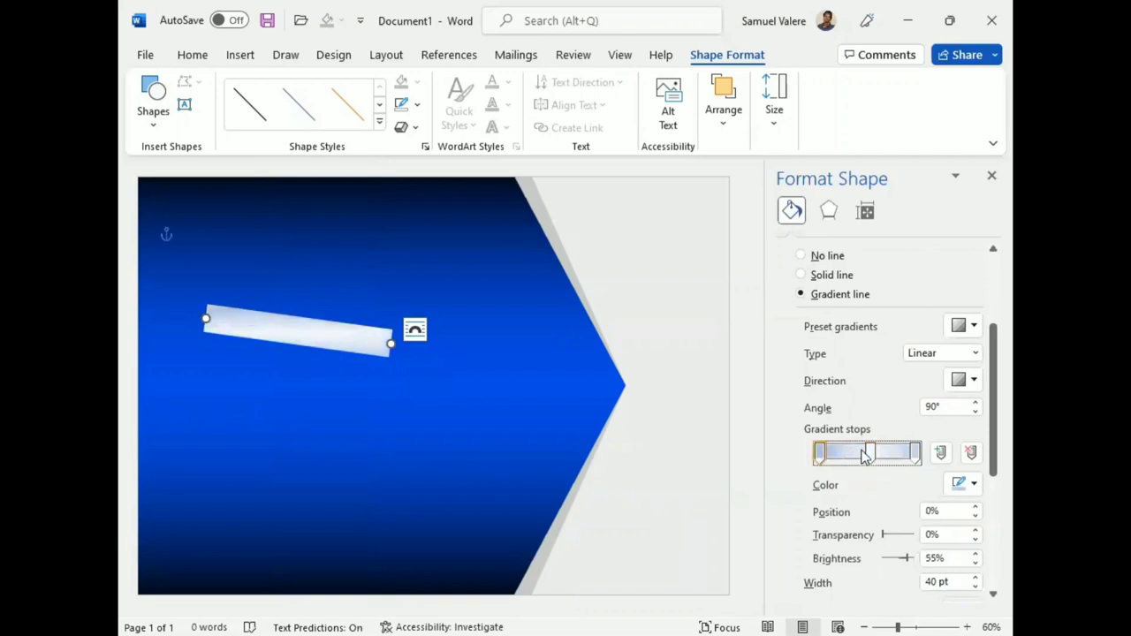
pyautogui.click(977, 382)
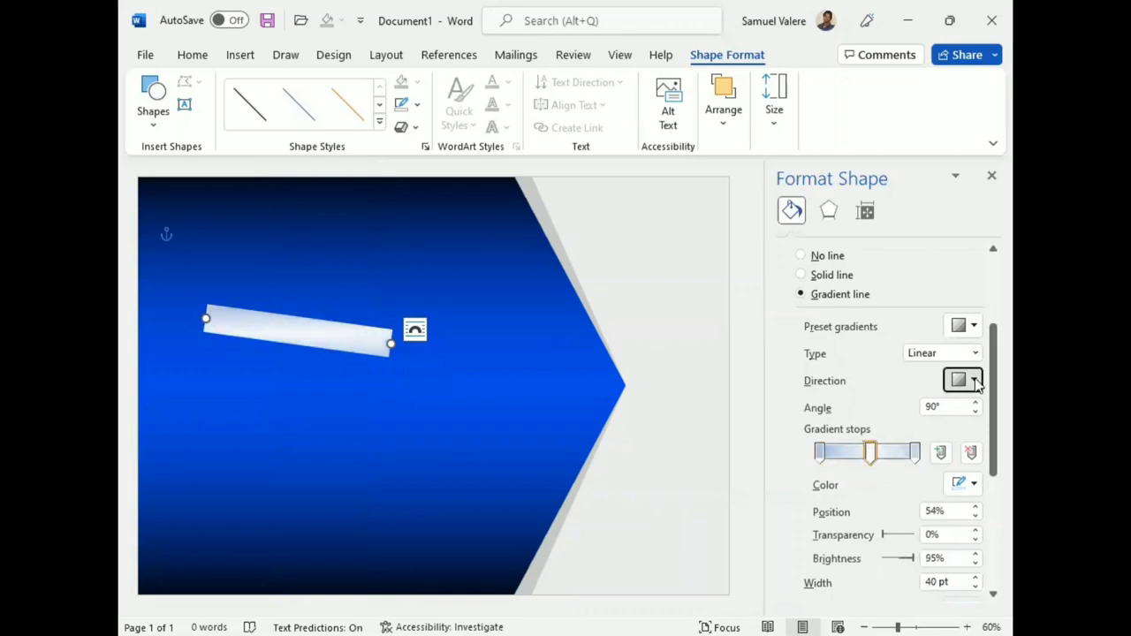
pyautogui.click(948, 411)
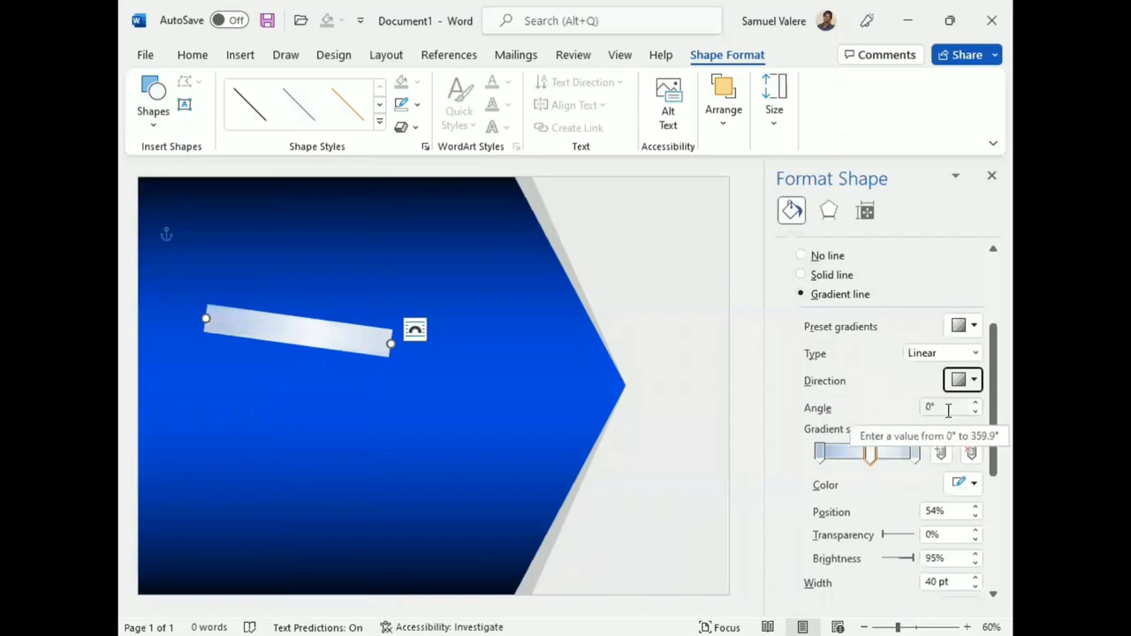
# Colour both end stops yellow and remove two more extra gradient stops
pyautogui.click(914, 453)
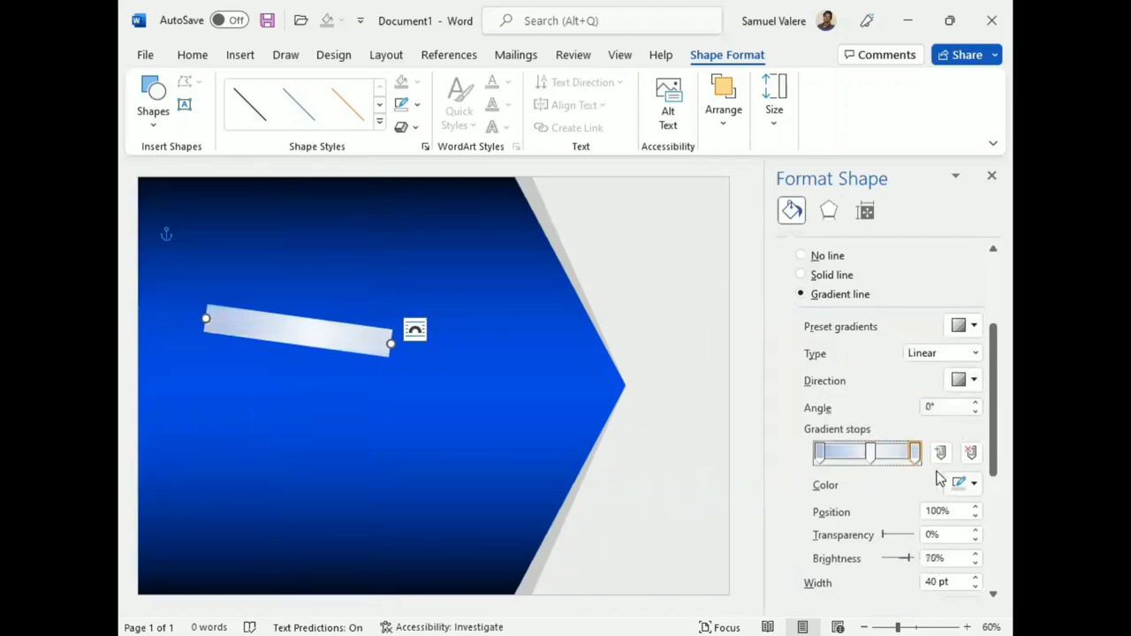
pyautogui.click(976, 485)
pyautogui.click(971, 371)
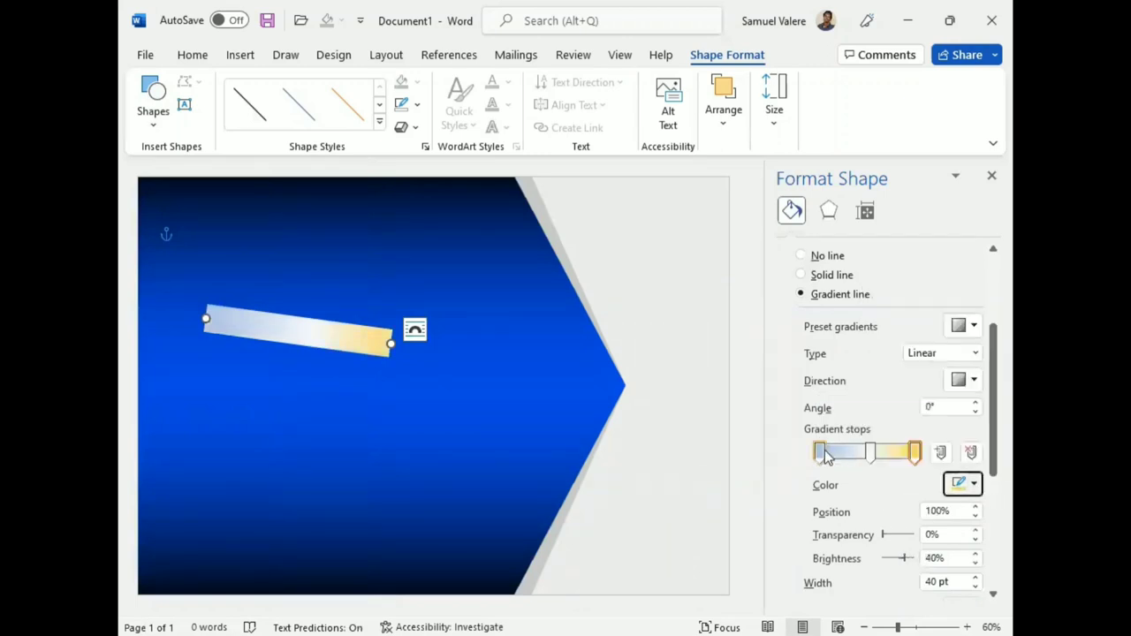
pyautogui.click(976, 485)
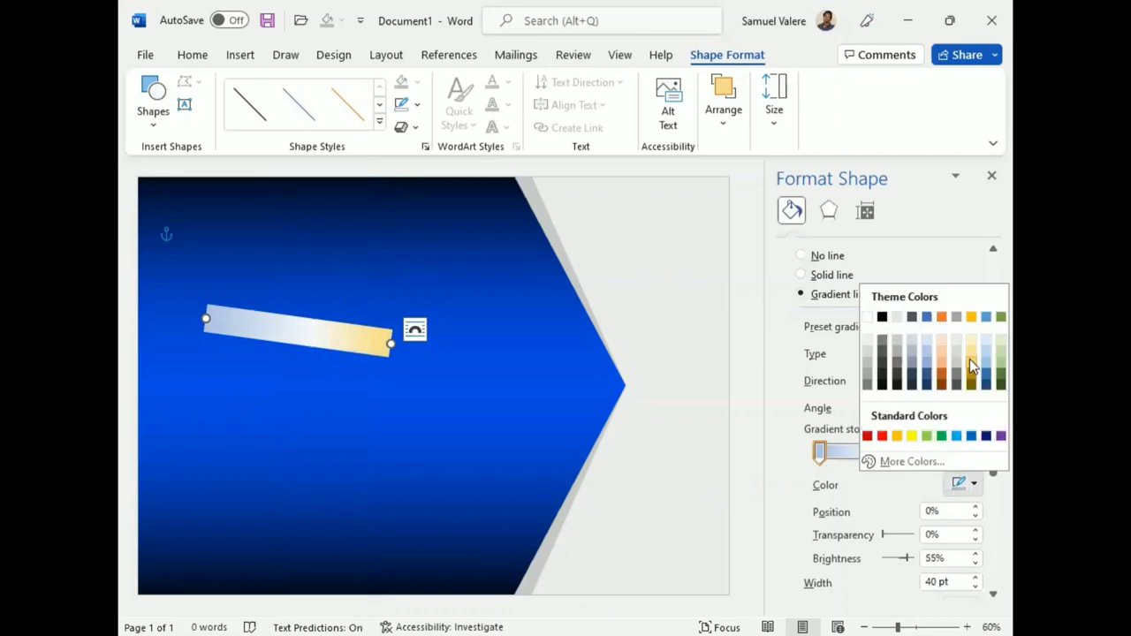
pyautogui.click(970, 371)
pyautogui.click(915, 453)
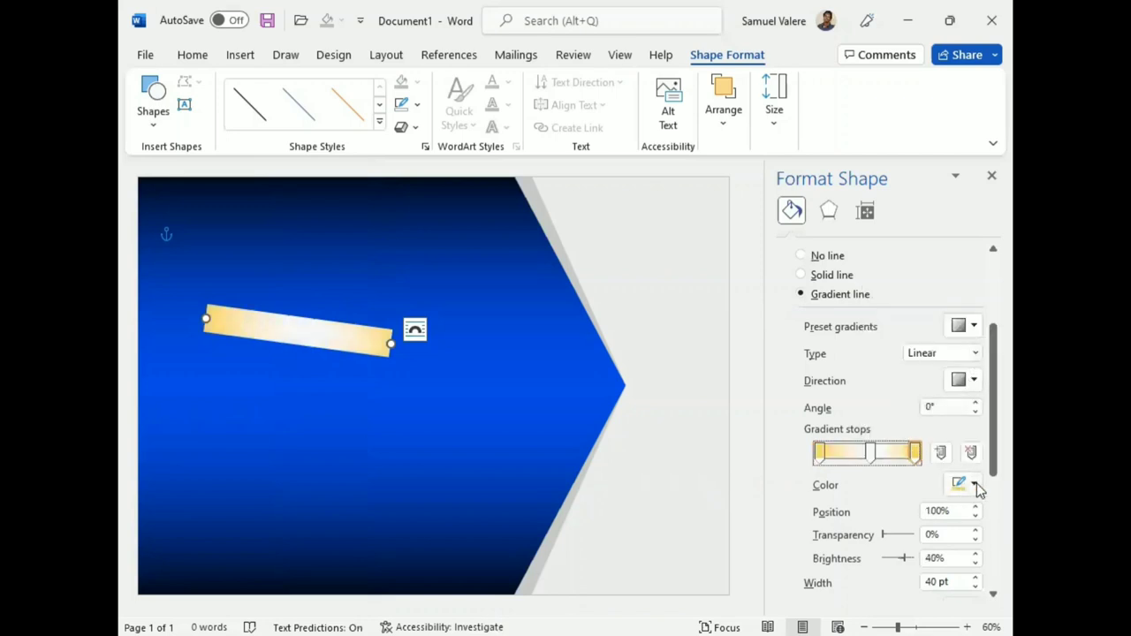
pyautogui.click(975, 485)
pyautogui.click(845, 456)
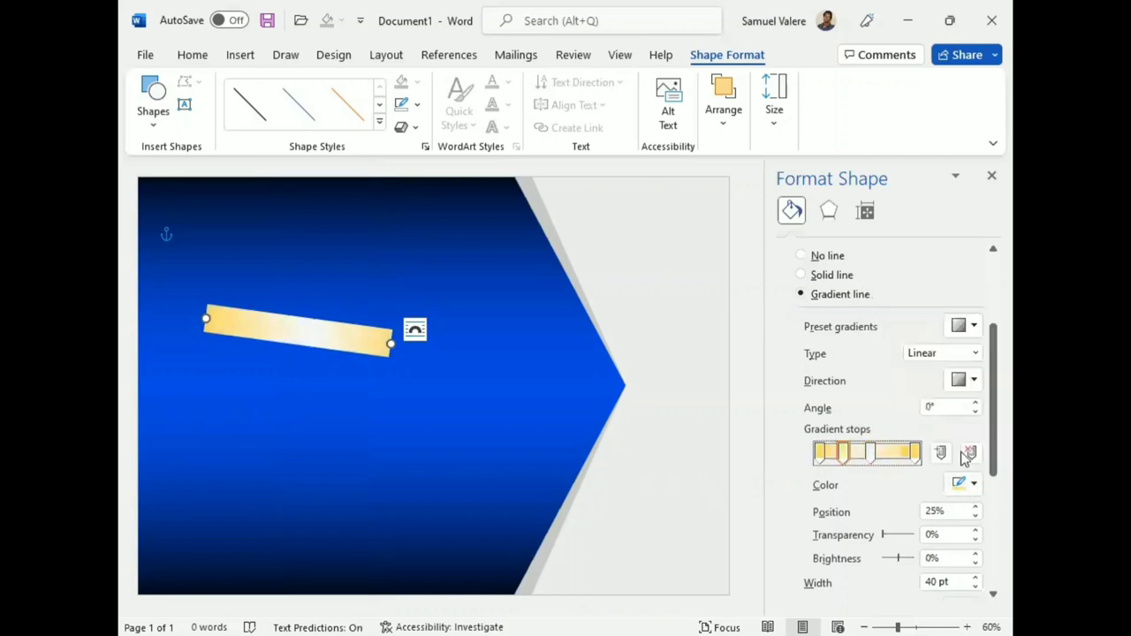
pyautogui.click(971, 453)
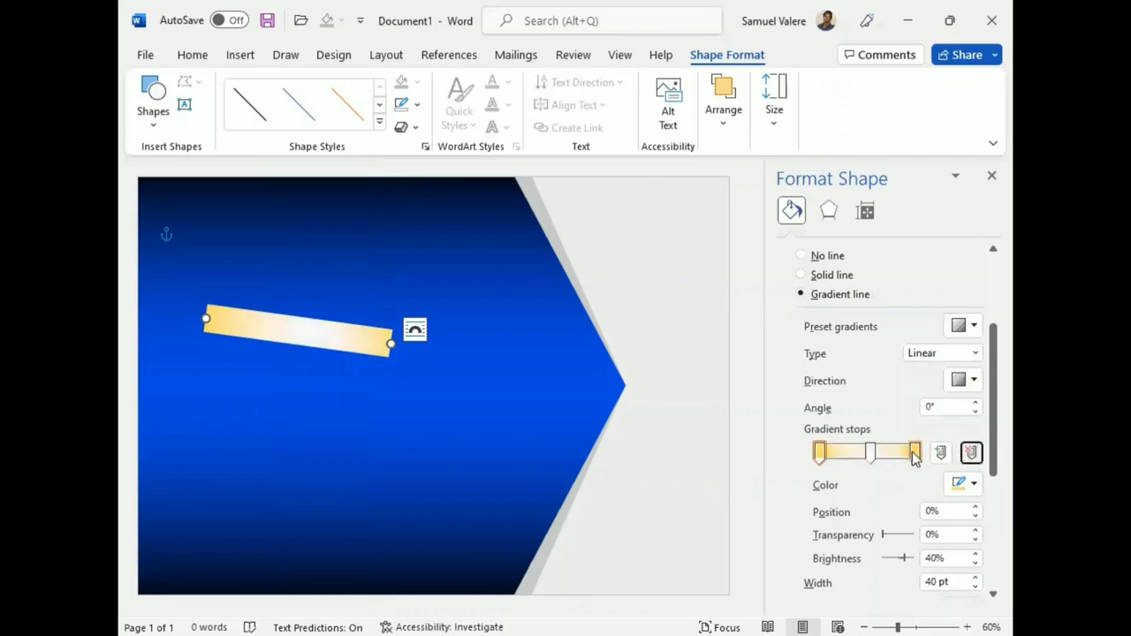
pyautogui.click(970, 453)
# Make both end stops gold and the middle stop a lighter gold at 50% position
pyautogui.click(976, 484)
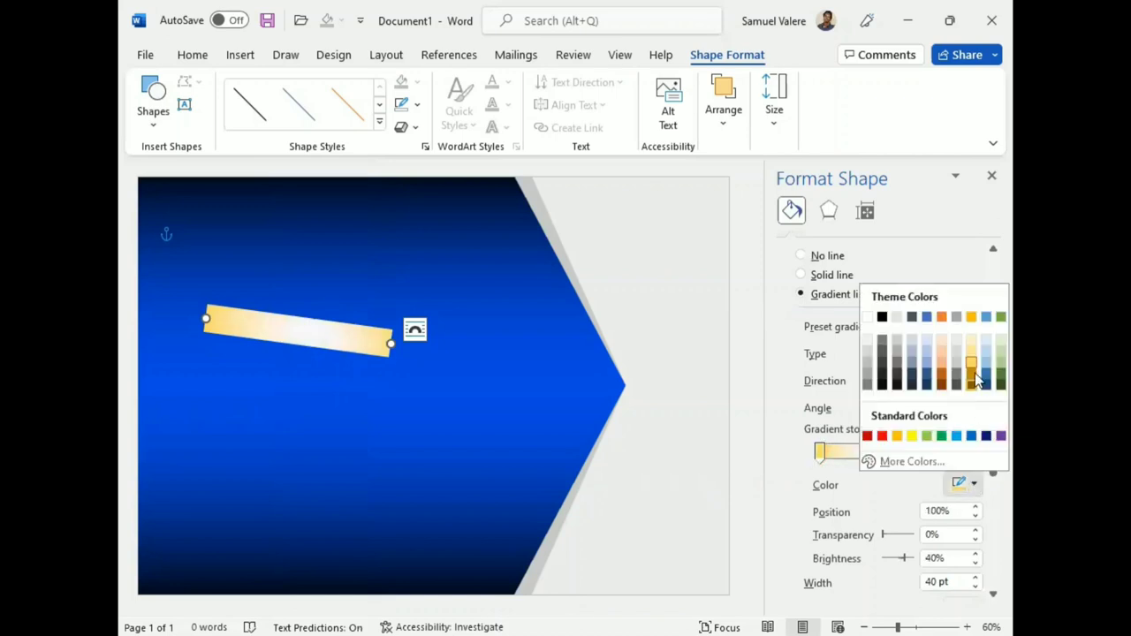
pyautogui.click(971, 317)
pyautogui.click(819, 453)
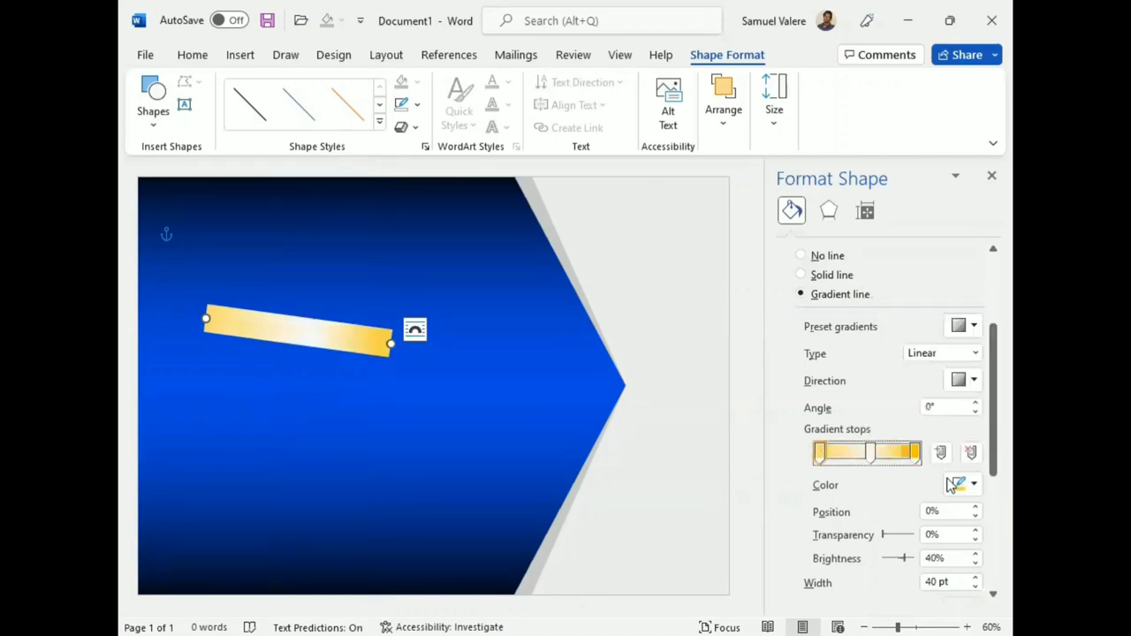
pyautogui.click(971, 317)
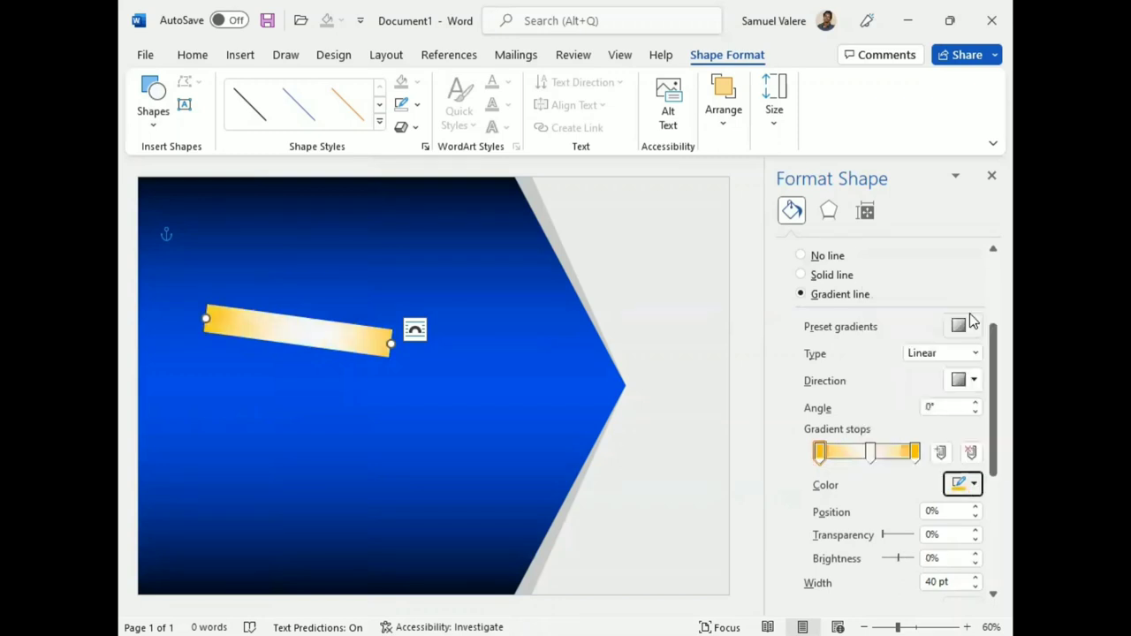
pyautogui.click(870, 453)
pyautogui.click(974, 484)
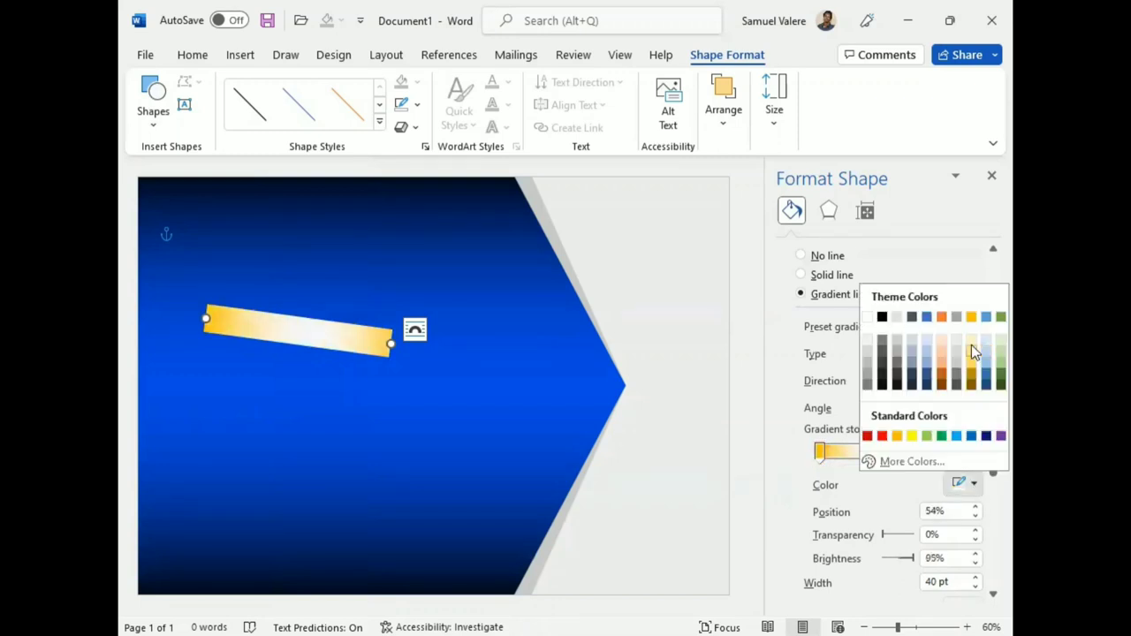
pyautogui.click(972, 352)
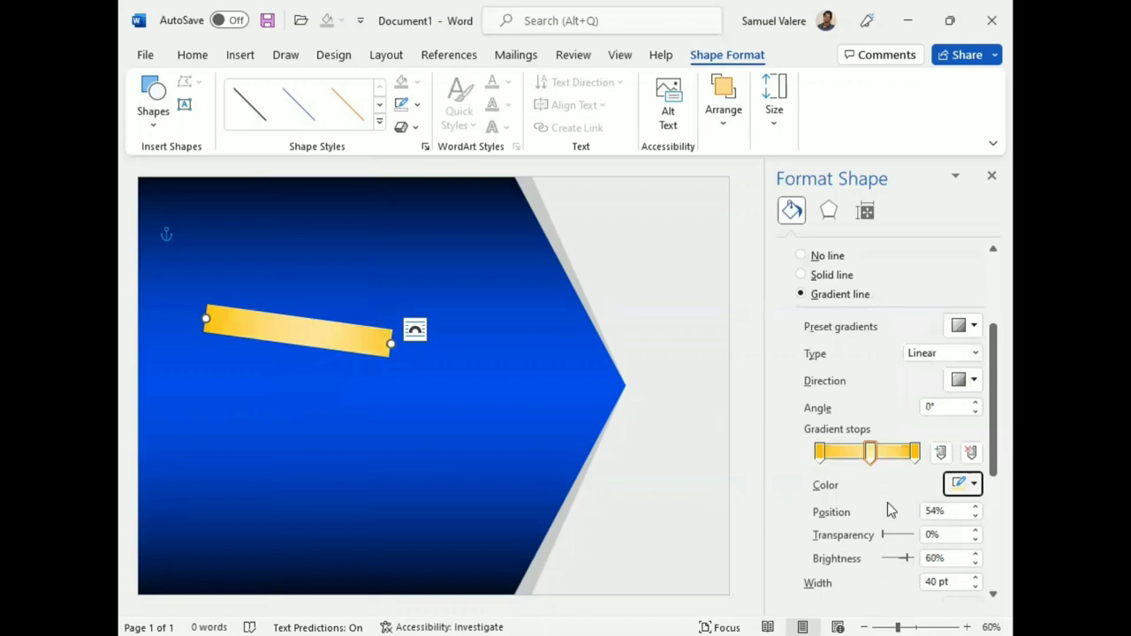
pyautogui.click(976, 515)
pyautogui.click(976, 516)
pyautogui.click(975, 516)
pyautogui.click(975, 516)
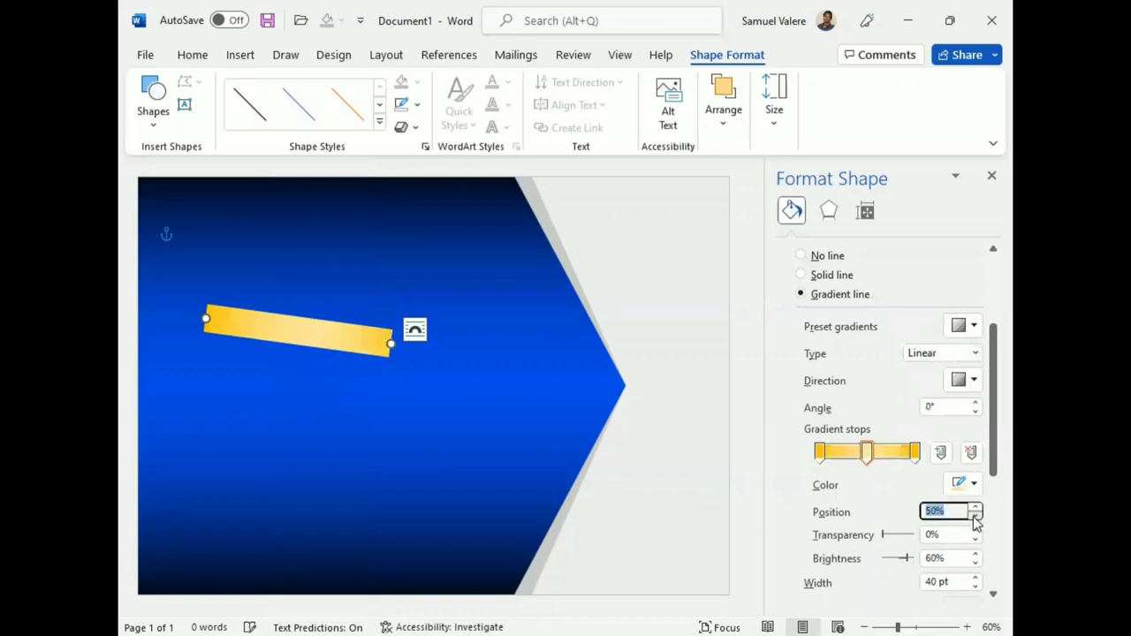
pyautogui.click(749, 417)
# Stand the gold bar upright and stretch it from the page top to the bottom edge
pyautogui.click(991, 175)
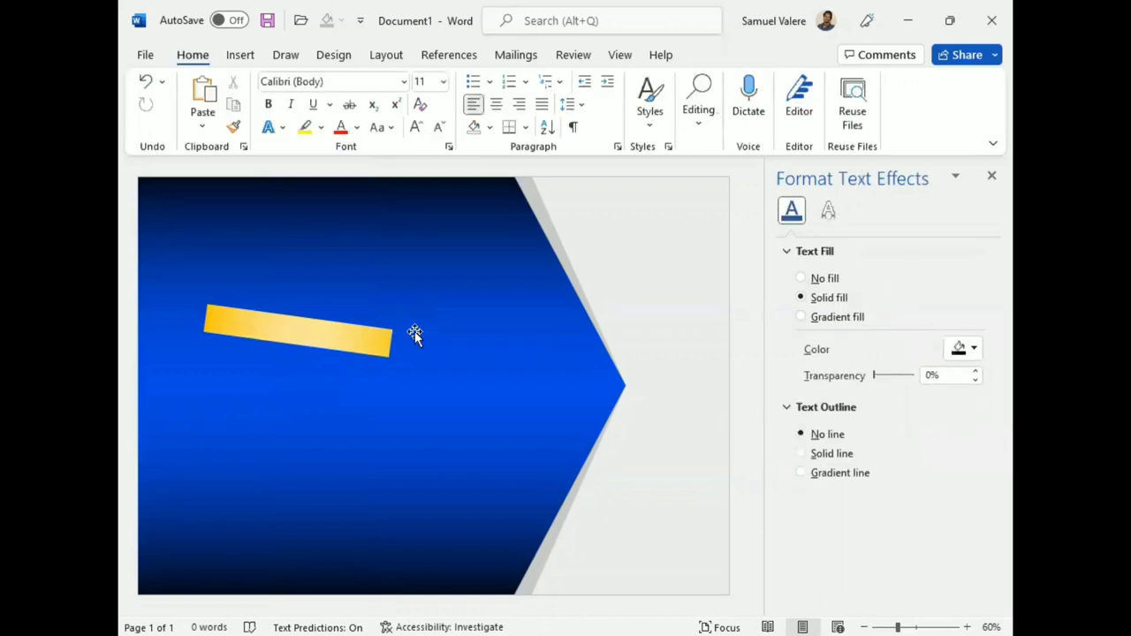
pyautogui.click(508, 344)
pyautogui.moveTo(508, 344); pyautogui.dragTo(321, 182)
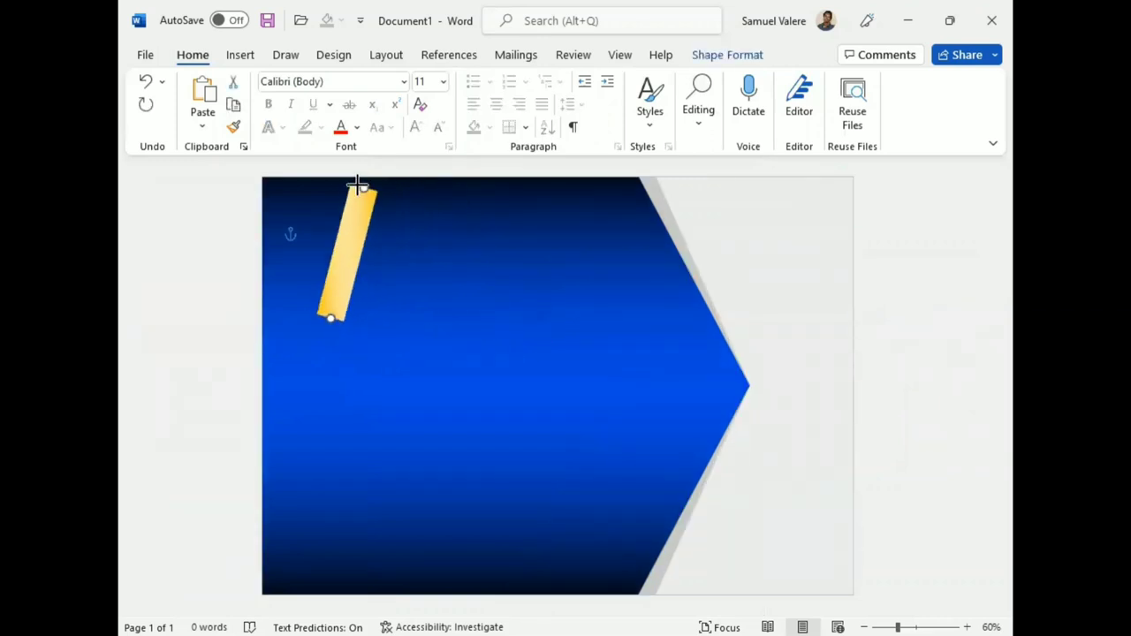
pyautogui.moveTo(320, 182); pyautogui.dragTo(311, 178)
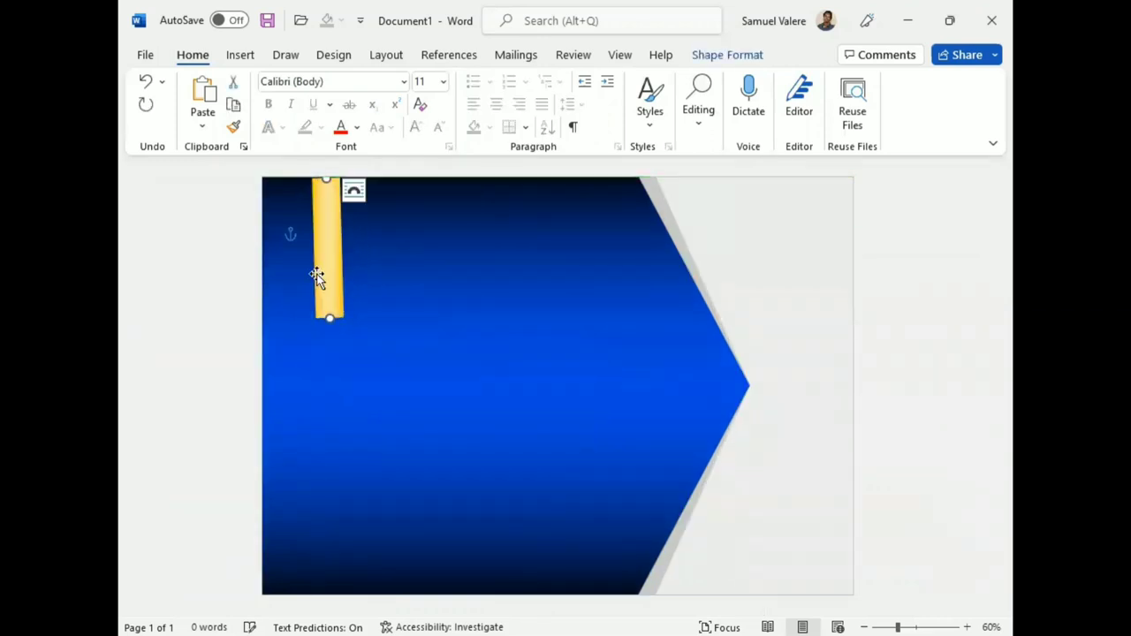
pyautogui.moveTo(327, 318); pyautogui.dragTo(325, 588)
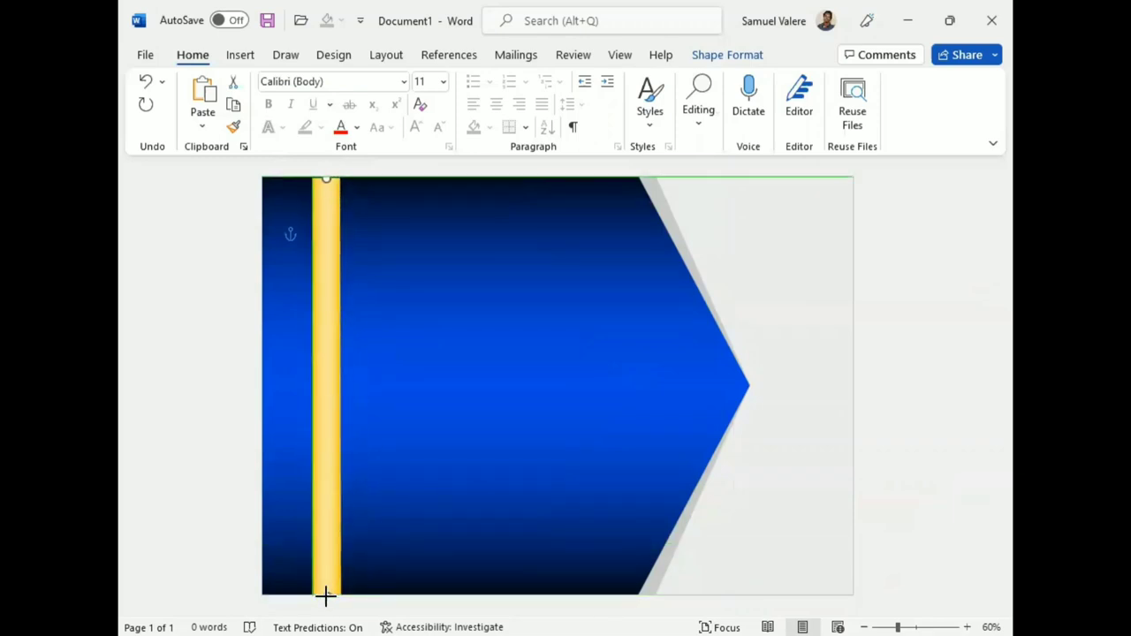
pyautogui.moveTo(325, 598); pyautogui.dragTo(325, 596)
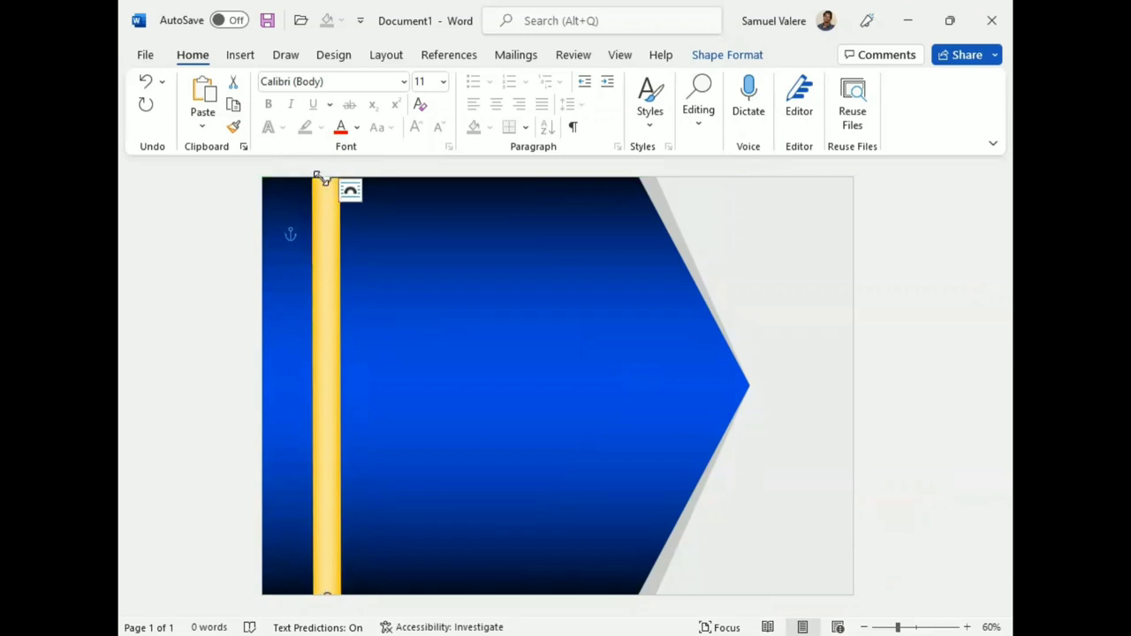
pyautogui.moveTo(325, 179); pyautogui.dragTo(321, 174)
pyautogui.moveTo(321, 175); pyautogui.dragTo(326, 176)
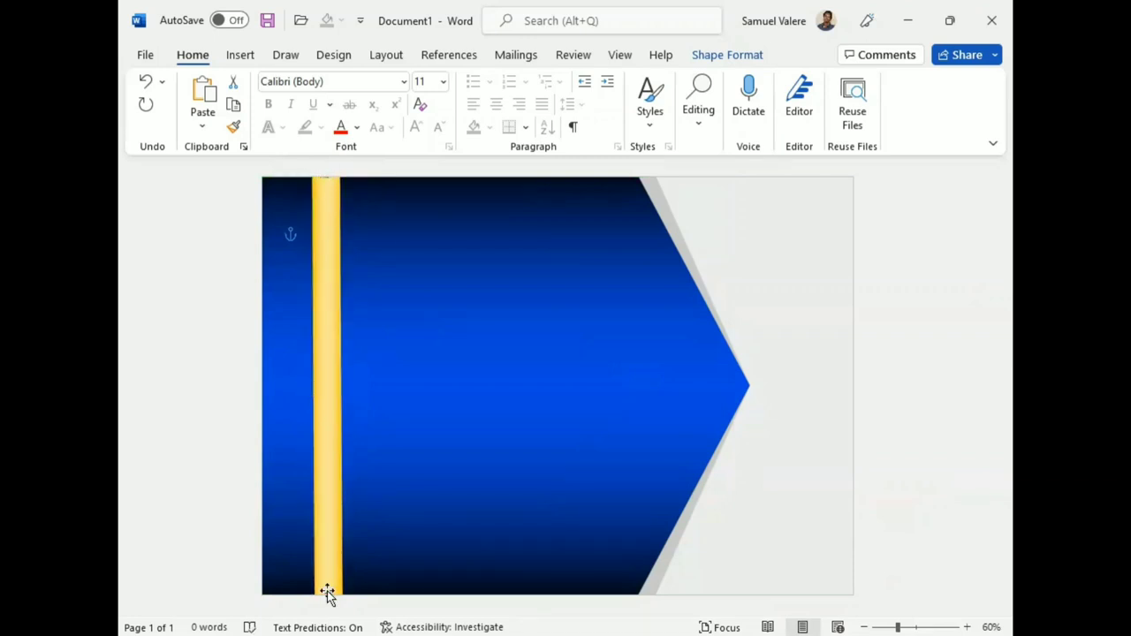
pyautogui.moveTo(327, 595); pyautogui.dragTo(325, 595)
# Nudge the gold bar left three times and Ctrl+drag a duplicate beside it
pyautogui.press('Left')
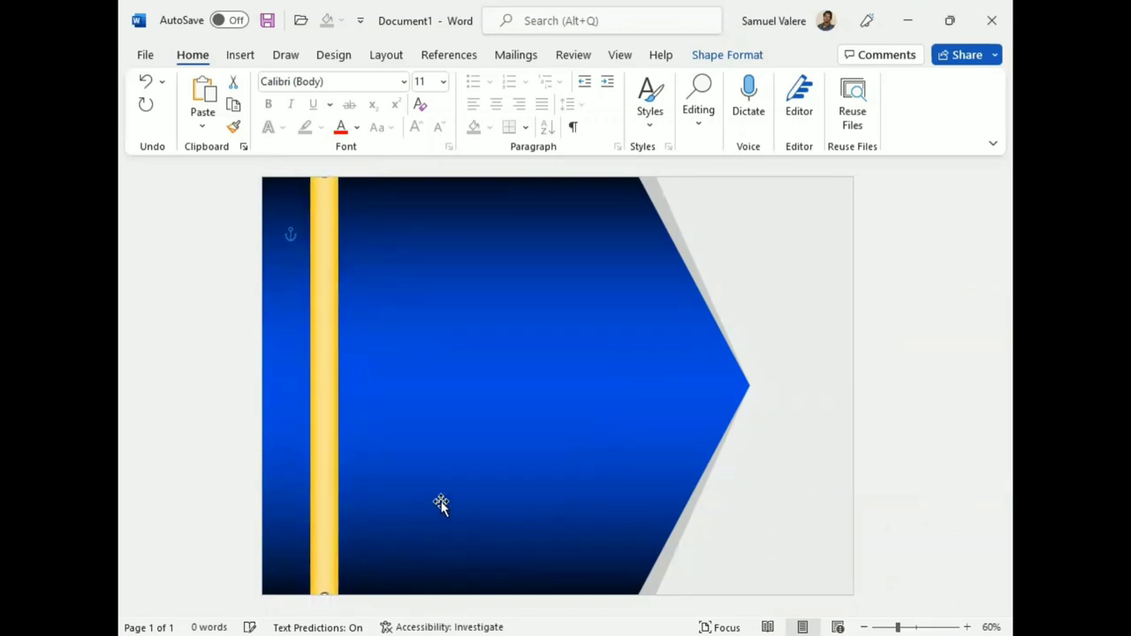
pyautogui.press('Left')
pyautogui.press('Left')
pyautogui.press('Left')
pyautogui.press('Left')
pyautogui.press('Left')
pyautogui.press('Left')
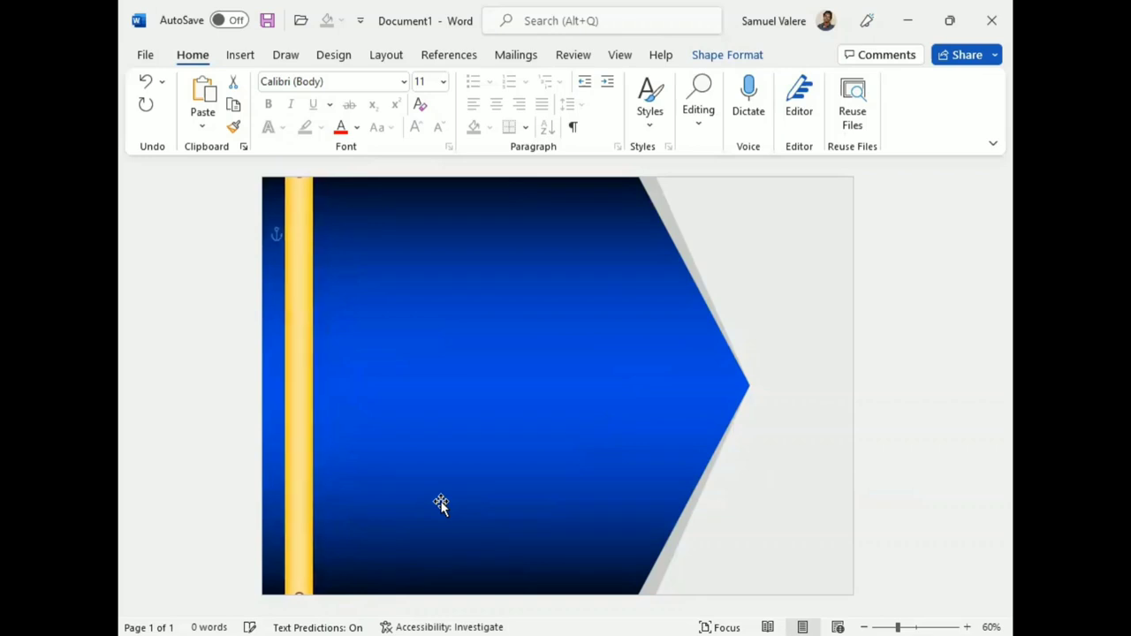
pyautogui.press('Left')
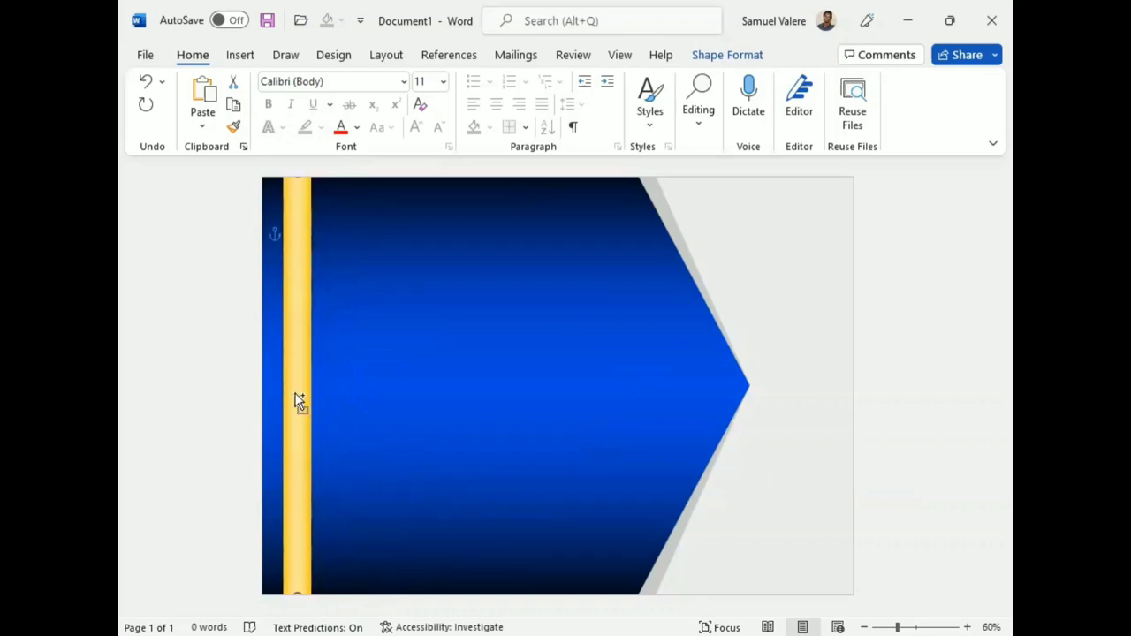
pyautogui.keyDown('ctrl'); pyautogui.moveTo(296, 396); pyautogui.dragTo(345, 386); pyautogui.keyUp('ctrl')
# Thin the copied bar to a 6 pt line and place it left of the thick bar
pyautogui.click(725, 56)
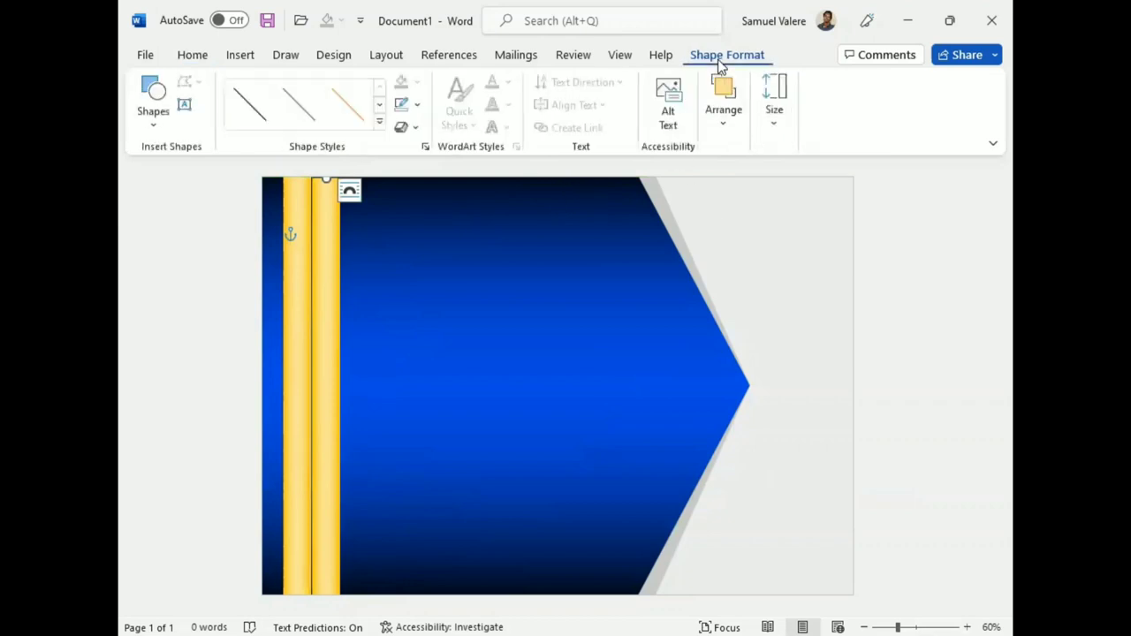
pyautogui.click(413, 107)
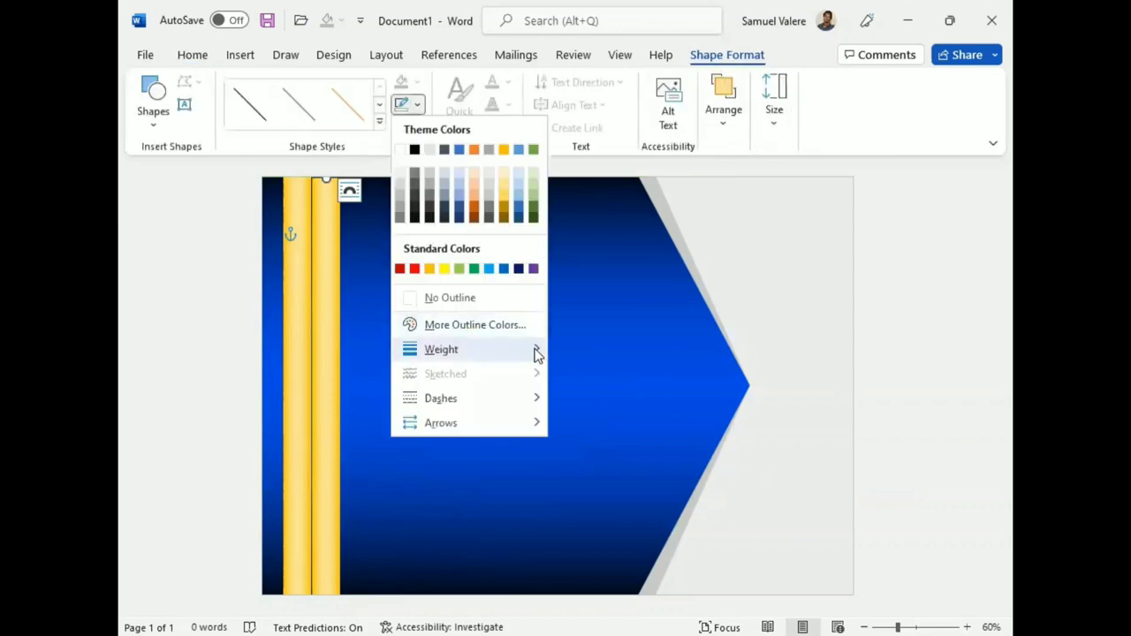
pyautogui.moveTo(535, 353)
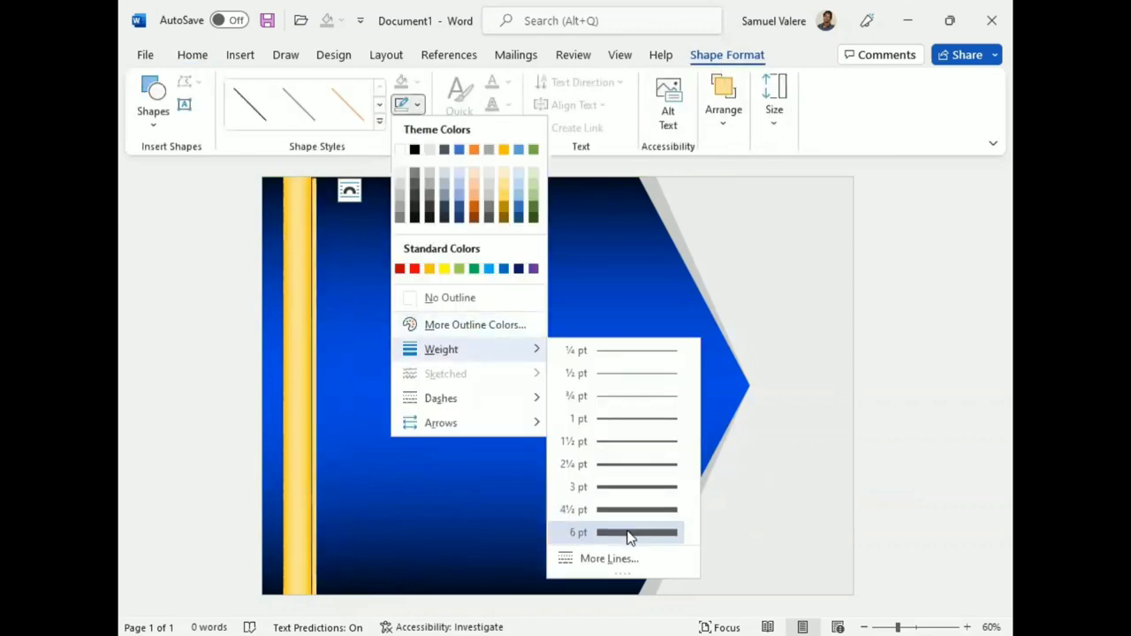
pyautogui.click(630, 534)
pyautogui.moveTo(310, 442)
pyautogui.mouseDown()
pyautogui.moveTo(268, 413)
pyautogui.moveTo(270, 447)
pyautogui.mouseUp()
pyautogui.press('Right')
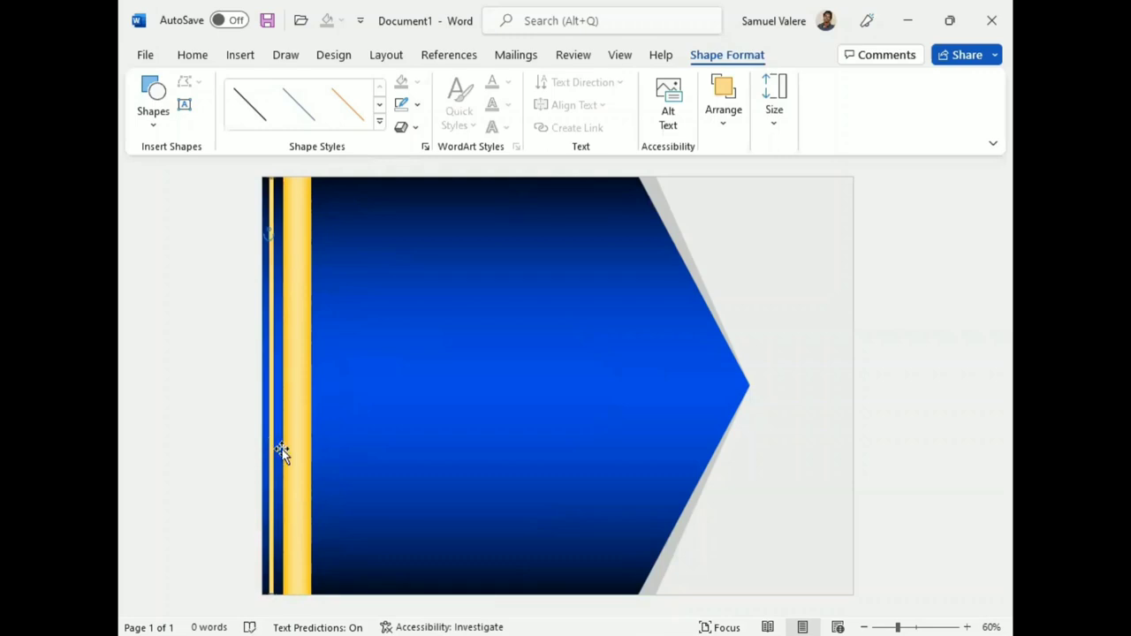
pyautogui.press('Right')
pyautogui.press('Right')
# Paste another 6 pt gold line and position it right of the thick bar
pyautogui.click(298, 445)
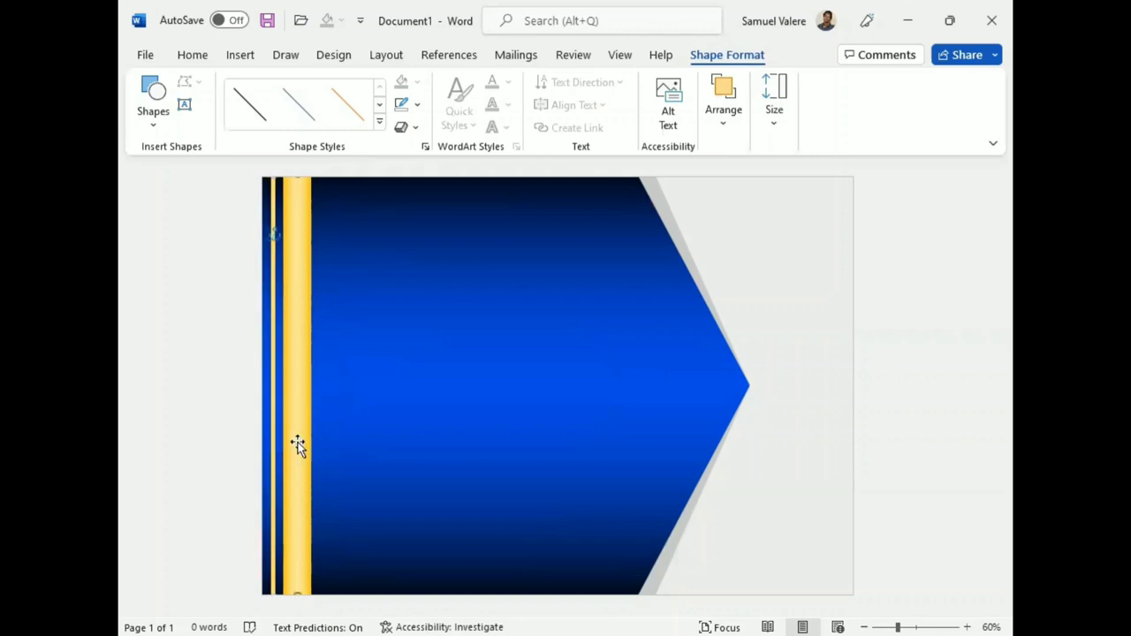
pyautogui.press('Left')
pyautogui.press('Left')
pyautogui.moveTo(273, 440); pyautogui.dragTo(271, 442)
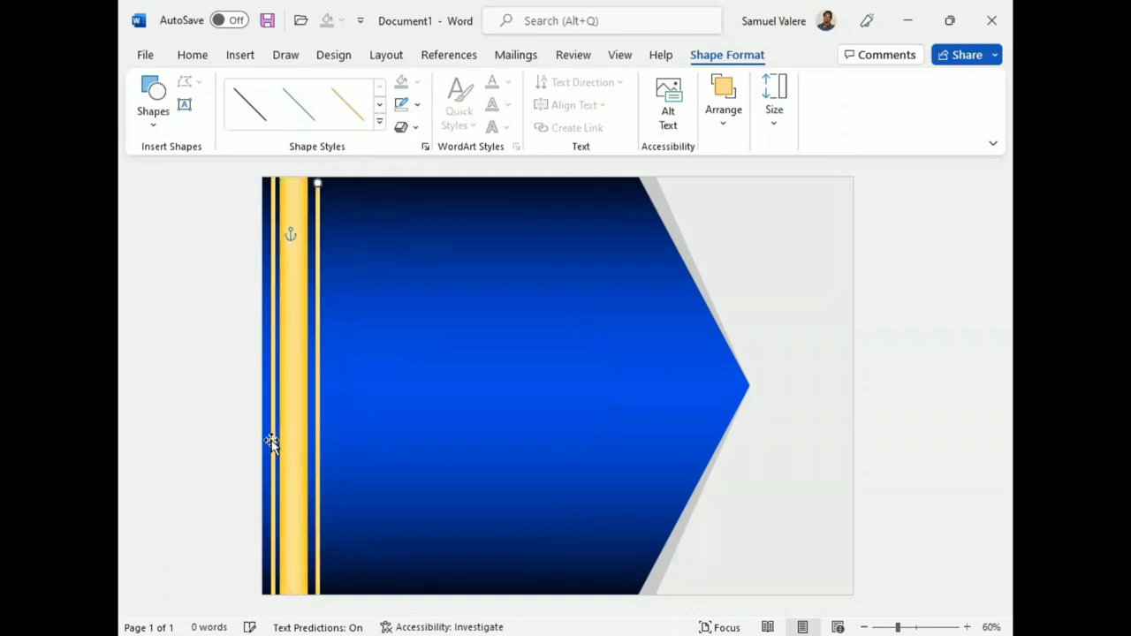
pyautogui.hotkey('ctrl', 'v')
pyautogui.press('Left')
pyautogui.press('Left')
pyautogui.press('Left')
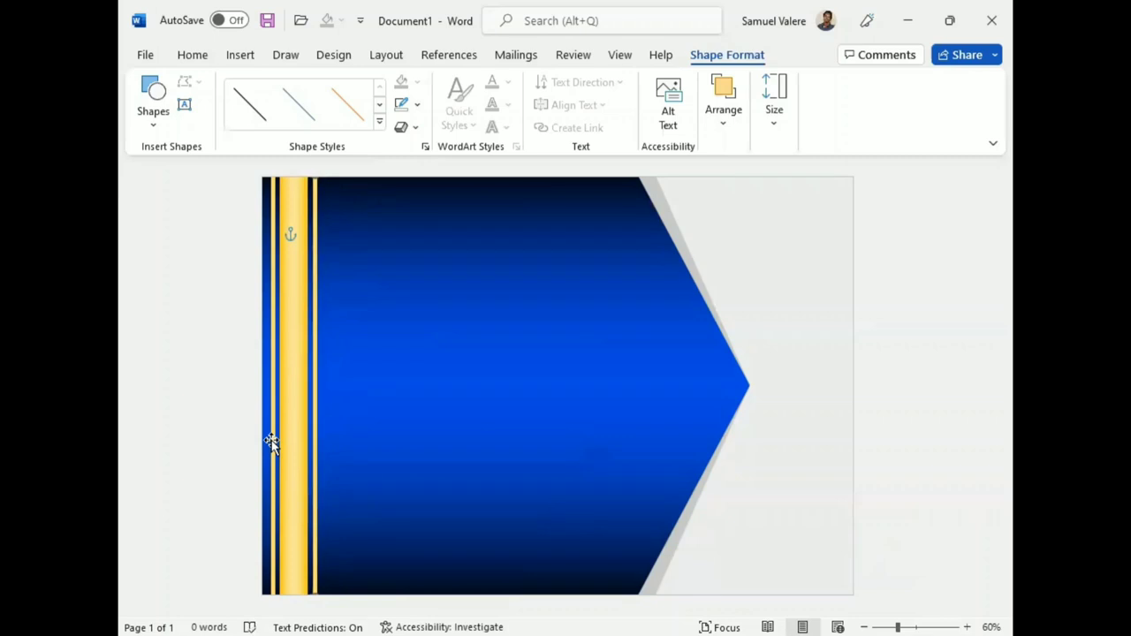
pyautogui.click(272, 424)
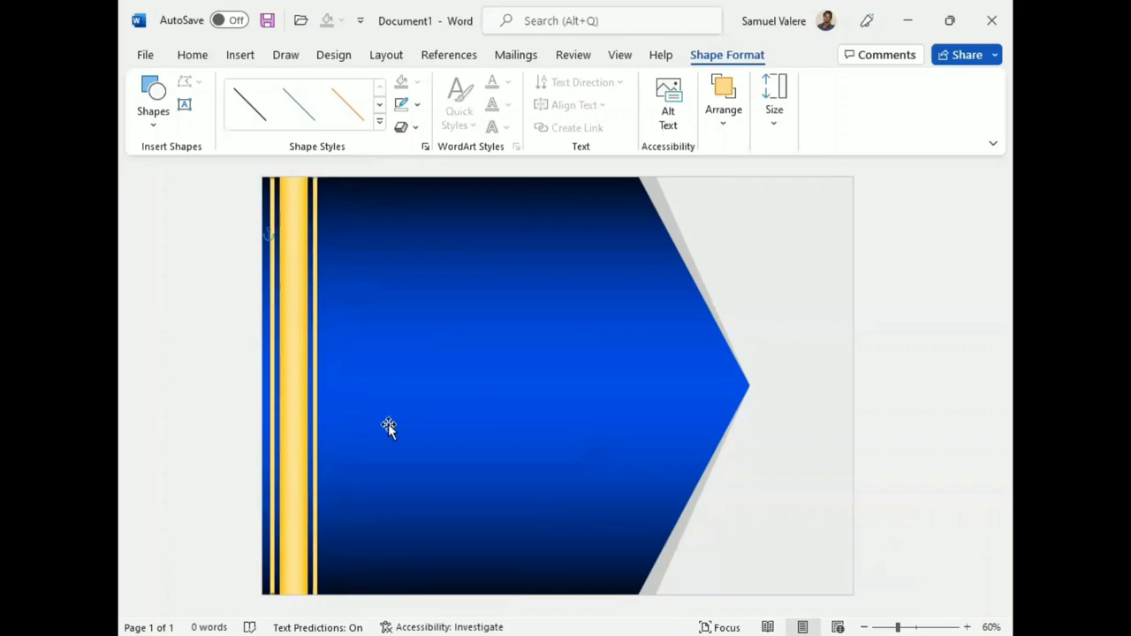
# Add a text box in the upper blue area reading 'Certificate' and set it in Vivaldi
pyautogui.click(546, 467)
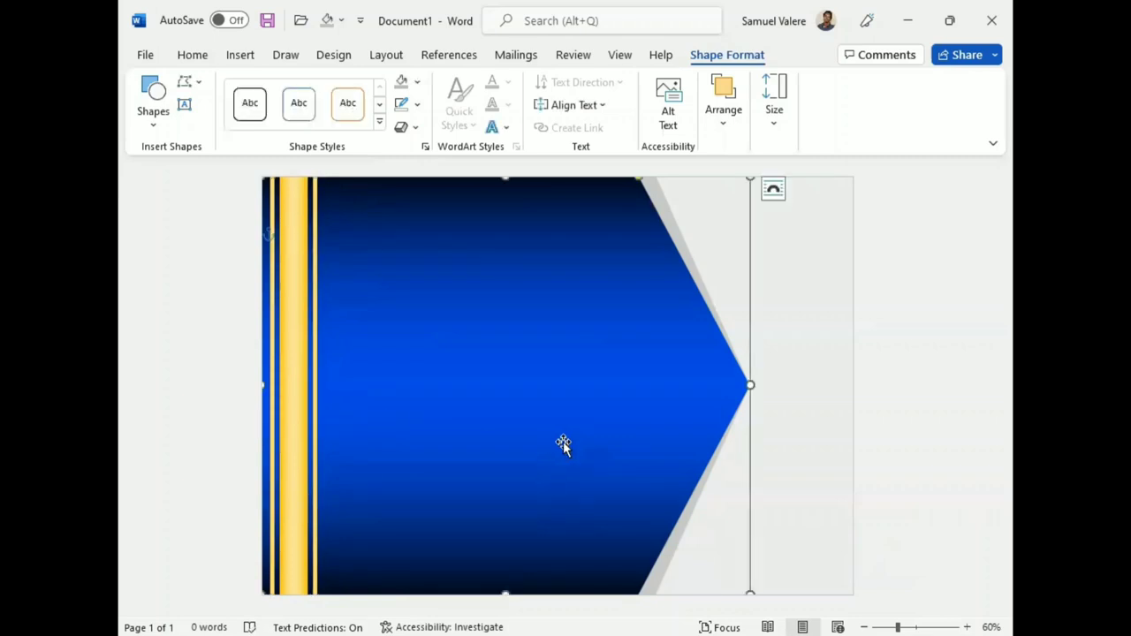
pyautogui.click(184, 105)
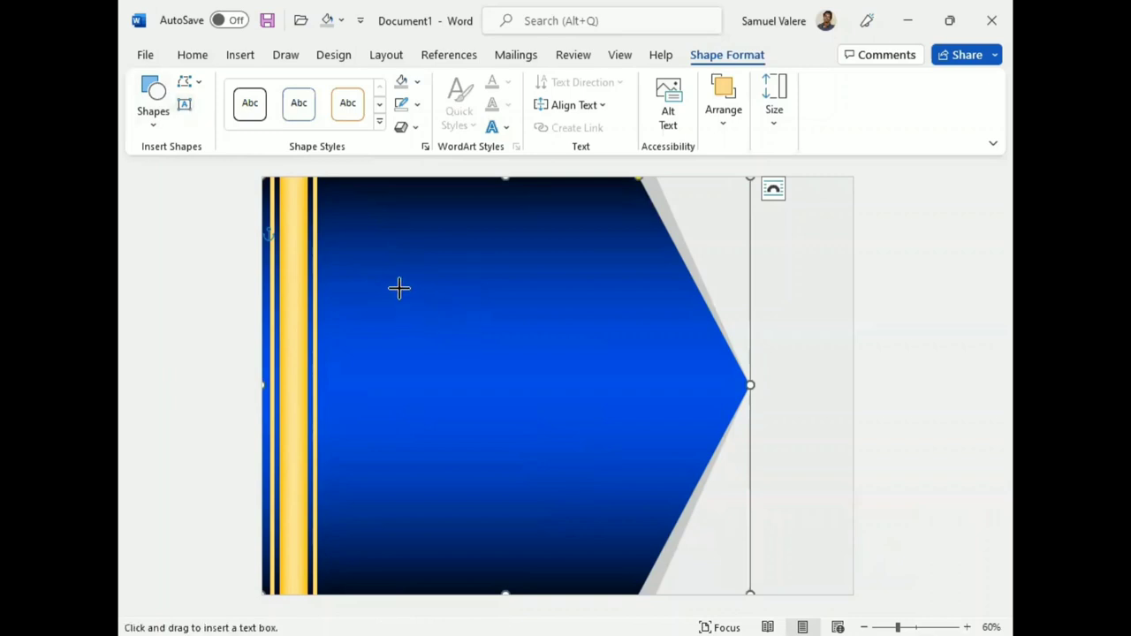
pyautogui.moveTo(343, 220); pyautogui.dragTo(618, 291)
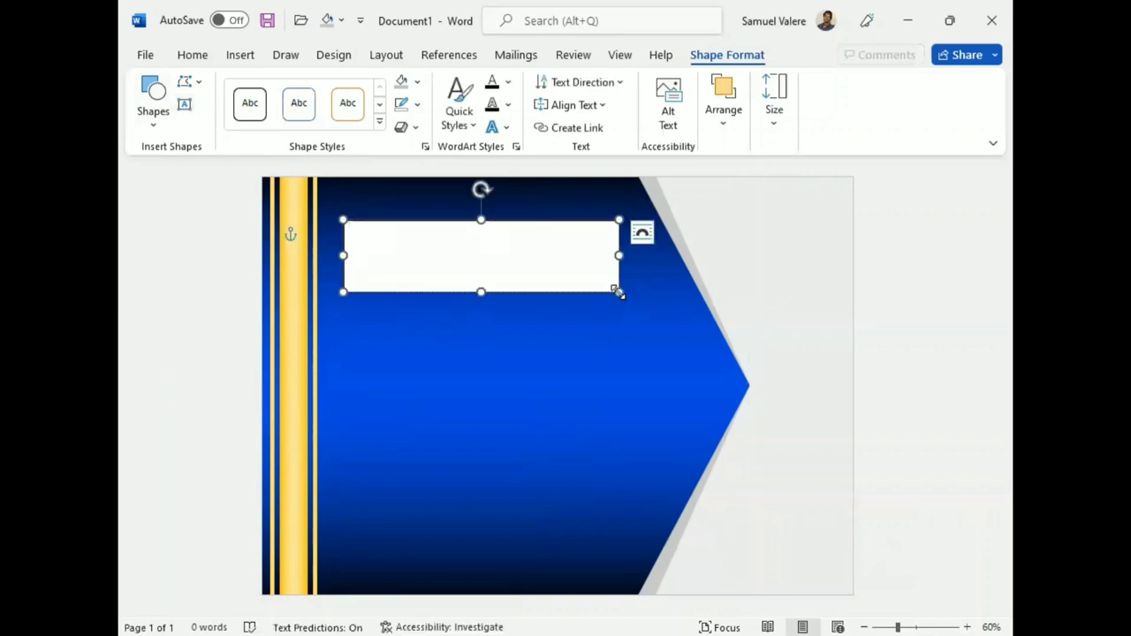
pyautogui.write('ertificate')
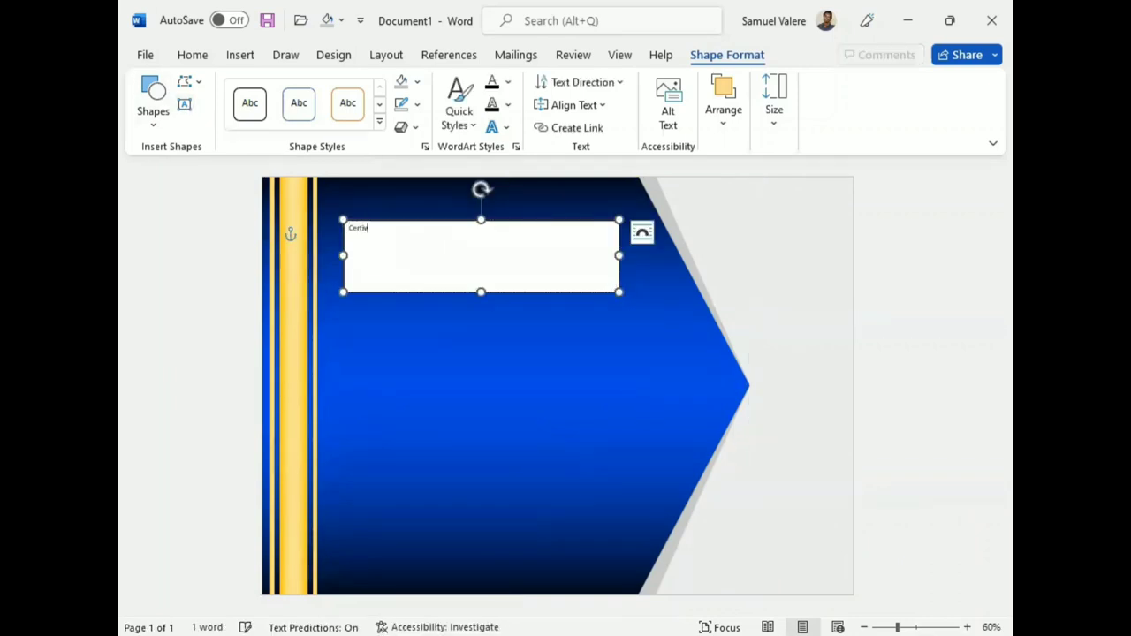
pyautogui.doubleClick(365, 228)
pyautogui.click(438, 170)
# Switch the heading to uppercase and set its font to Edwardian Script ITC
pyautogui.write('Vivaldi')
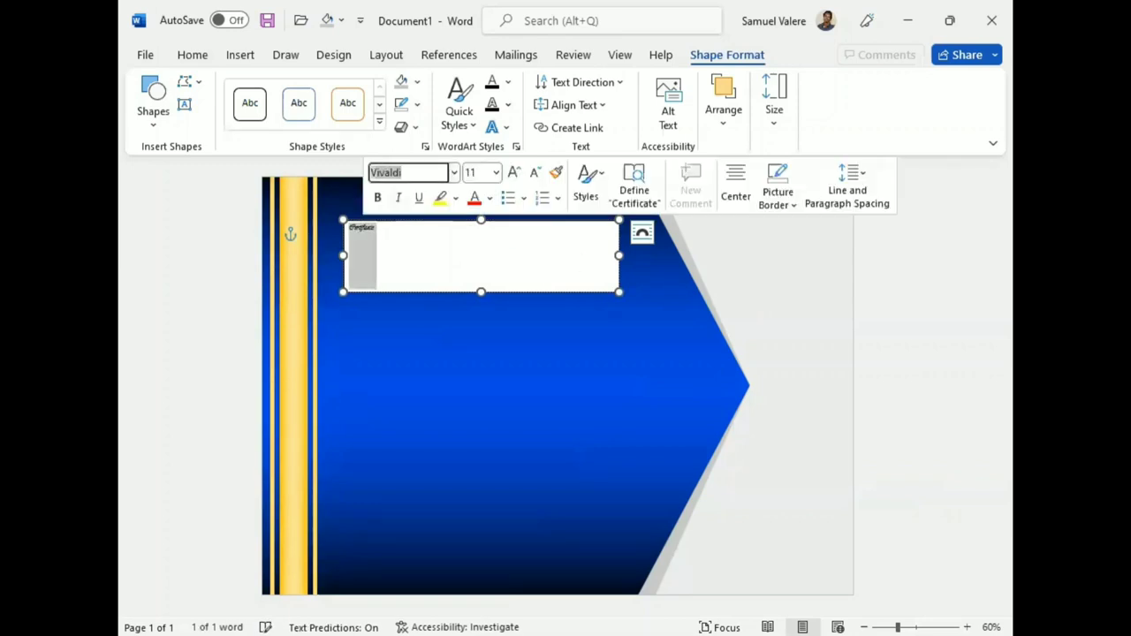
pyautogui.click(192, 55)
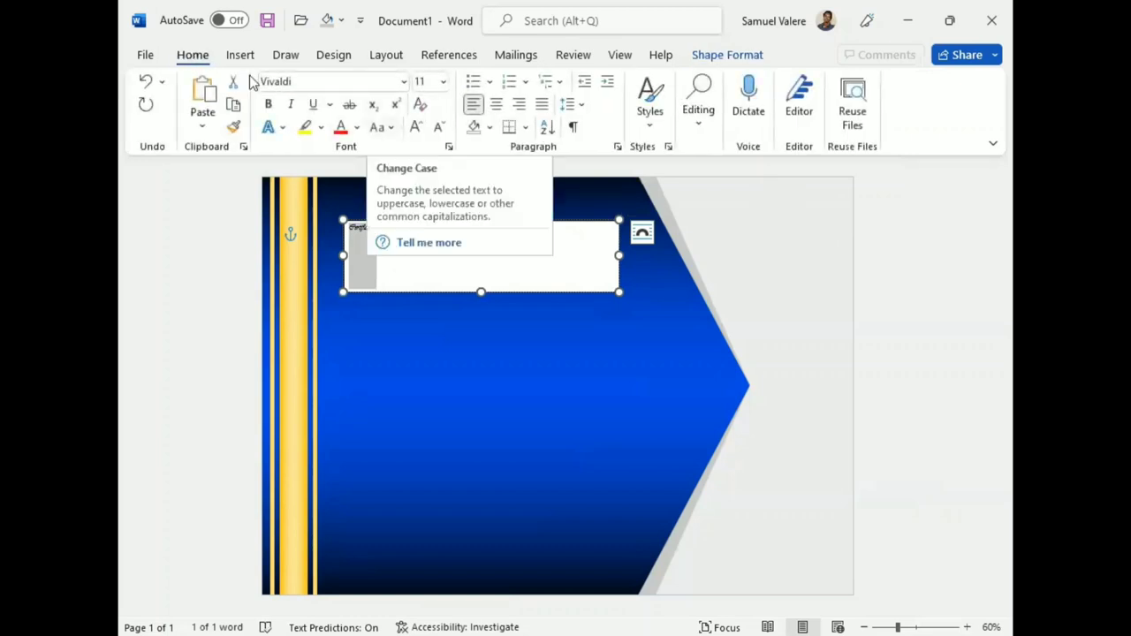
pyautogui.click(380, 126)
pyautogui.click(420, 200)
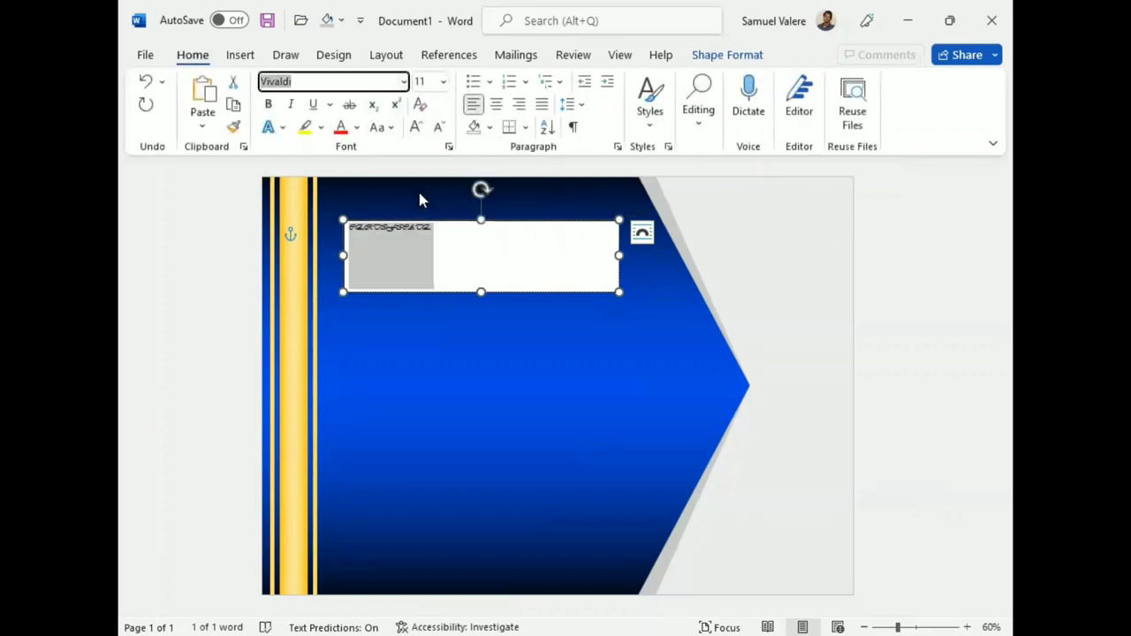
pyautogui.write('Edwardian Script ITC')
pyautogui.press('Return')
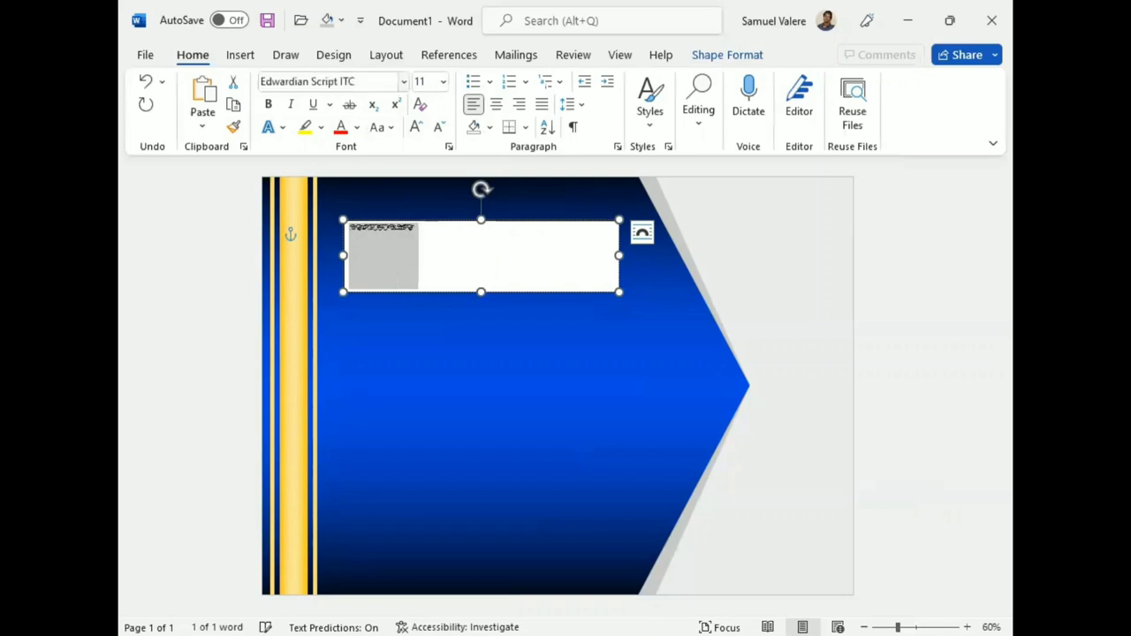
# Grow the heading to 48 pt and change its case to read 'Certificate'
pyautogui.click(415, 126)
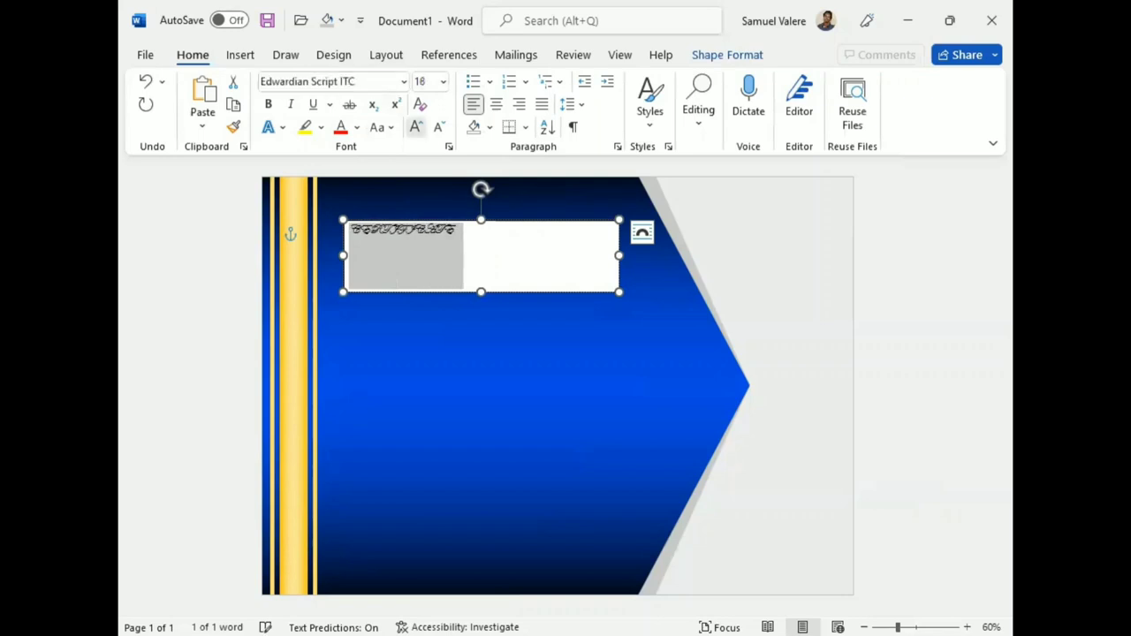
pyautogui.click(415, 127)
pyautogui.click(415, 126)
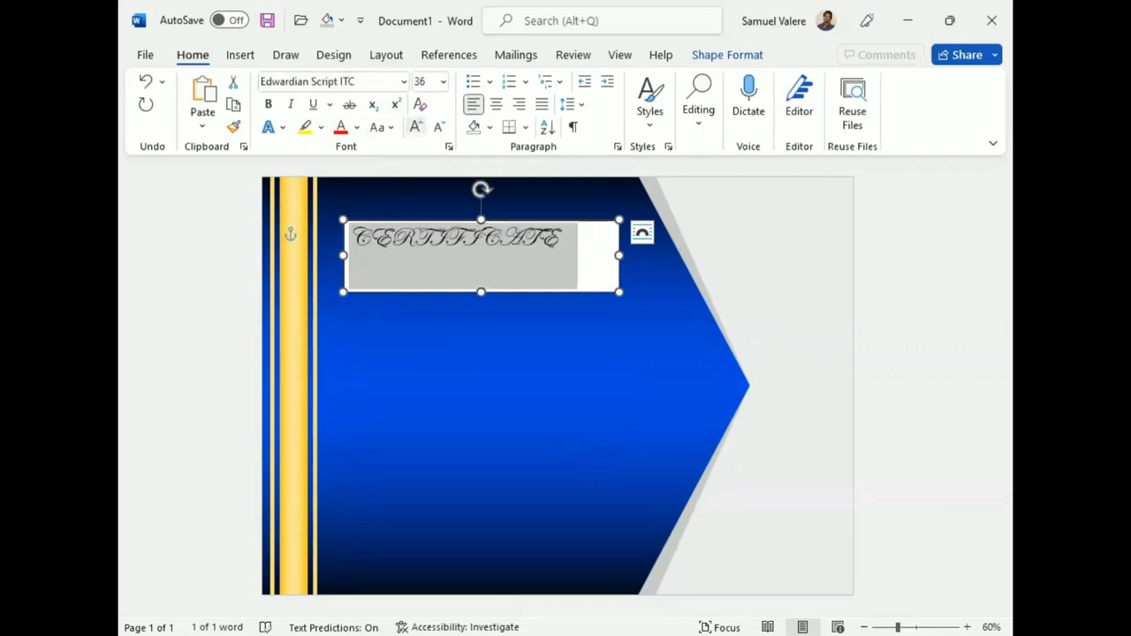
pyautogui.click(416, 126)
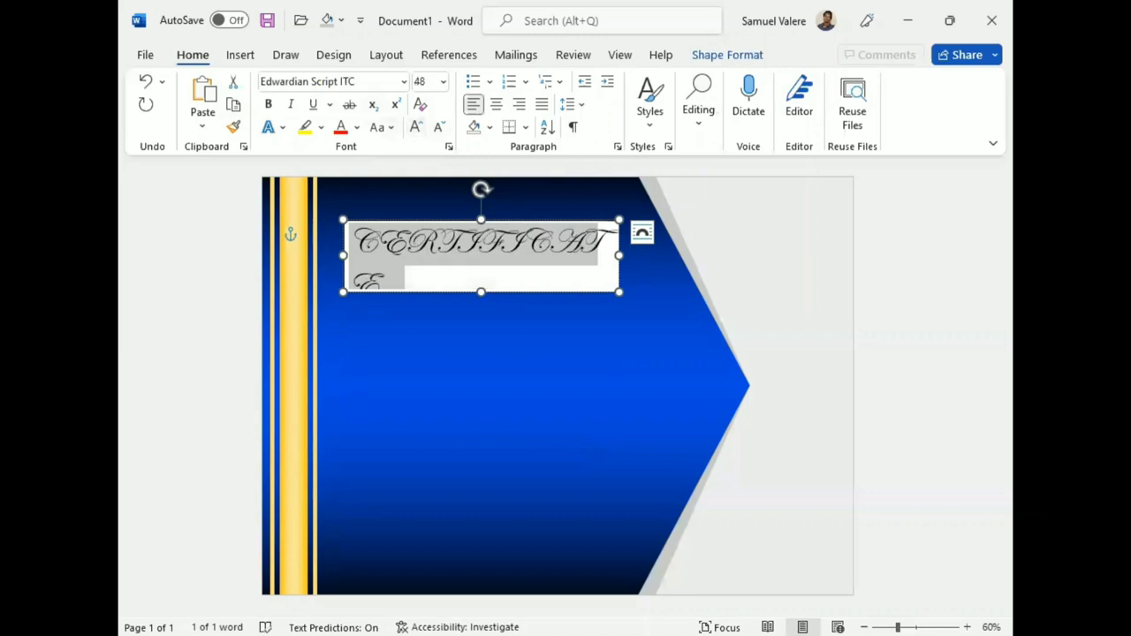
pyautogui.click(382, 127)
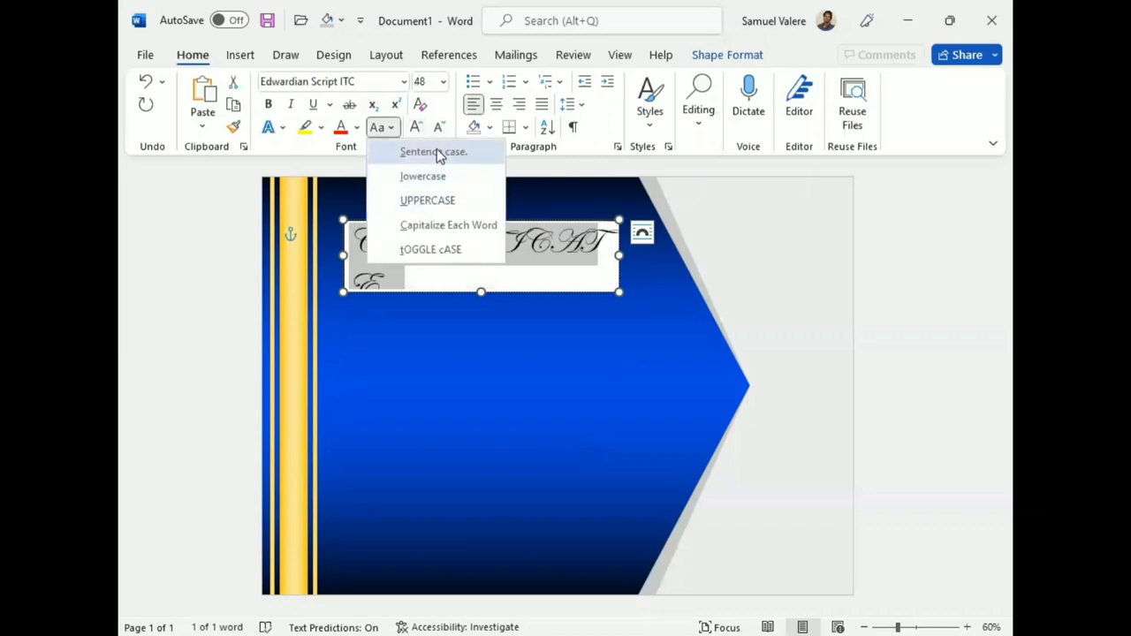
pyautogui.click(416, 227)
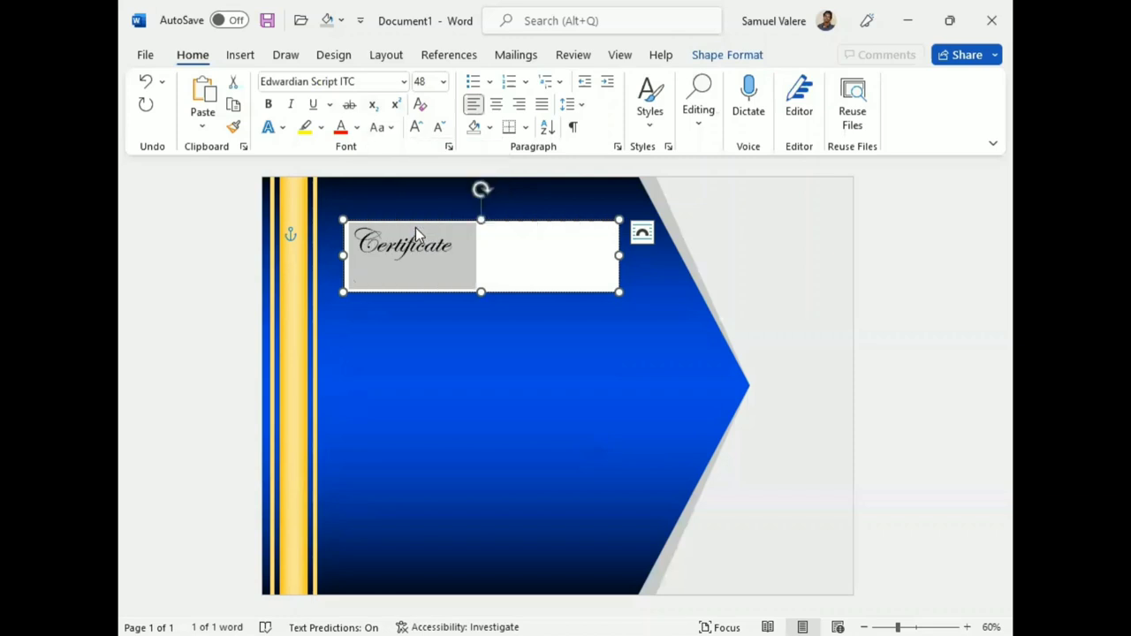
# Enlarge 'Certificate' to 100 pt, centre it, and make it bold
pyautogui.hotkey('ctrl', 'shift', '.')
pyautogui.hotkey('ctrl', 'shift', '.')
pyautogui.hotkey('ctrl', 'e')
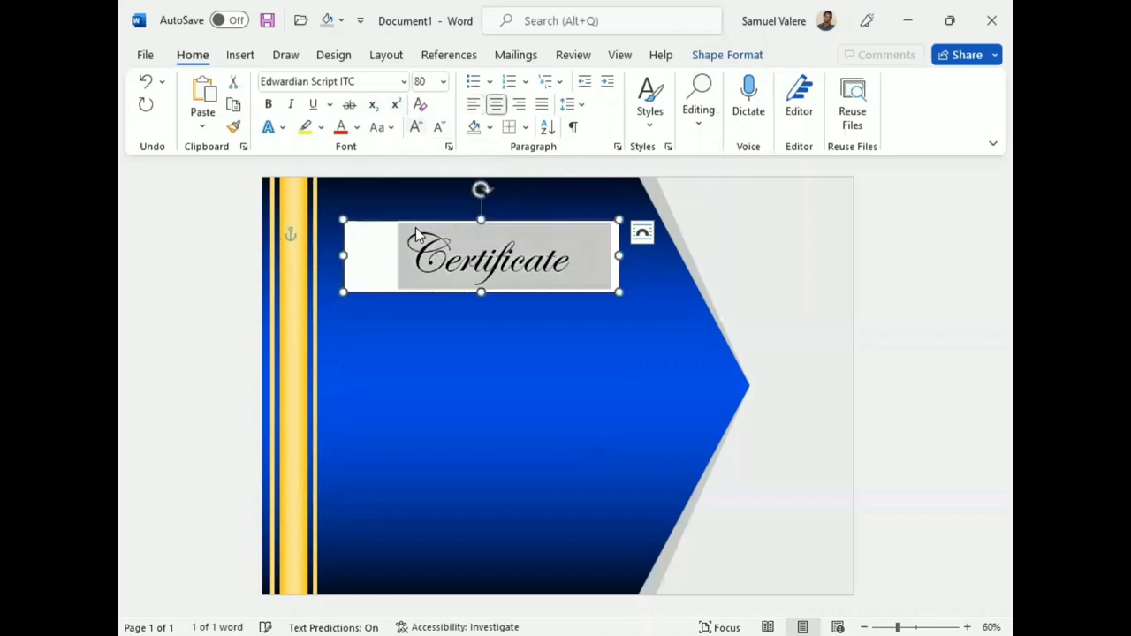
pyautogui.hotkey('ctrl', 'shift', '.')
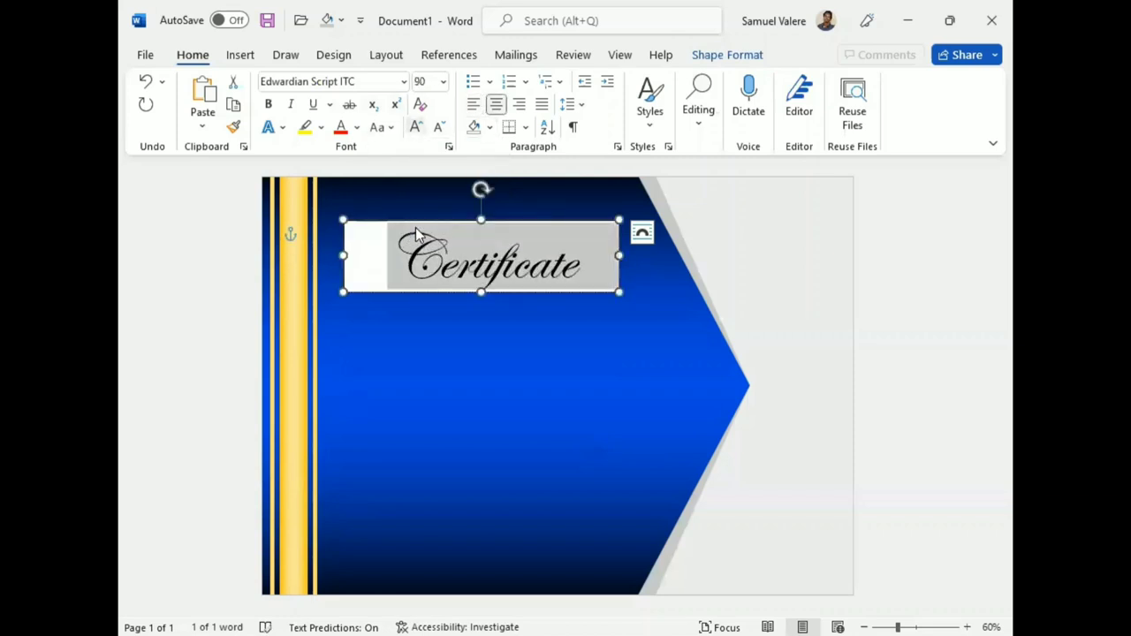
pyautogui.hotkey('ctrl', 'shift', '.')
pyautogui.click(269, 105)
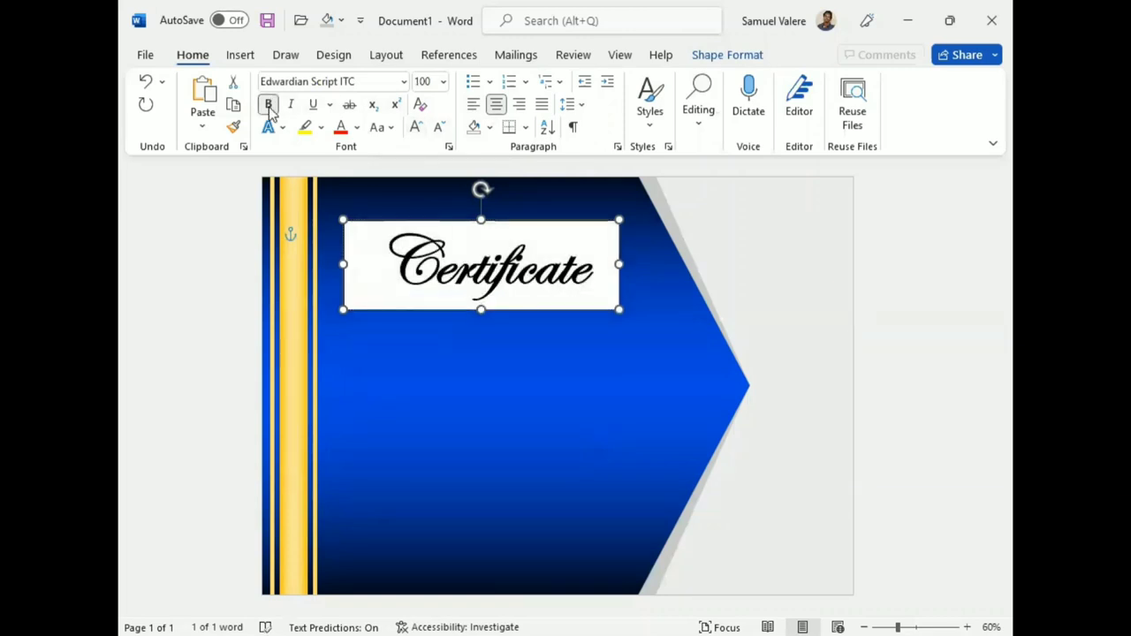
pyautogui.click(730, 54)
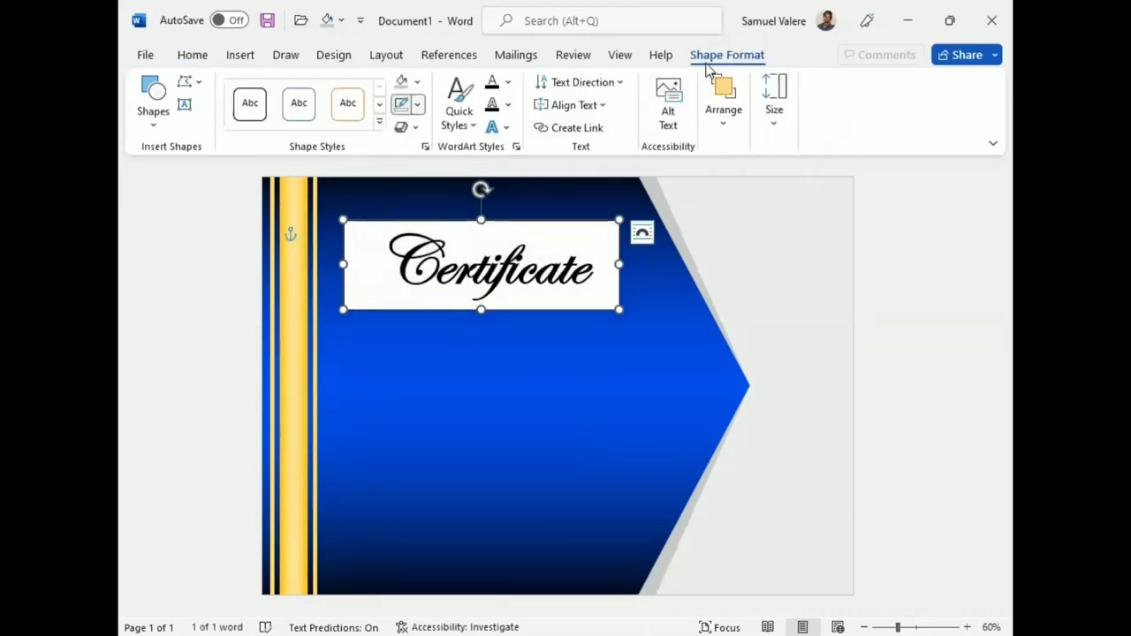
# Give the Certificate heading text a gold gradient fill
pyautogui.click(421, 104)
pyautogui.click(416, 82)
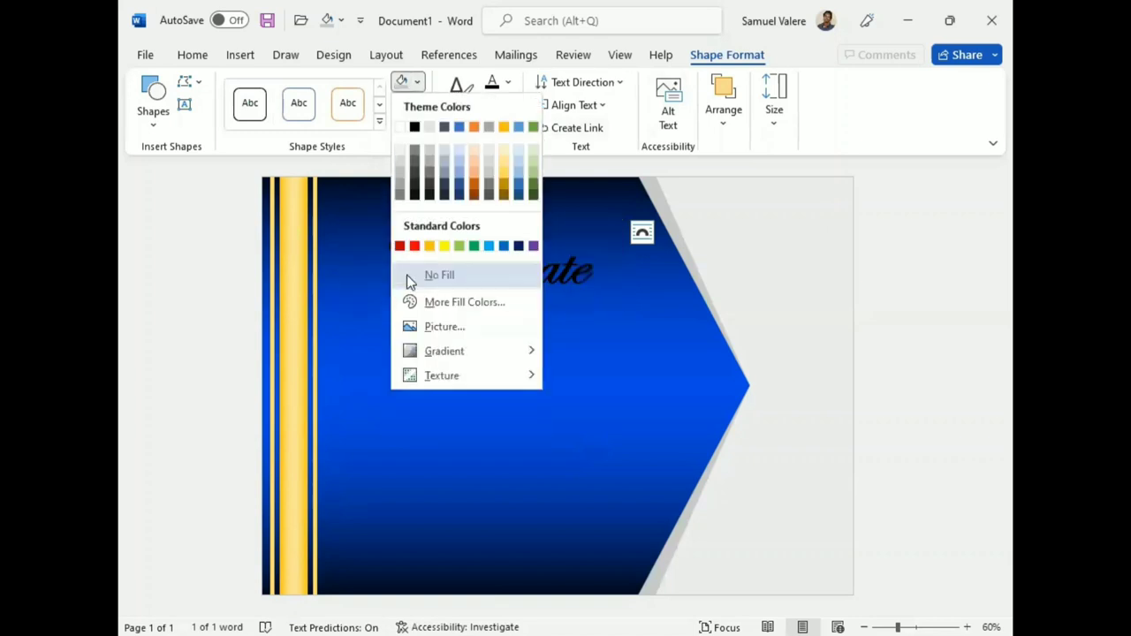
pyautogui.click(509, 82)
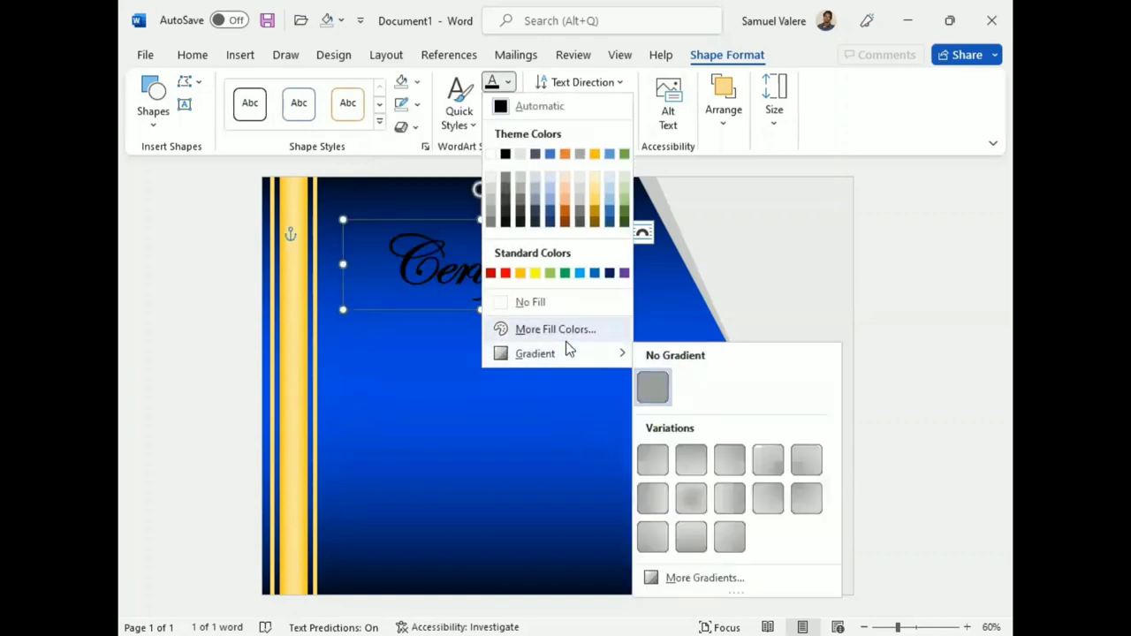
pyautogui.moveTo(580, 355)
pyautogui.click(707, 578)
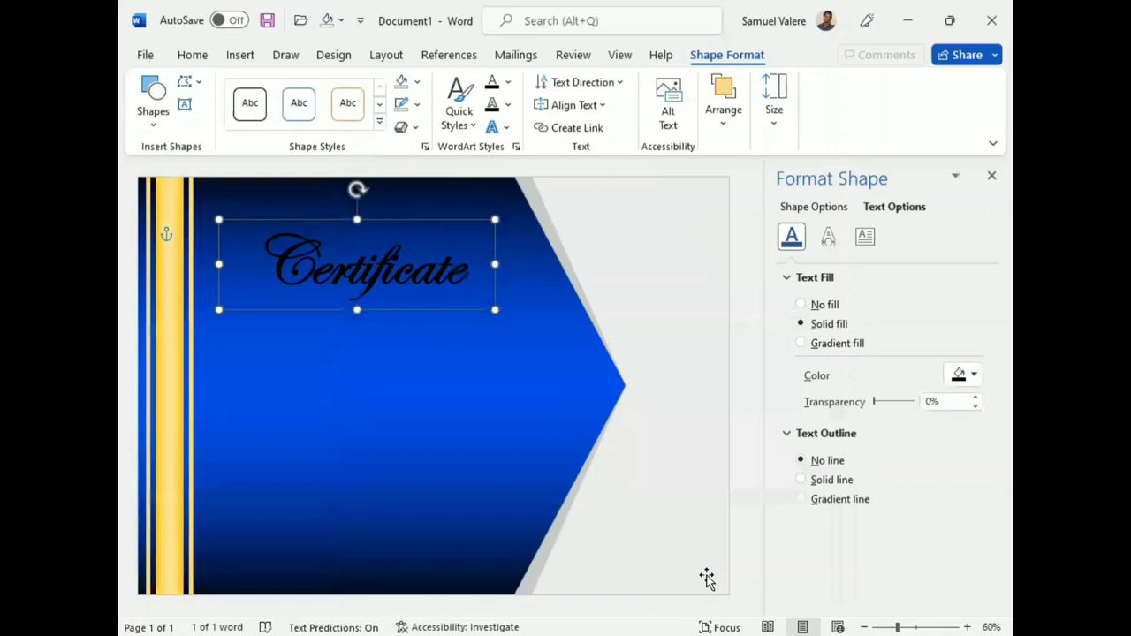
pyautogui.click(801, 344)
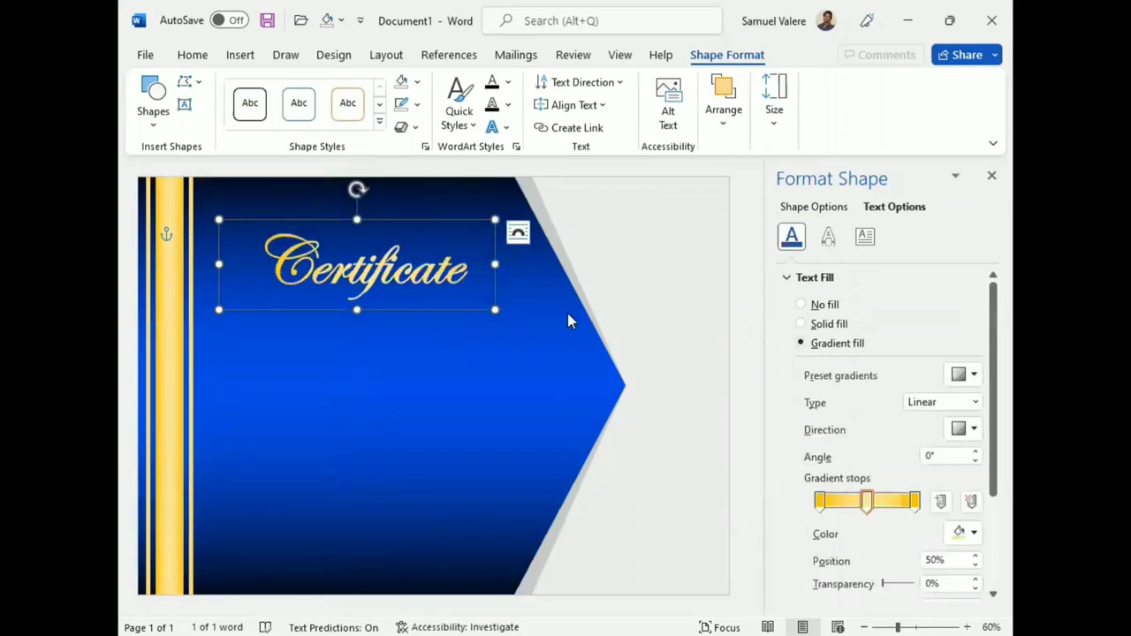
# Nudge the Certificate box up toward the top edge of the page
pyautogui.press('Up')
pyautogui.press('Left')
pyautogui.press('Up')
pyautogui.press('Up')
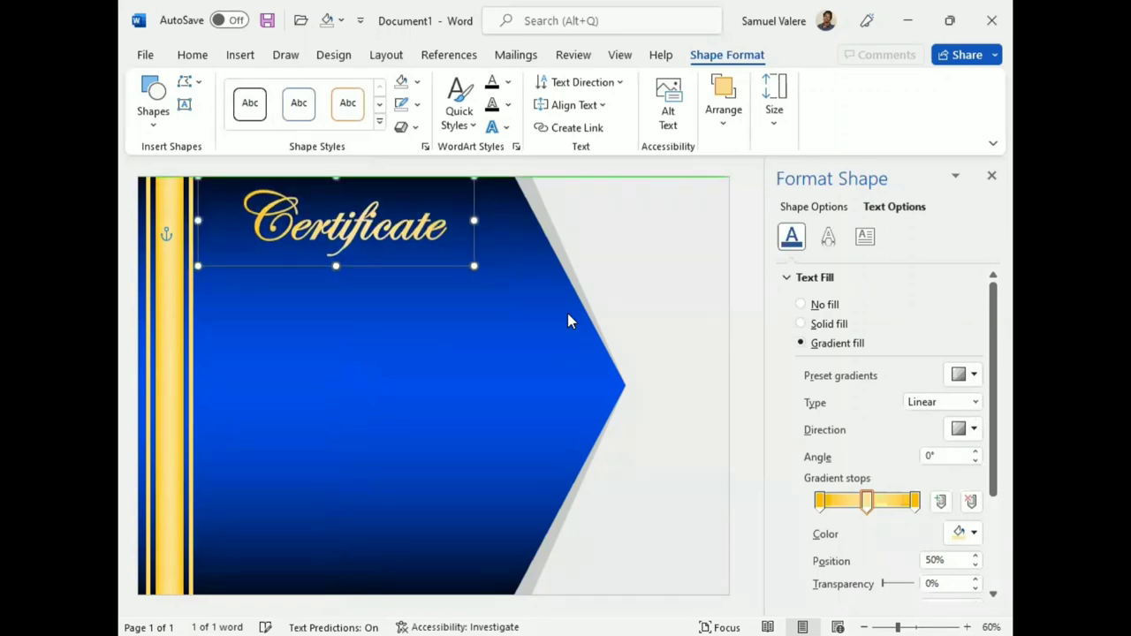
pyautogui.press('Right')
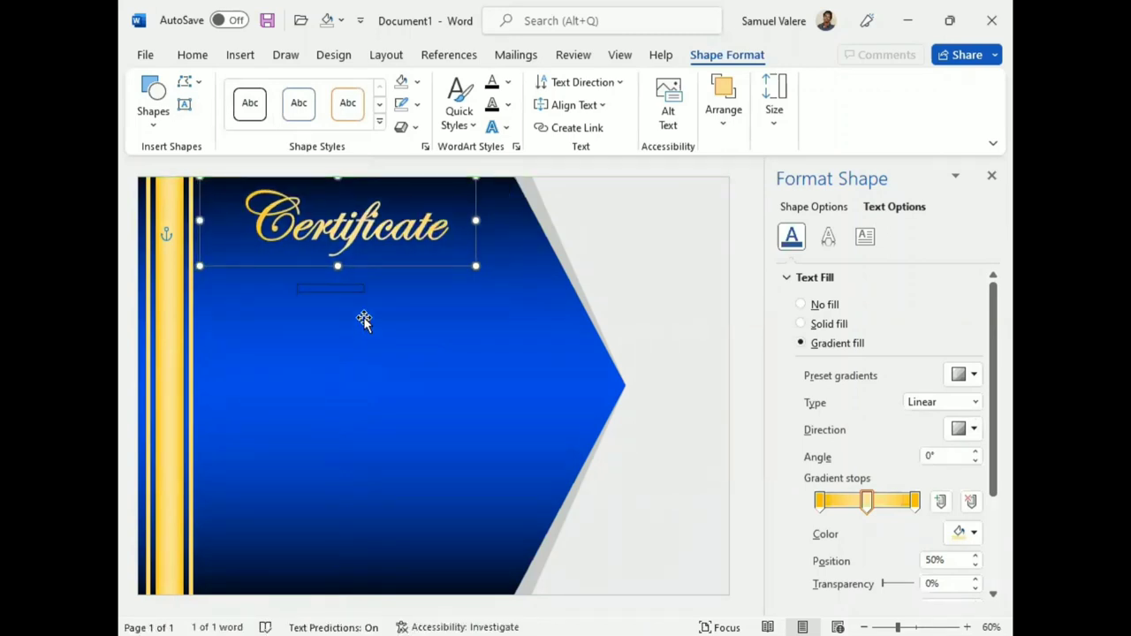
# Add a text box below the heading reading 'Of Appreciation', centred at 12 pt
pyautogui.moveTo(295, 285); pyautogui.dragTo(398, 316)
pyautogui.write('Of A')
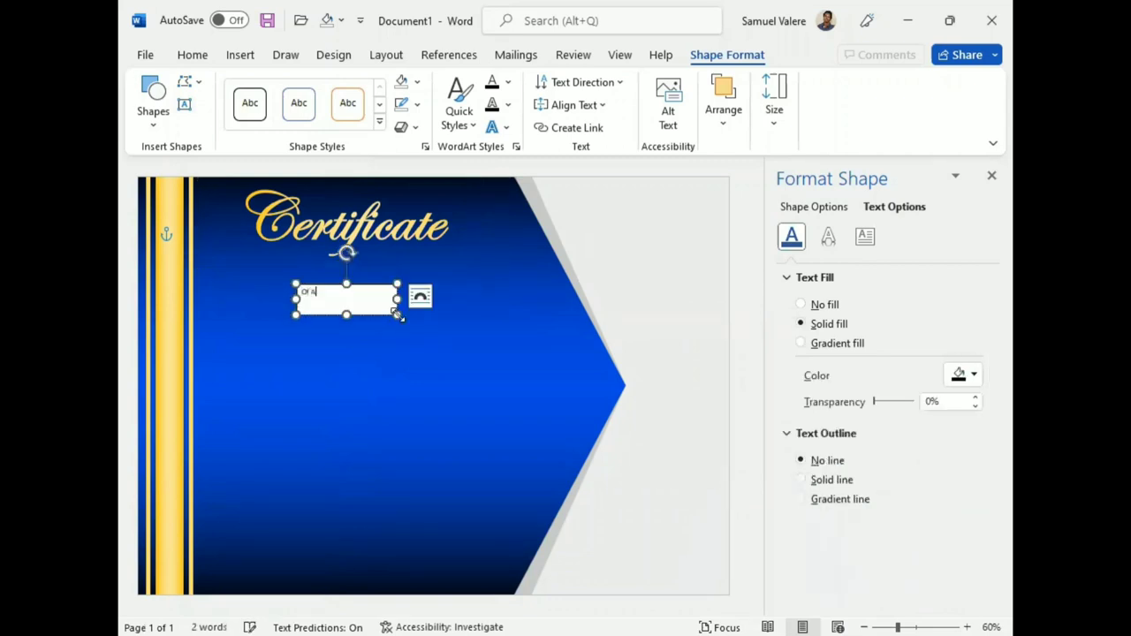
pyautogui.write('ppreciation')
pyautogui.moveTo(351, 292); pyautogui.dragTo(300, 292)
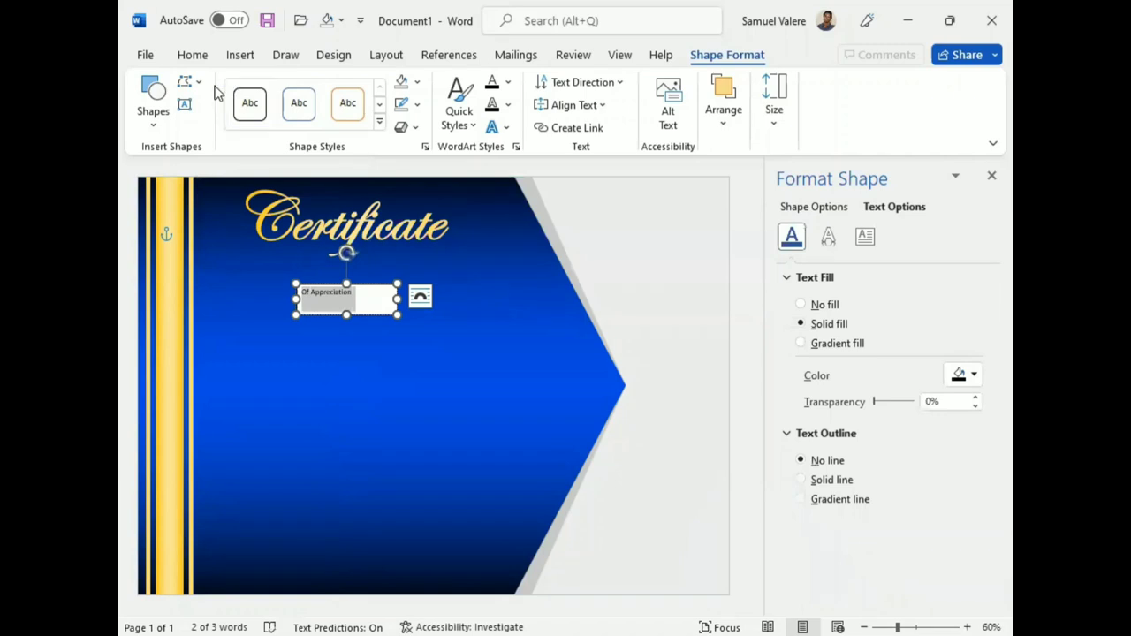
pyautogui.click(191, 54)
pyautogui.click(495, 104)
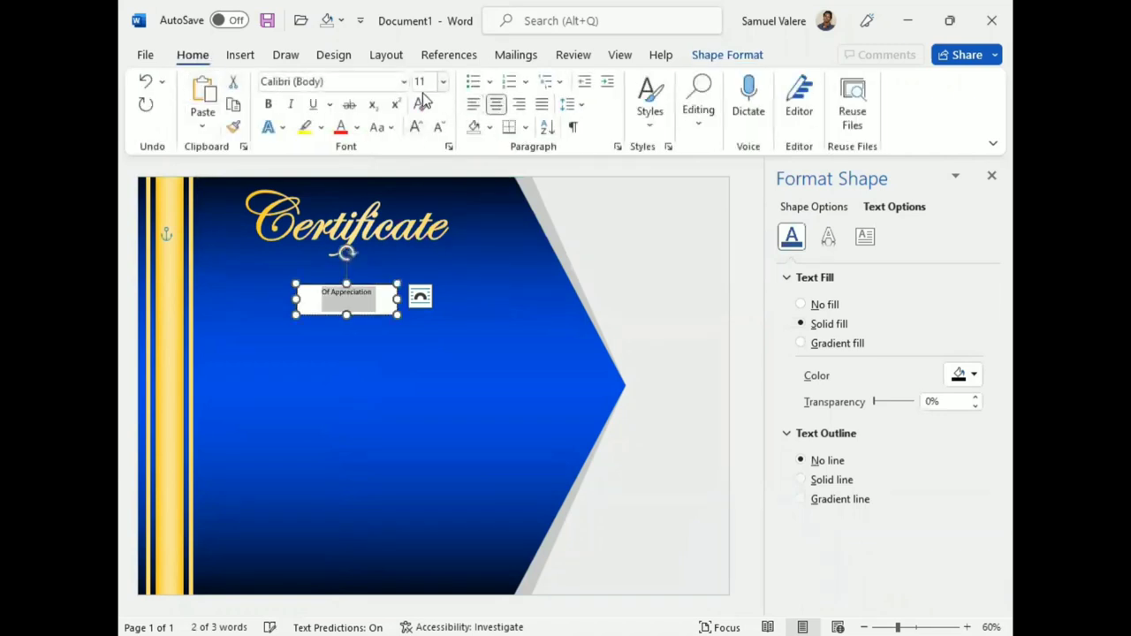
pyautogui.click(416, 129)
# Make the subtitle uppercase, 18 pt, with a gold gradient fill, and widen its box
pyautogui.click(386, 128)
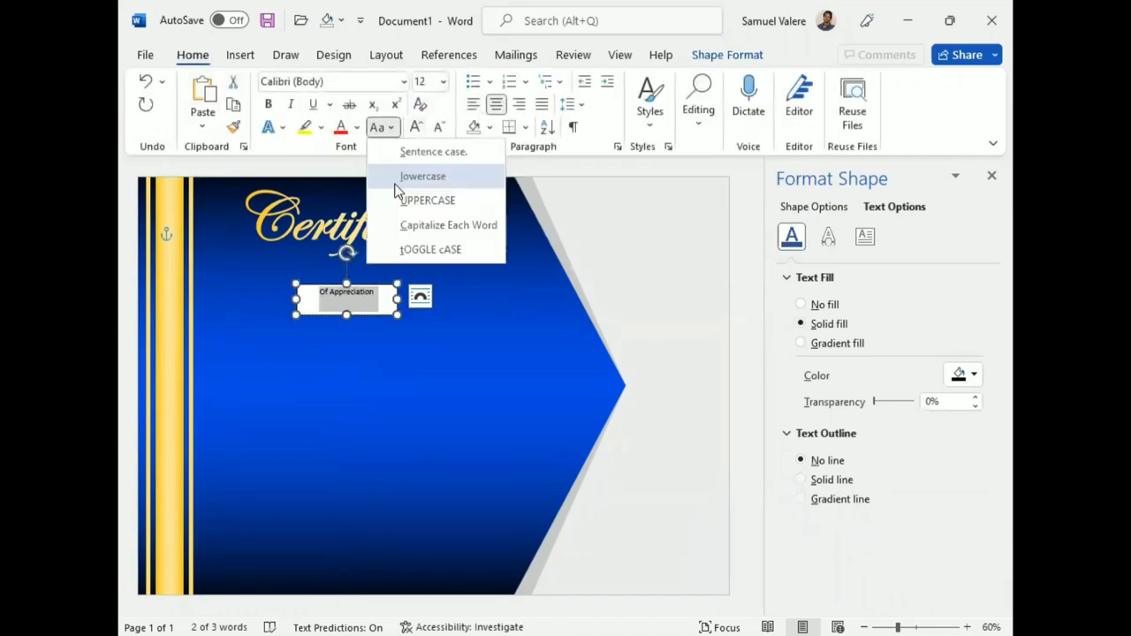
pyautogui.click(415, 200)
pyautogui.click(416, 127)
pyautogui.click(417, 127)
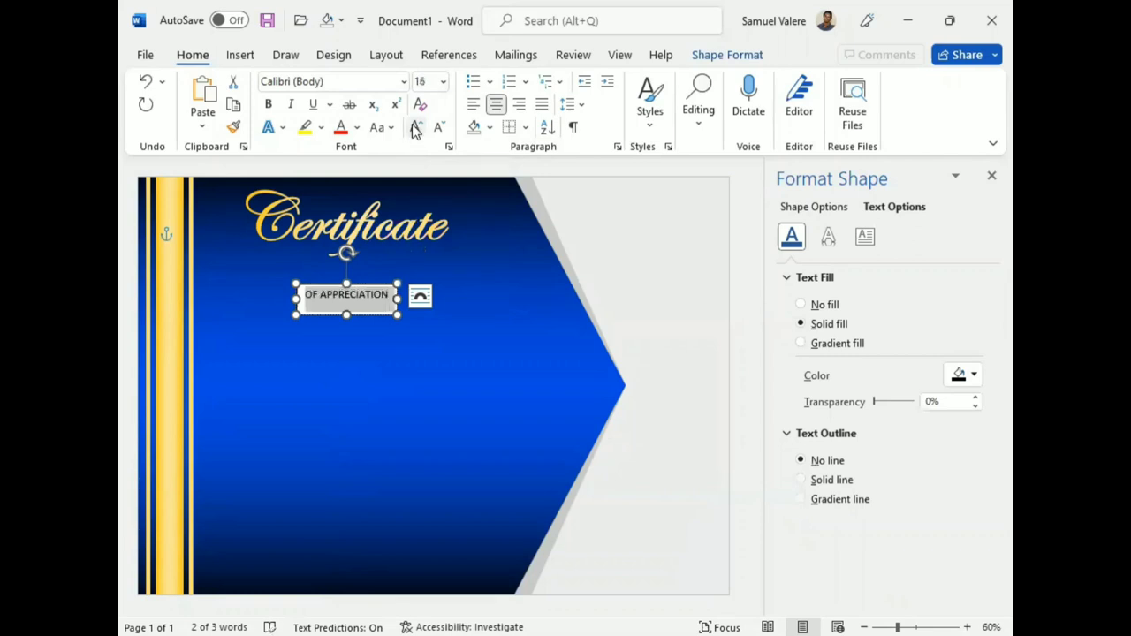
pyautogui.click(416, 128)
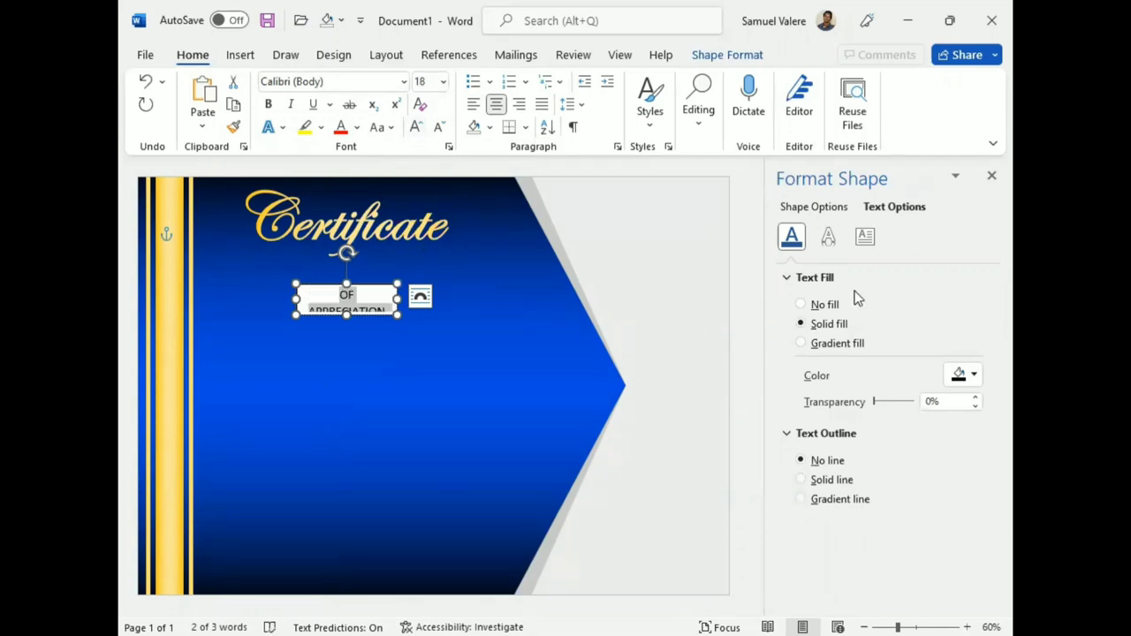
pyautogui.click(801, 342)
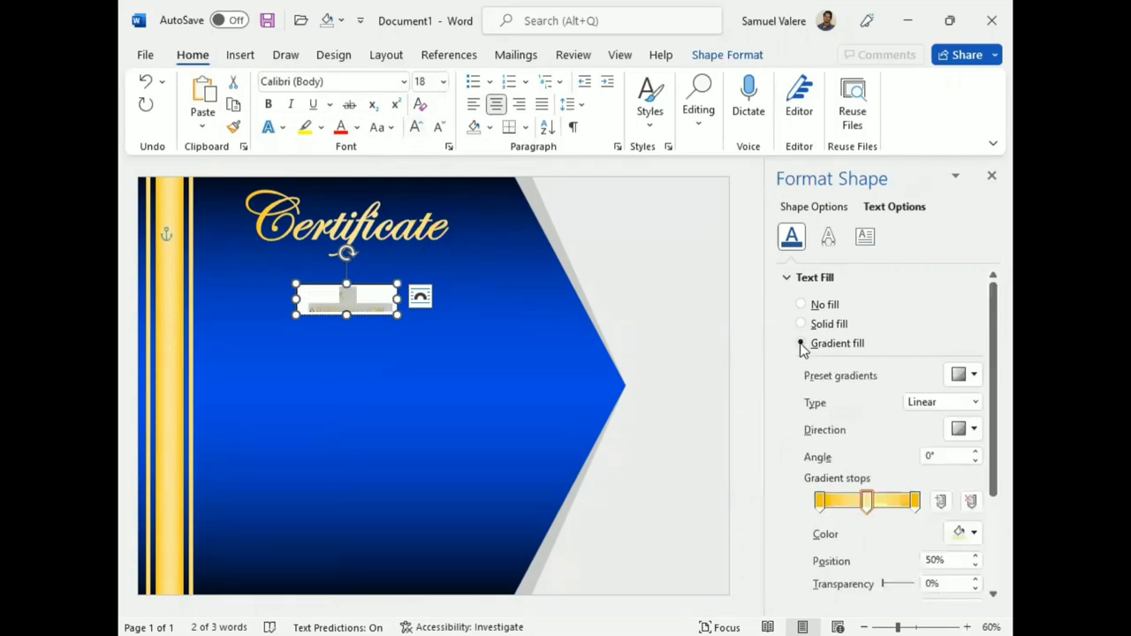
pyautogui.moveTo(398, 299); pyautogui.dragTo(420, 299)
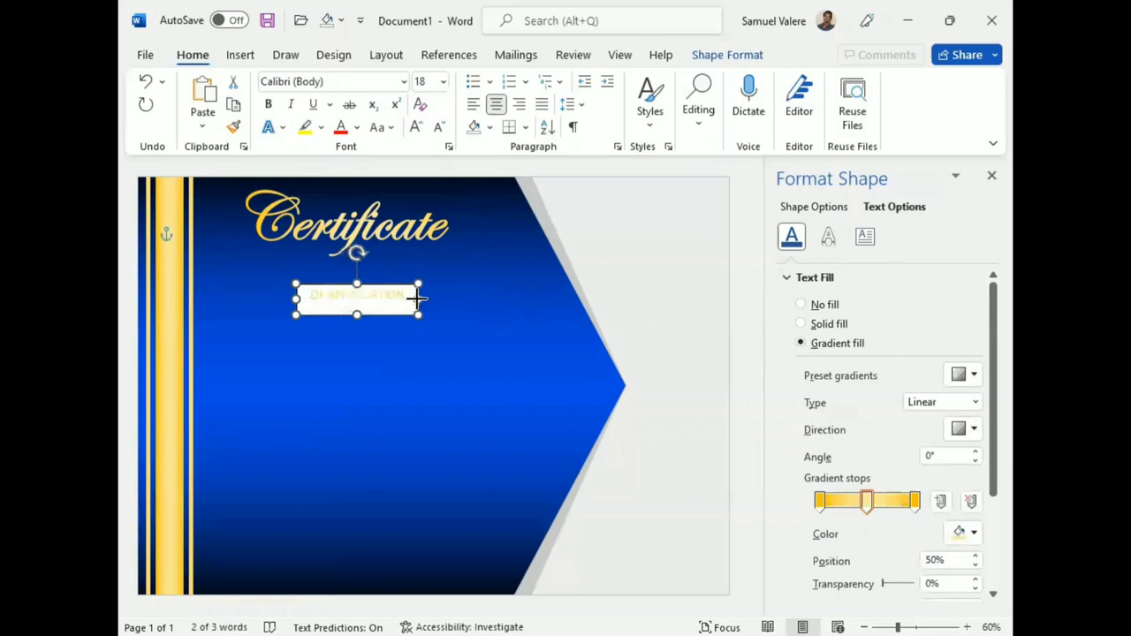
# Remove the subtitle box's white fill and resize it so OF APPRECIATION fits one line
pyautogui.click(729, 55)
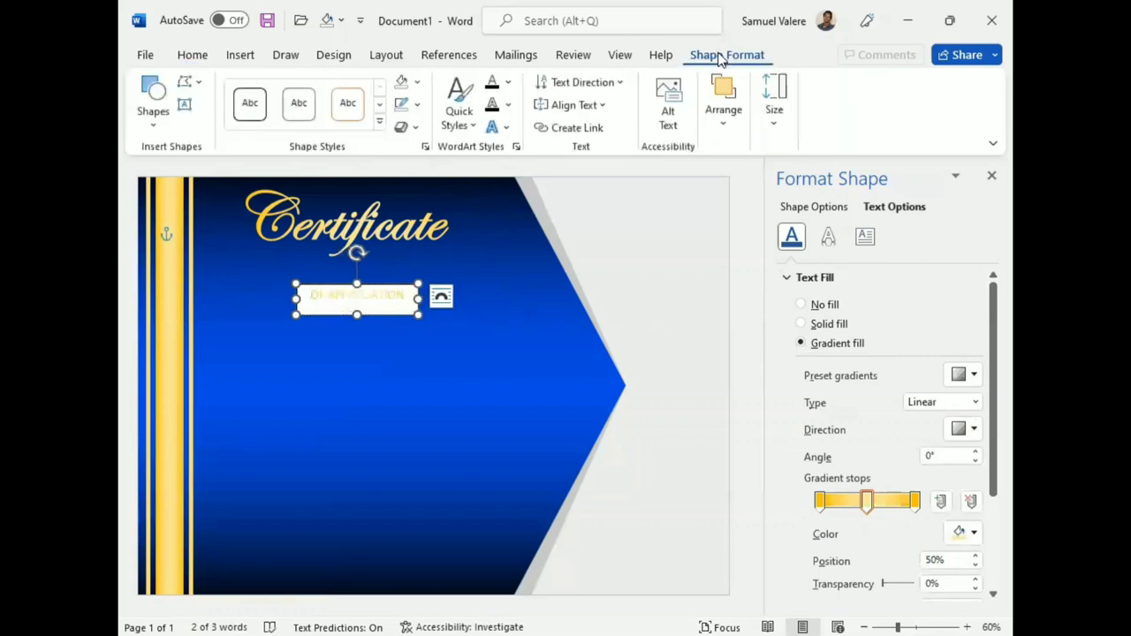
pyautogui.click(417, 82)
pyautogui.click(412, 276)
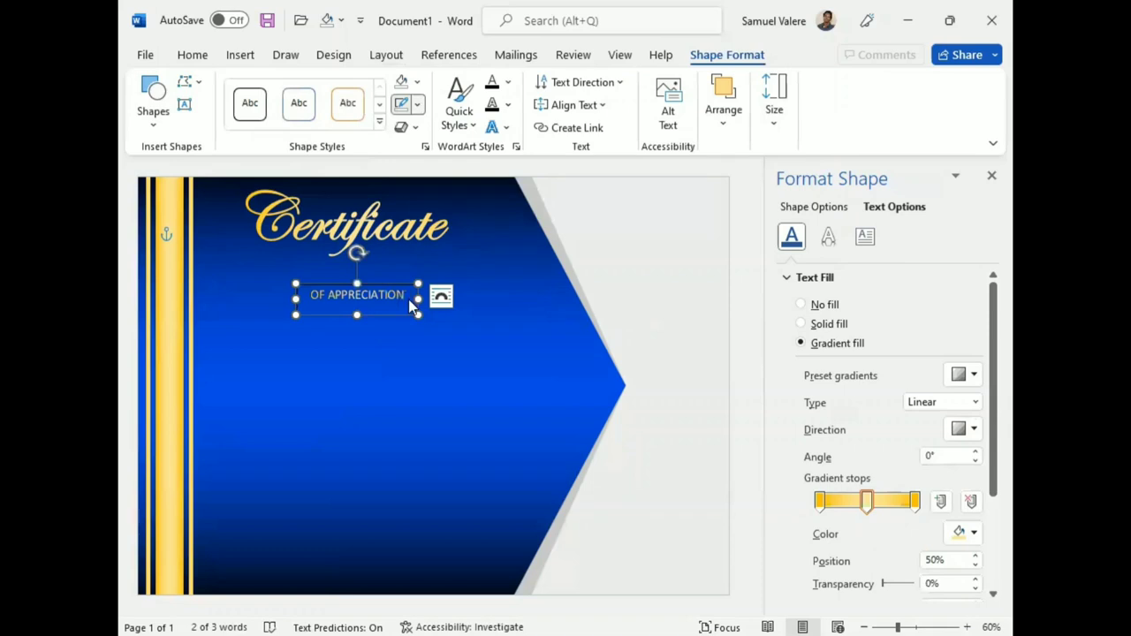
pyautogui.moveTo(360, 316); pyautogui.dragTo(359, 311)
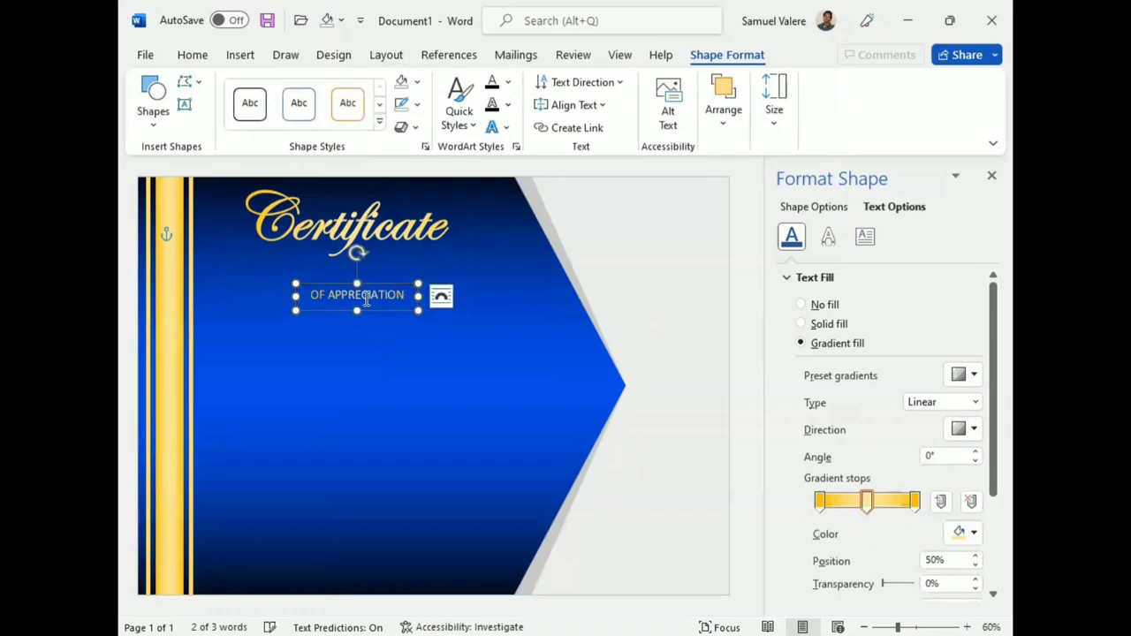
pyautogui.tripleClick(373, 300)
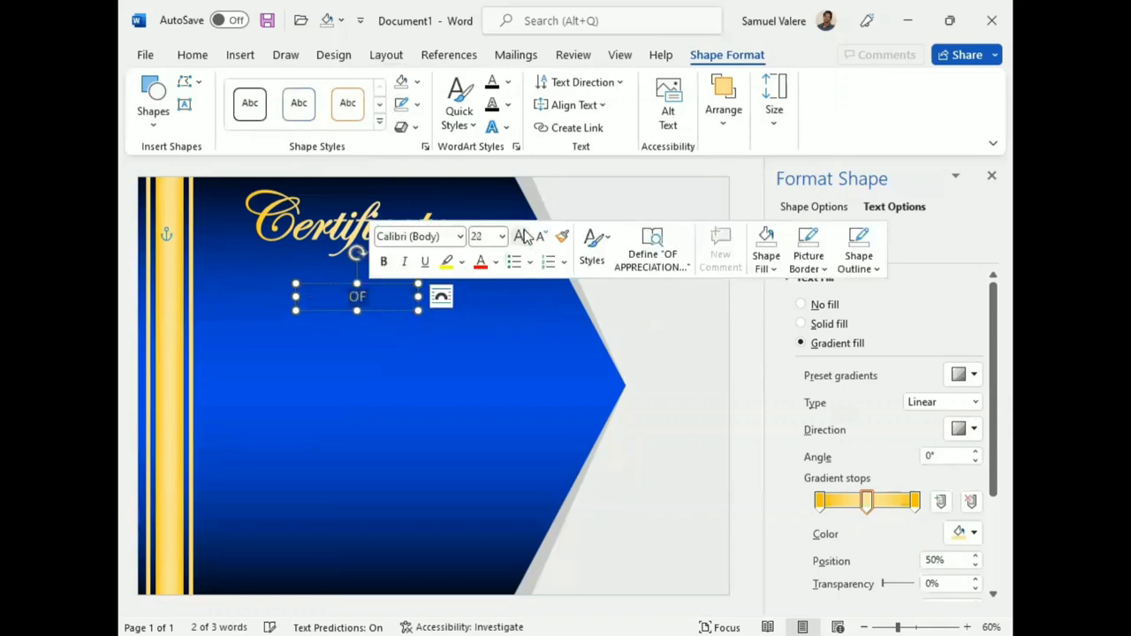
pyautogui.moveTo(418, 296); pyautogui.dragTo(428, 294)
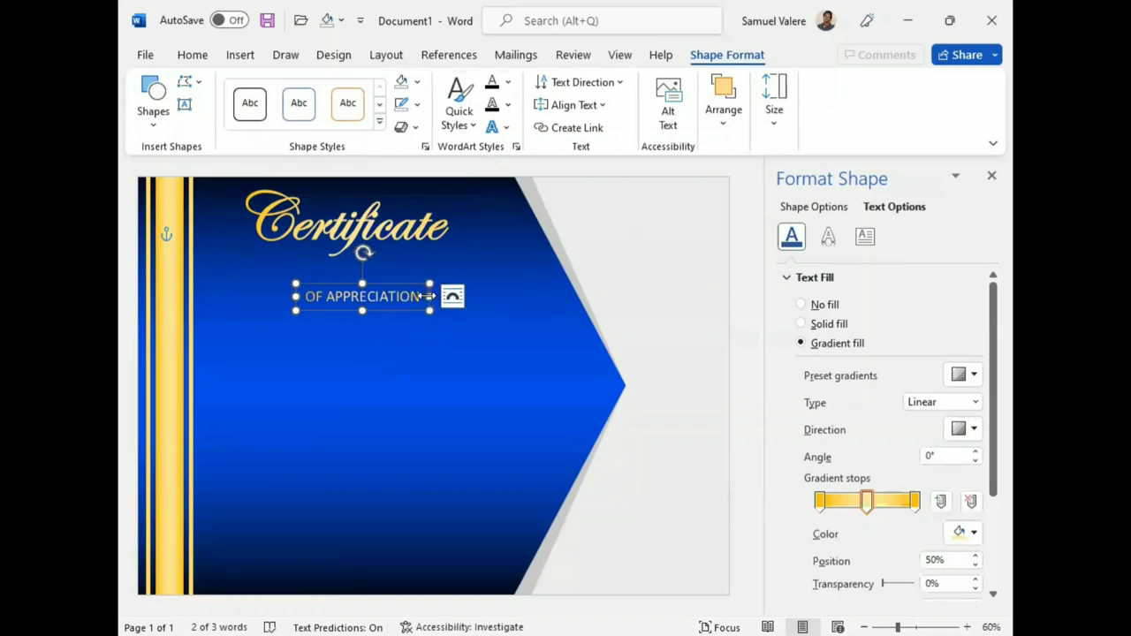
# Position OF APPRECIATION centred just beneath Certificate and select its box as a shape
pyautogui.press('Up')
pyautogui.press('Up')
pyautogui.press('Up')
pyautogui.press('Left')
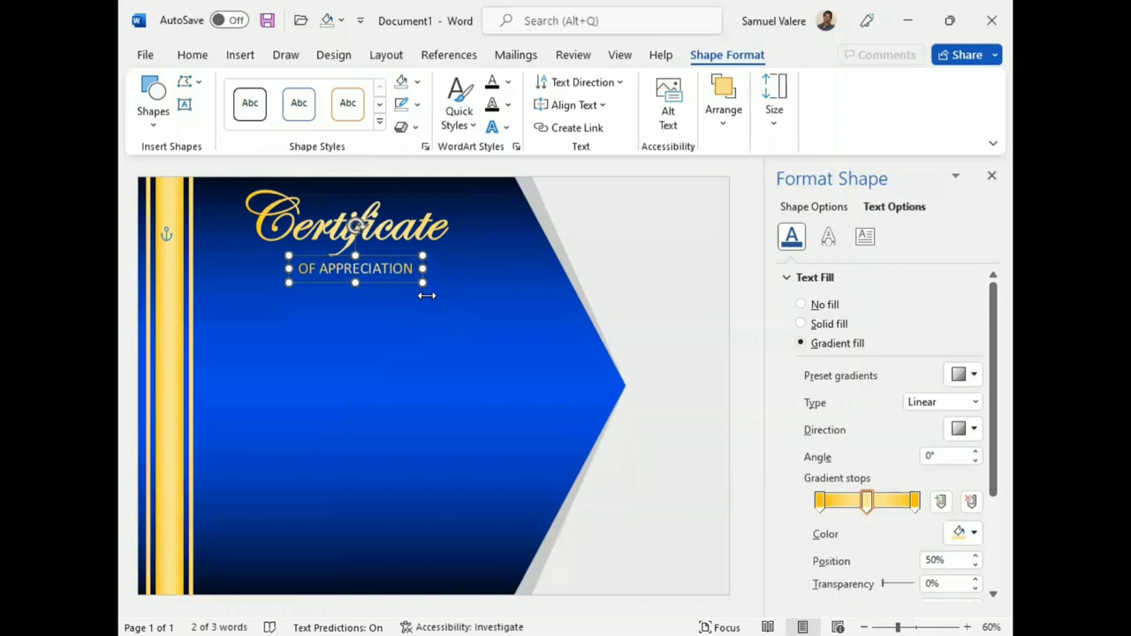
pyautogui.press('Left')
pyautogui.press('Down')
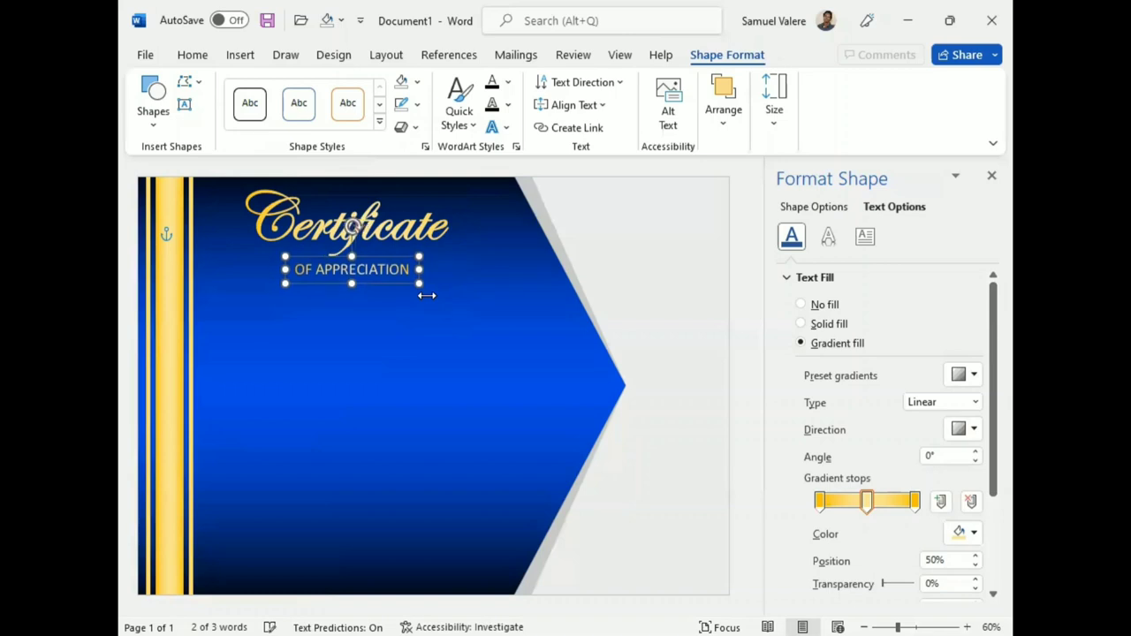
pyautogui.press('Up')
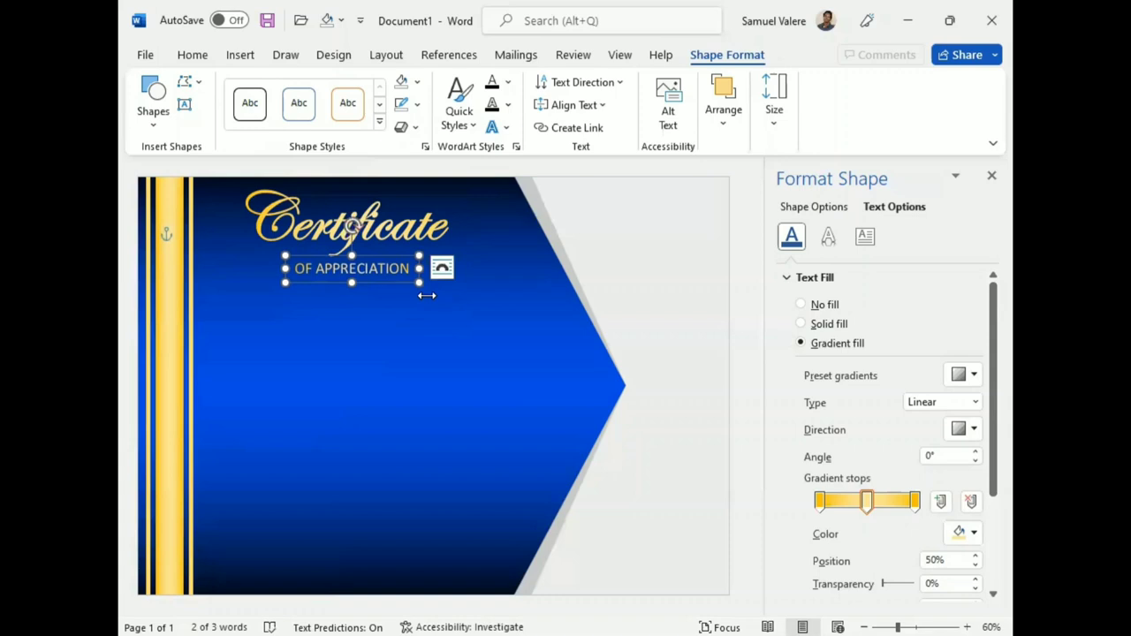
pyautogui.click(367, 344)
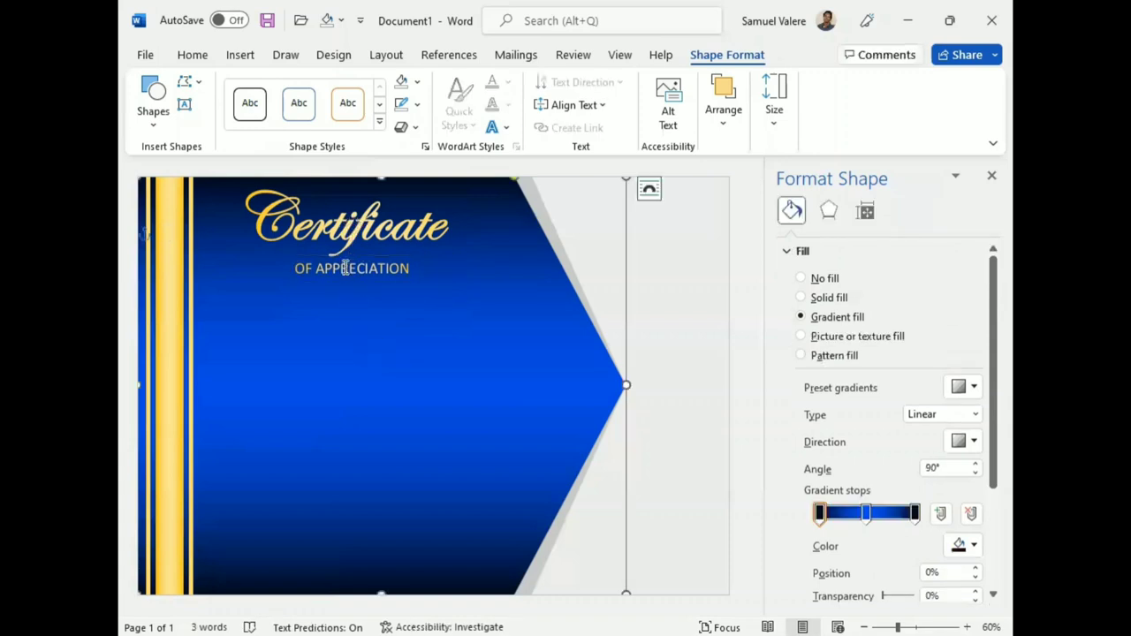
pyautogui.click(346, 269)
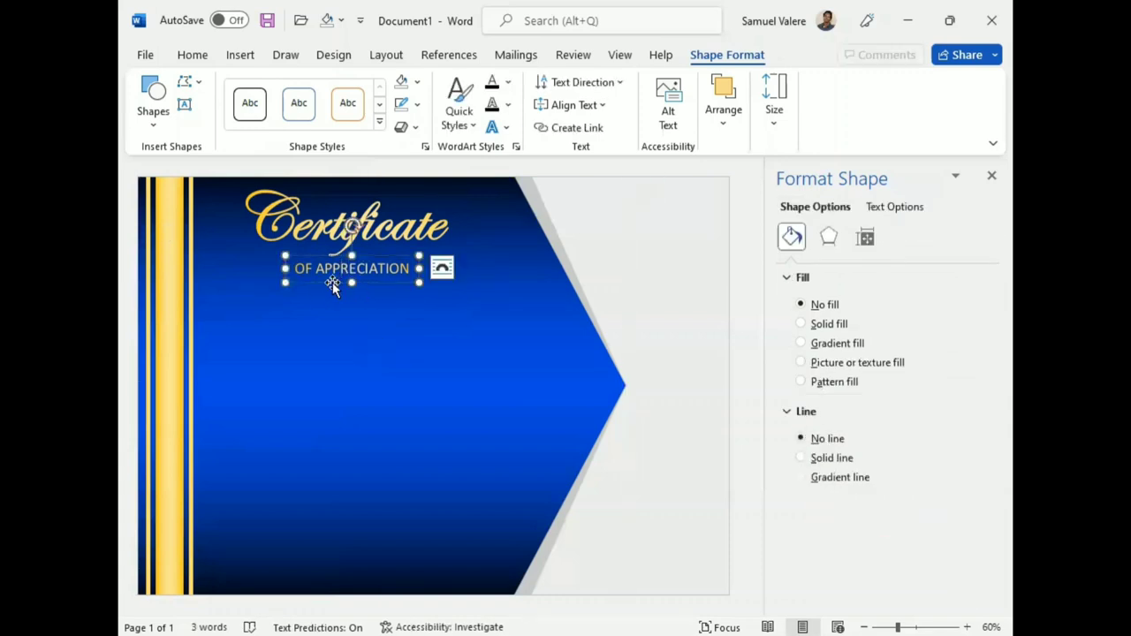
pyautogui.click(332, 282)
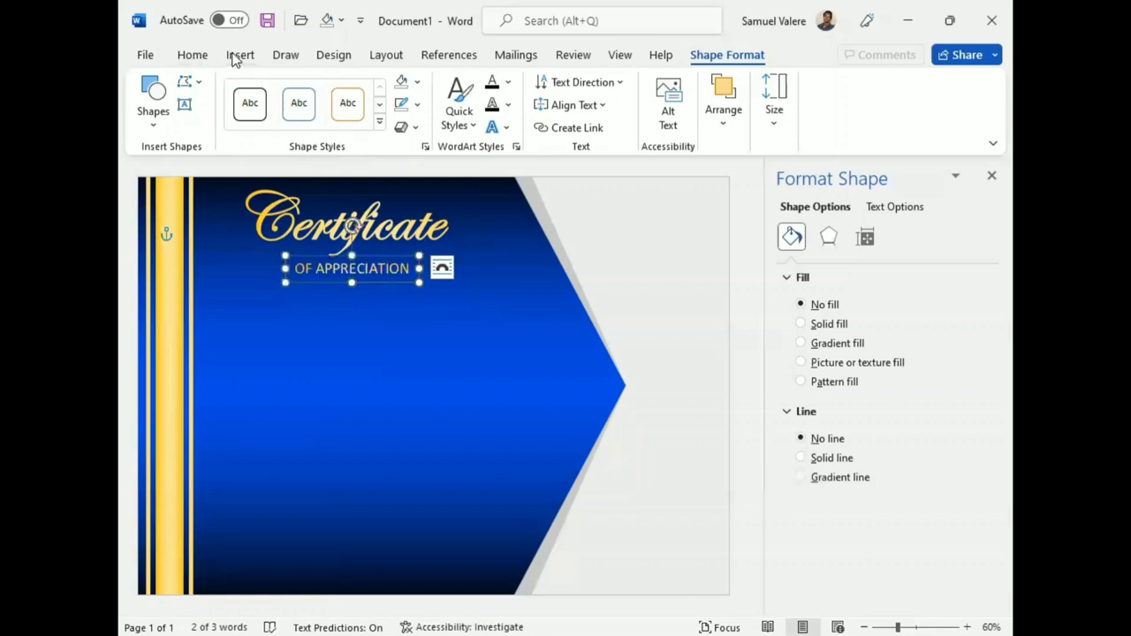
# Draw a short straight line to the left of OF APPRECIATION
pyautogui.click(155, 119)
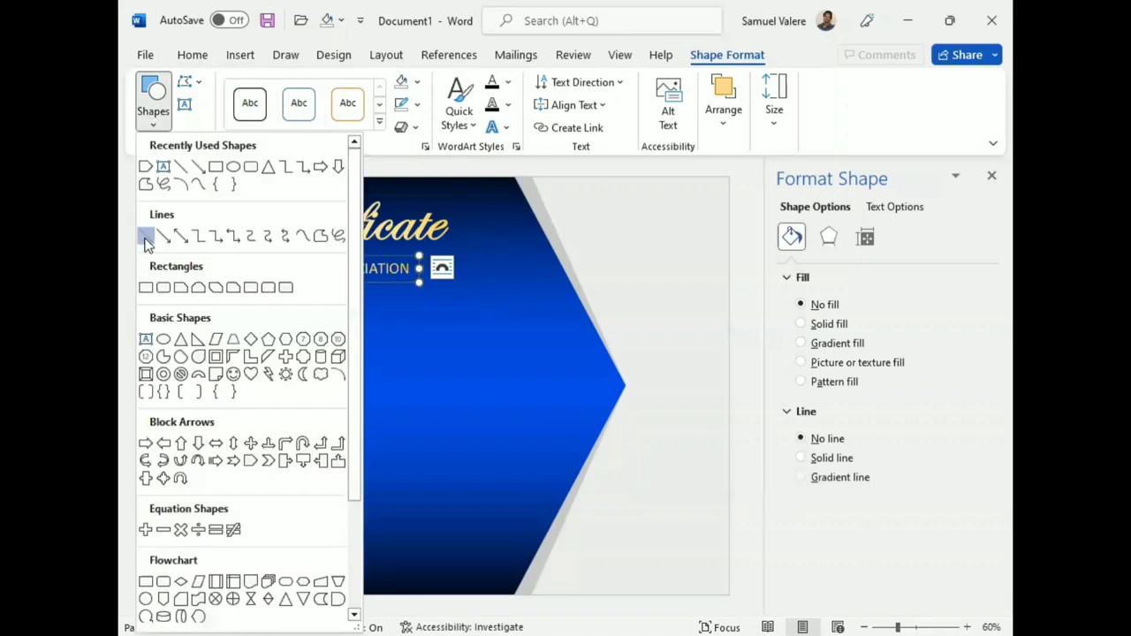
pyautogui.click(146, 239)
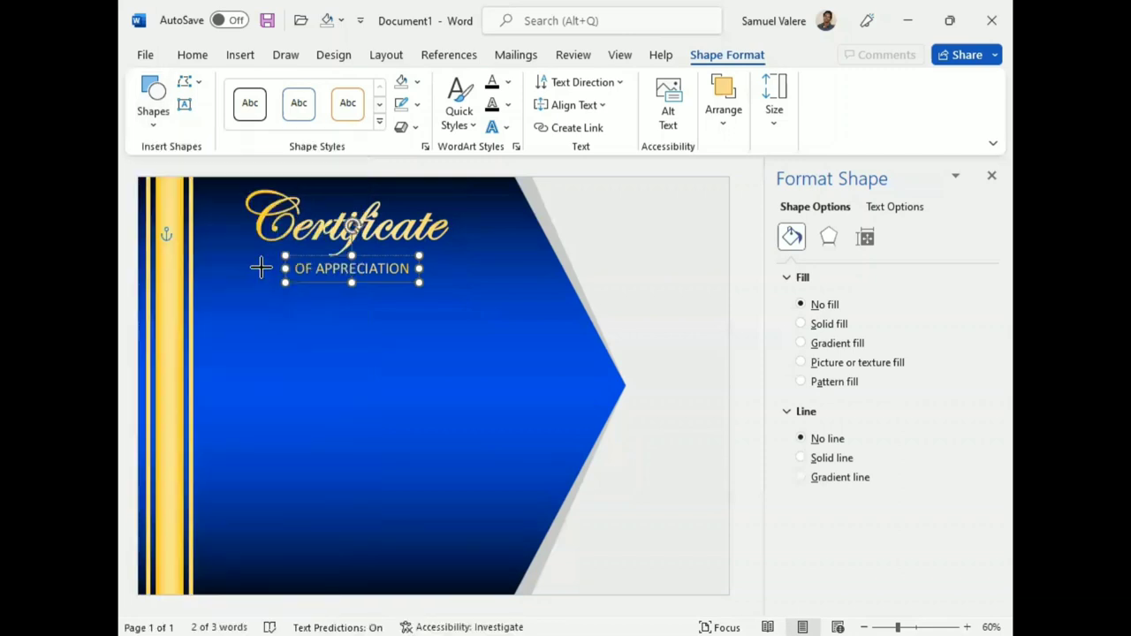
pyautogui.moveTo(264, 268); pyautogui.dragTo(283, 268)
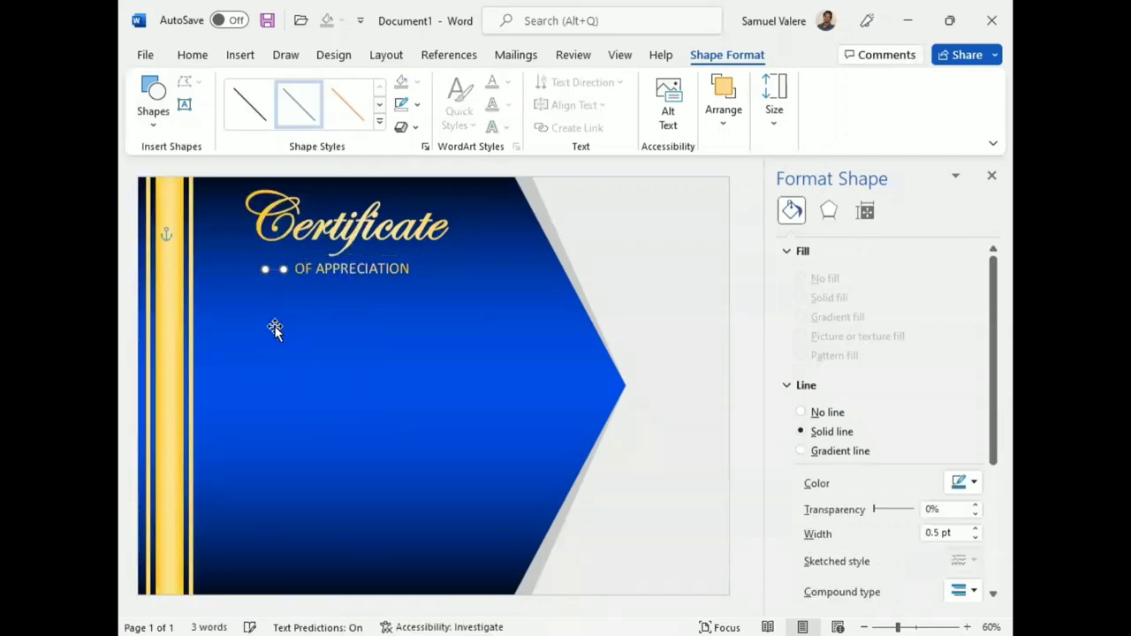
pyautogui.press('Right')
pyautogui.press('Right')
pyautogui.press('Right')
pyautogui.press('Right')
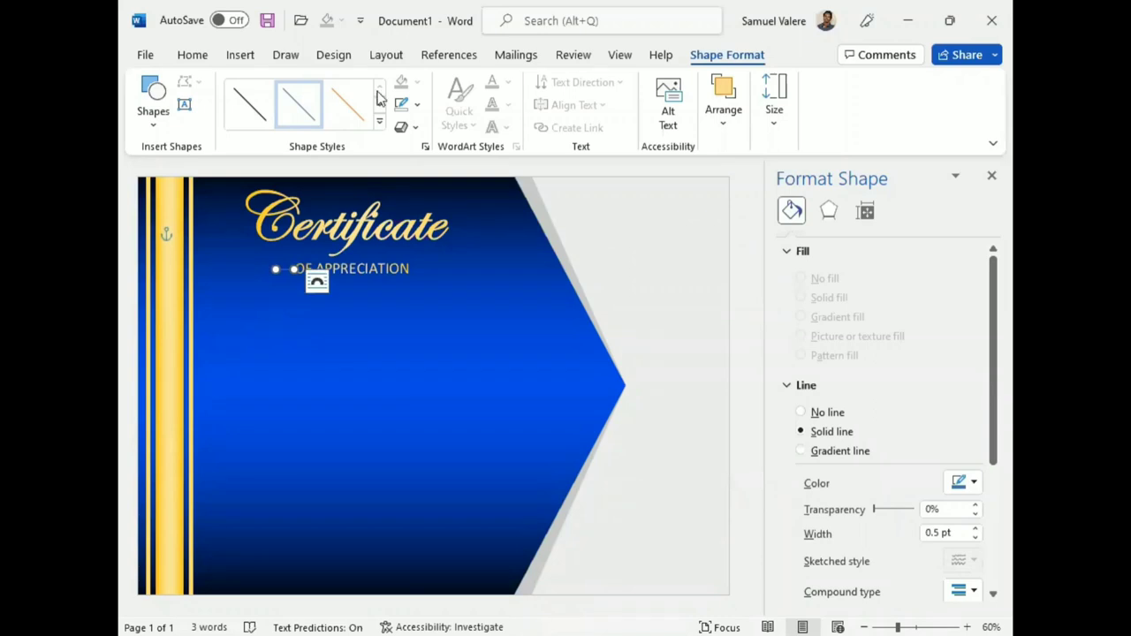
# Set the line's outline to Gold Lighter 60% with 1½ pt weight
pyautogui.click(417, 104)
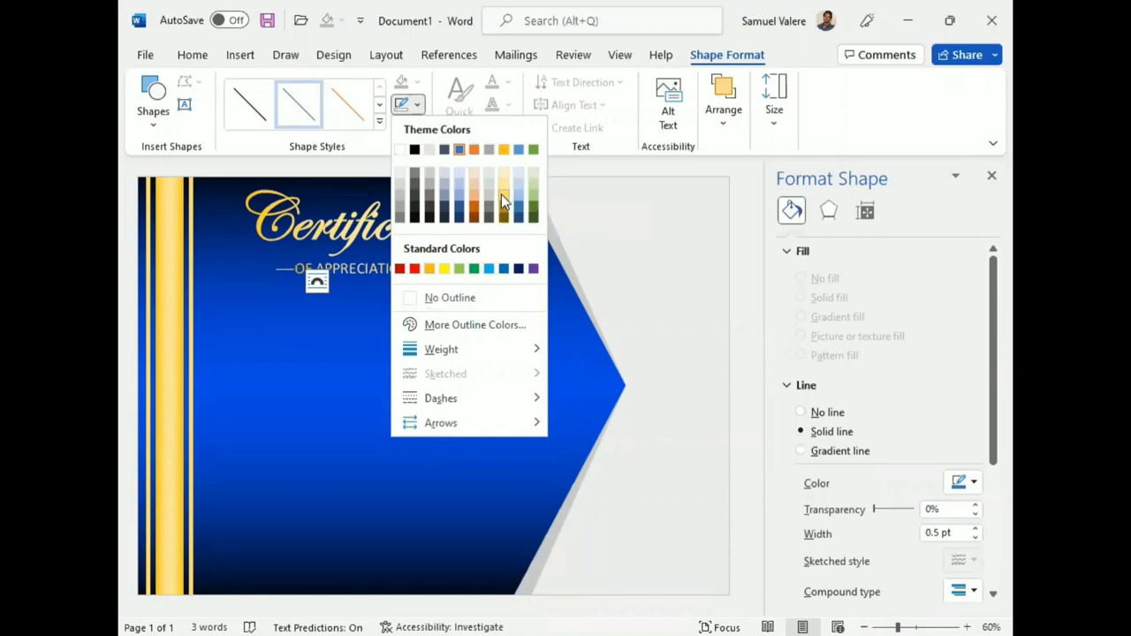
pyautogui.click(501, 195)
pyautogui.click(415, 104)
pyautogui.moveTo(513, 351)
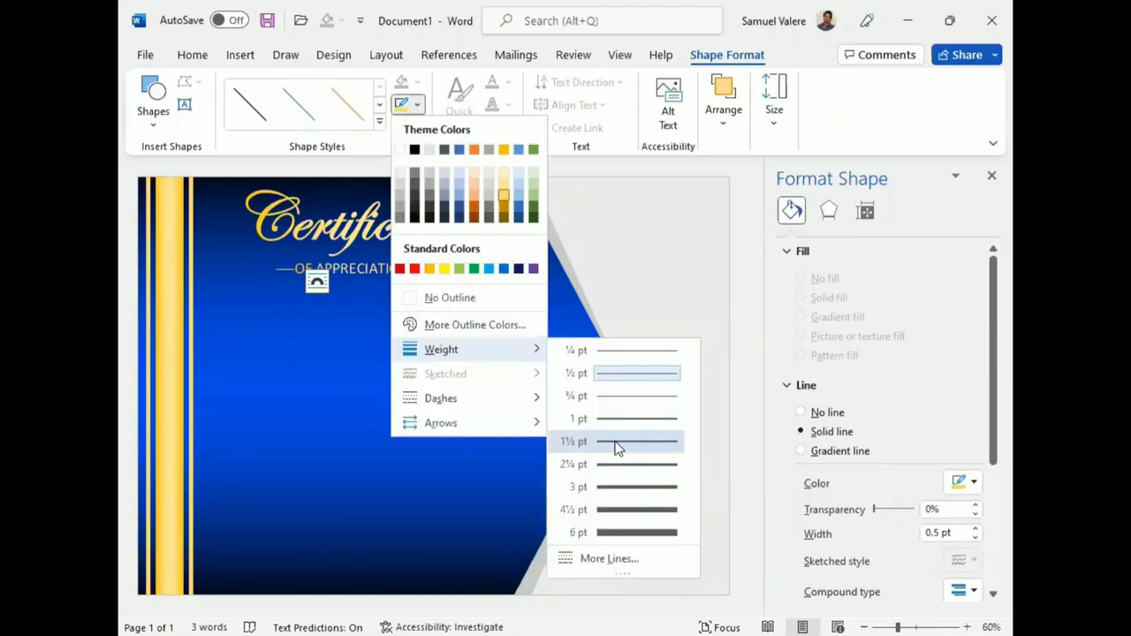
pyautogui.click(616, 449)
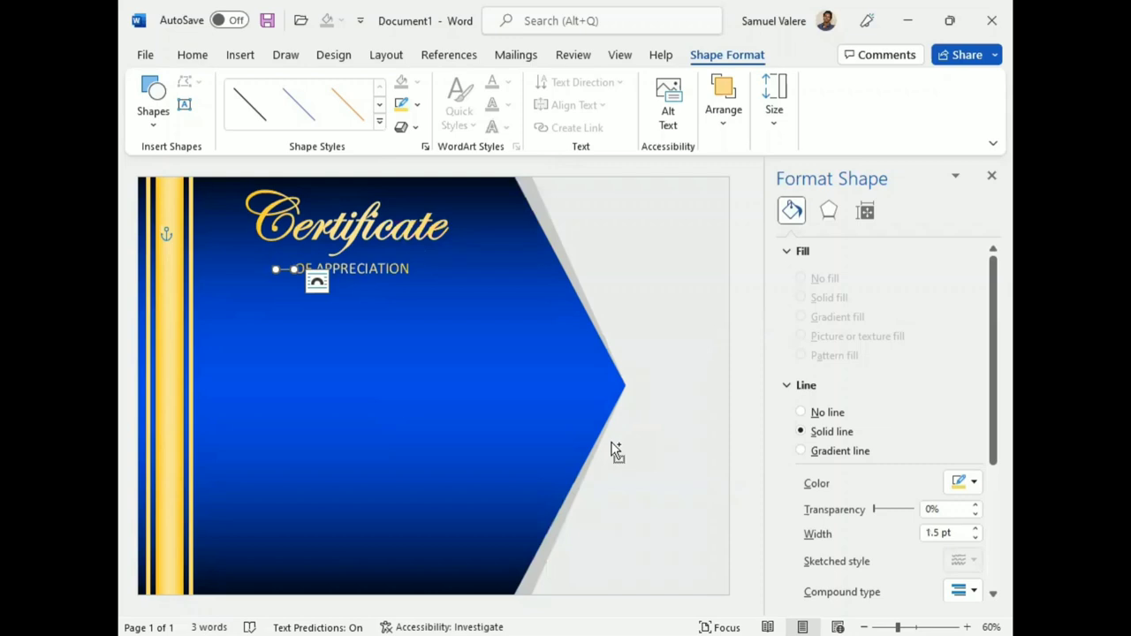
# Duplicate the gold line and move the copy to the right of OF APPRECIATION
pyautogui.press('Right')
pyautogui.press('Right')
pyautogui.press('Down')
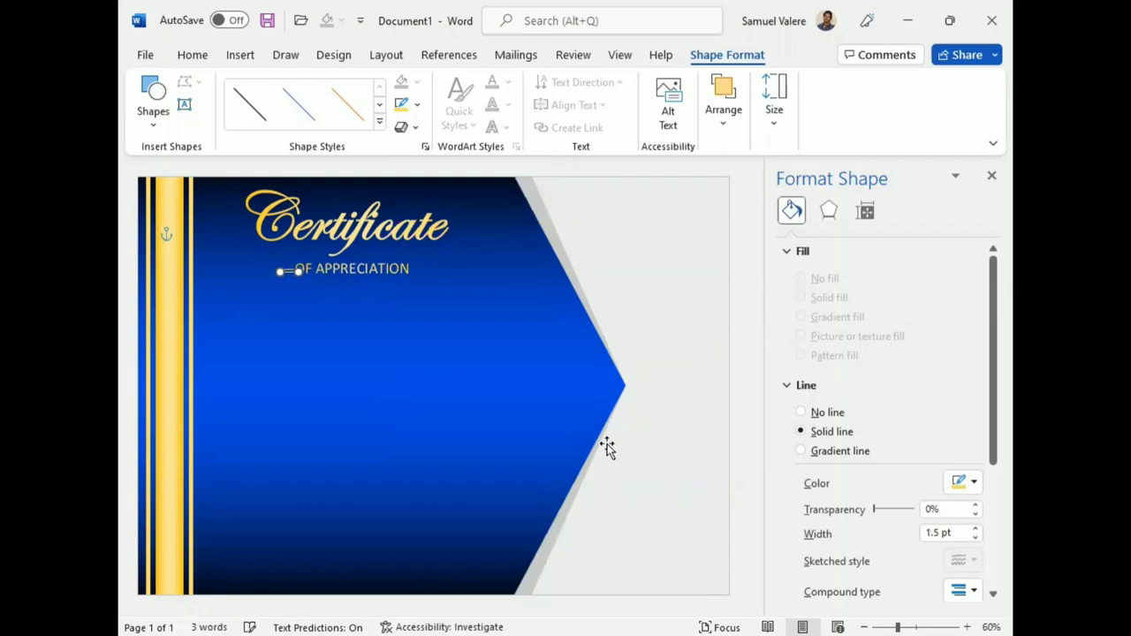
pyautogui.press('Right')
pyautogui.press('Right')
pyautogui.press('Right')
pyautogui.press('Right')
pyautogui.press('Right')
pyautogui.press('Right')
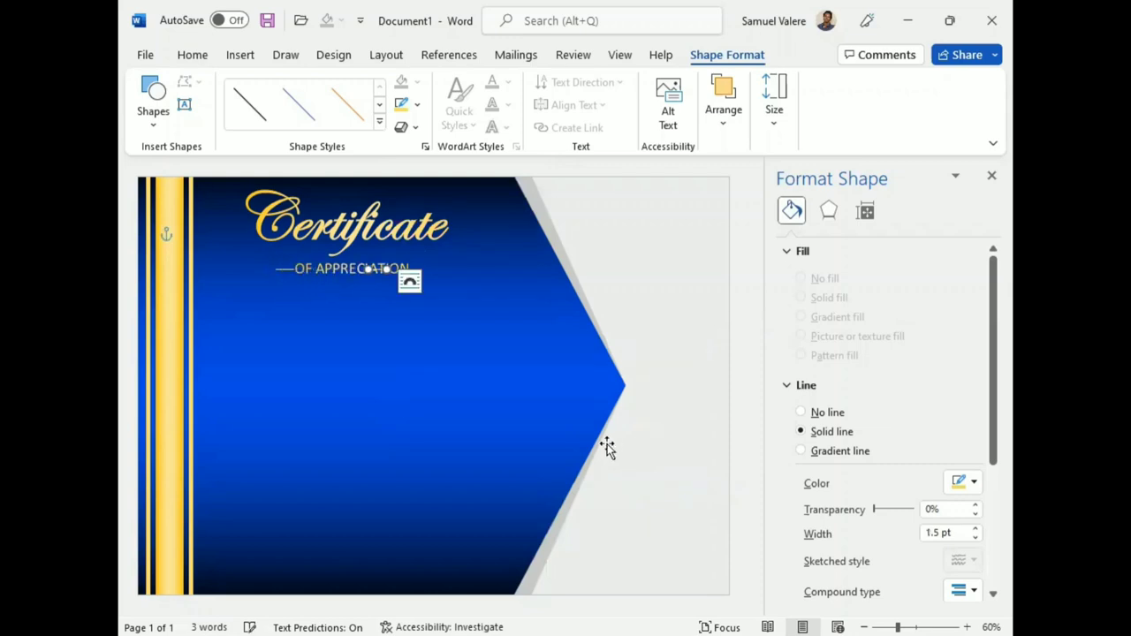
pyautogui.press('Right')
pyautogui.press('Right')
pyautogui.press('Right')
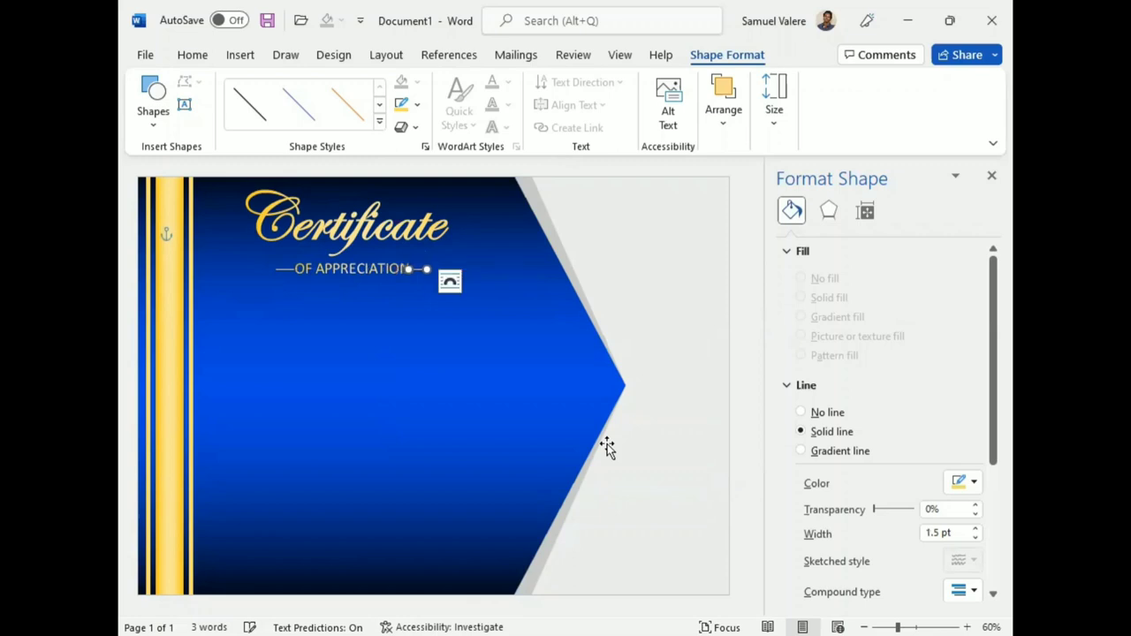
pyautogui.click(640, 405)
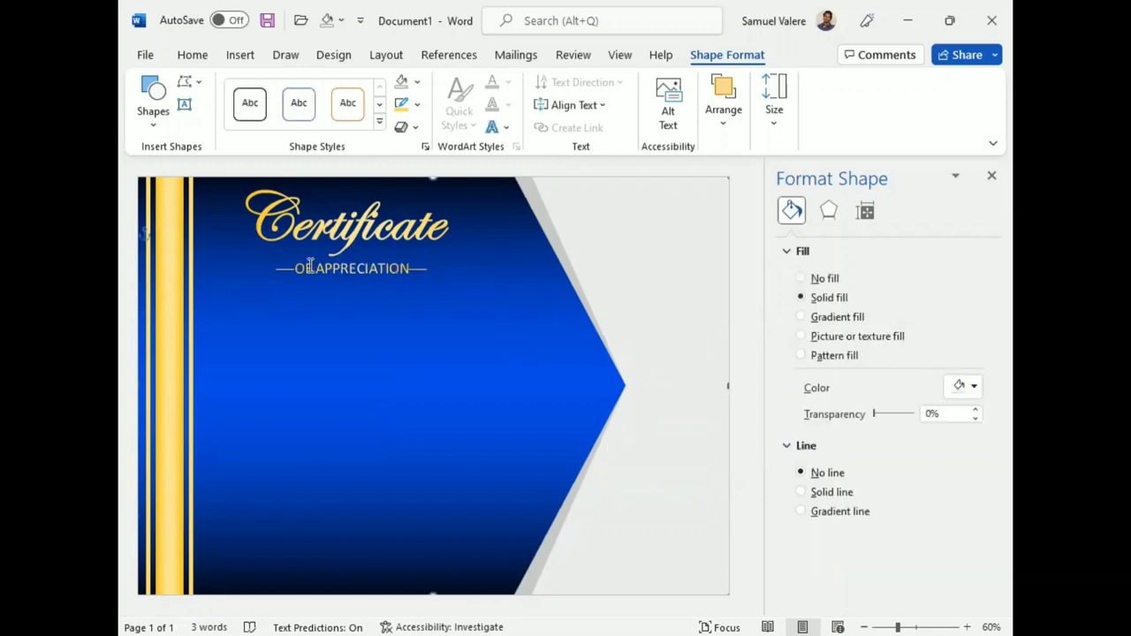
pyautogui.click(282, 268)
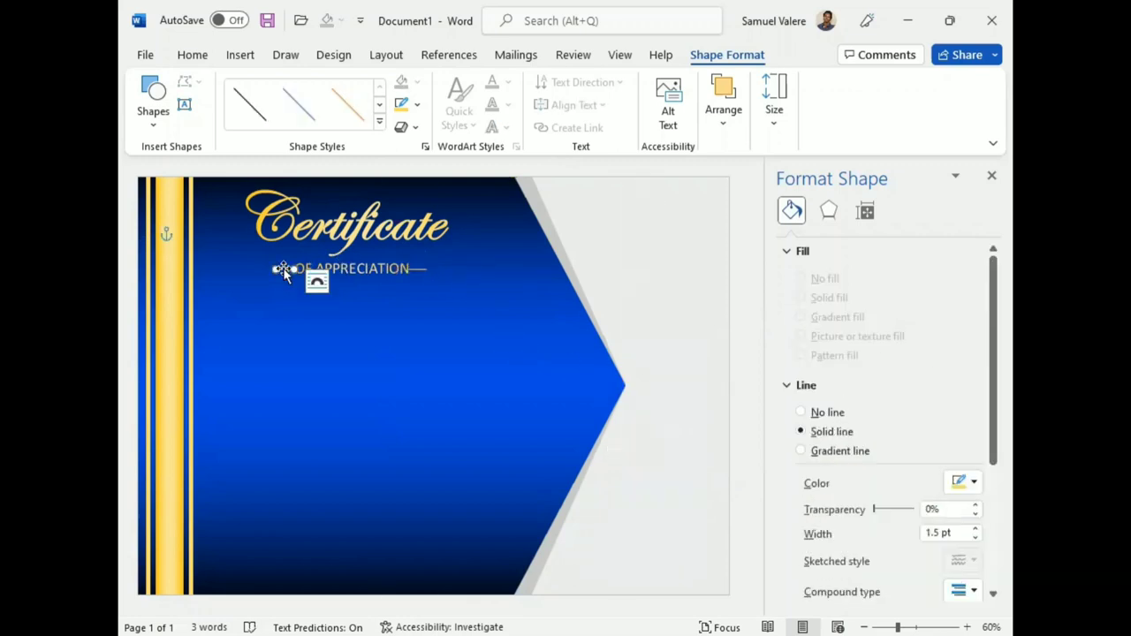
pyautogui.click(661, 313)
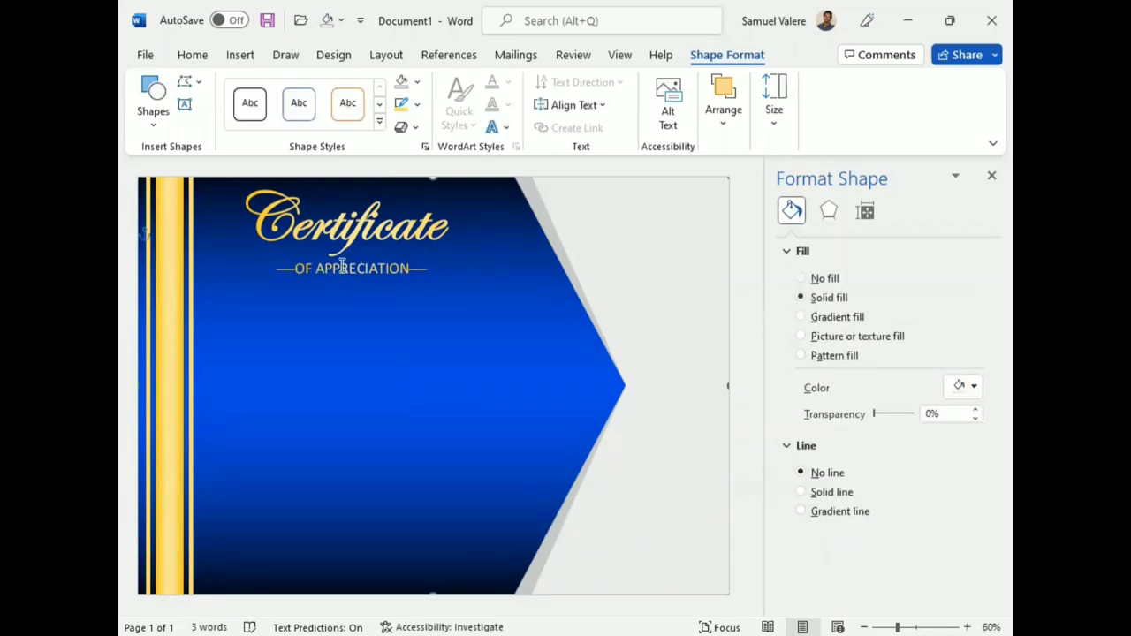
# Draw a text box below the subtitle and type 'This Certificate Is Proudly Presented To'
pyautogui.click(184, 104)
pyautogui.moveTo(248, 287); pyautogui.dragTo(477, 333)
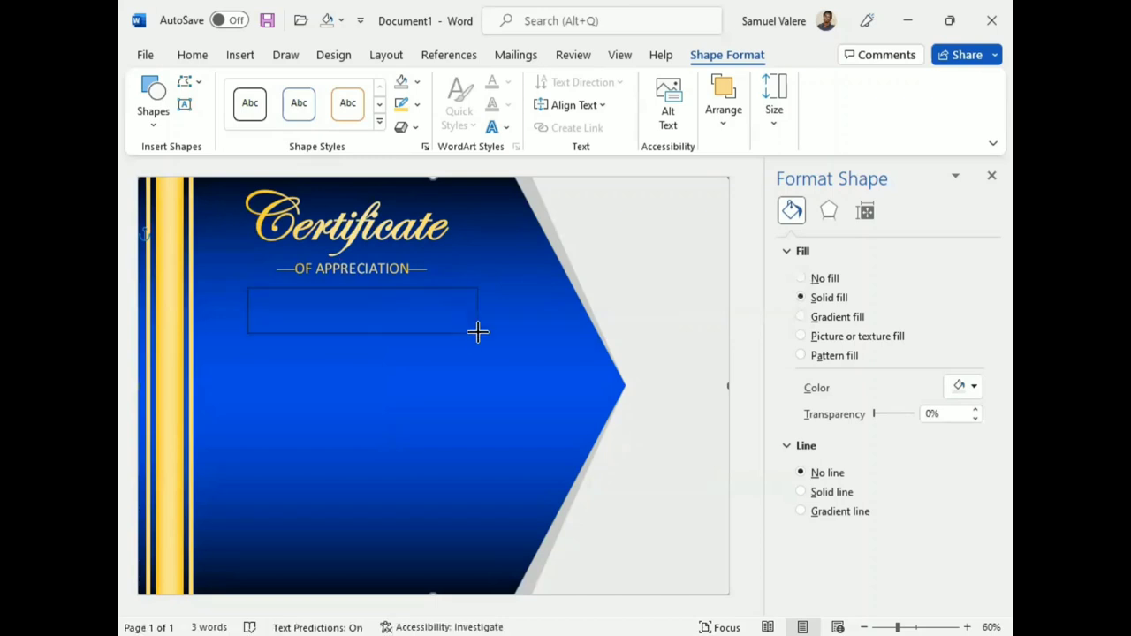
pyautogui.write('This')
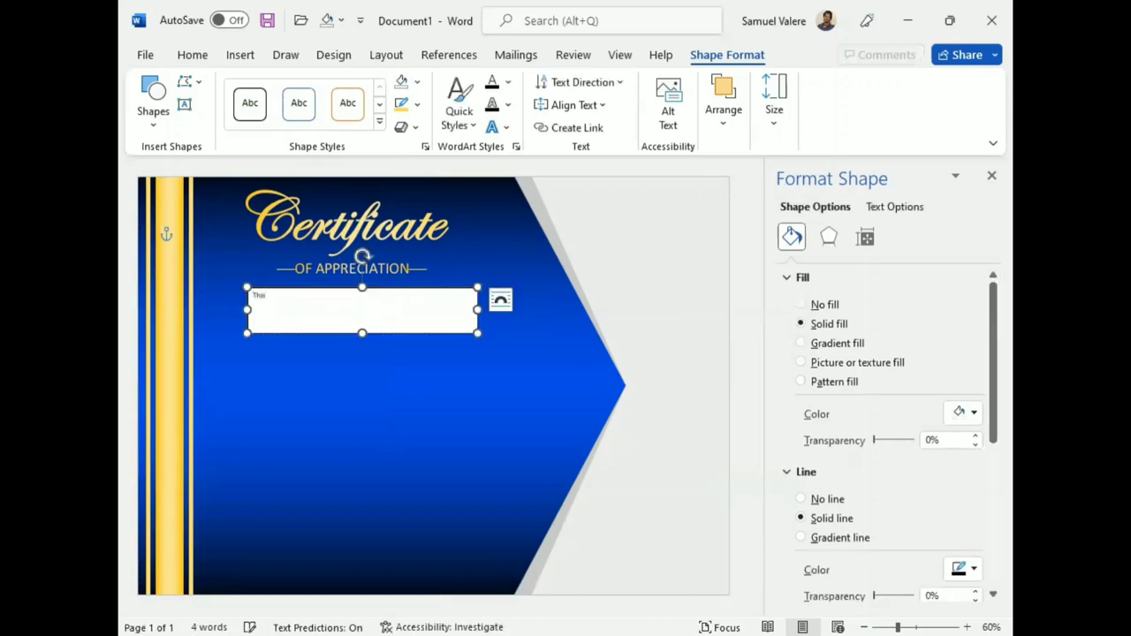
pyautogui.write(' Certificate Is')
pyautogui.write(' Proudly Presented To:')
pyautogui.hotkey('ctrl', 'a')
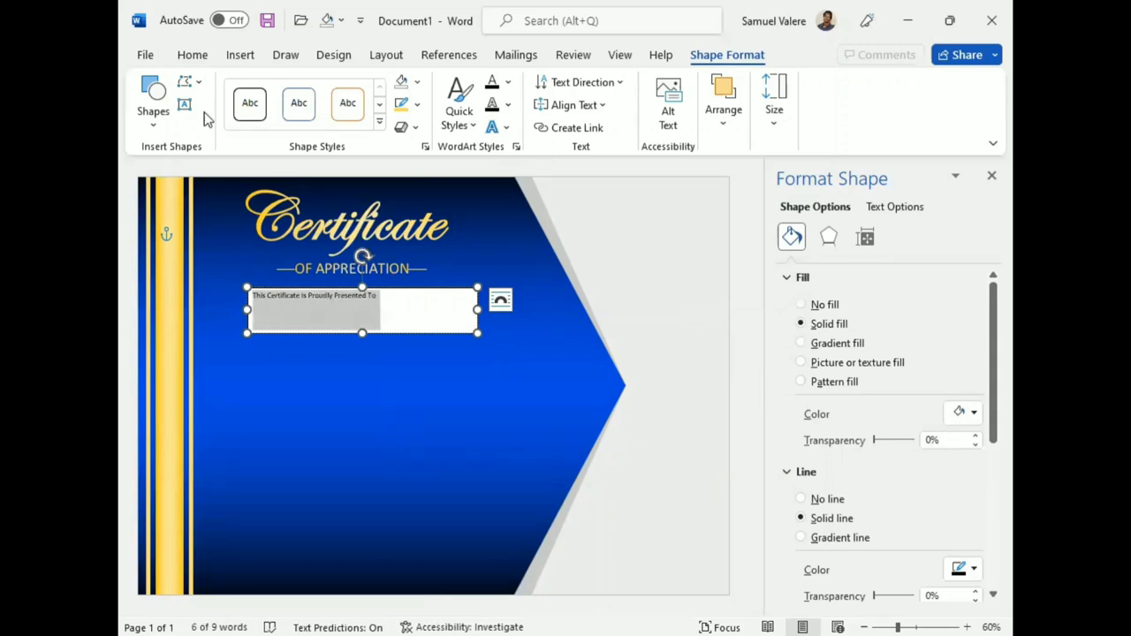
# Format the presentation line centred, 18 pt, bold and in UPPERCASE
pyautogui.click(191, 54)
pyautogui.click(496, 104)
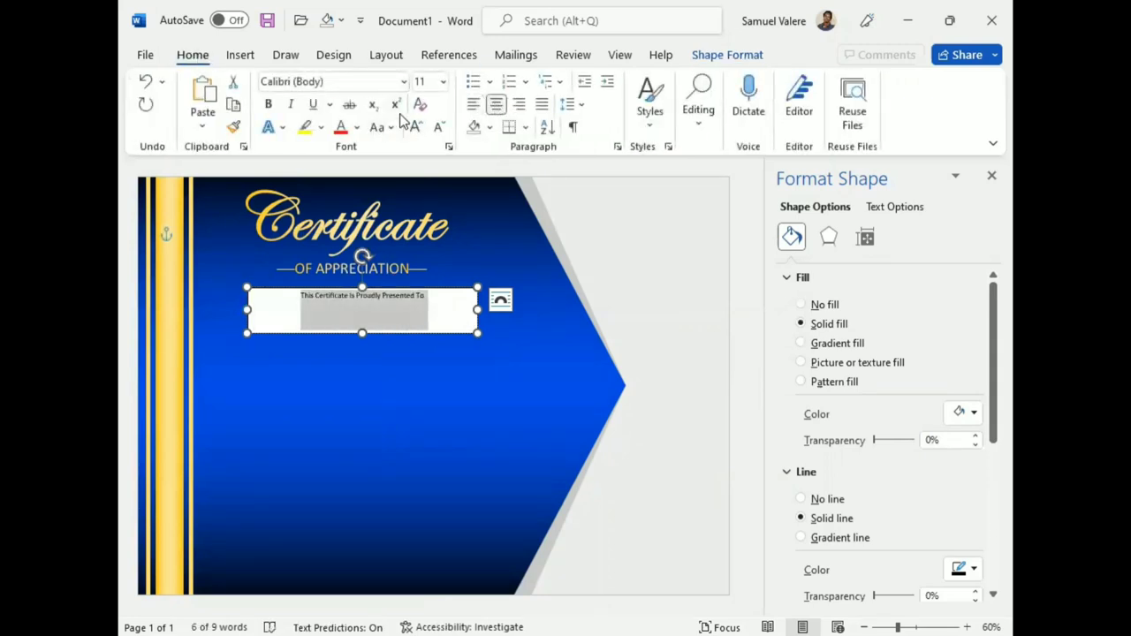
pyautogui.click(416, 128)
pyautogui.click(416, 129)
pyautogui.click(417, 129)
pyautogui.click(417, 128)
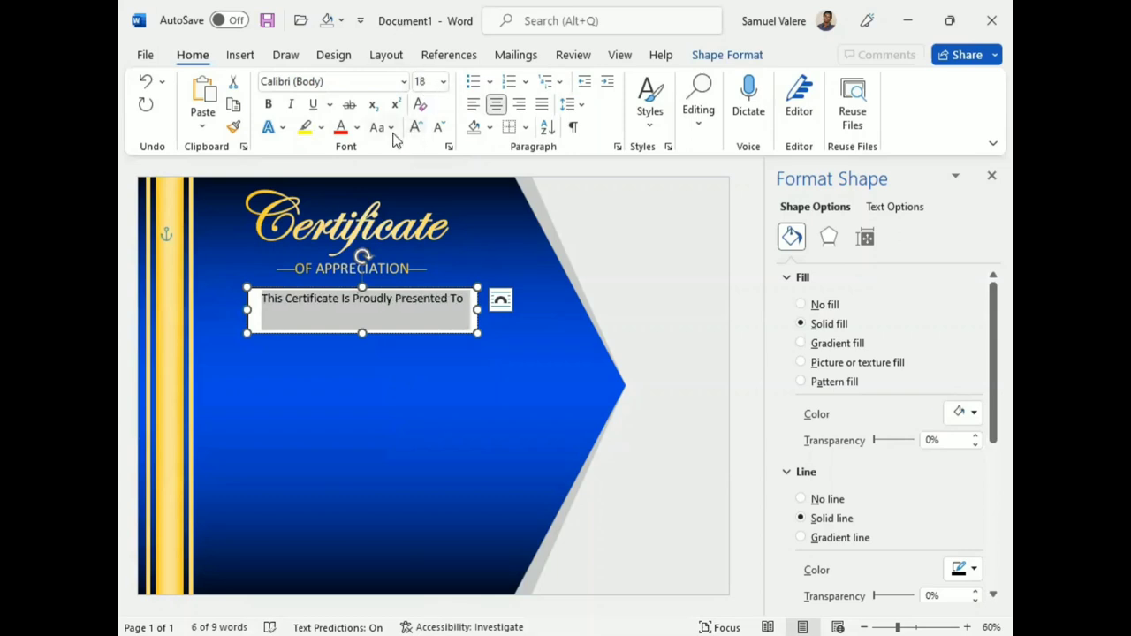
pyautogui.click(269, 104)
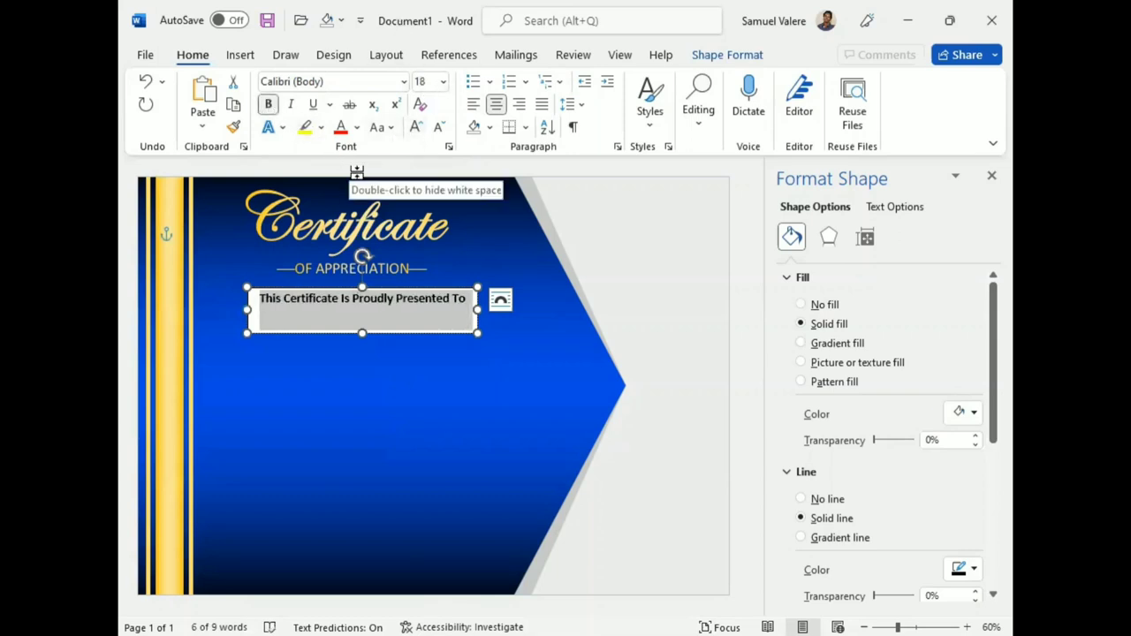
pyautogui.click(382, 127)
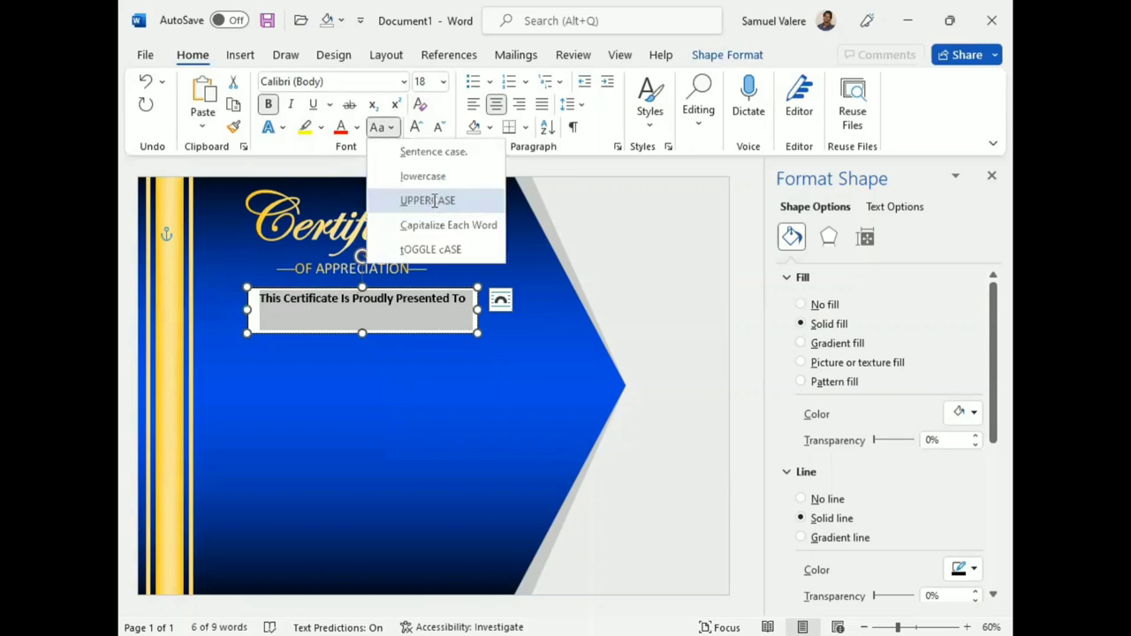
pyautogui.click(428, 201)
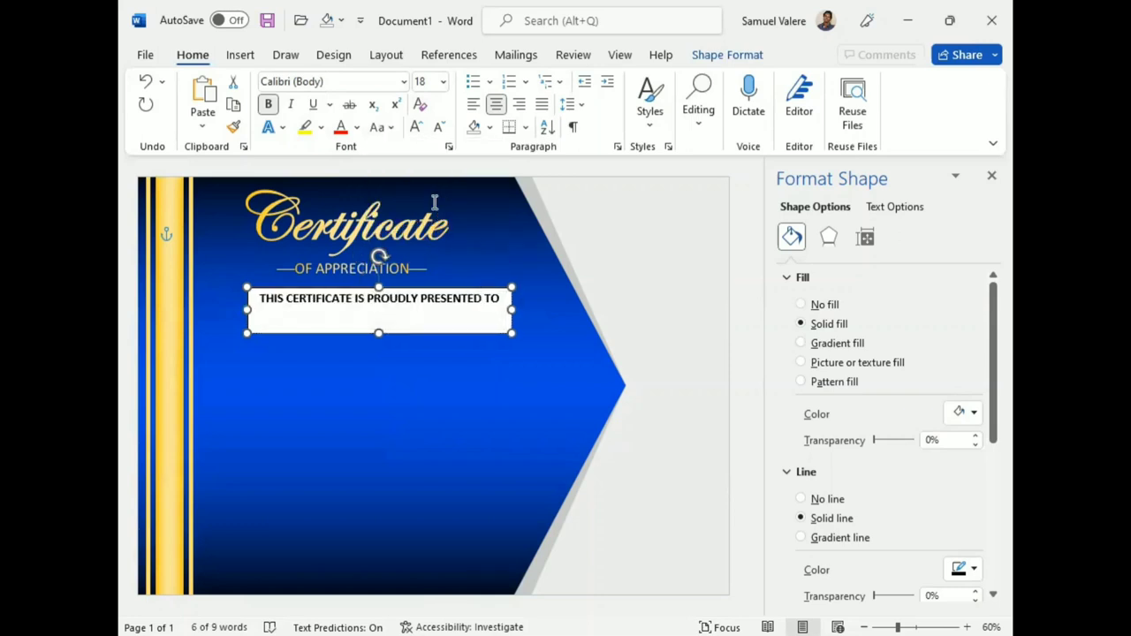
# Expand the presentation line's character spacing by 3 pt
pyautogui.click(448, 146)
pyautogui.click(426, 126)
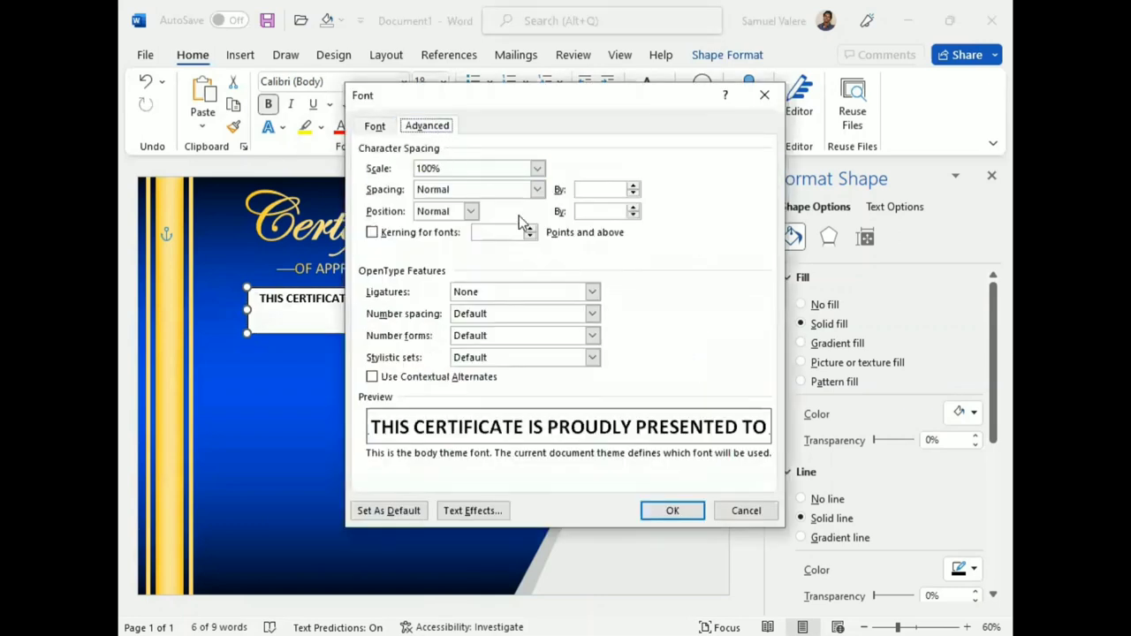
pyautogui.click(537, 189)
pyautogui.click(470, 216)
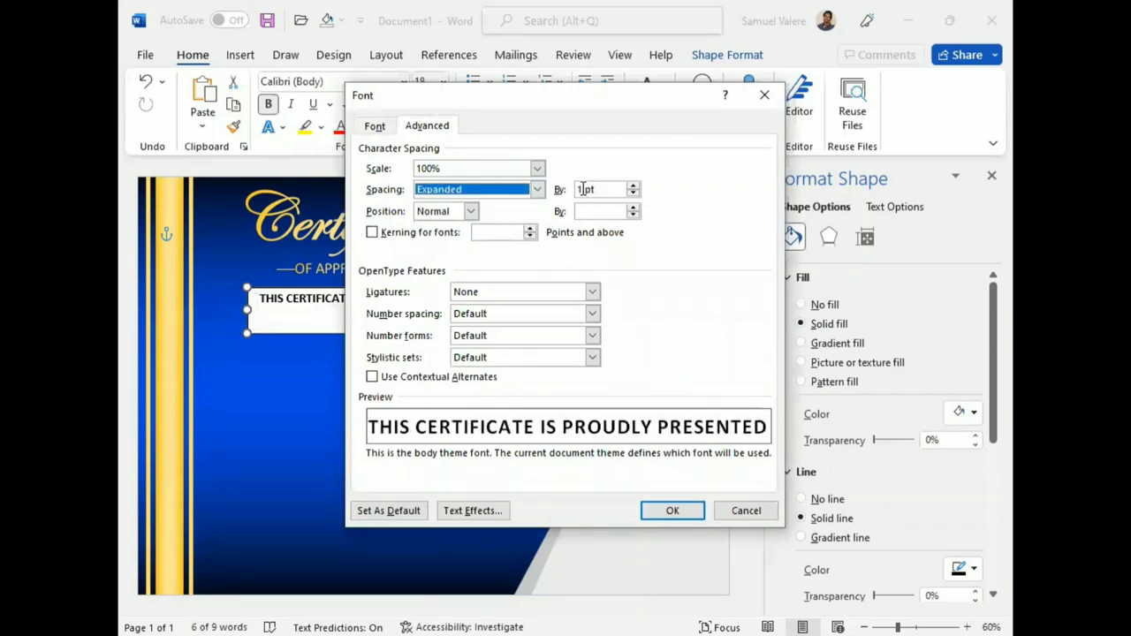
pyautogui.doubleClick(580, 189)
pyautogui.write('3')
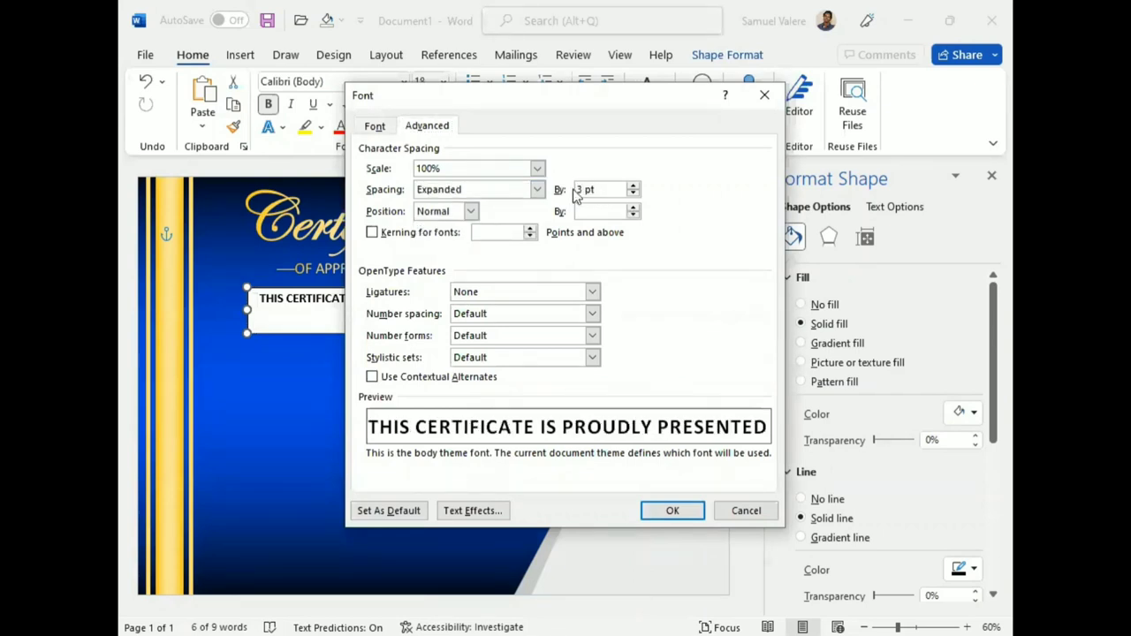
pyautogui.press('Return')
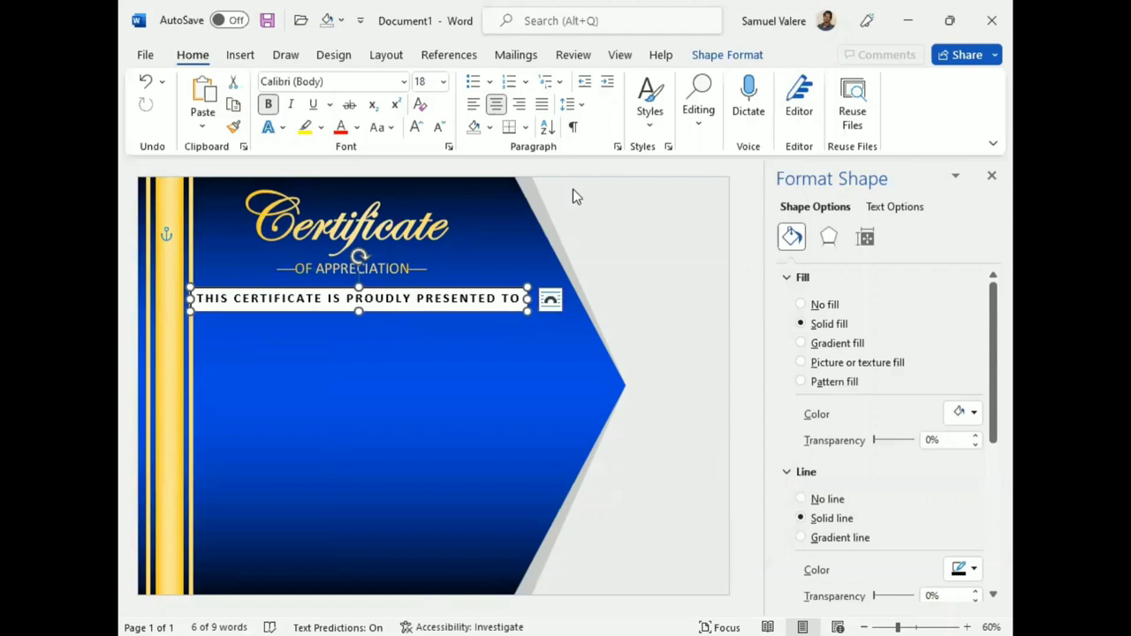
# Give the box no outline and no fill, make the text white, and nudge it up-left
pyautogui.click(727, 55)
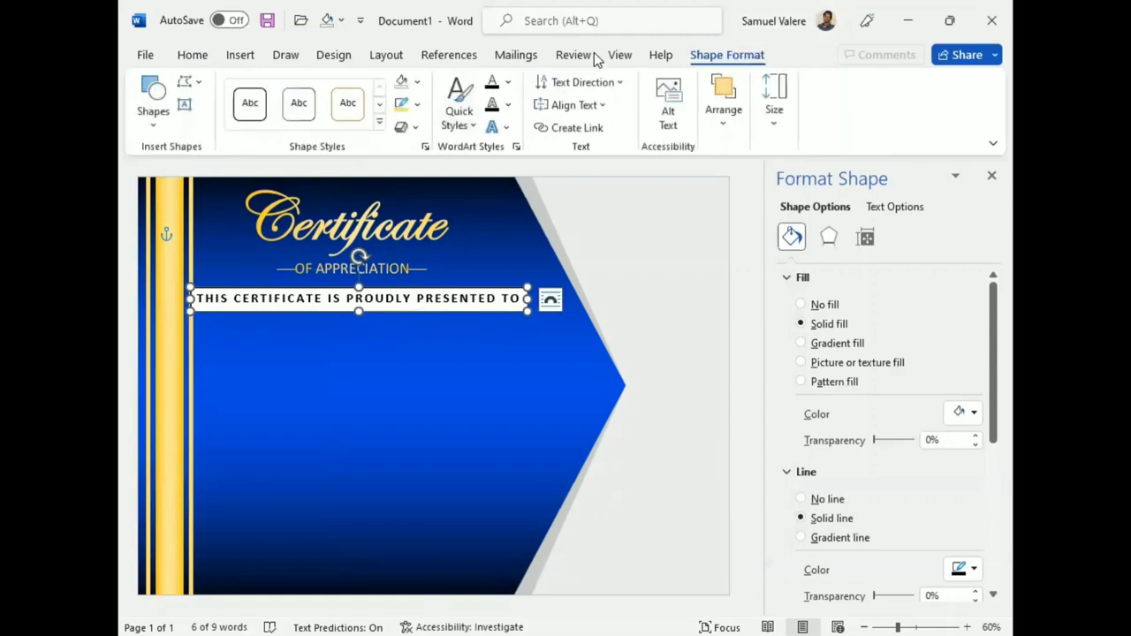
pyautogui.click(416, 104)
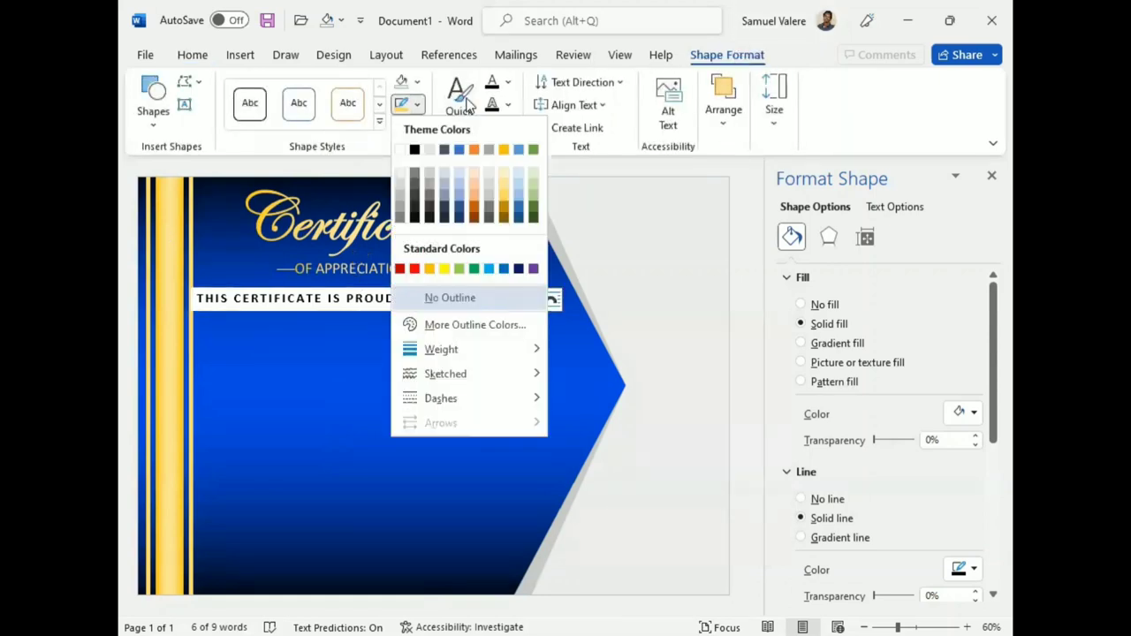
pyautogui.click(406, 299)
pyautogui.click(416, 81)
pyautogui.click(410, 275)
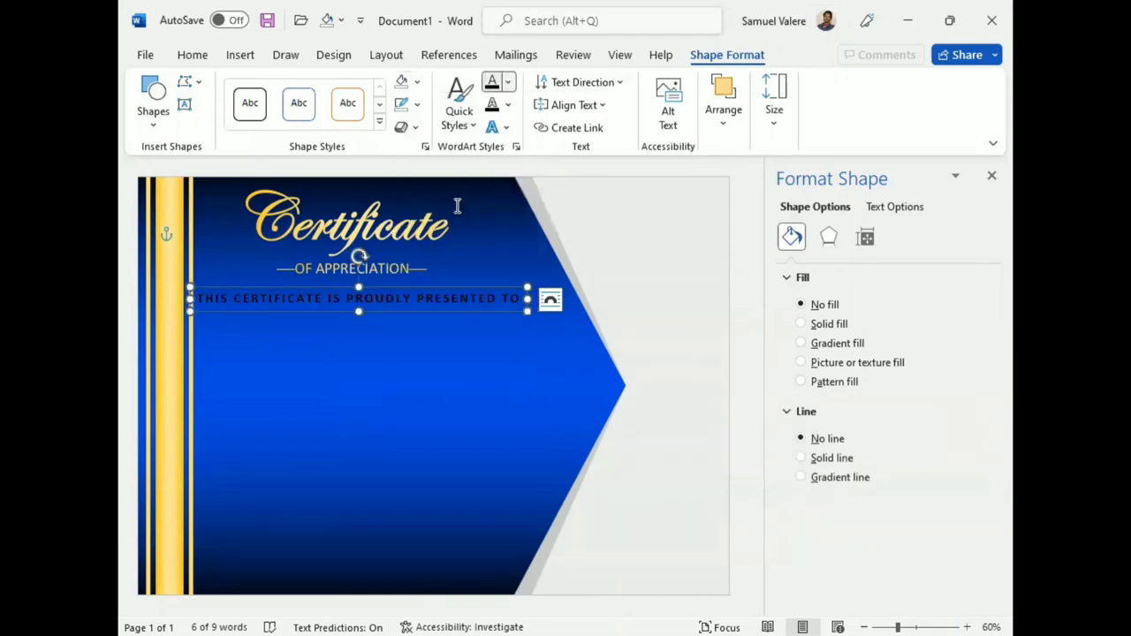
pyautogui.click(508, 81)
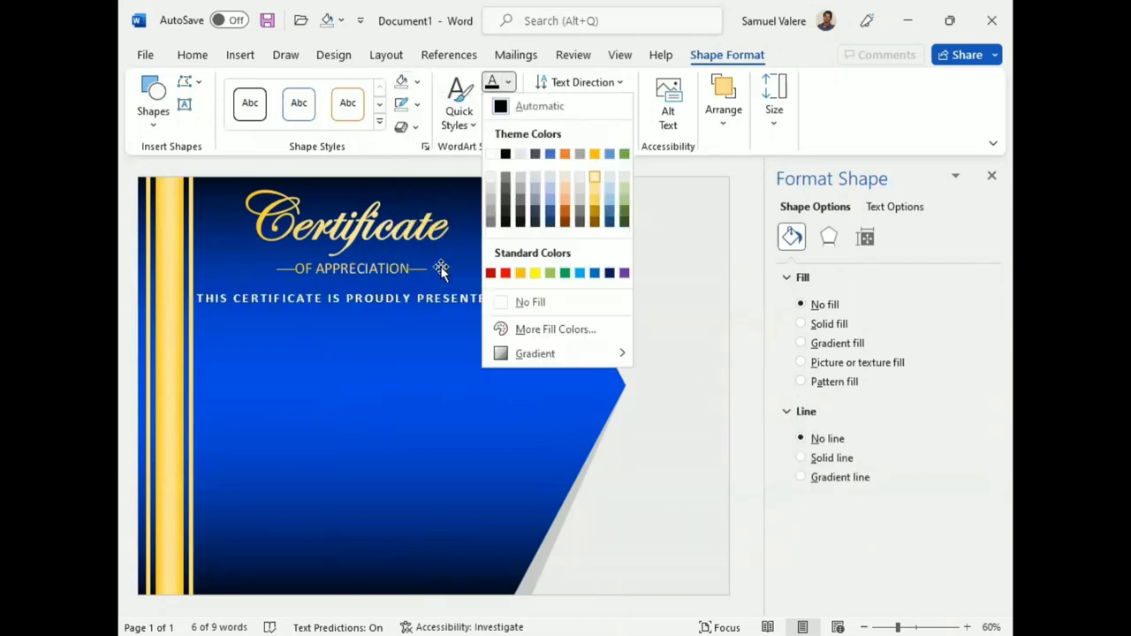
pyautogui.press('Escape')
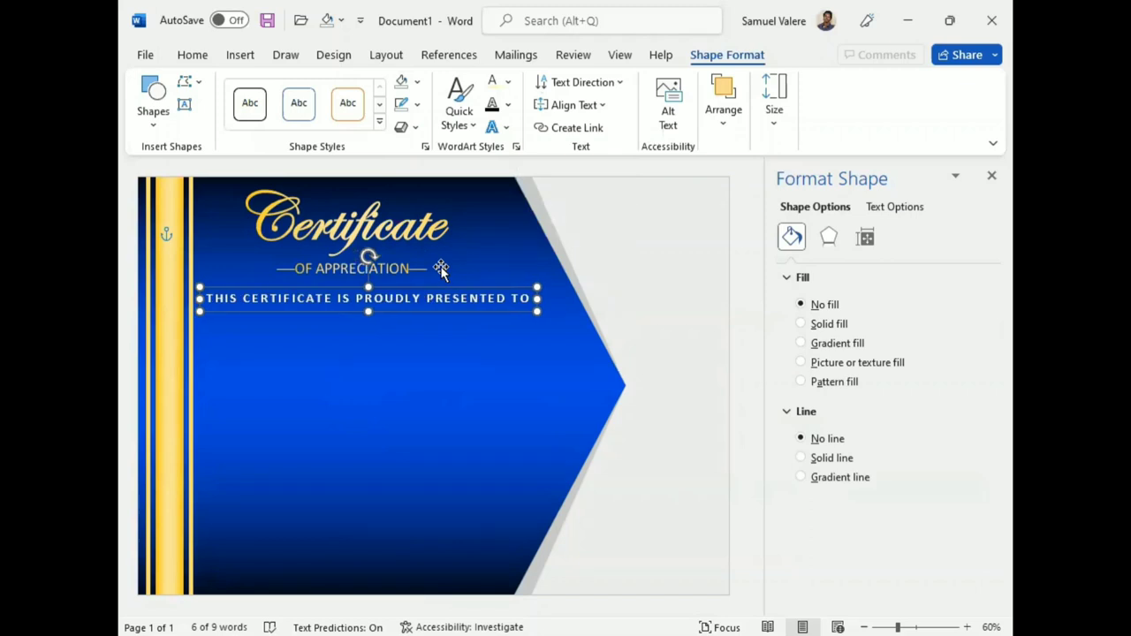
pyautogui.press('Left')
pyautogui.press('Up')
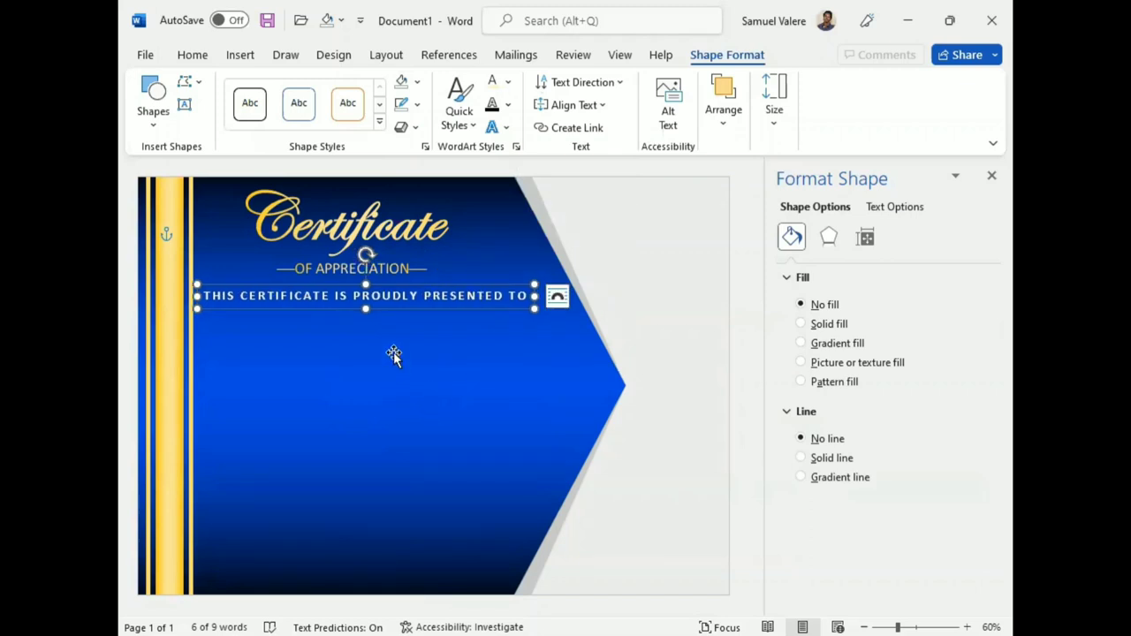
# Duplicate the Certificate title and replace its text with the recipient's name
pyautogui.click(390, 221)
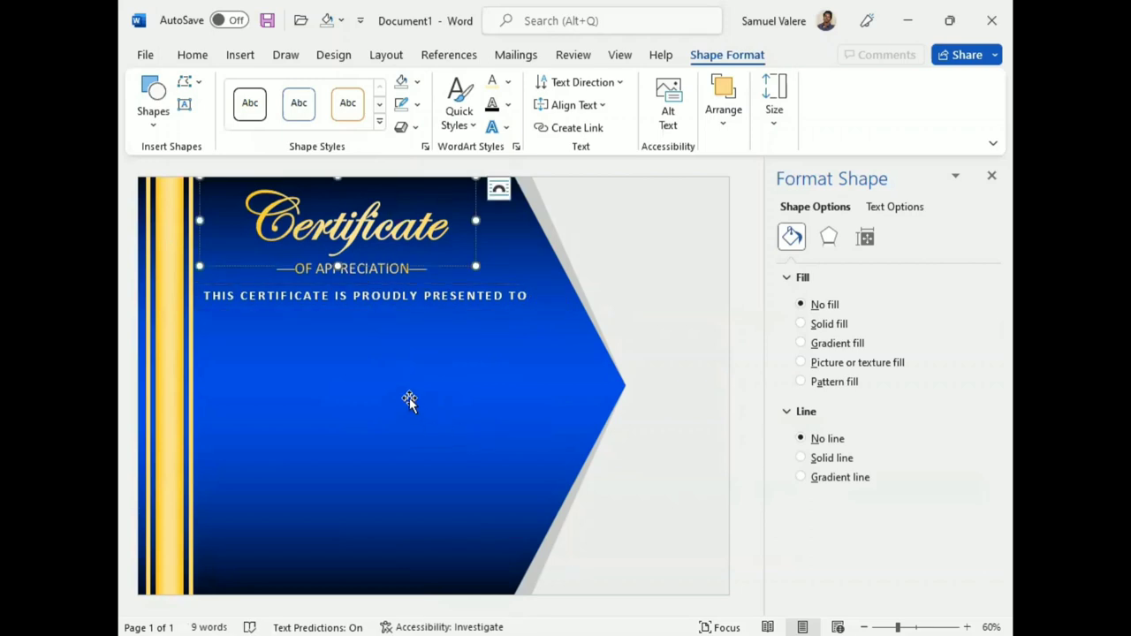
pyautogui.click(256, 266)
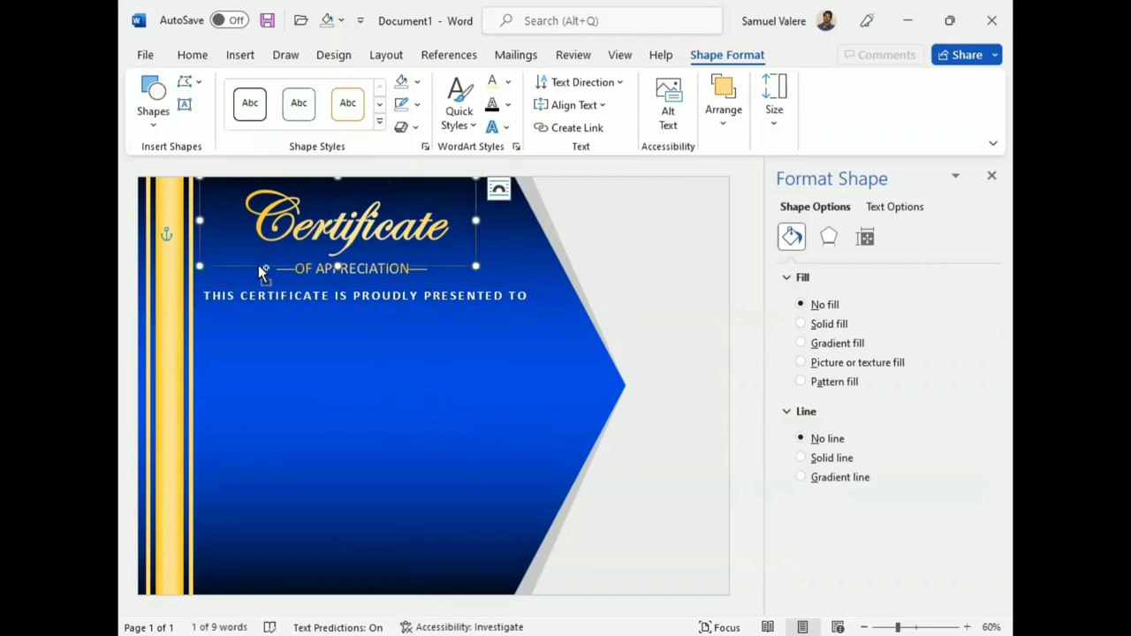
pyautogui.hotkey('ctrl', 'c')
pyautogui.hotkey('ctrl', 'v')
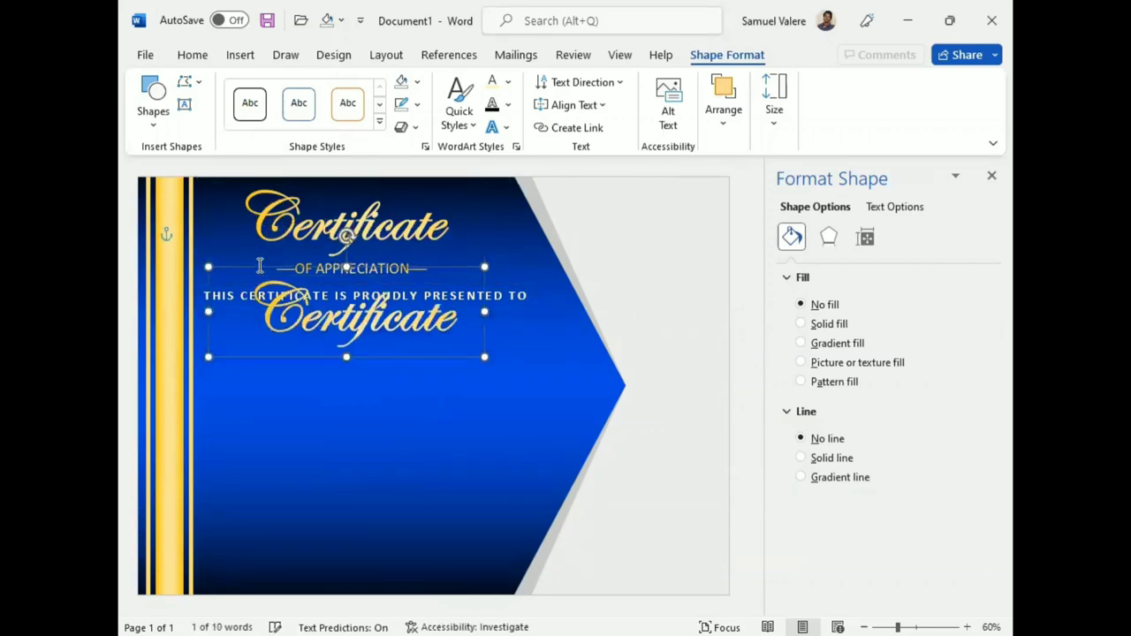
pyautogui.press('Down')
pyautogui.press('Down')
pyautogui.press('Down')
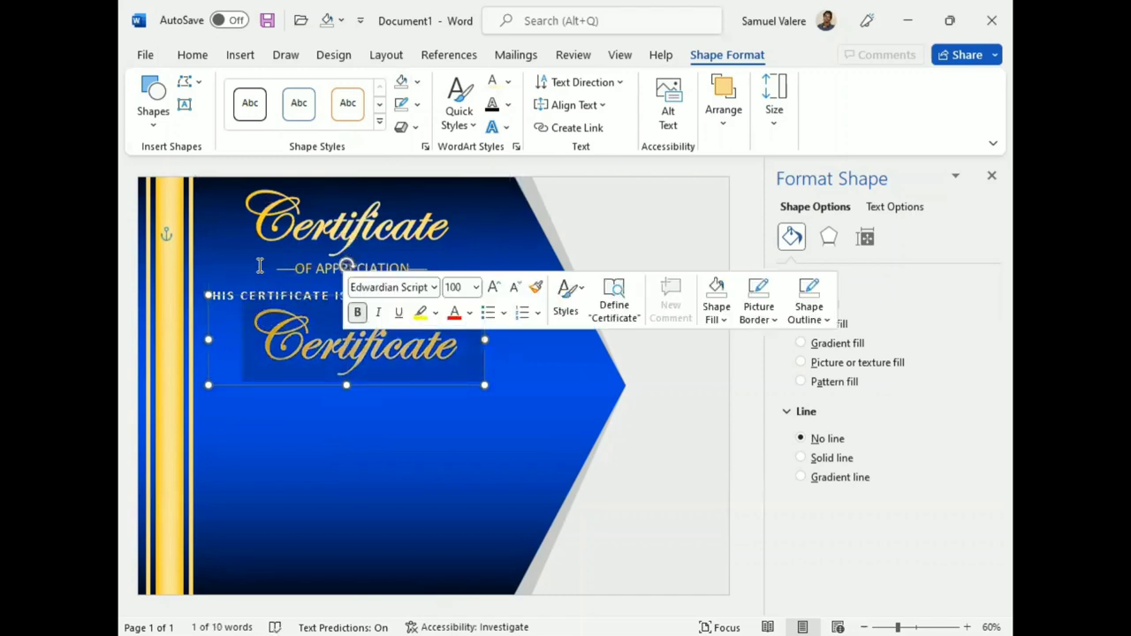
pyautogui.write('Johnley')
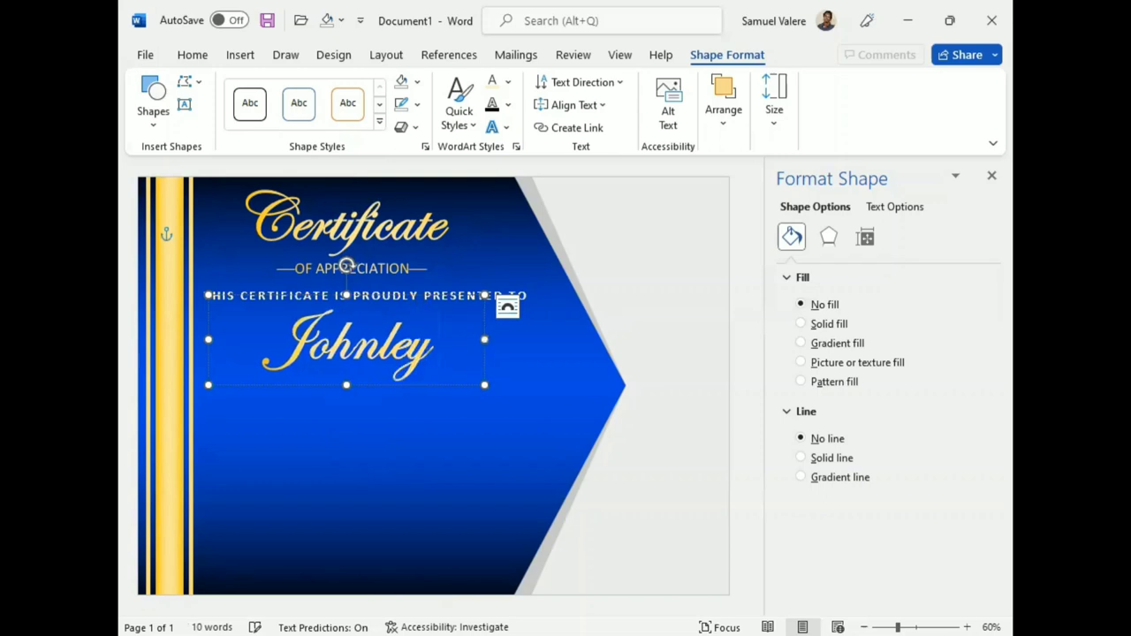
pyautogui.write(' Ch')
pyautogui.press('BackSpace')
pyautogui.press('BackSpace')
pyautogui.press('BackSpace')
pyautogui.hotkey('shift', 'Home')
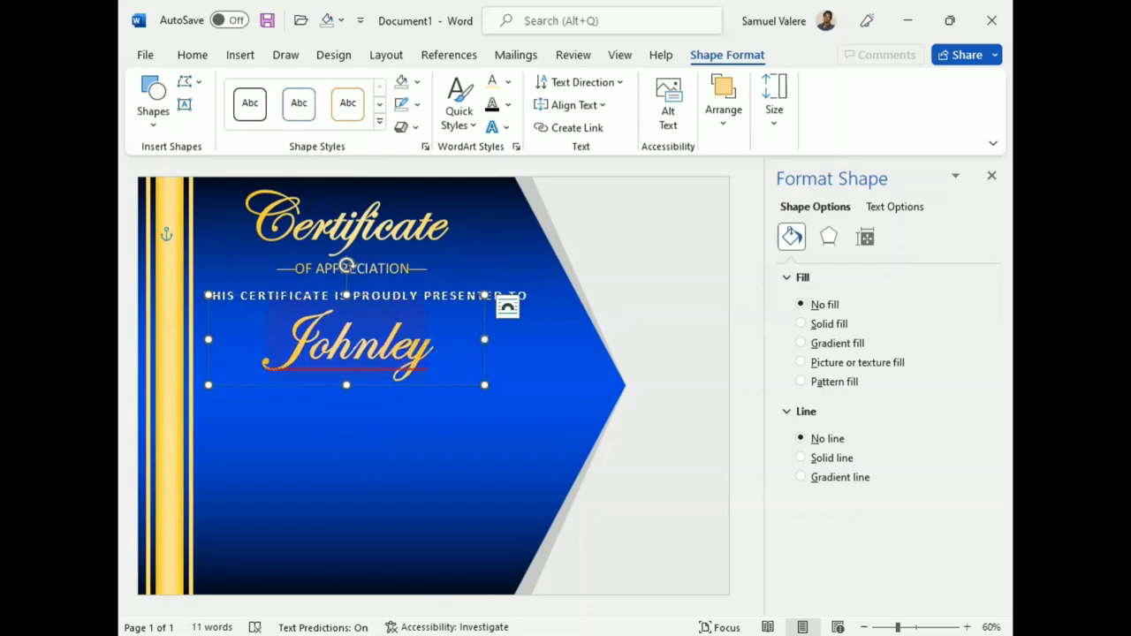
# Widen the name box, add the first name to the dictionary, and set the name to 90 pt
pyautogui.moveTo(484, 339); pyautogui.dragTo(583, 336)
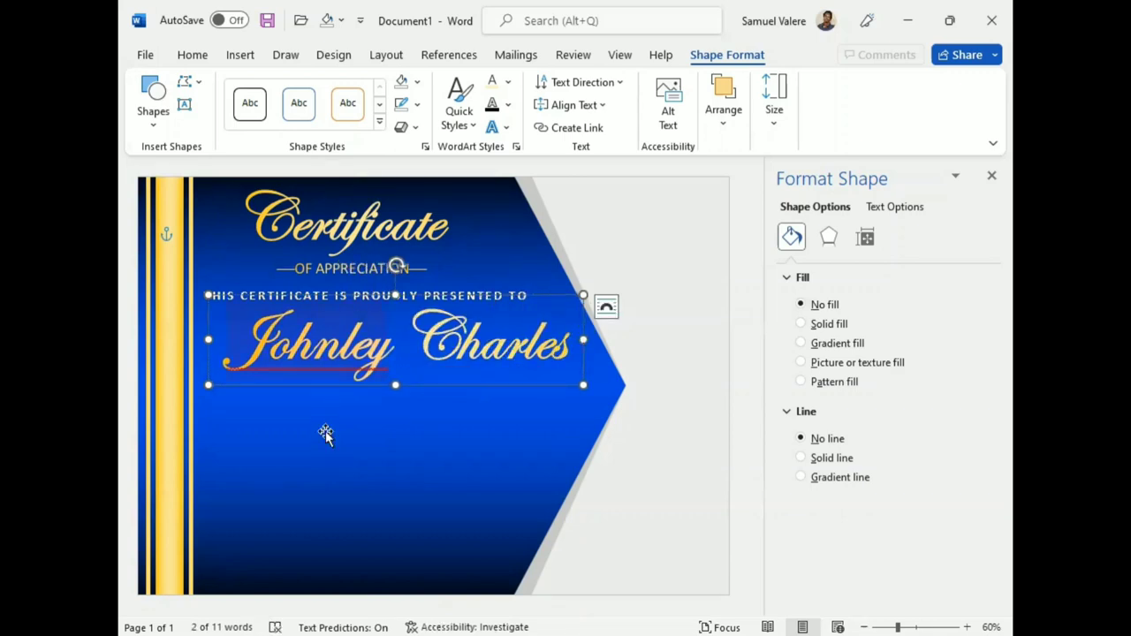
pyautogui.click(338, 345)
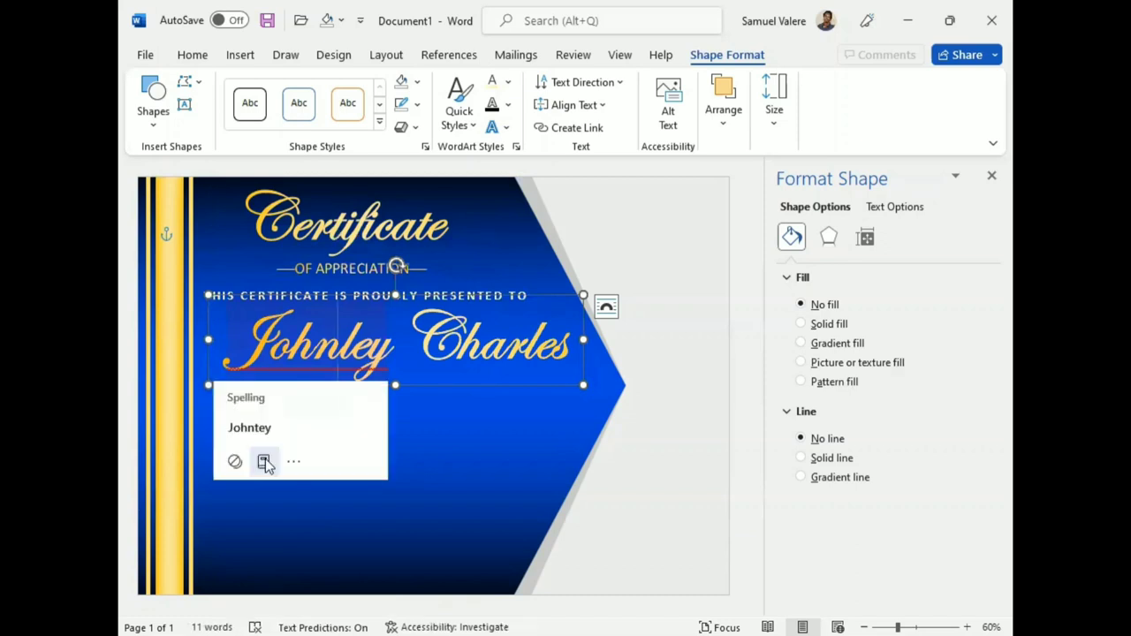
pyautogui.click(264, 460)
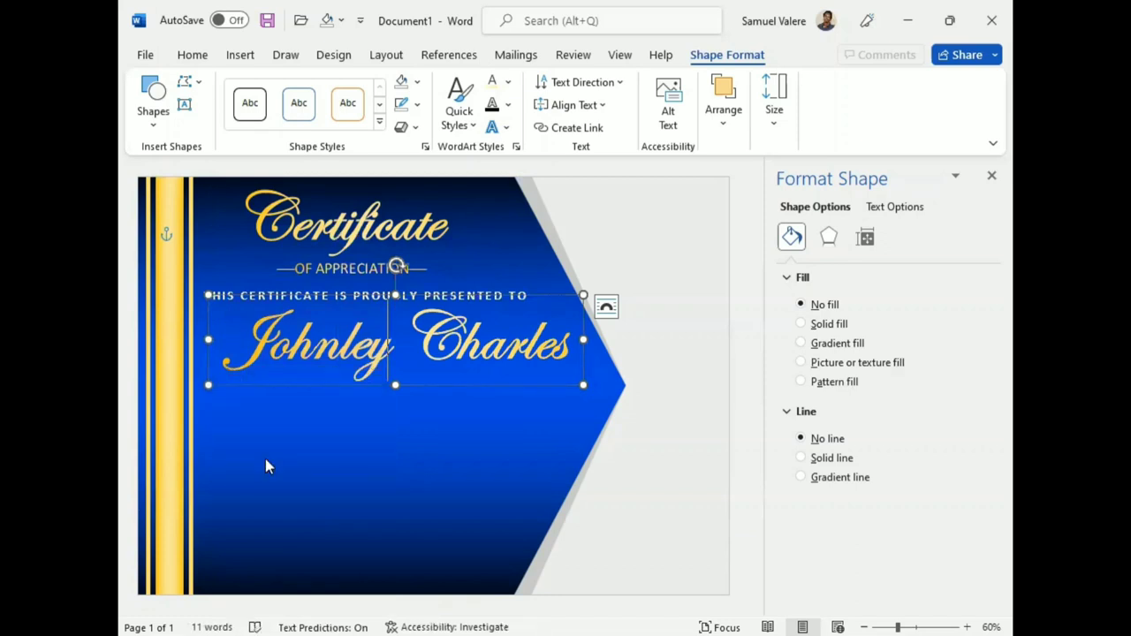
pyautogui.press('Left')
pyautogui.press('Left')
pyautogui.press('Left')
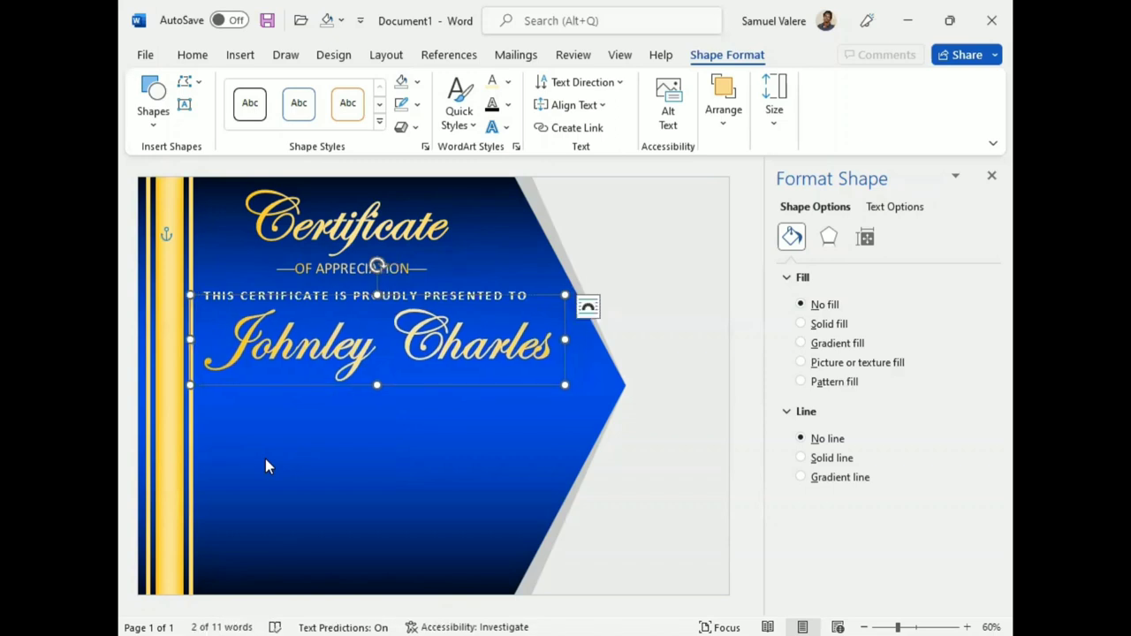
pyautogui.hotkey('ctrl', 'shift', 'Left')
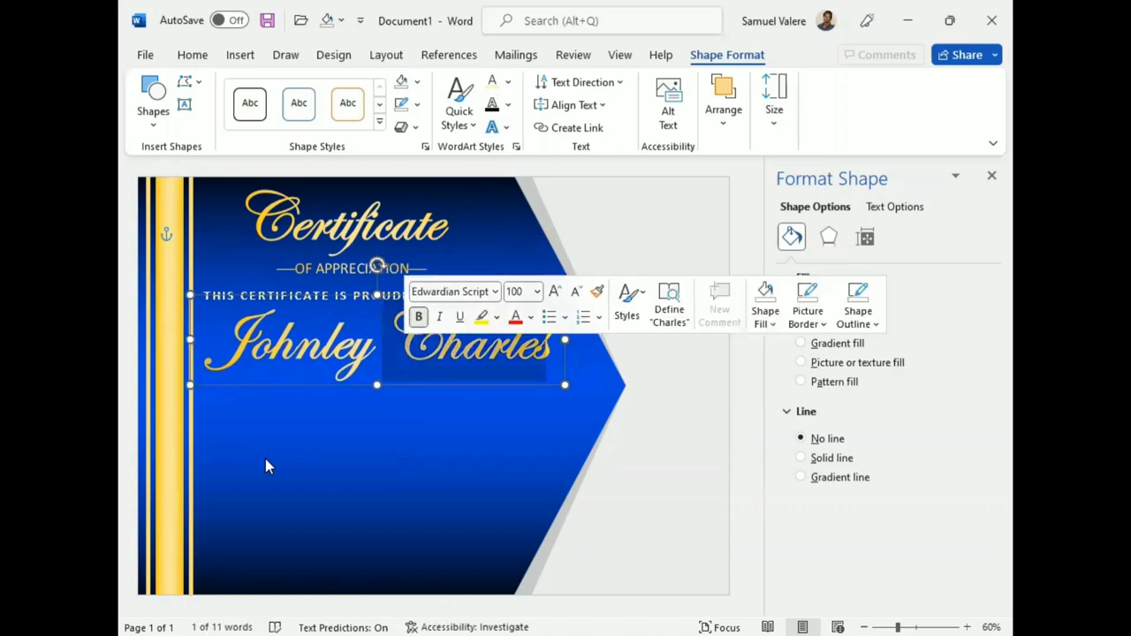
pyautogui.hotkey('ctrl', 'shift', 'Left')
pyautogui.click(575, 291)
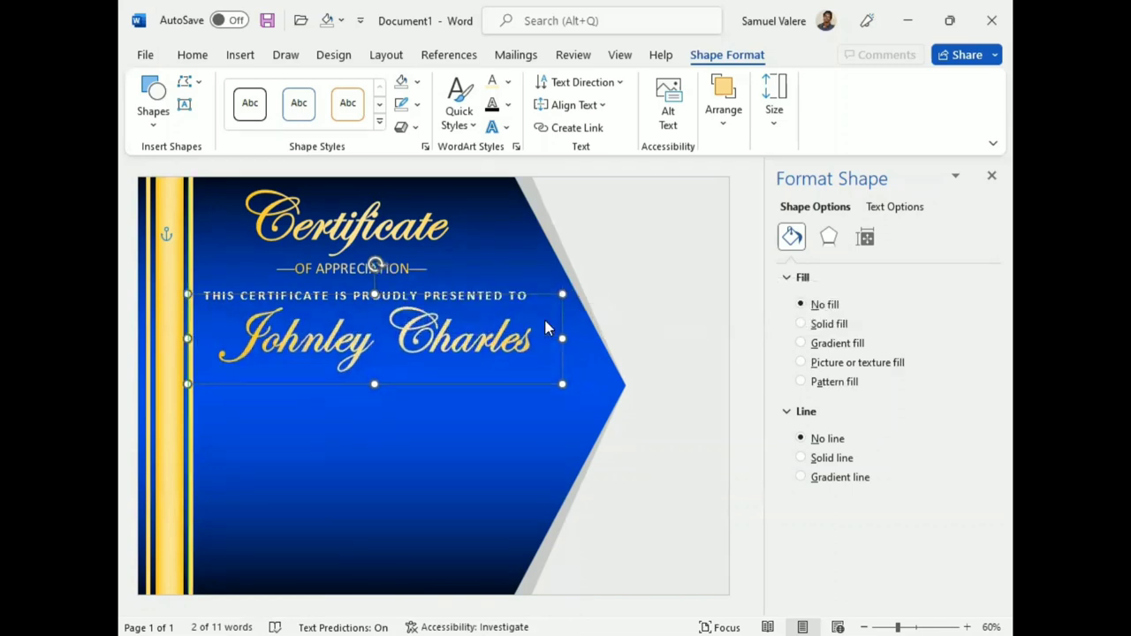
# Centre the name box below the PROUDLY PRESENTED TO line, nudging both into alignment
pyautogui.click(429, 283)
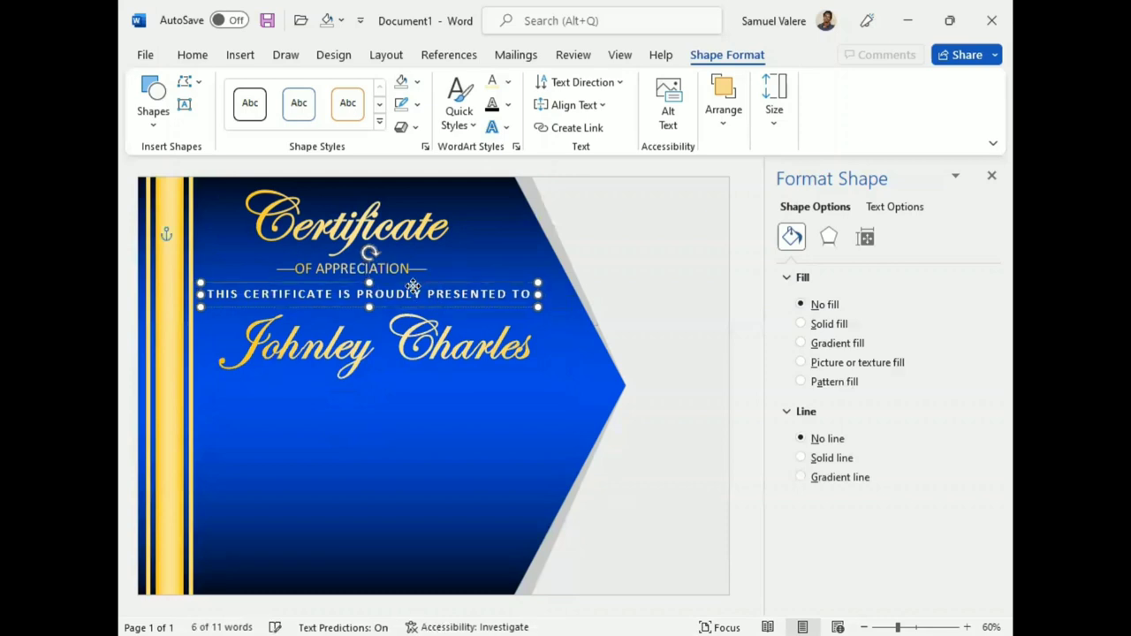
pyautogui.press('Left')
pyautogui.press('Left')
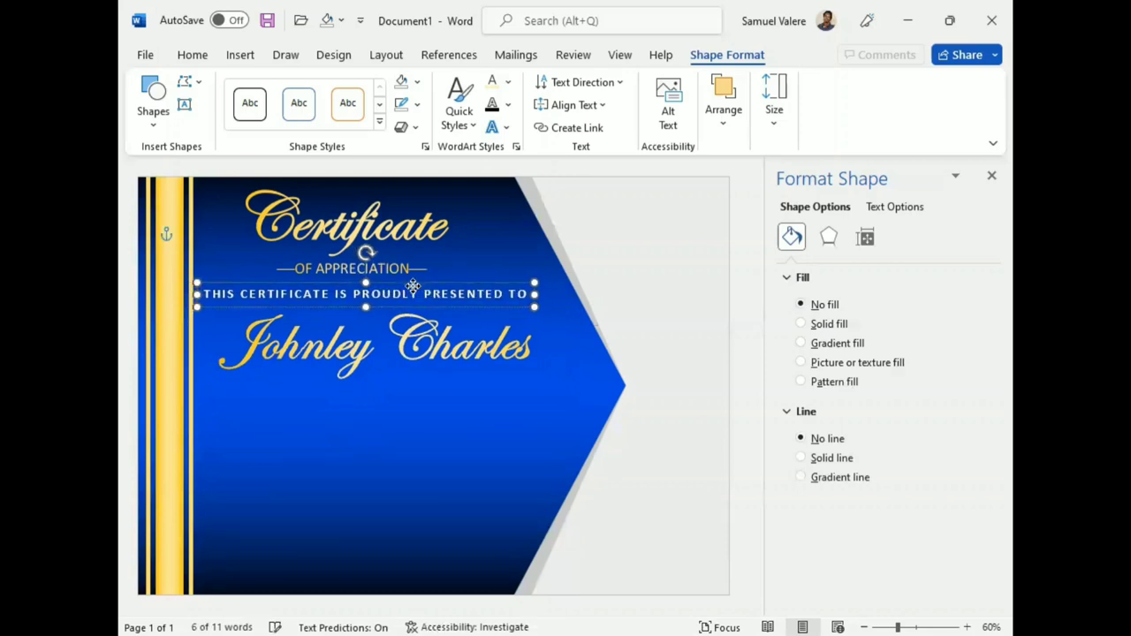
pyautogui.click(388, 358)
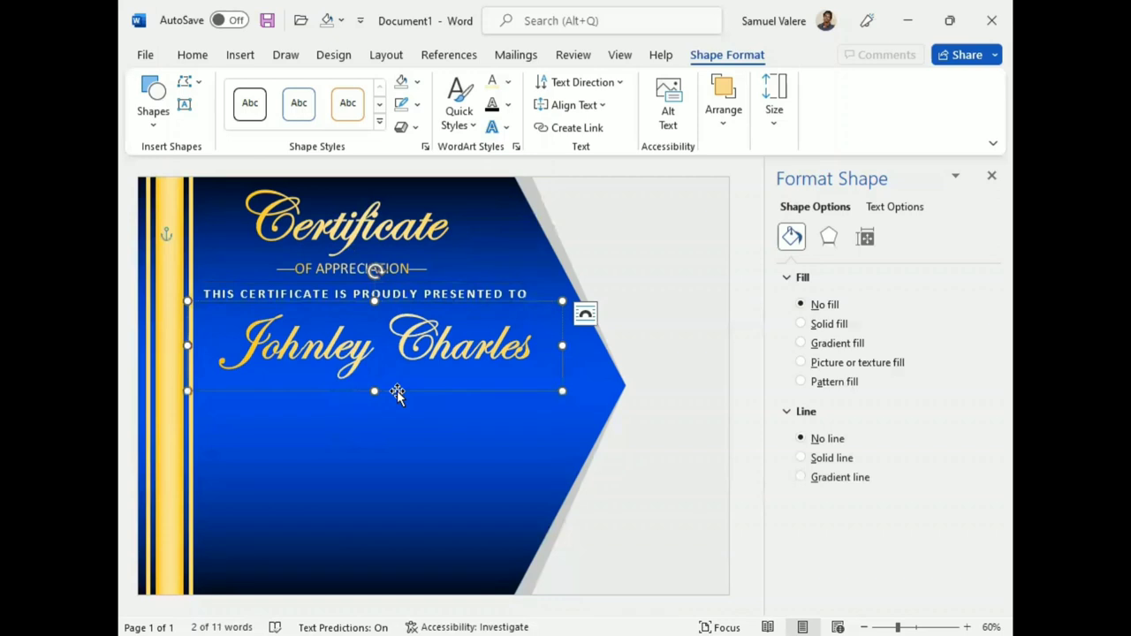
pyautogui.press('Left')
pyautogui.press('Left')
pyautogui.press('Left')
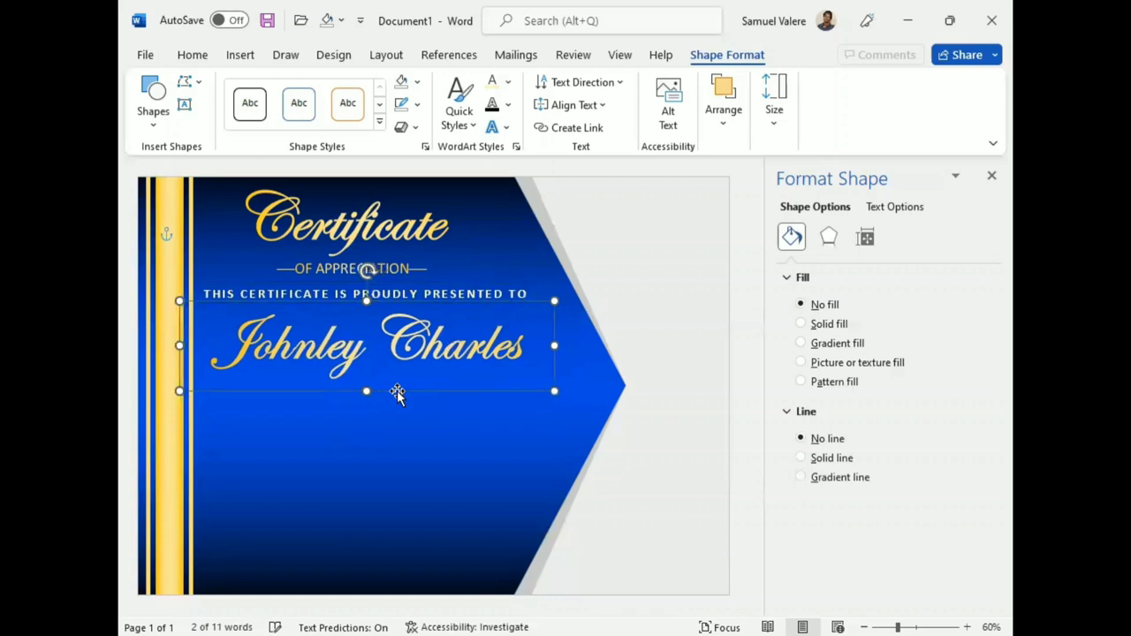
pyautogui.press('Left')
pyautogui.press('Left')
pyautogui.press('Up')
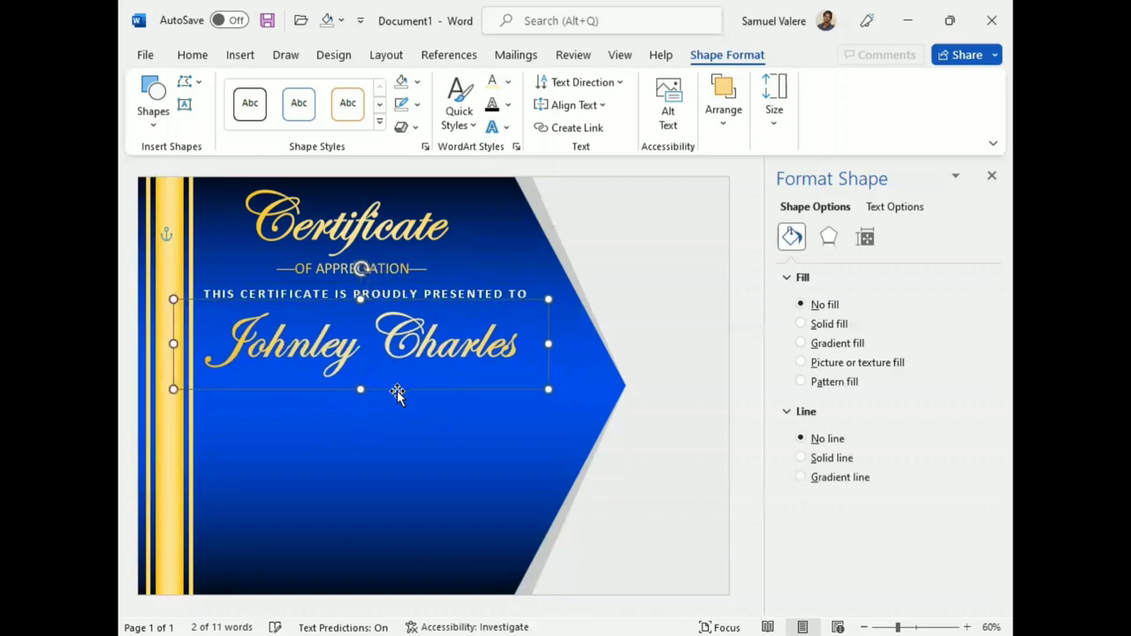
pyautogui.press('Left')
pyautogui.press('Up')
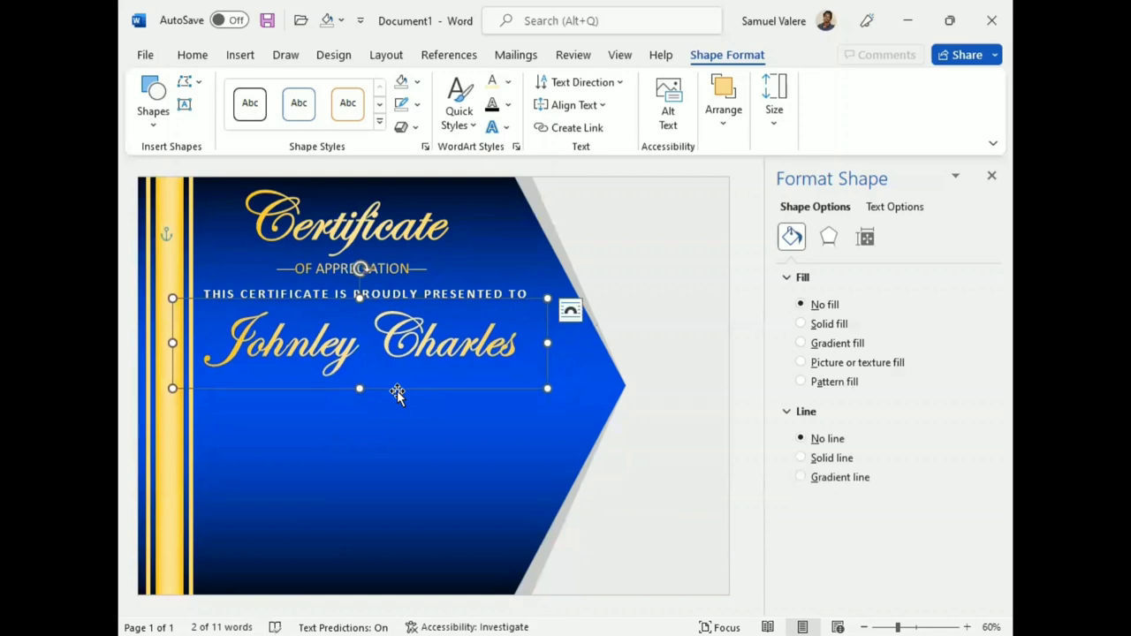
pyautogui.press('Right')
pyautogui.press('Right')
pyautogui.press('Right')
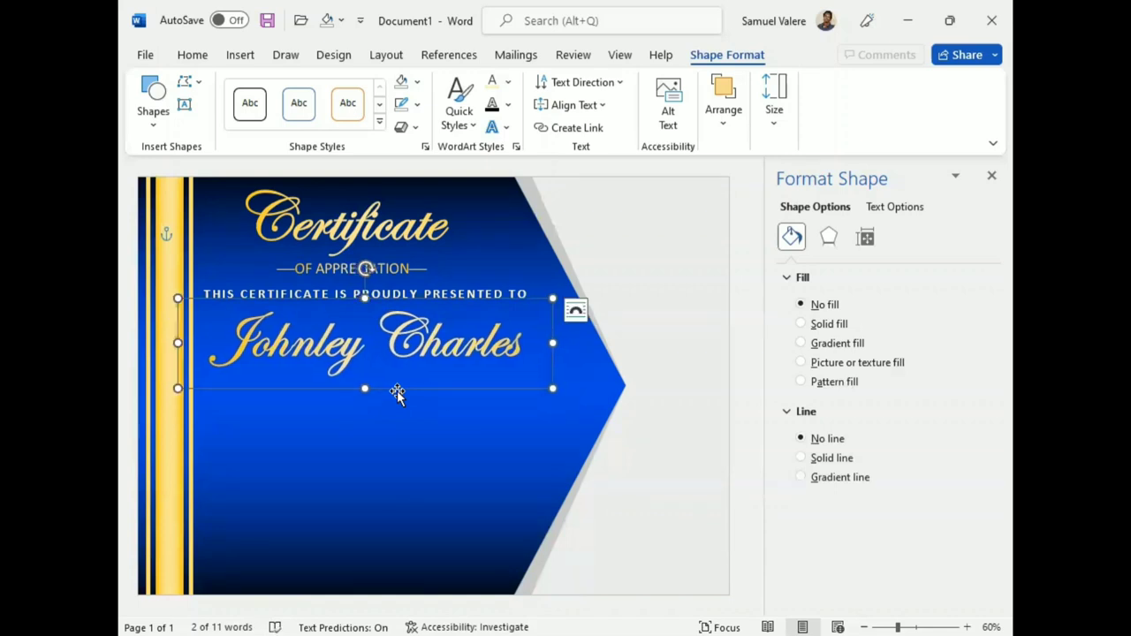
pyautogui.press('Right')
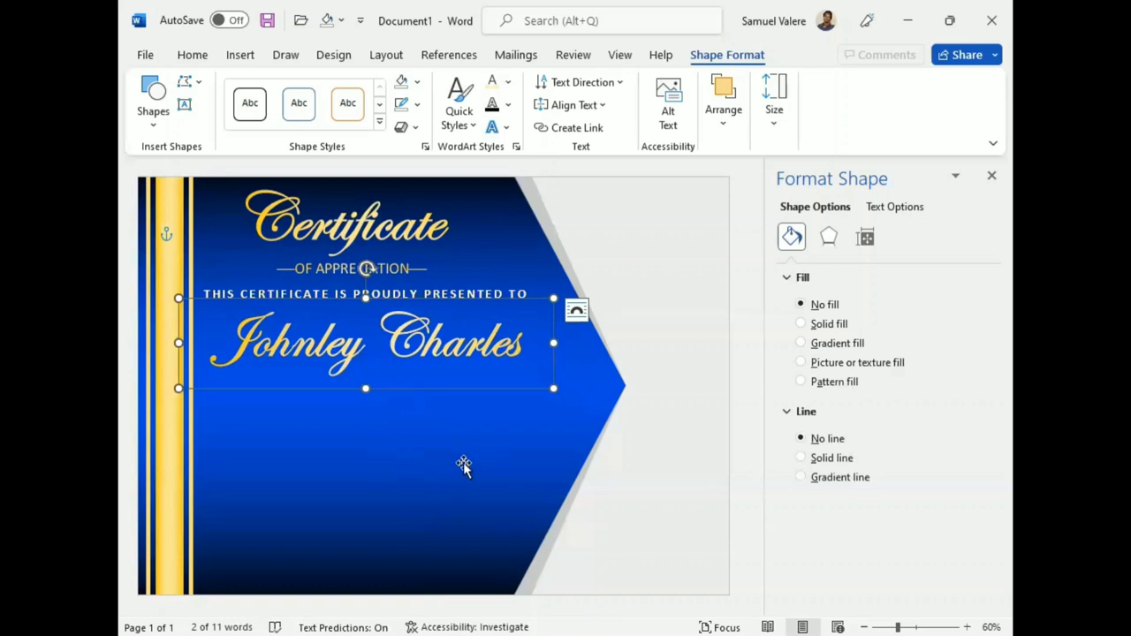
pyautogui.click(445, 292)
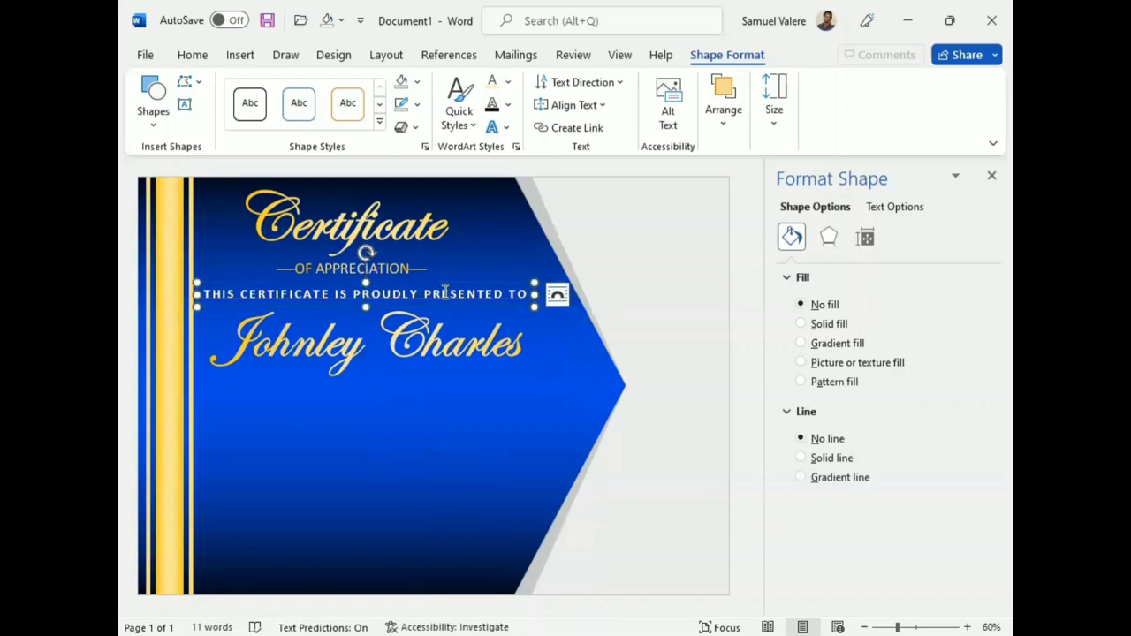
# Duplicate the presented-to text box below the name and paste the appreciation message into it
pyautogui.click(398, 309)
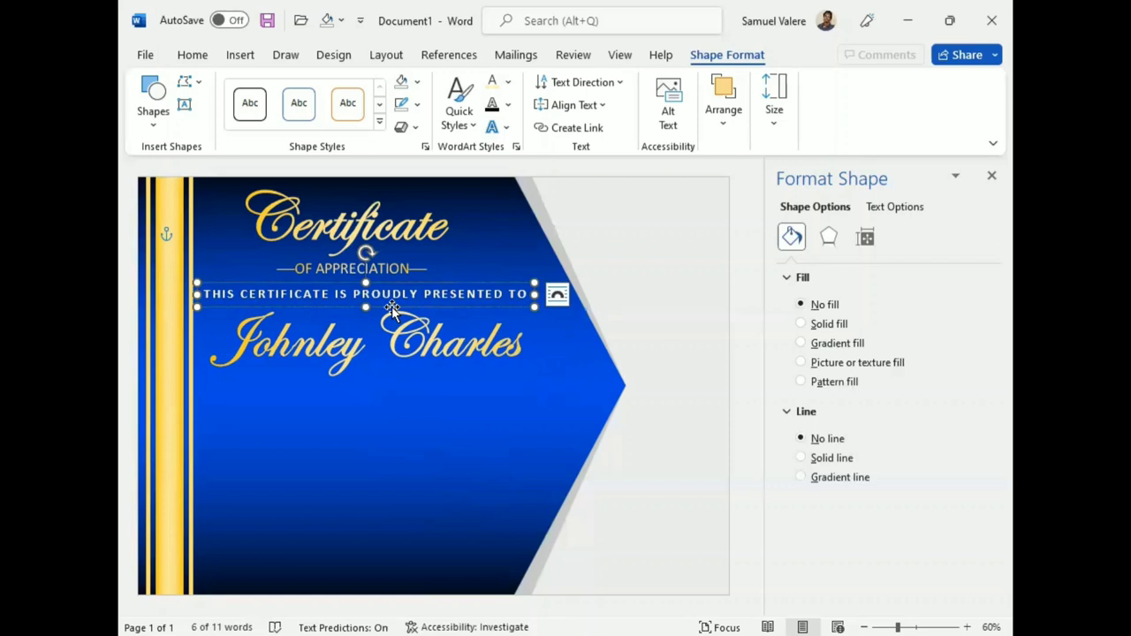
pyautogui.hotkey('ctrl', 'd')
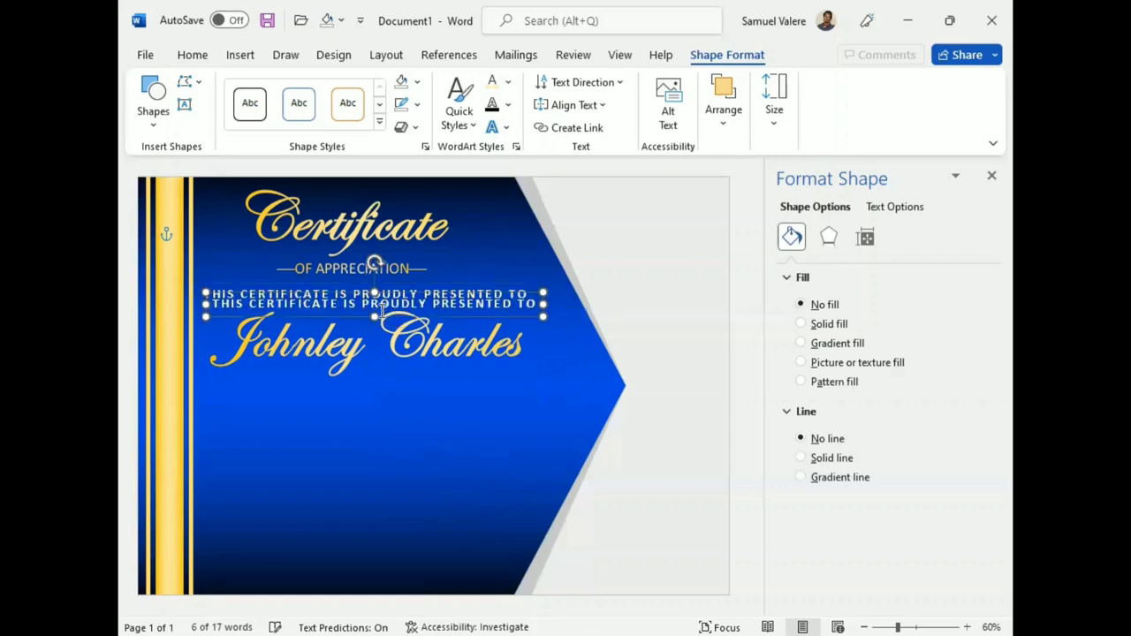
pyautogui.press('Down')
pyautogui.press('Down')
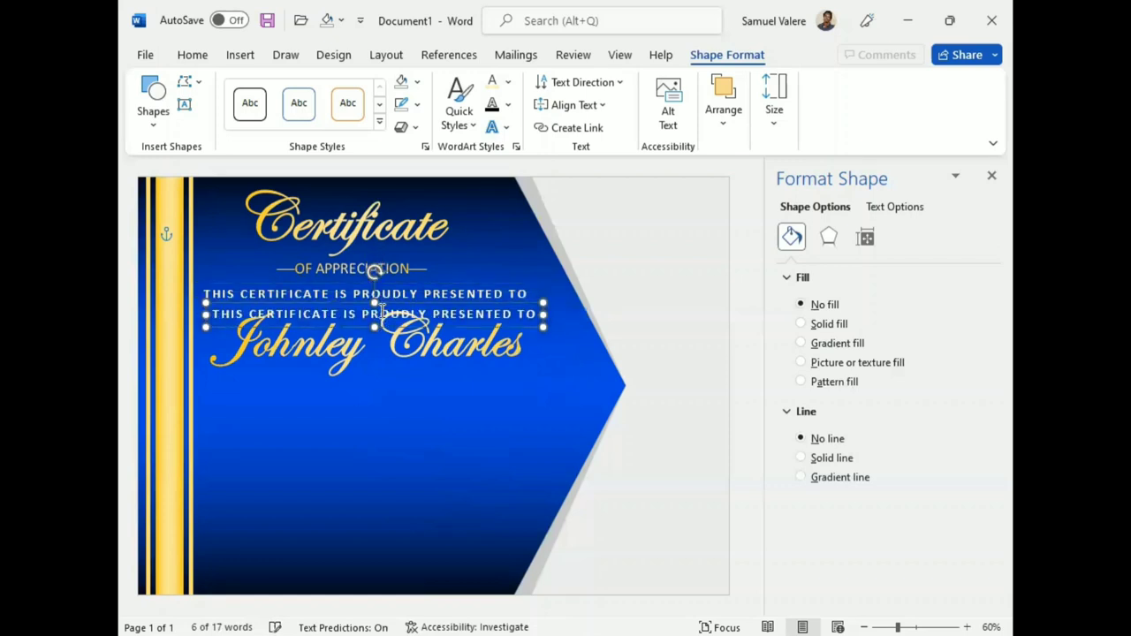
pyautogui.press('Down')
pyautogui.press('Down')
pyautogui.press('Down')
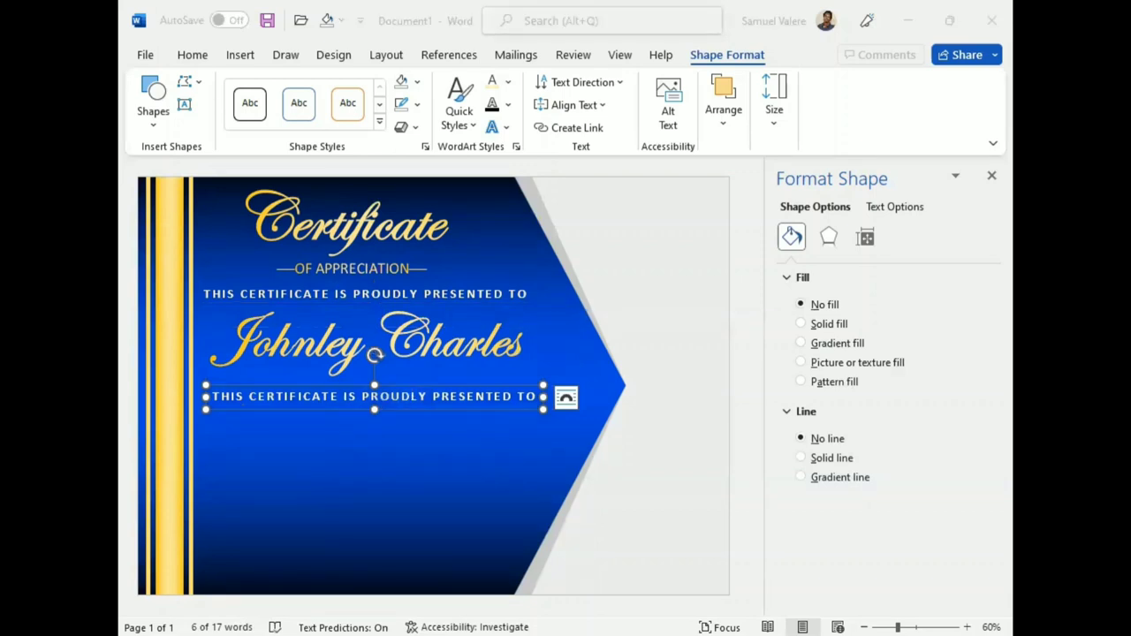
pyautogui.click(315, 411)
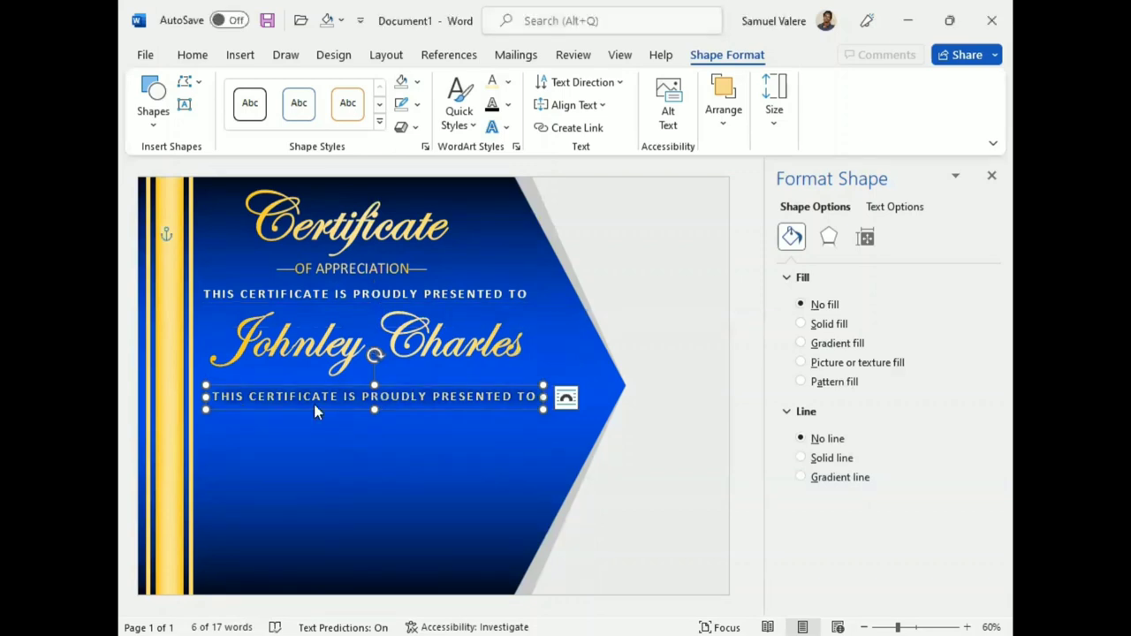
pyautogui.write('The perfect employee lifts others up instead of pushing them down. Thank you for being a positive influence!')
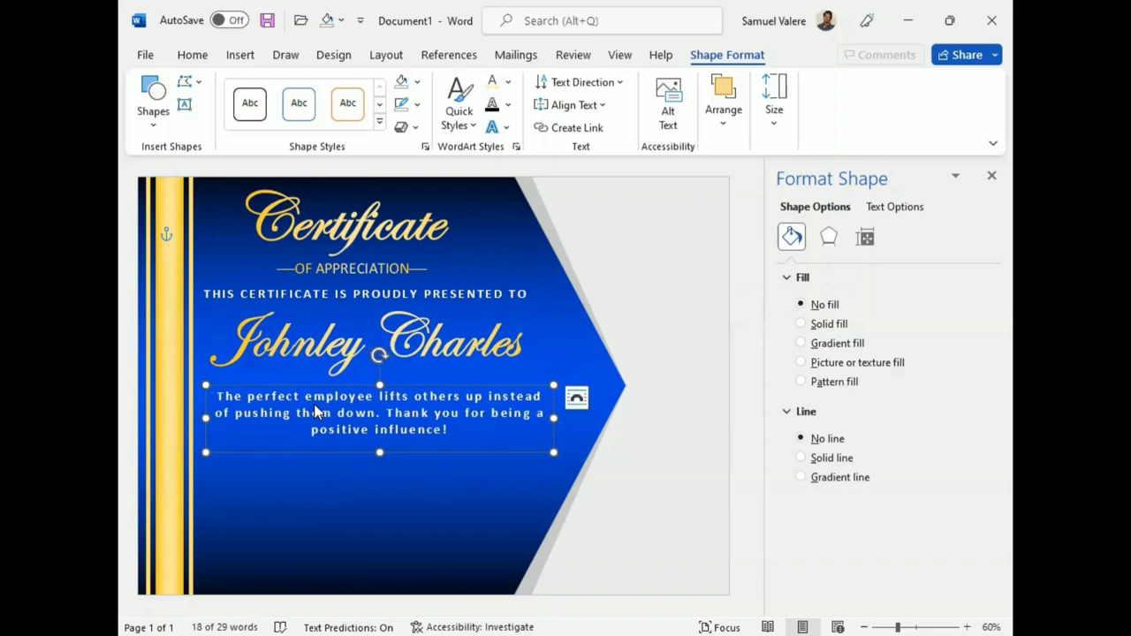
# Nudge the message box left and up, and realign the presented-to line
pyautogui.press('Left')
pyautogui.press('Left')
pyautogui.press('Up')
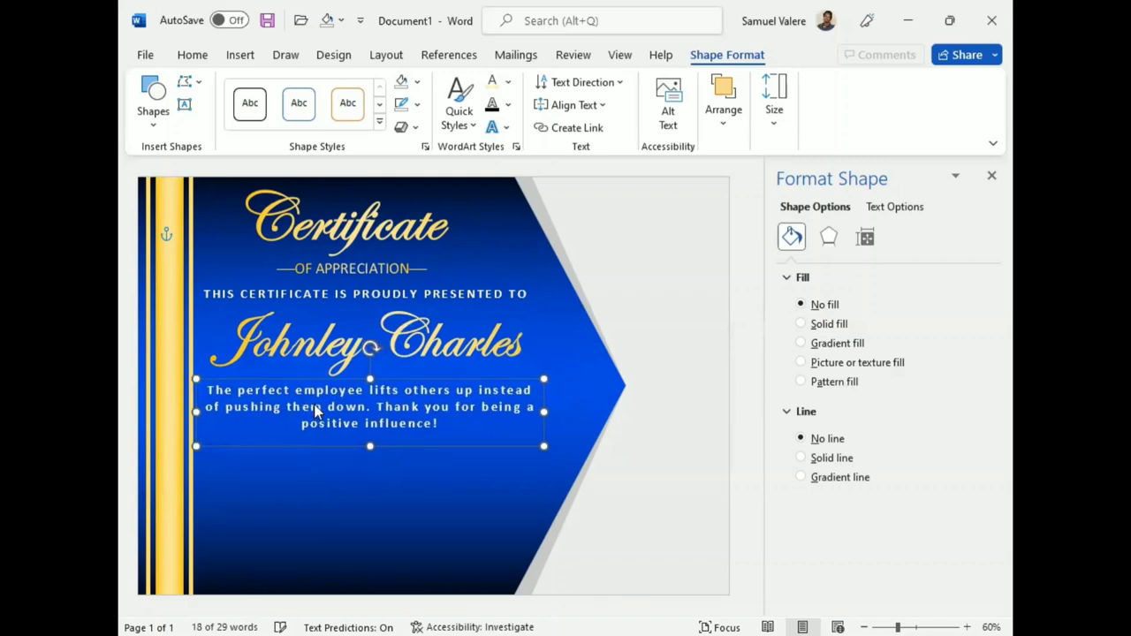
pyautogui.press('Left')
pyautogui.press('Left')
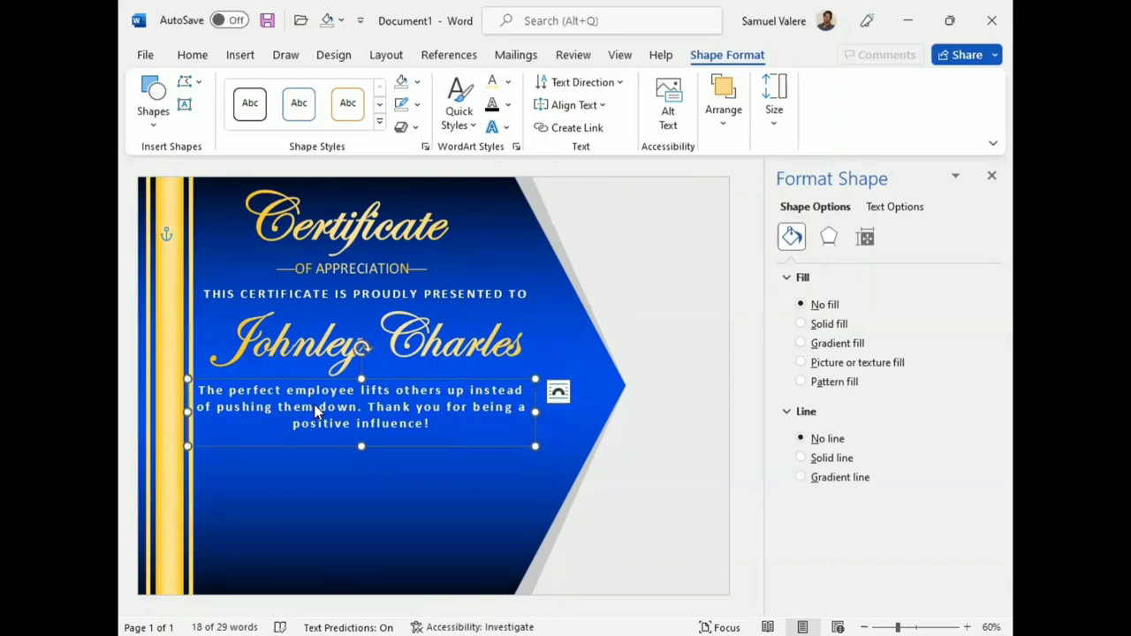
pyautogui.click(412, 306)
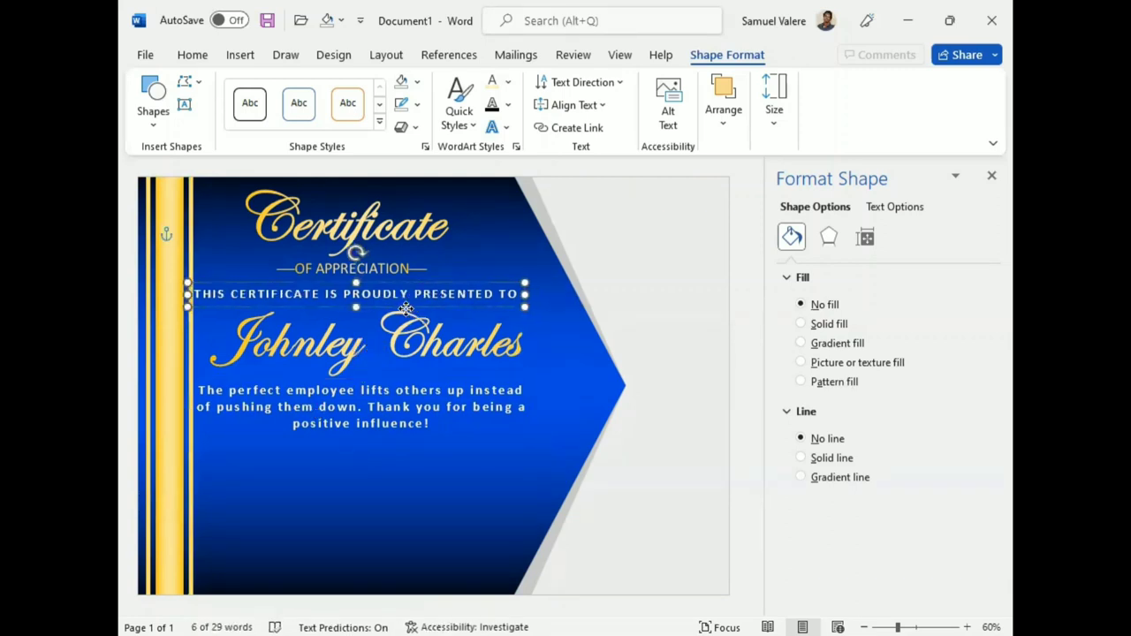
pyautogui.hotkey('ctrl', 'Right')
pyautogui.hotkey('ctrl', 'Left')
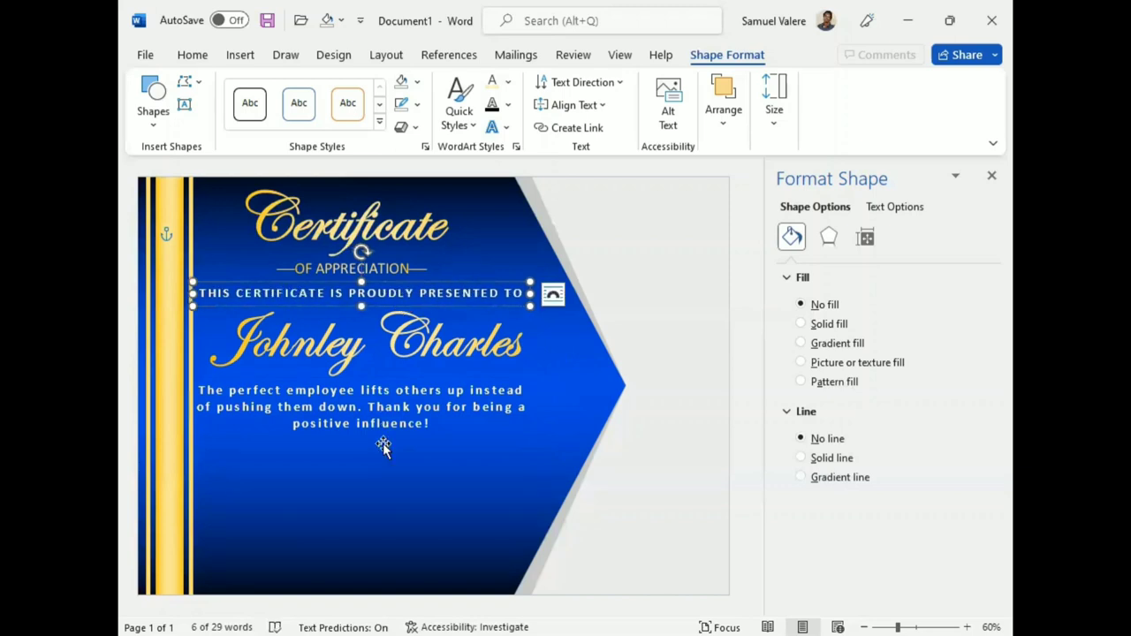
# Fine-tune the message box position, shifting it right and further down the page
pyautogui.click(384, 444)
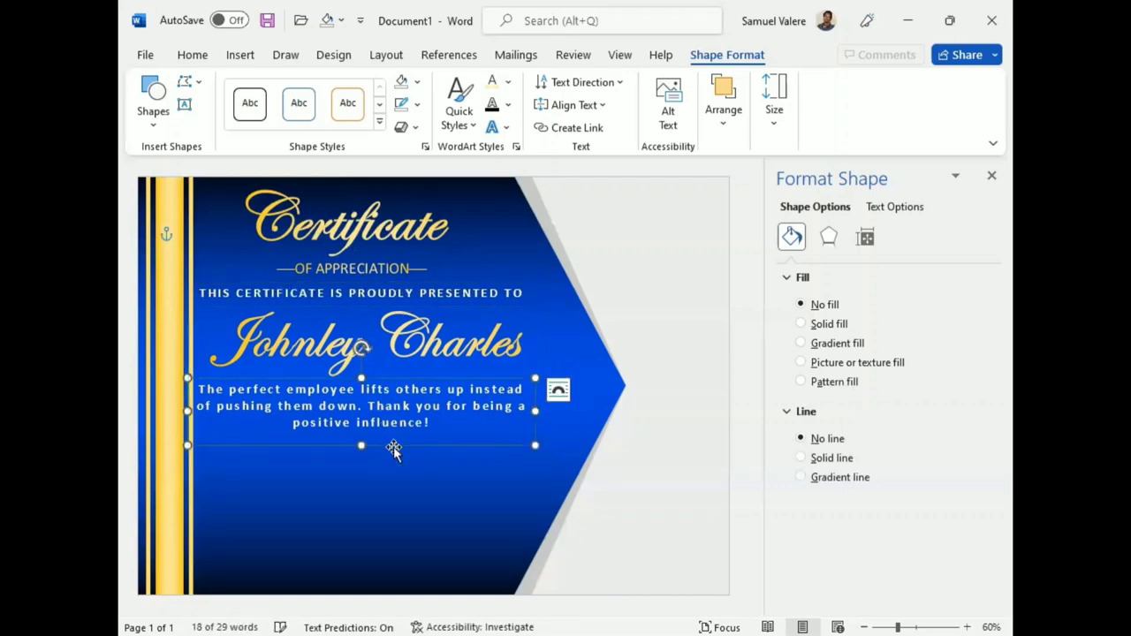
pyautogui.press('Right')
pyautogui.hotkey('ctrl', 'Right')
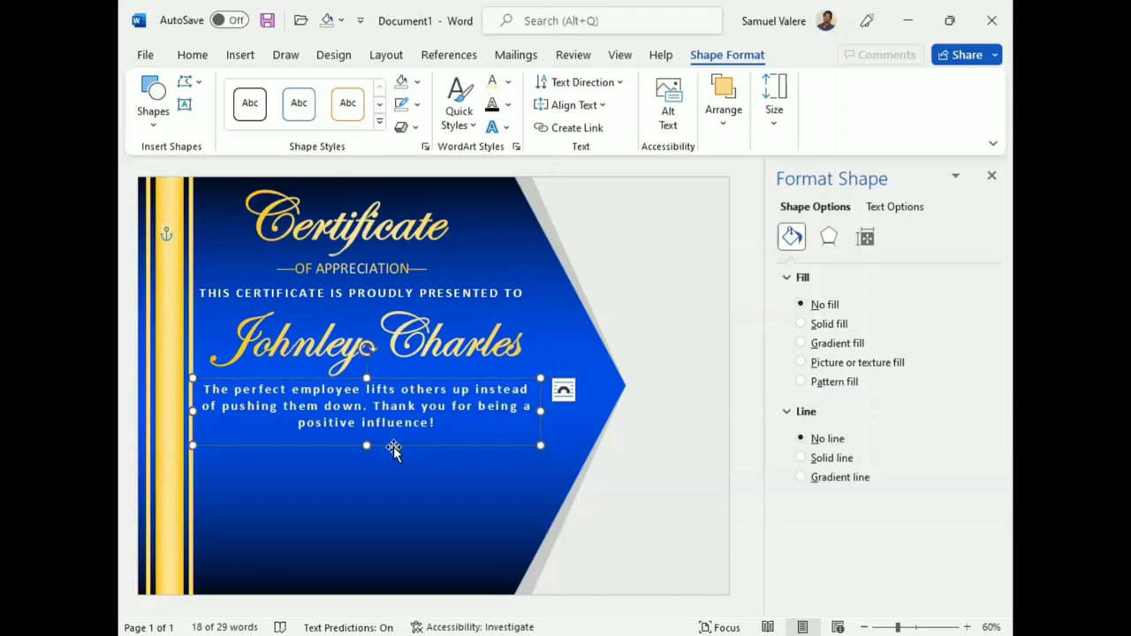
pyautogui.hotkey('ctrl', 'Left')
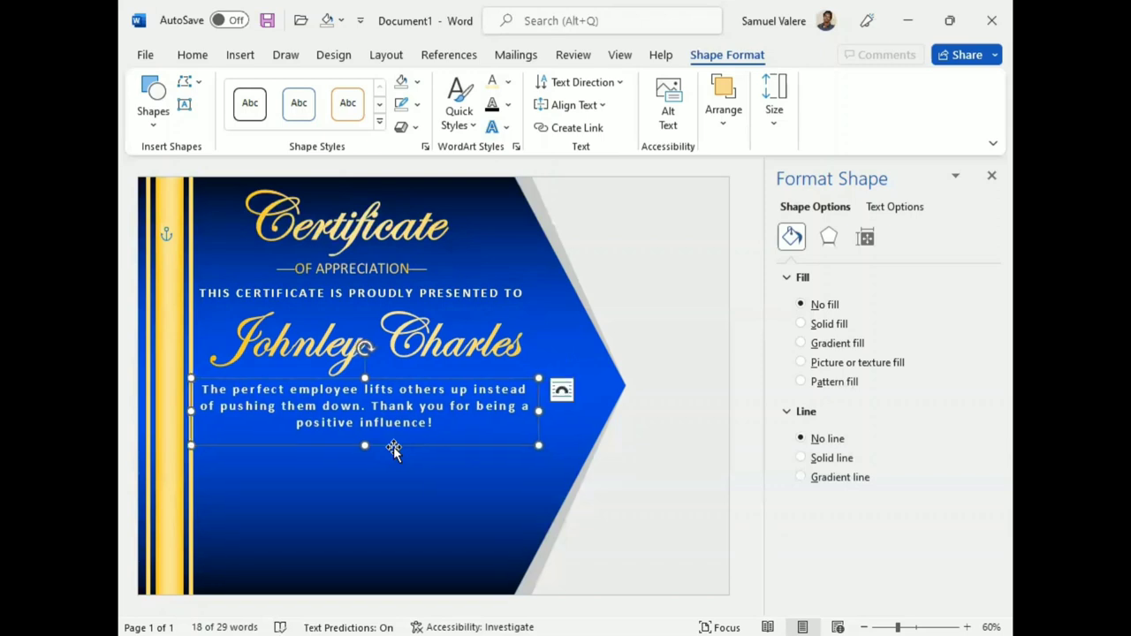
pyautogui.hotkey('ctrl', 'Down')
pyautogui.hotkey('ctrl', 'Up')
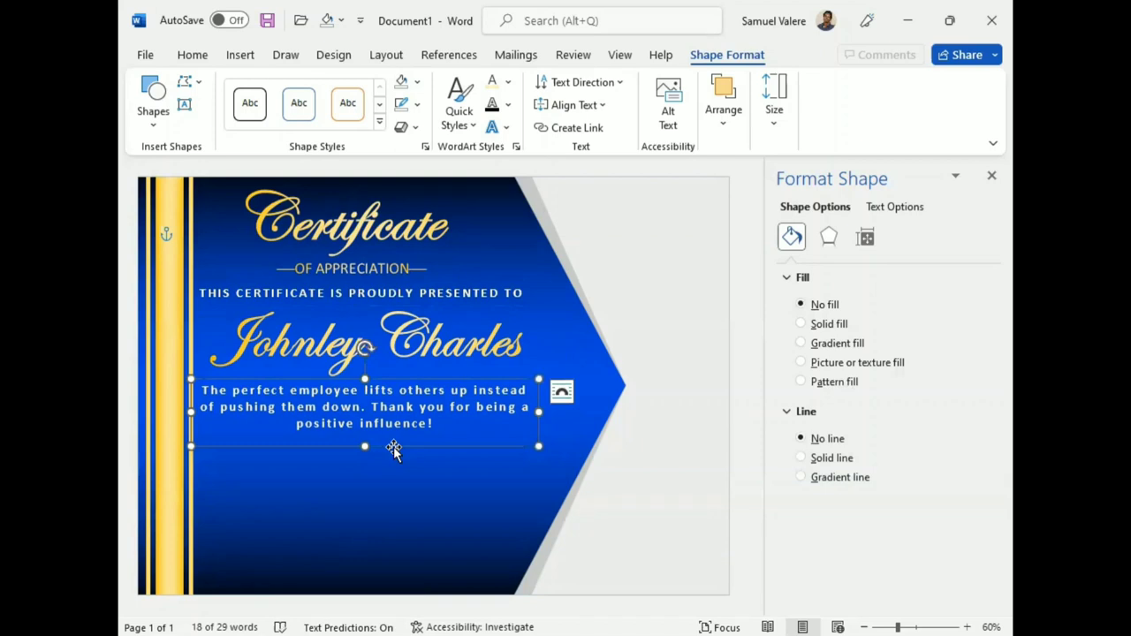
pyautogui.press('Down')
pyautogui.press('Down')
pyautogui.press('Down')
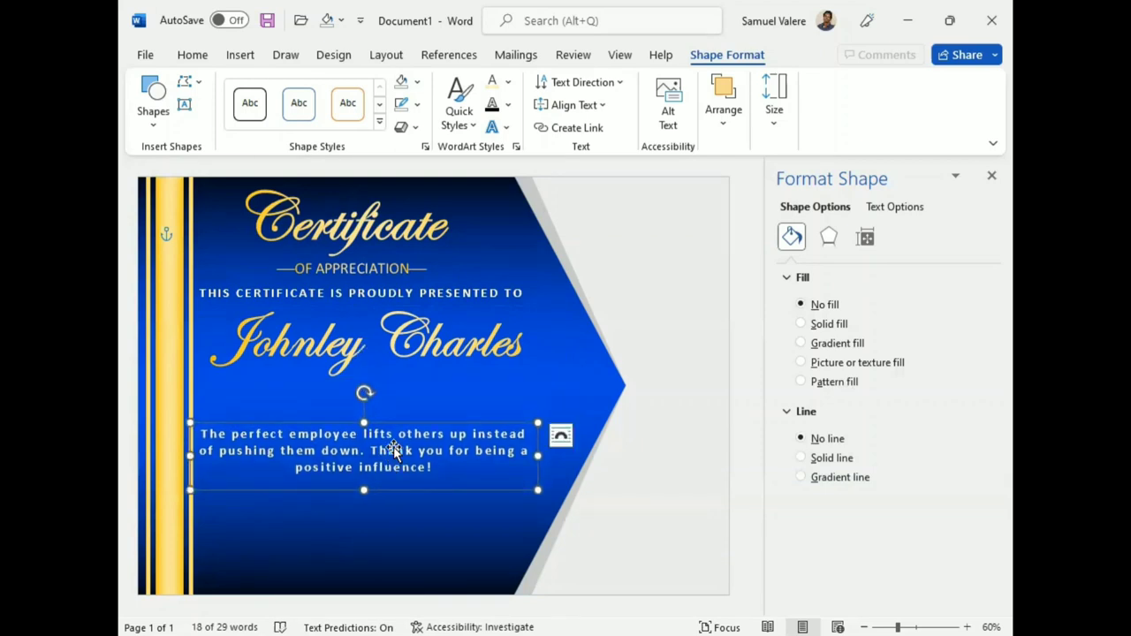
# Widen the message box, enlarge its text, and move it down
pyautogui.hotkey('shift', 'Right')
pyautogui.hotkey('shift', 'Right')
pyautogui.hotkey('shift', 'Right')
pyautogui.hotkey('shift', 'Right')
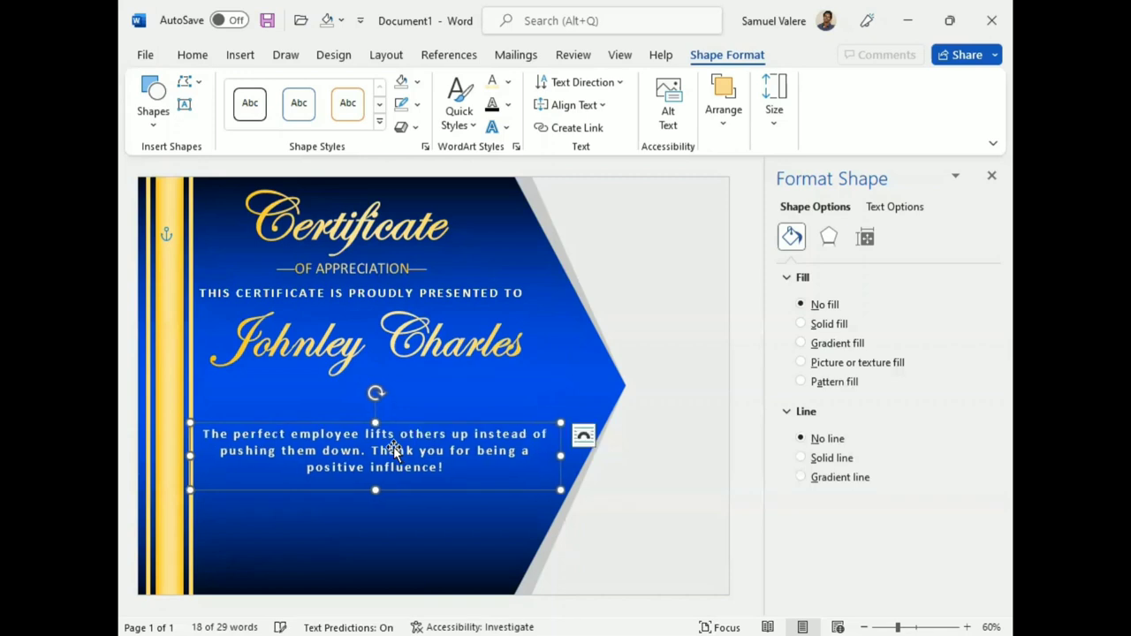
pyautogui.tripleClick(394, 447)
pyautogui.hotkey('ctrl', ']')
pyautogui.press('Escape')
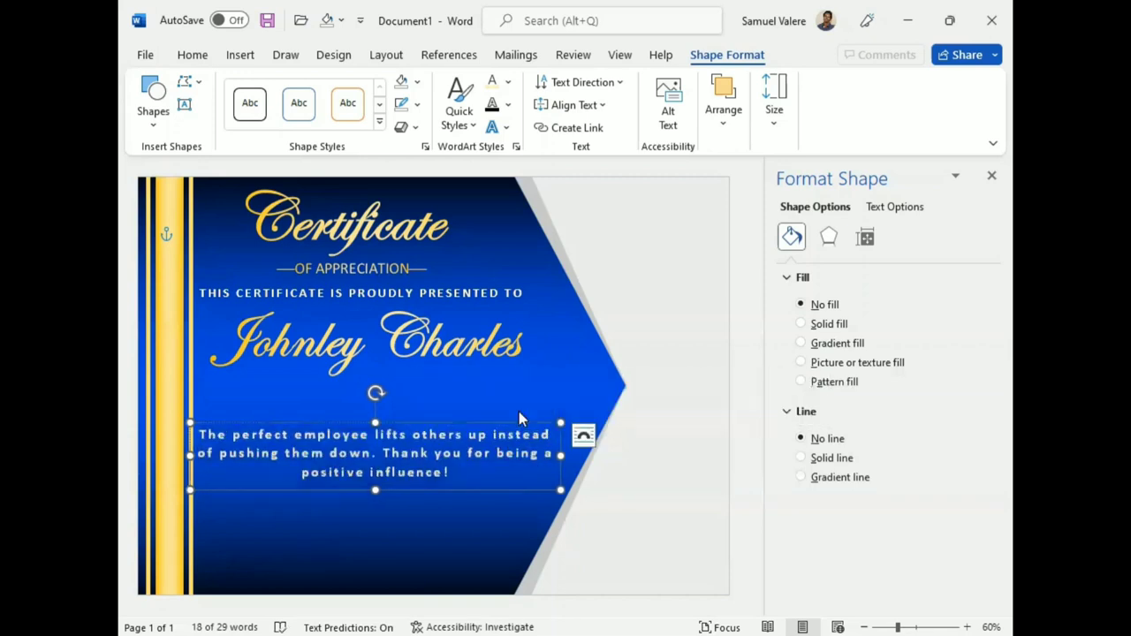
pyautogui.press('Down')
# Shift the recipient's name and presented-to line lower, then select the Certificate title and subtitle
pyautogui.press('Down')
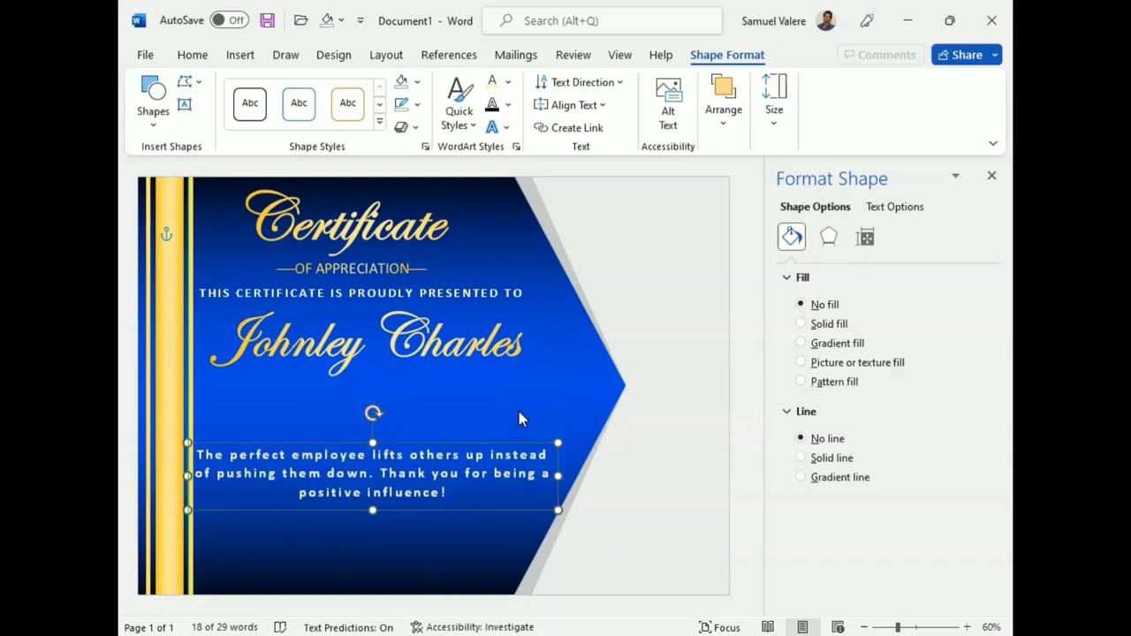
pyautogui.click(387, 402)
pyautogui.press('Down')
pyautogui.press('Down')
pyautogui.press('Down')
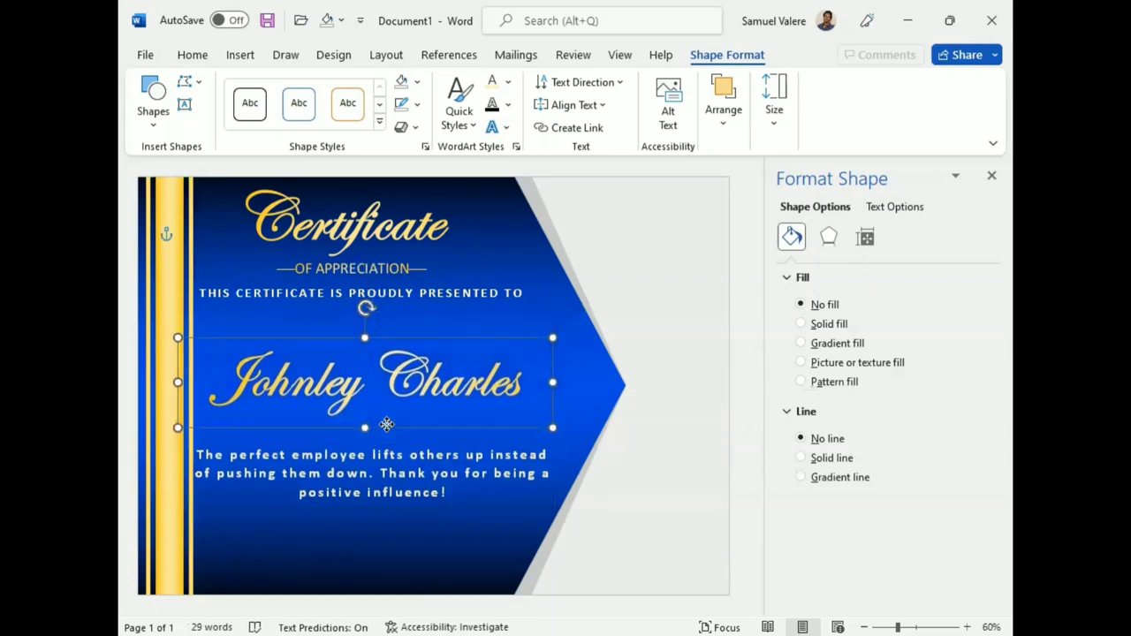
pyautogui.press('Down')
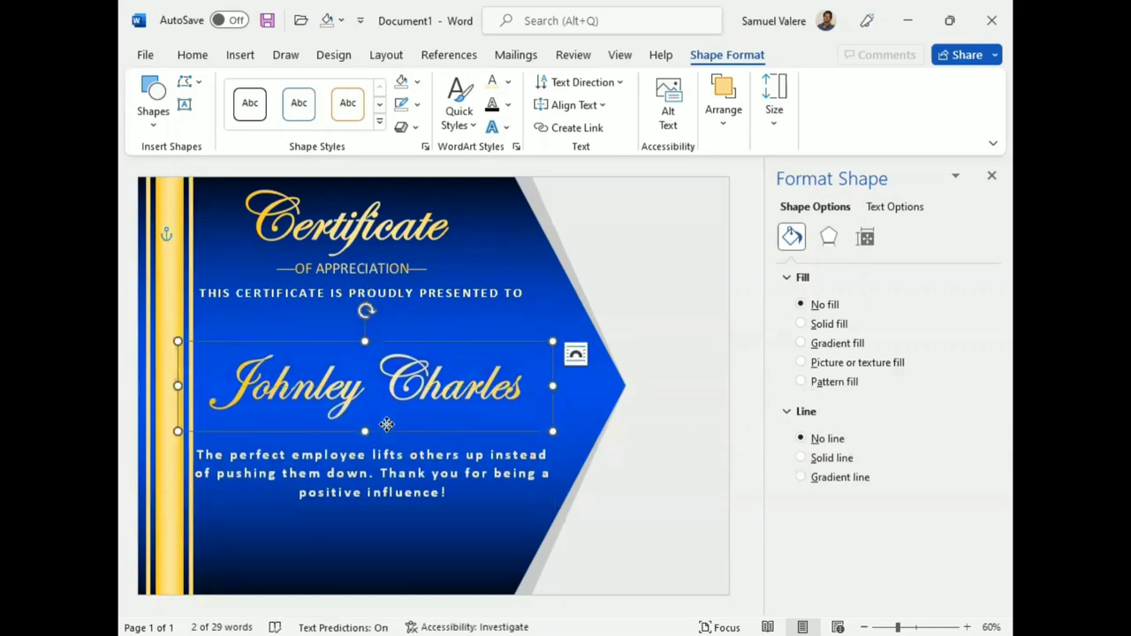
pyautogui.click(387, 307)
pyautogui.press('Down')
pyautogui.press('Down')
pyautogui.press('Down')
pyautogui.press('Down')
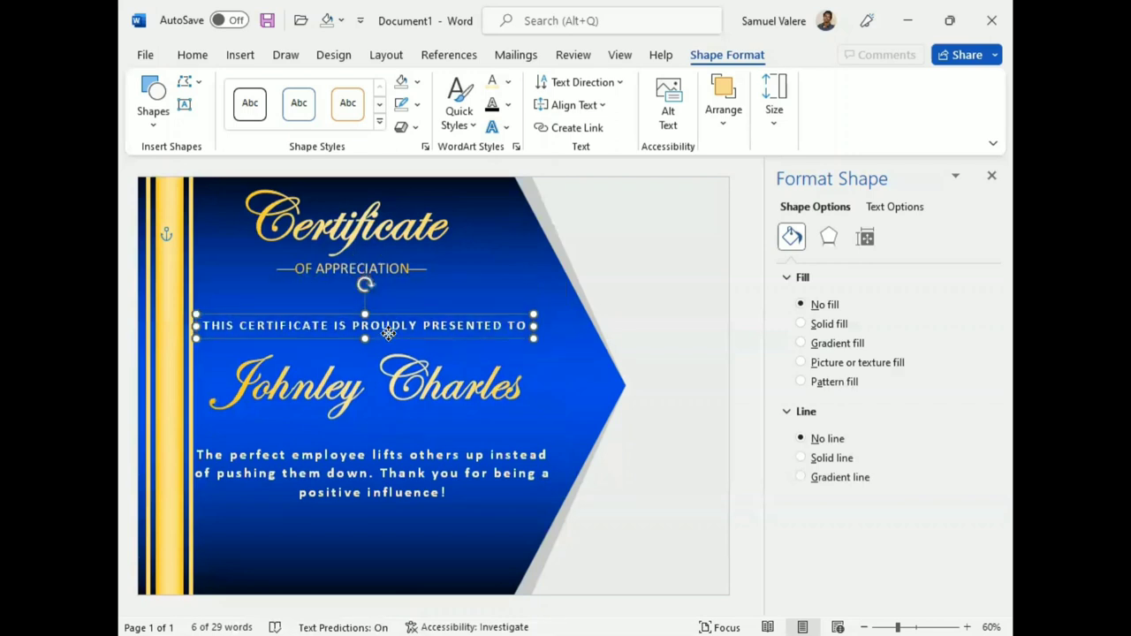
pyautogui.press('Down')
pyautogui.press('Down')
pyautogui.press('Up')
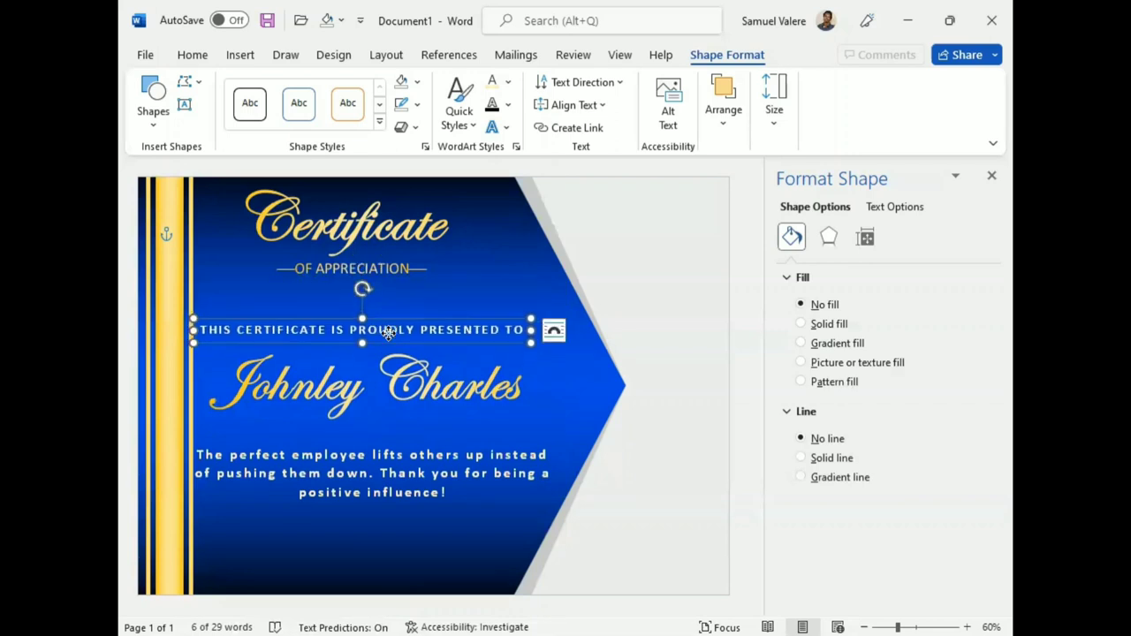
pyautogui.click(364, 268)
pyautogui.keyDown('shift'); pyautogui.click(412, 258); pyautogui.keyUp('shift')
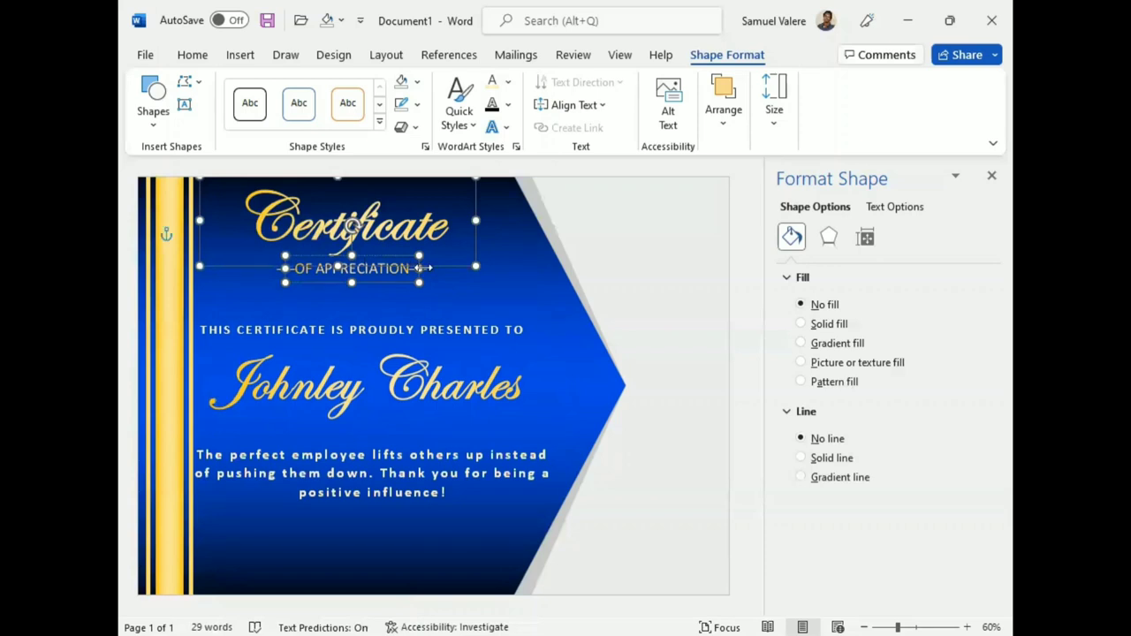
# Move the Certificate heading, OF APPRECIATION text and its decorative lines down together
pyautogui.click(421, 269)
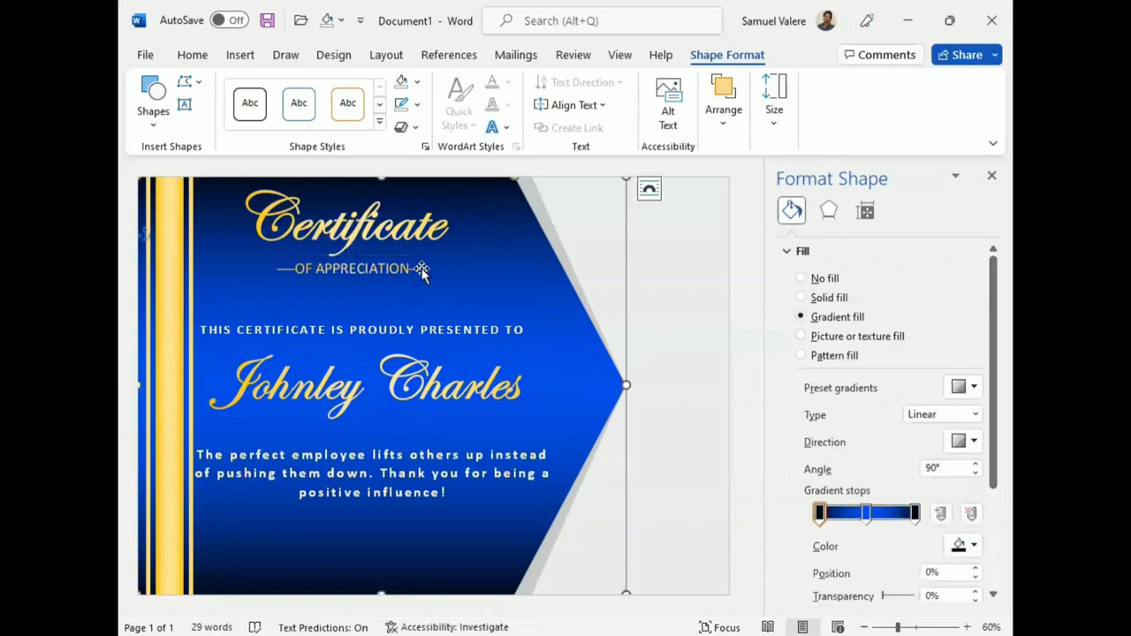
pyautogui.click(422, 269)
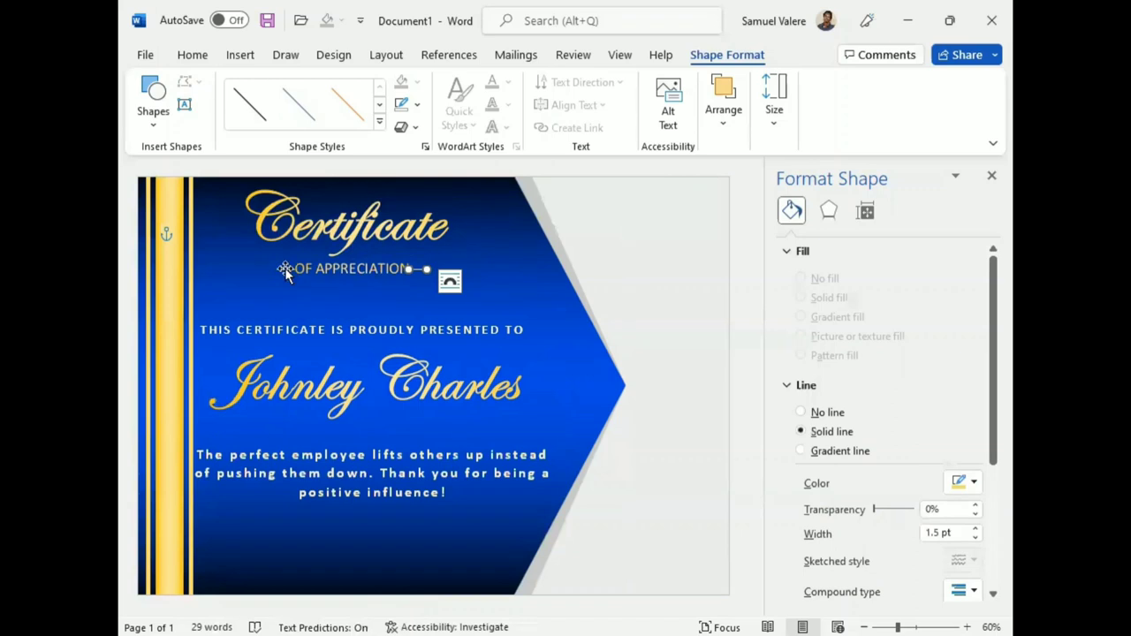
pyautogui.keyDown('shift'); pyautogui.click(285, 268); pyautogui.keyUp('shift')
pyautogui.keyDown('shift'); pyautogui.click(322, 267); pyautogui.keyUp('shift')
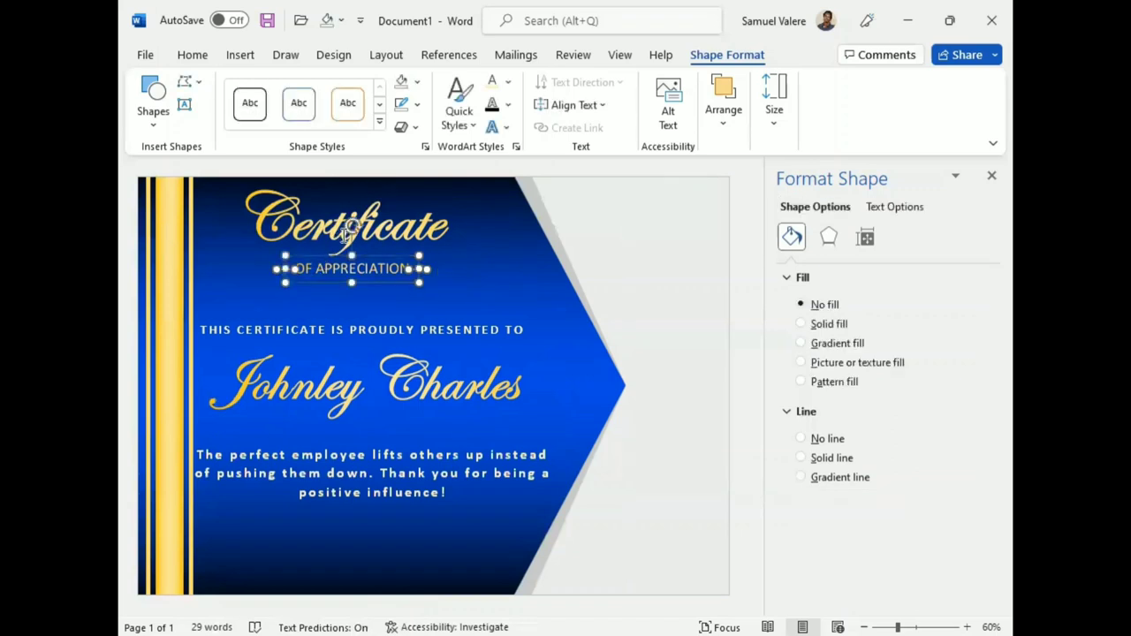
pyautogui.keyDown('shift'); pyautogui.click(336, 223); pyautogui.keyUp('shift')
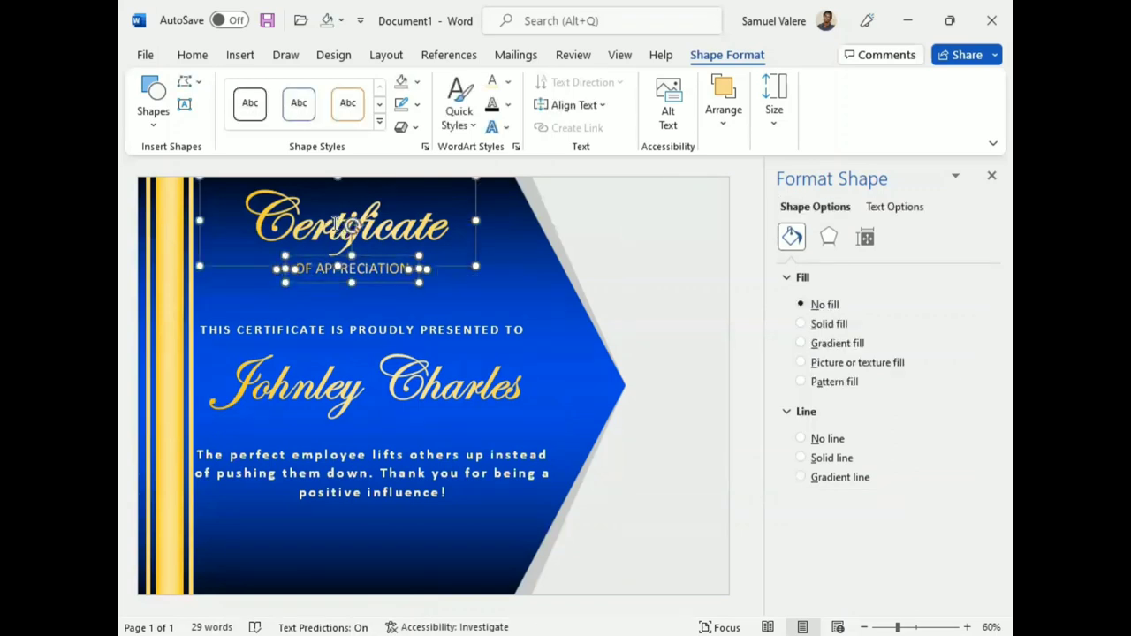
pyautogui.press('Down')
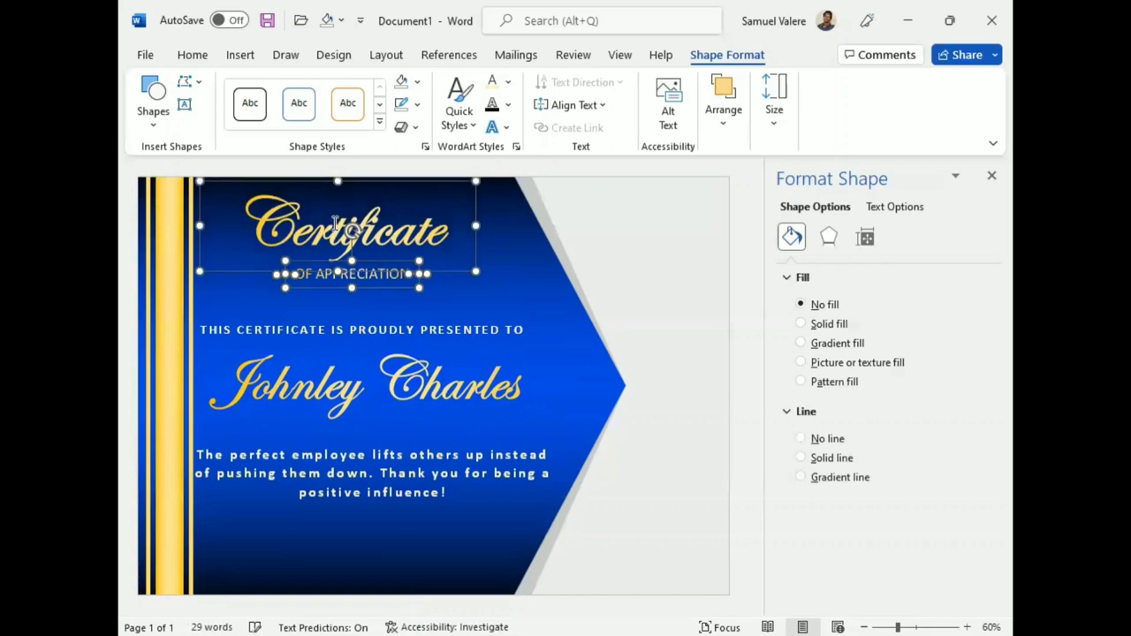
pyautogui.press('Down')
pyautogui.press('Down')
pyautogui.press('Down')
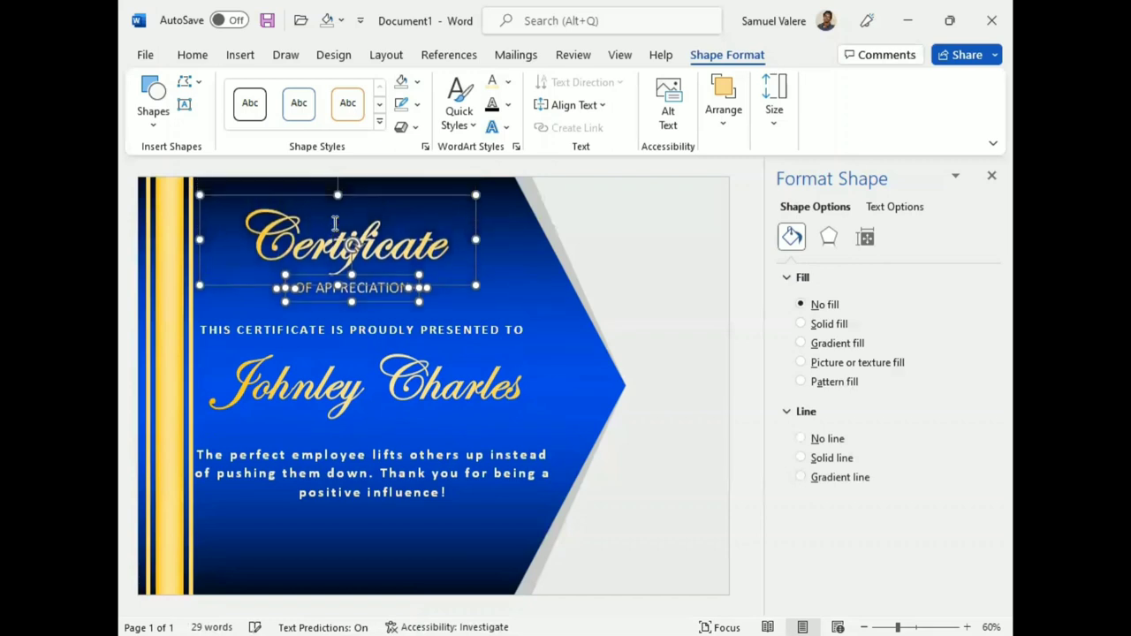
pyautogui.press('Down')
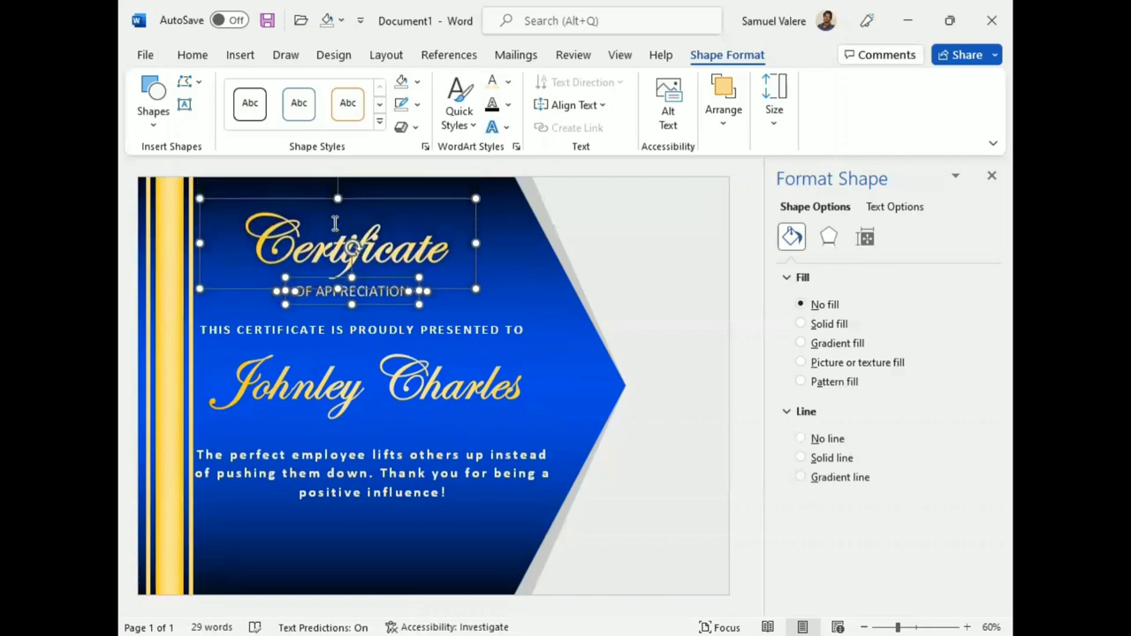
pyautogui.press('Down')
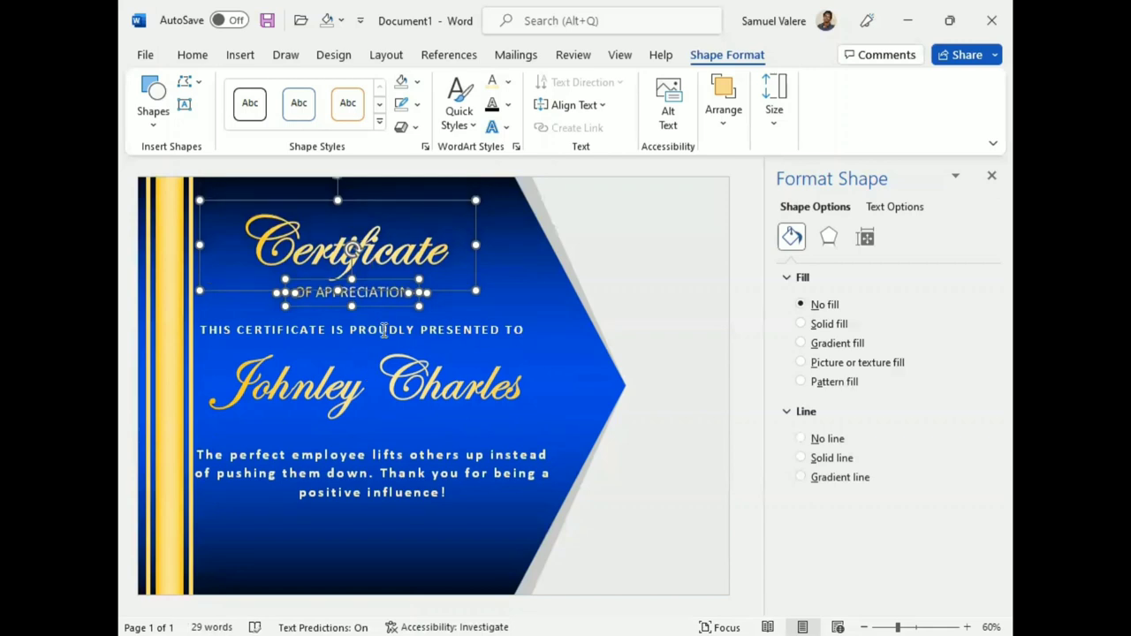
# Nudge the presented-to line and the recipient's name slightly lower
pyautogui.click(405, 332)
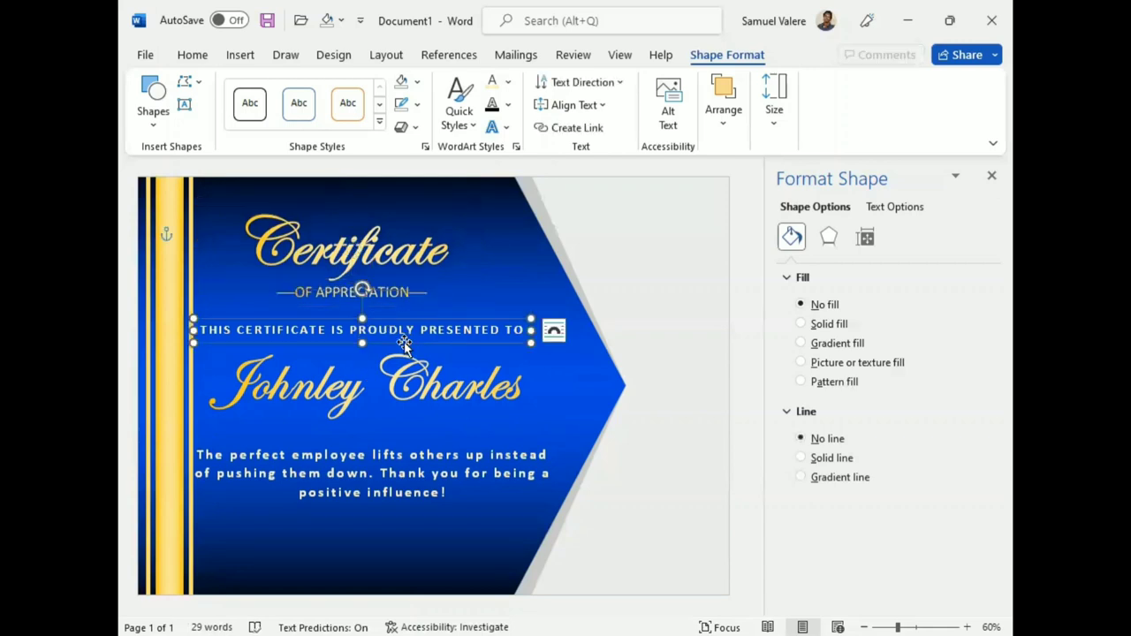
pyautogui.press('Down')
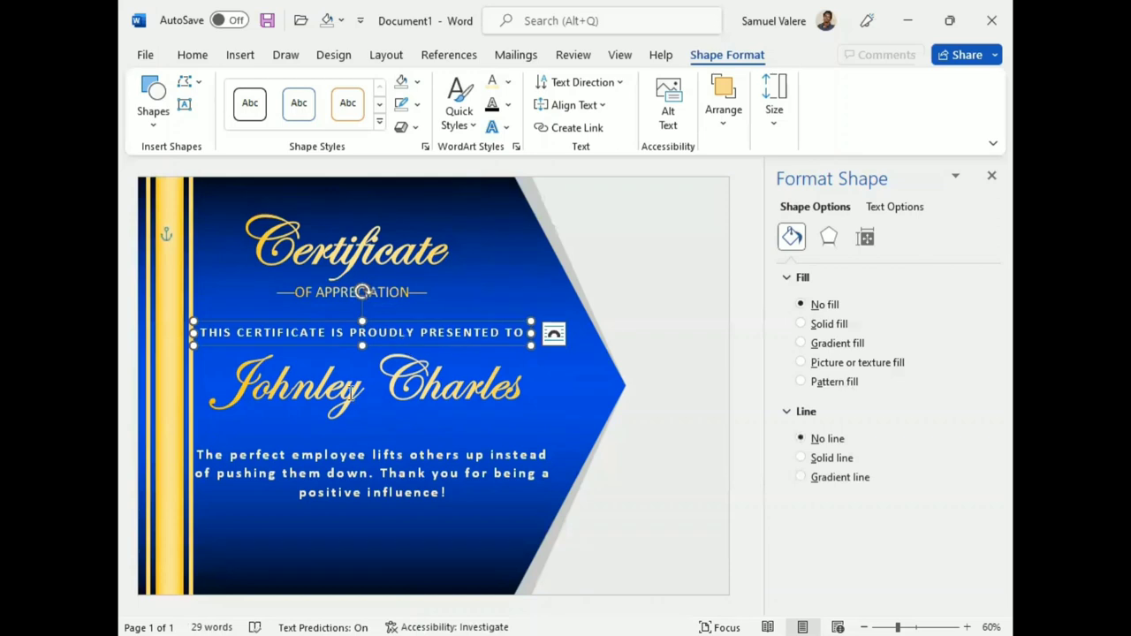
pyautogui.click(385, 433)
pyautogui.press('Down')
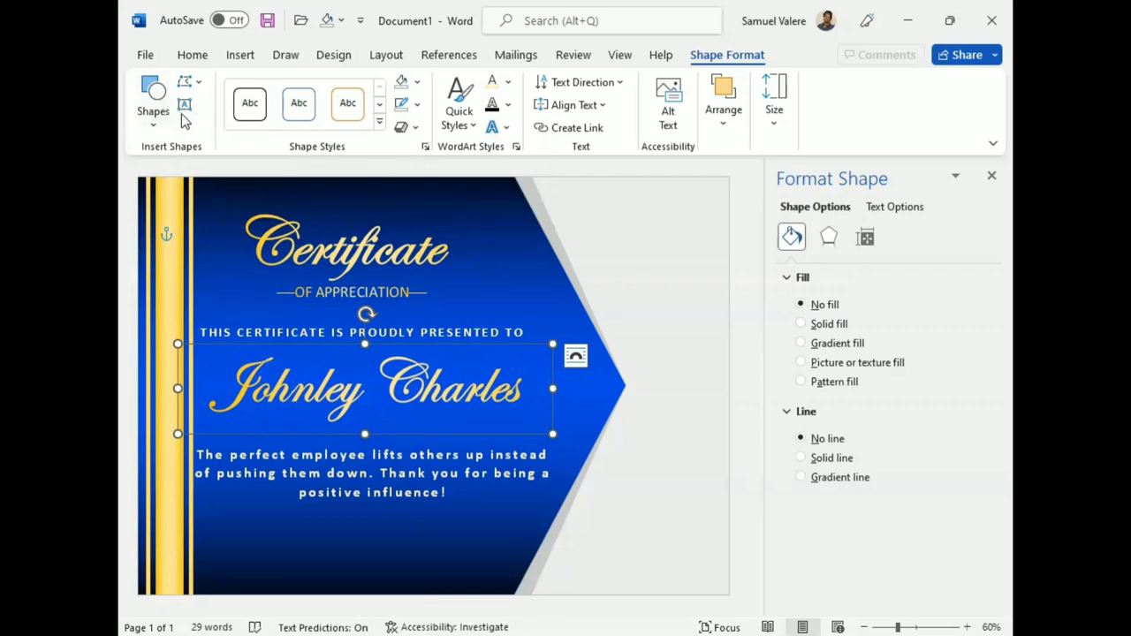
# Draw a short horizontal line right of the arrow, make it 1½ pt, and move it lower
pyautogui.click(153, 101)
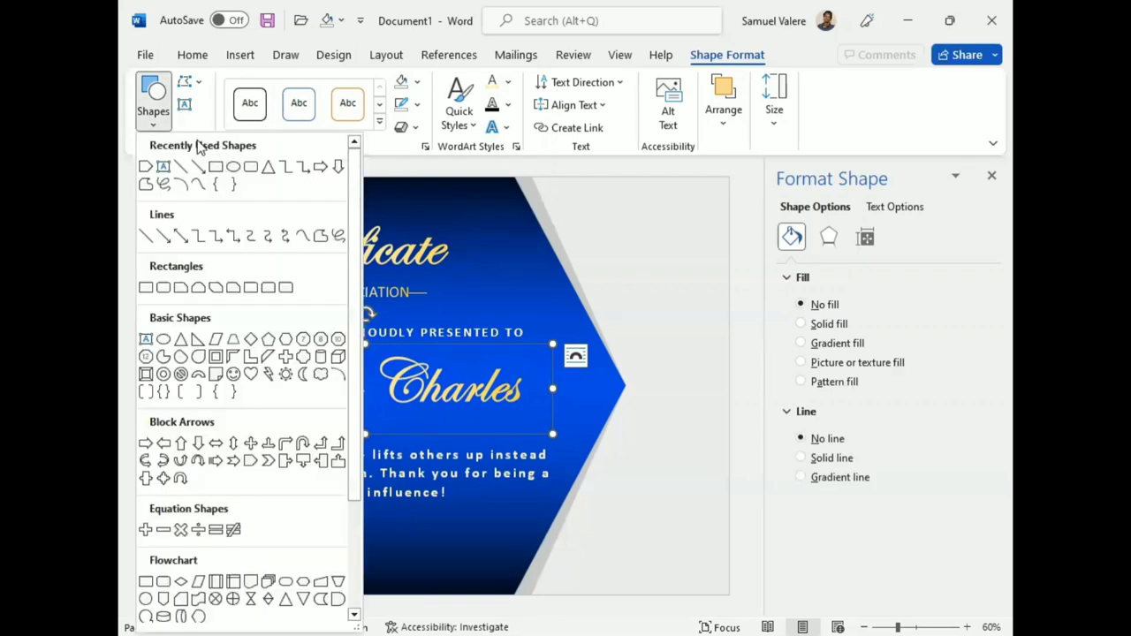
pyautogui.click(180, 167)
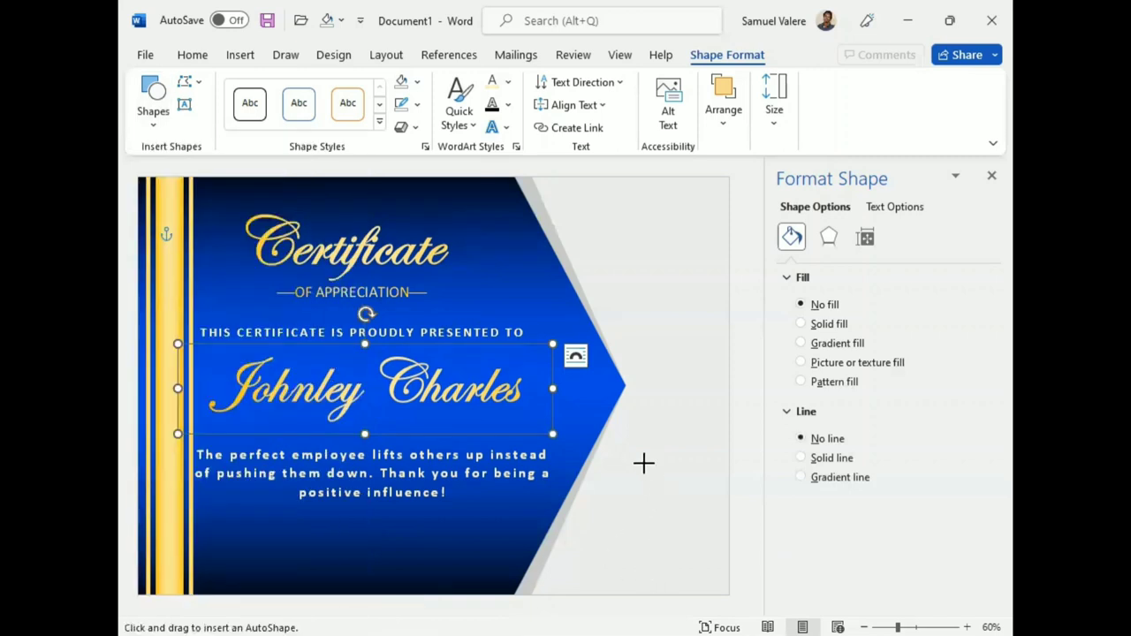
pyautogui.moveTo(630, 459); pyautogui.dragTo(694, 460)
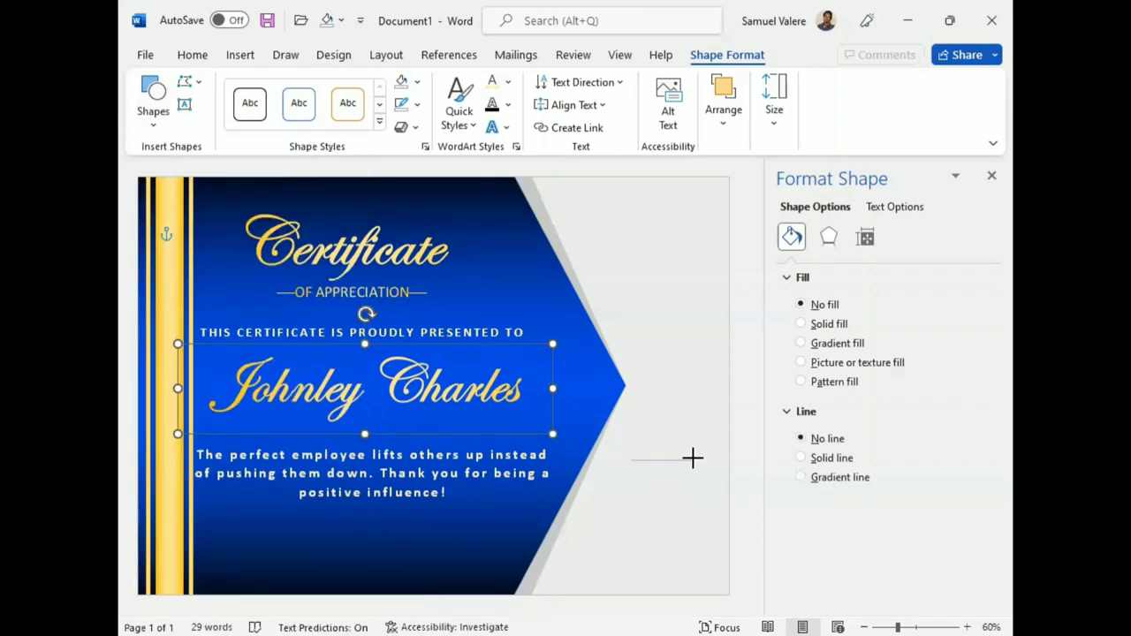
pyautogui.moveTo(695, 461); pyautogui.dragTo(629, 458)
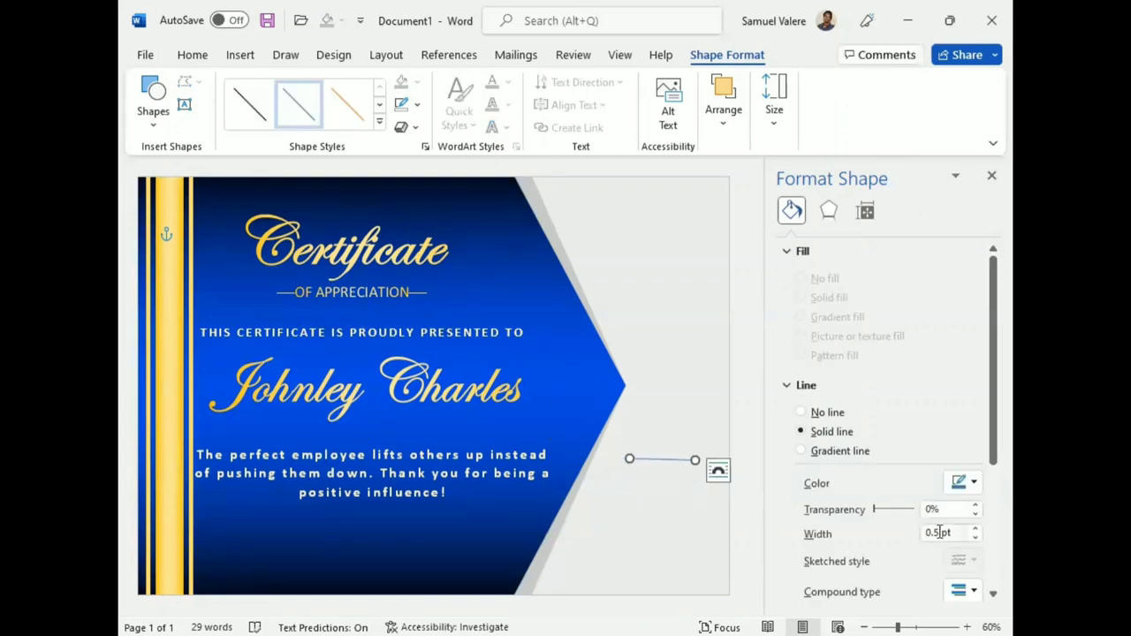
pyautogui.click(991, 176)
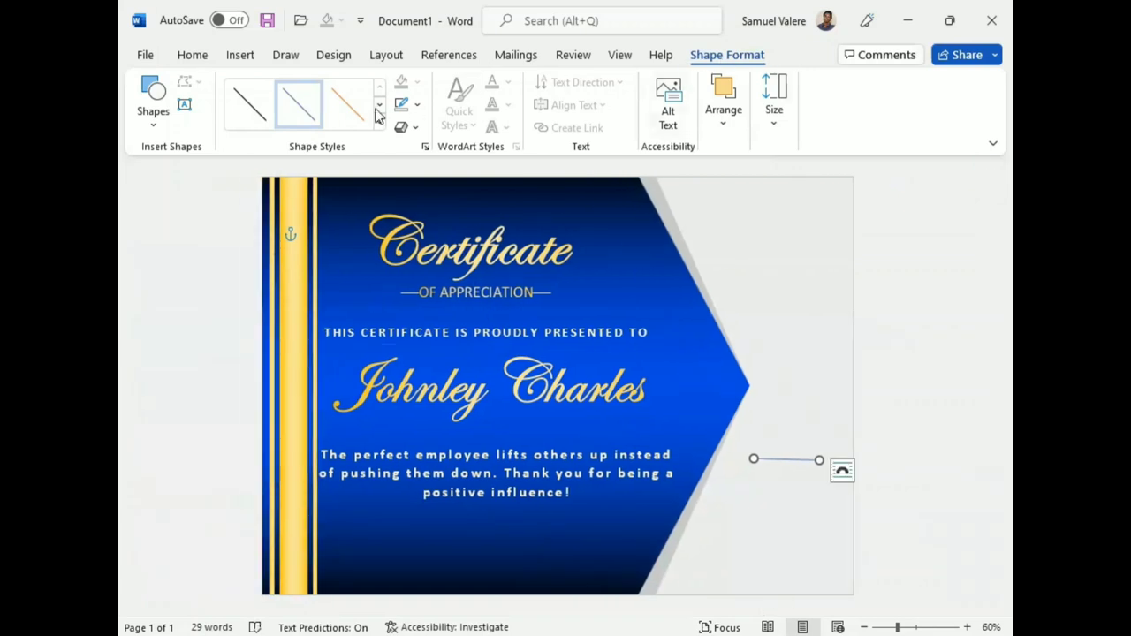
pyautogui.moveTo(538, 351)
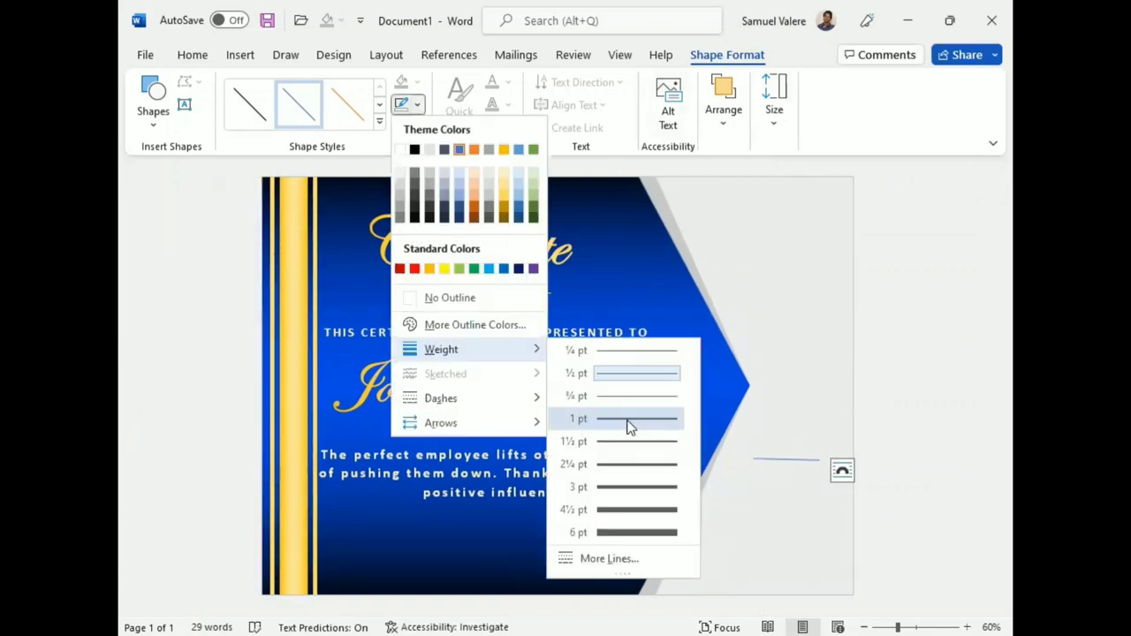
pyautogui.click(629, 441)
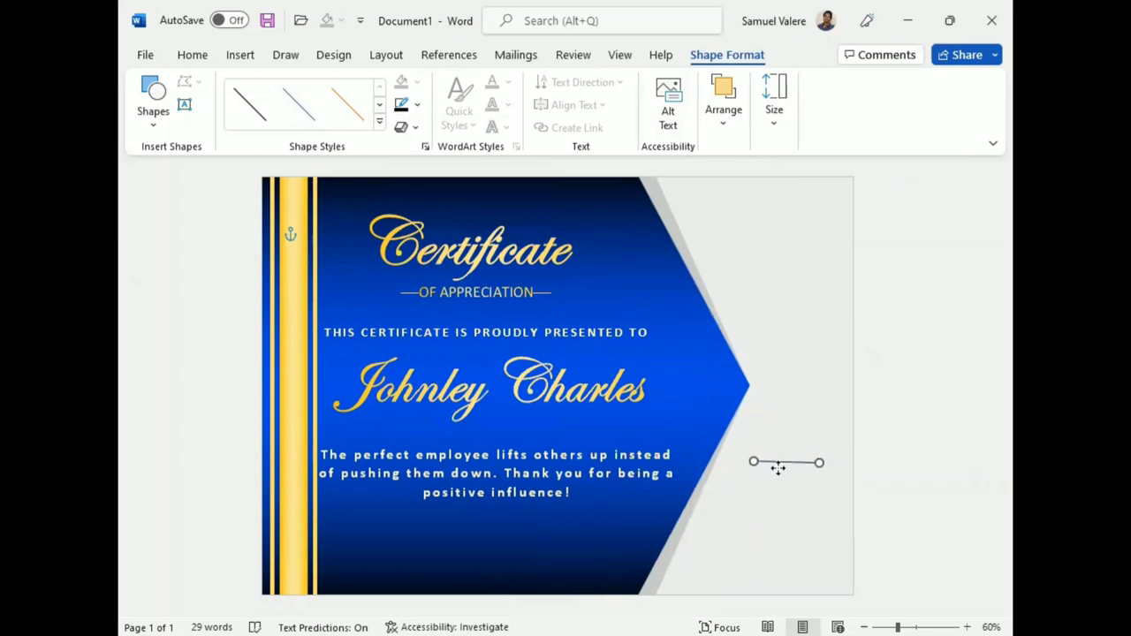
pyautogui.moveTo(777, 460)
pyautogui.mouseDown()
pyautogui.moveTo(776, 540)
pyautogui.moveTo(745, 543)
pyautogui.mouseUp()
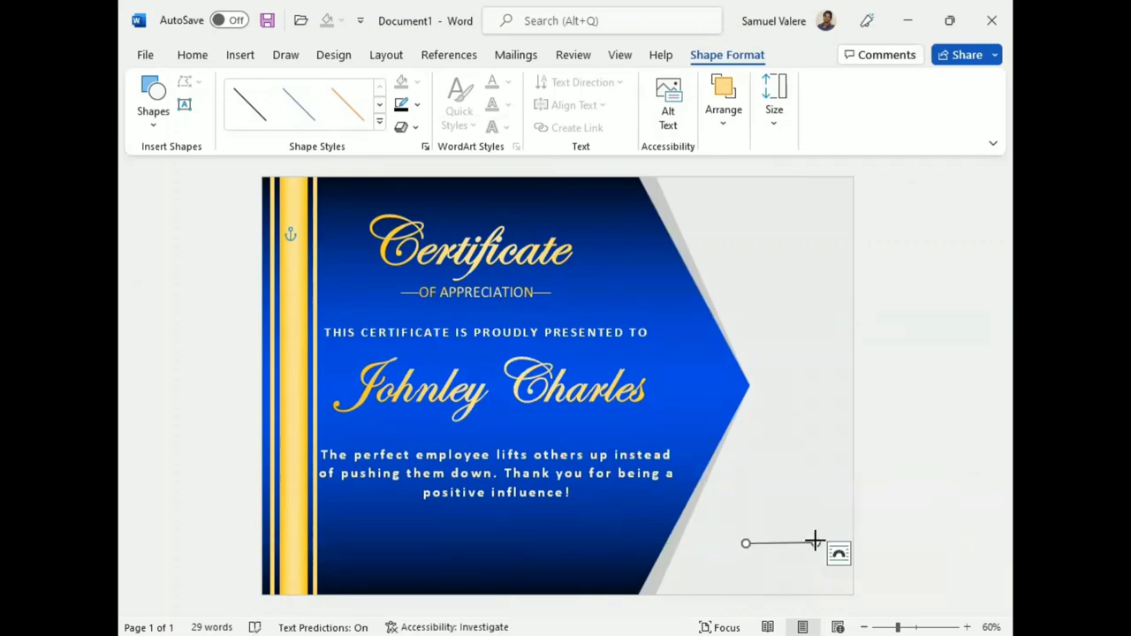
# Nudge the short line slightly right and down into position
pyautogui.moveTo(808, 541); pyautogui.dragTo(811, 554)
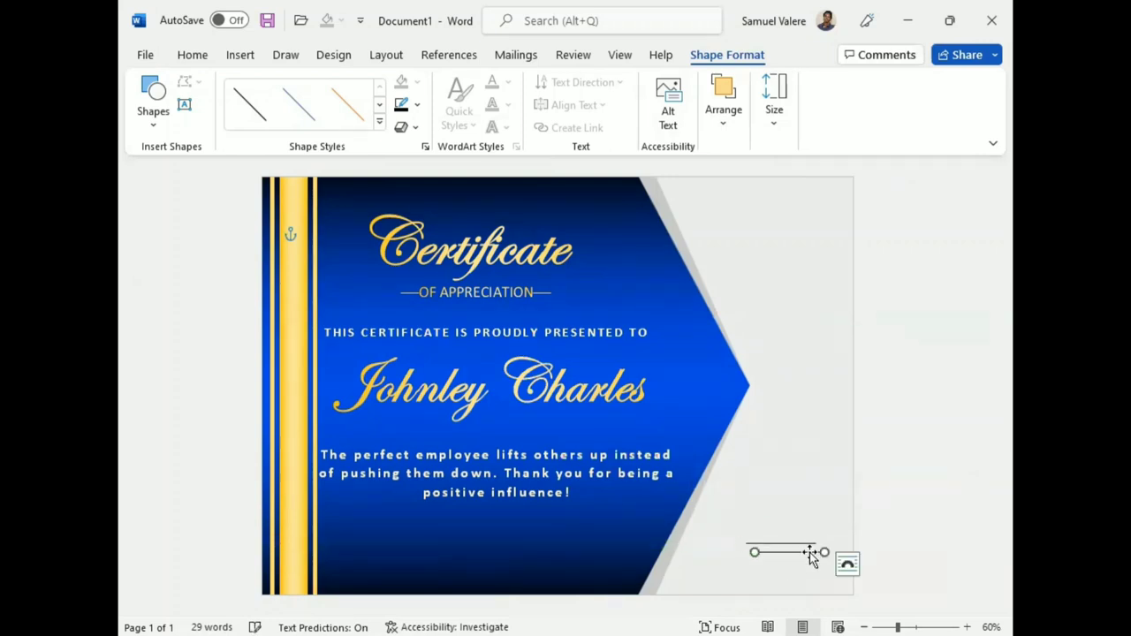
pyautogui.click(791, 555)
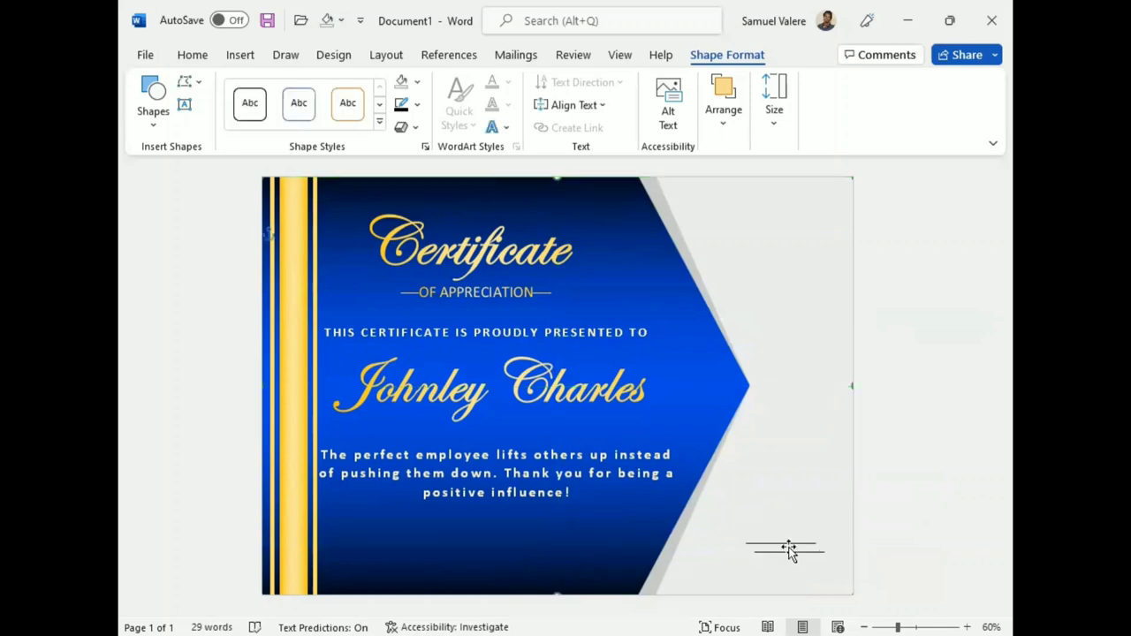
pyautogui.click(784, 552)
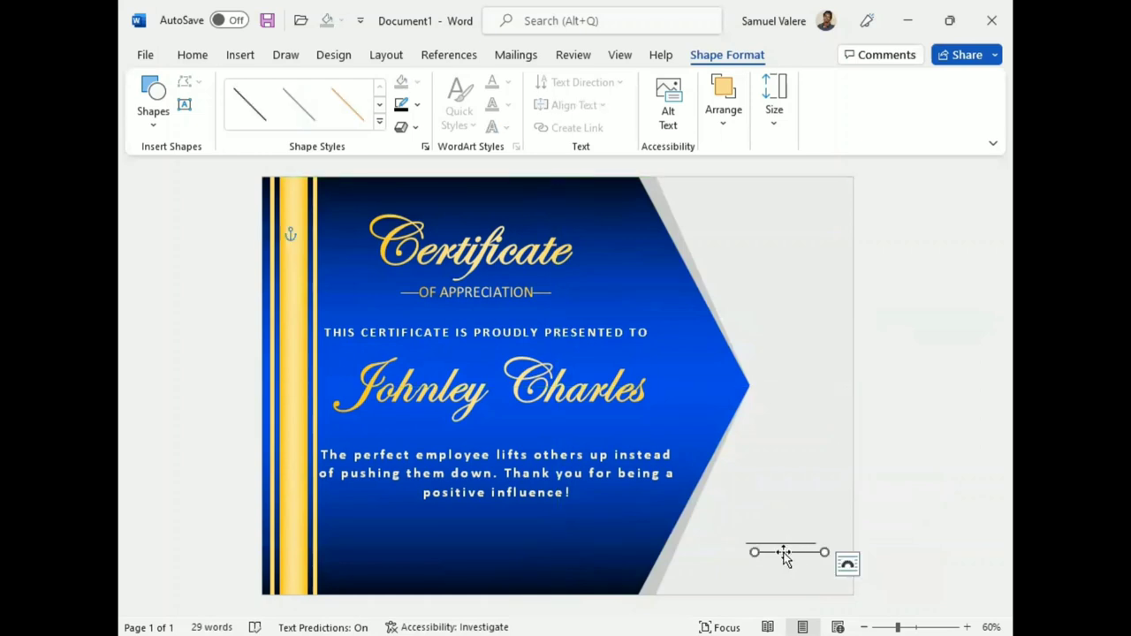
pyautogui.click(781, 548)
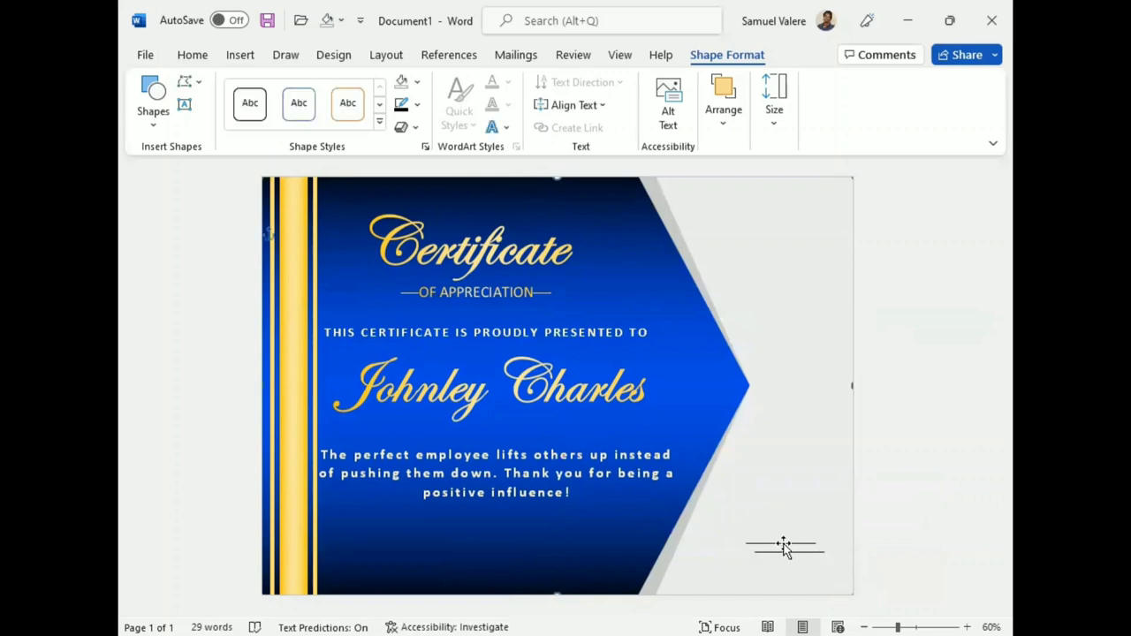
pyautogui.click(832, 534)
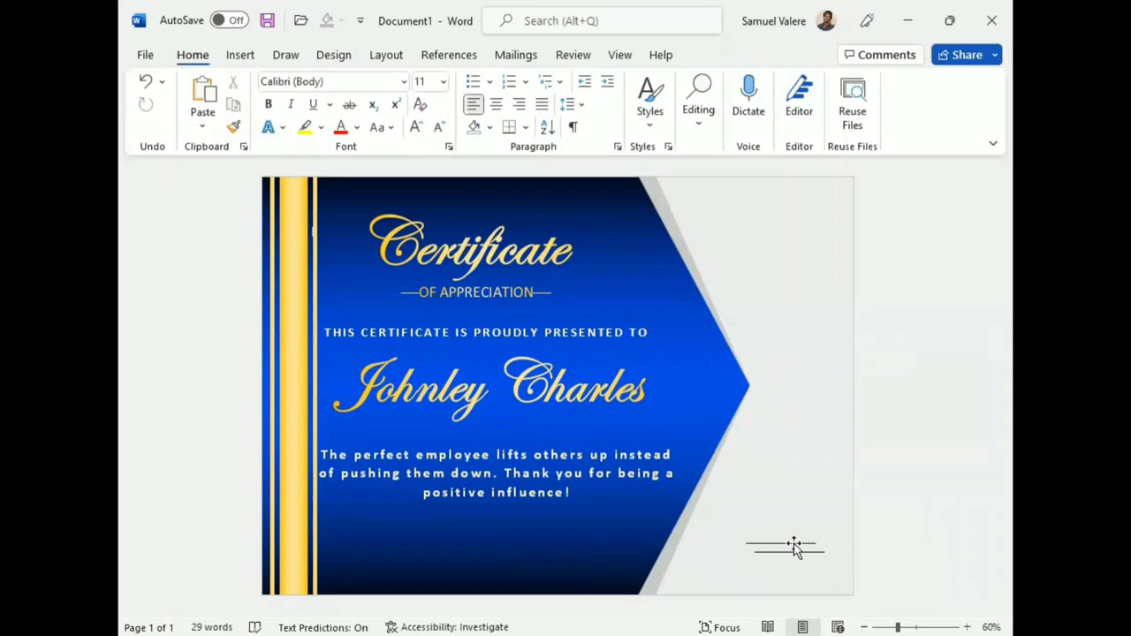
pyautogui.click(792, 548)
pyautogui.click(803, 546)
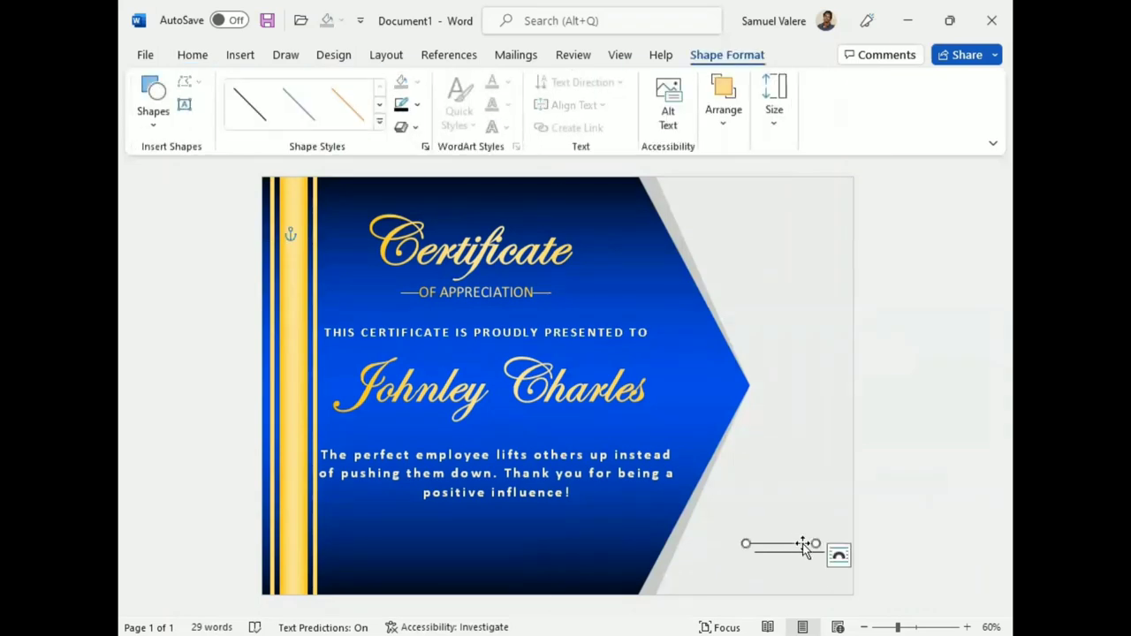
pyautogui.press('Right')
pyautogui.press('Right')
pyautogui.press('Down')
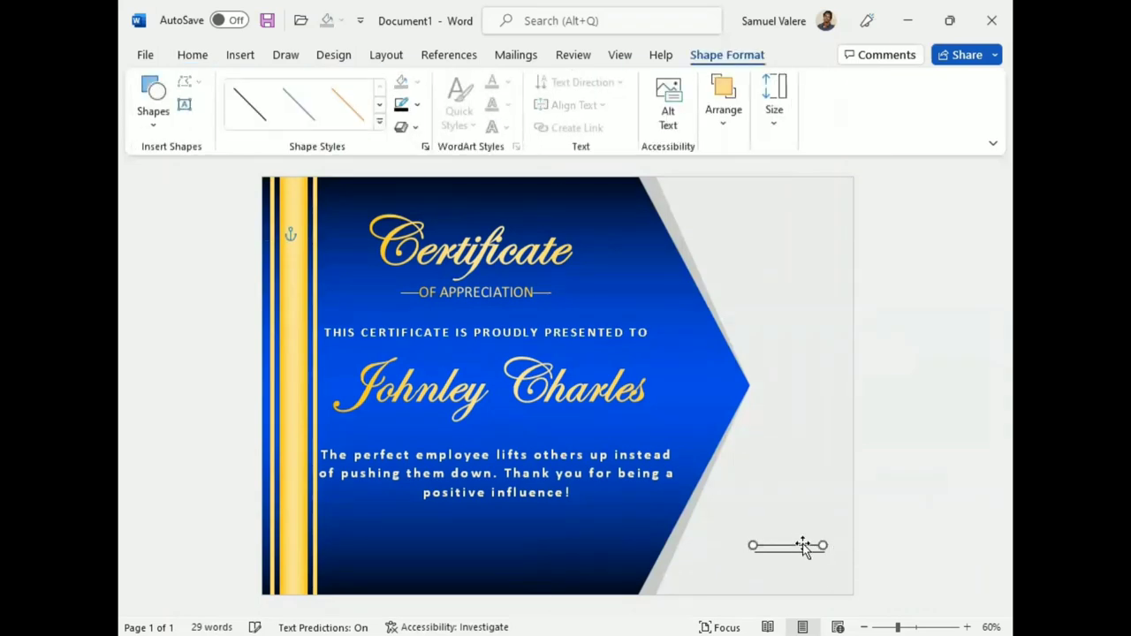
pyautogui.press('Down')
# Copy the line and move the duplicate up above the original
pyautogui.hotkey('ctrl', 'c')
pyautogui.hotkey('ctrl', 'v')
pyautogui.press('Up')
pyautogui.press('Up')
pyautogui.press('Up')
pyautogui.press('Up')
pyautogui.press('Up')
pyautogui.press('Up')
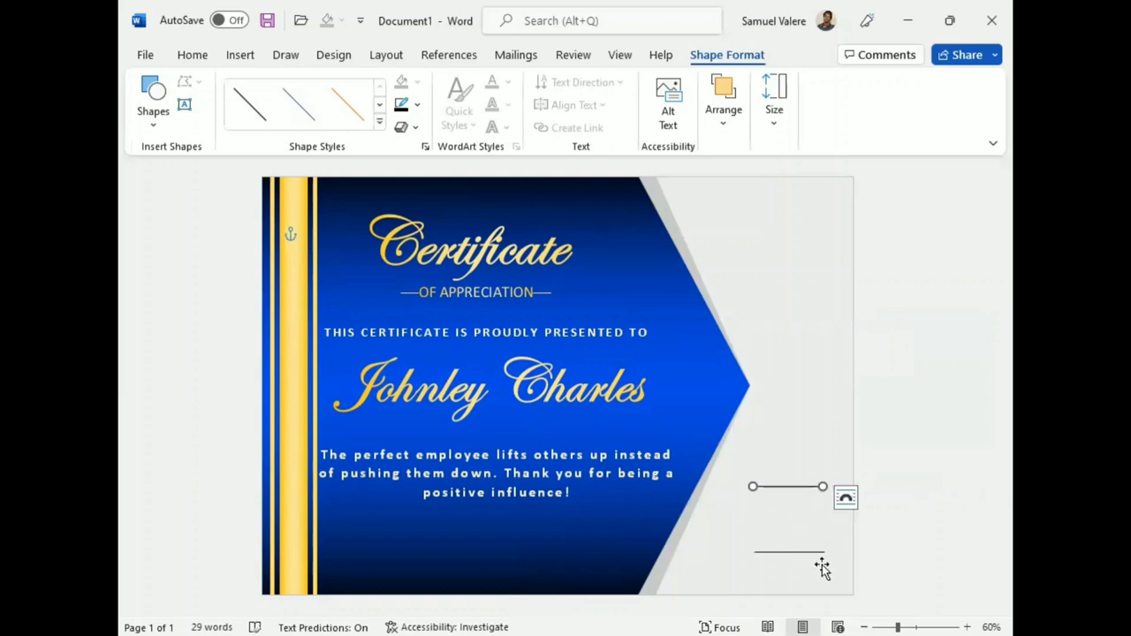
# Add a text box under the upper line reading SIGNATURE, centred, size 14, in capitals
pyautogui.click(183, 106)
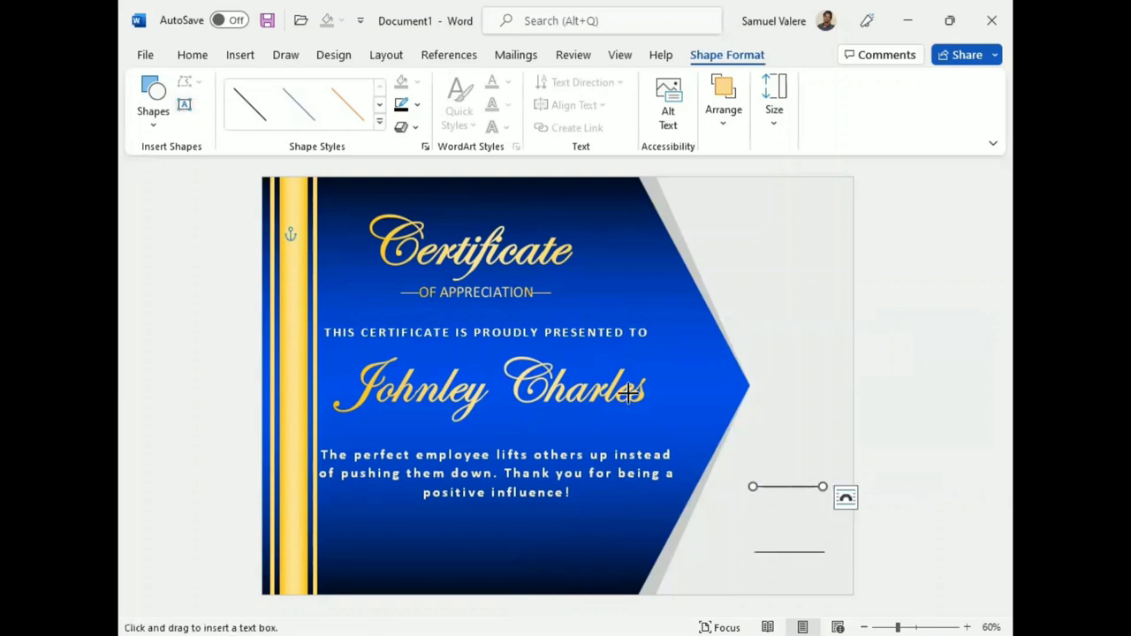
pyautogui.moveTo(760, 492); pyautogui.dragTo(820, 514)
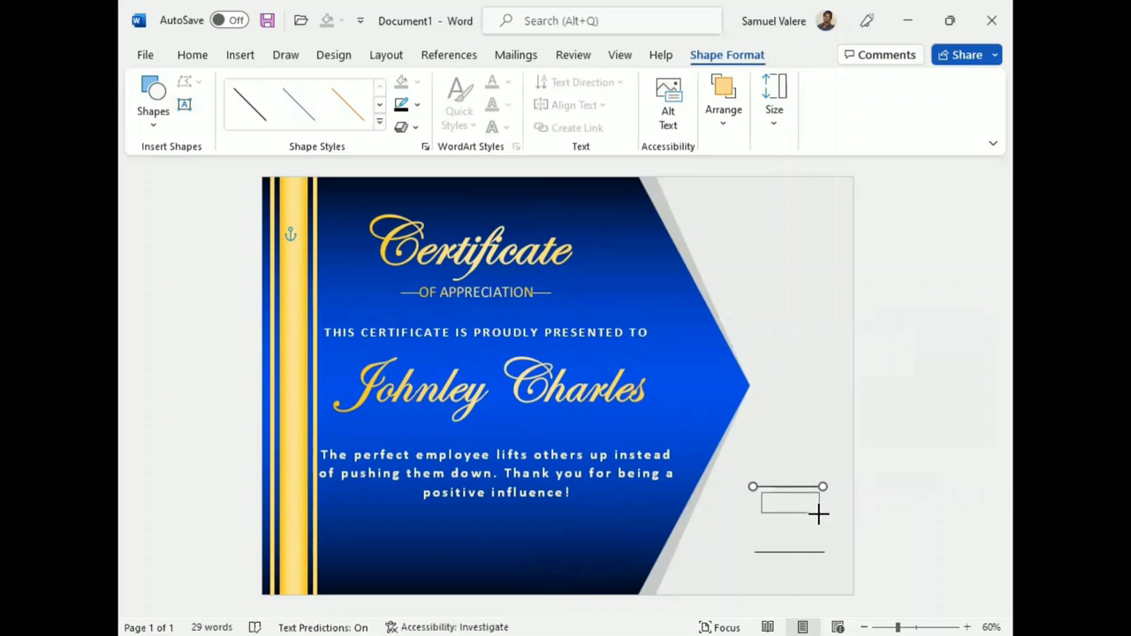
pyautogui.write('4')
pyautogui.write('Signature')
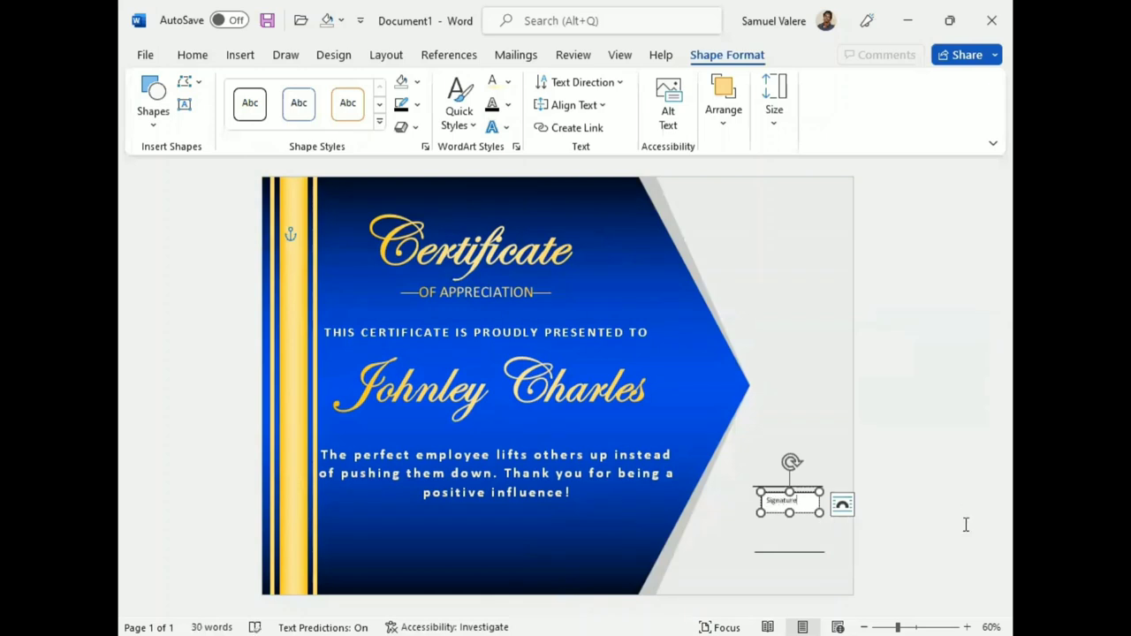
pyautogui.doubleClick(781, 500)
pyautogui.click(192, 54)
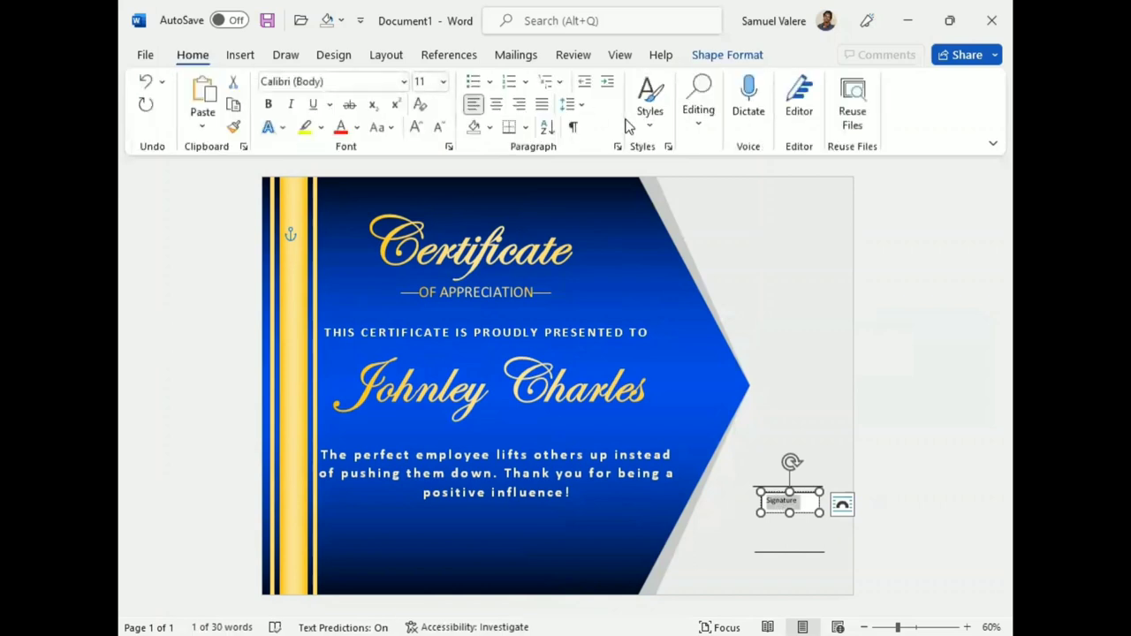
pyautogui.click(497, 105)
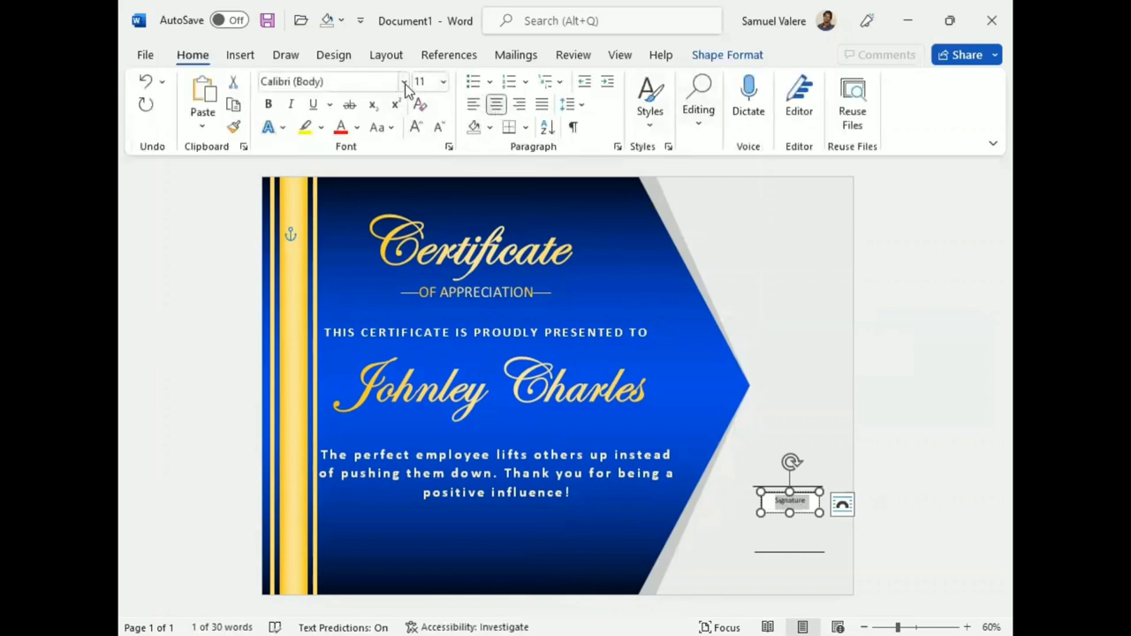
pyautogui.click(415, 127)
pyautogui.click(414, 127)
pyautogui.hotkey('shift', 'F3')
# Remove the SIGNATURE box's outline and fill, and nudge it up slightly
pyautogui.click(726, 54)
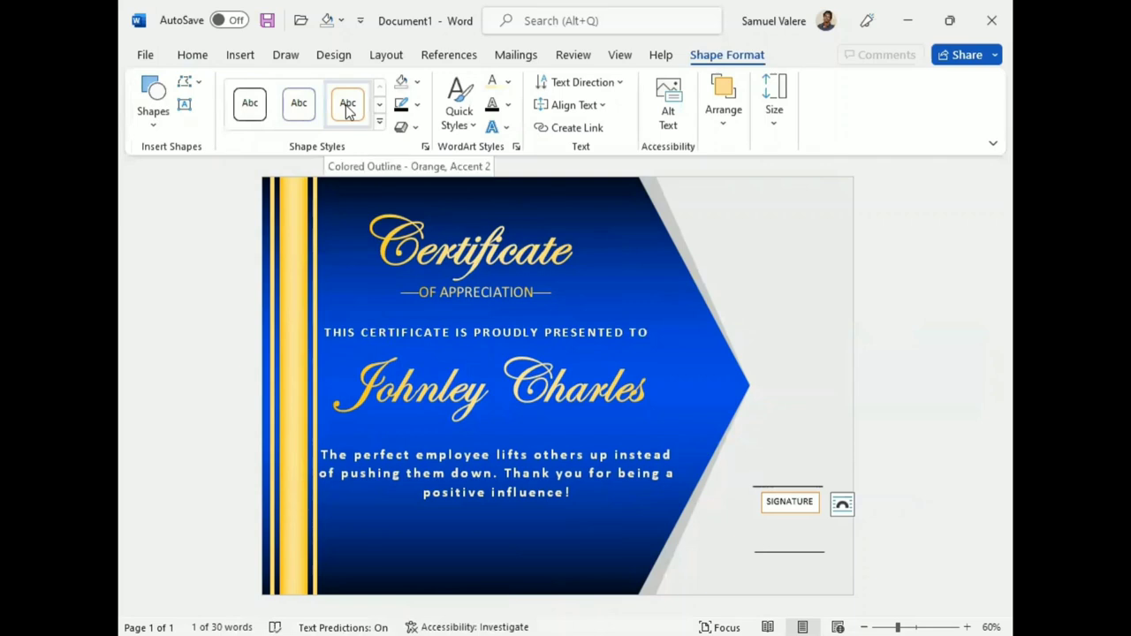
pyautogui.click(416, 104)
pyautogui.click(407, 300)
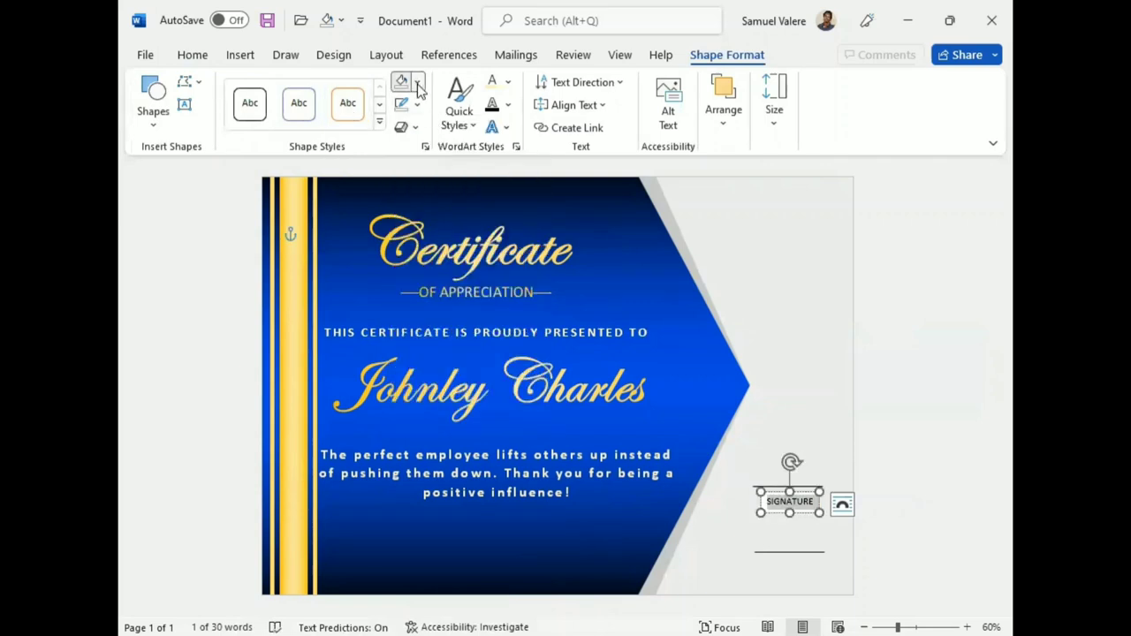
pyautogui.click(411, 276)
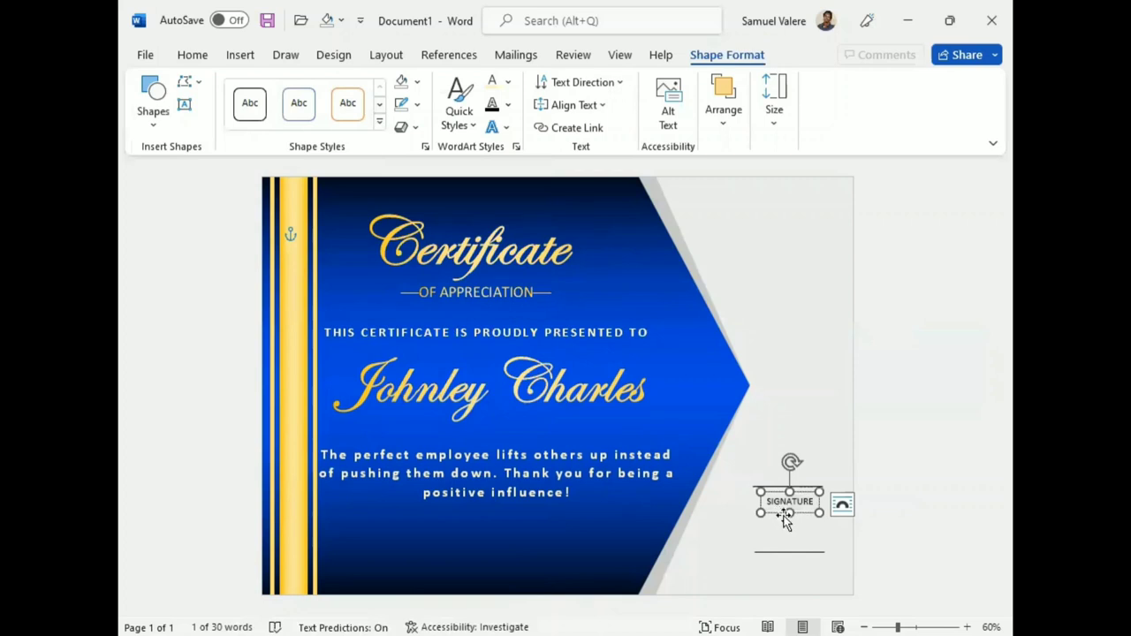
pyautogui.press('Up')
pyautogui.press('Up')
pyautogui.press('Up')
pyautogui.press('Up')
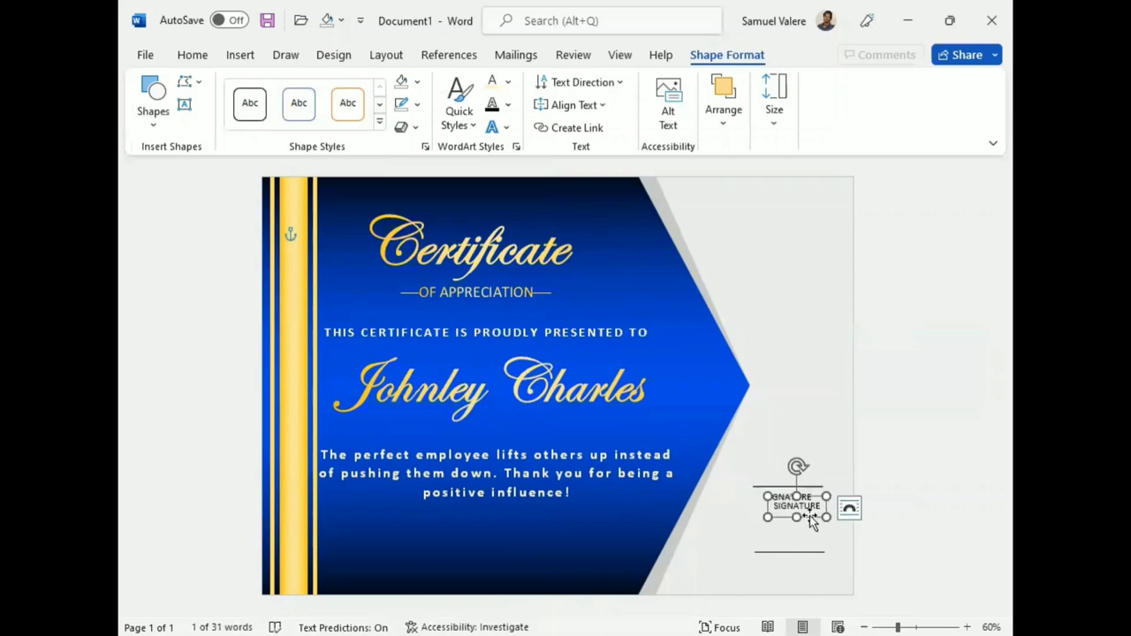
# Copy the SIGNATURE caption below the lower line and change its text to Date
pyautogui.moveTo(783, 519); pyautogui.dragTo(798, 572)
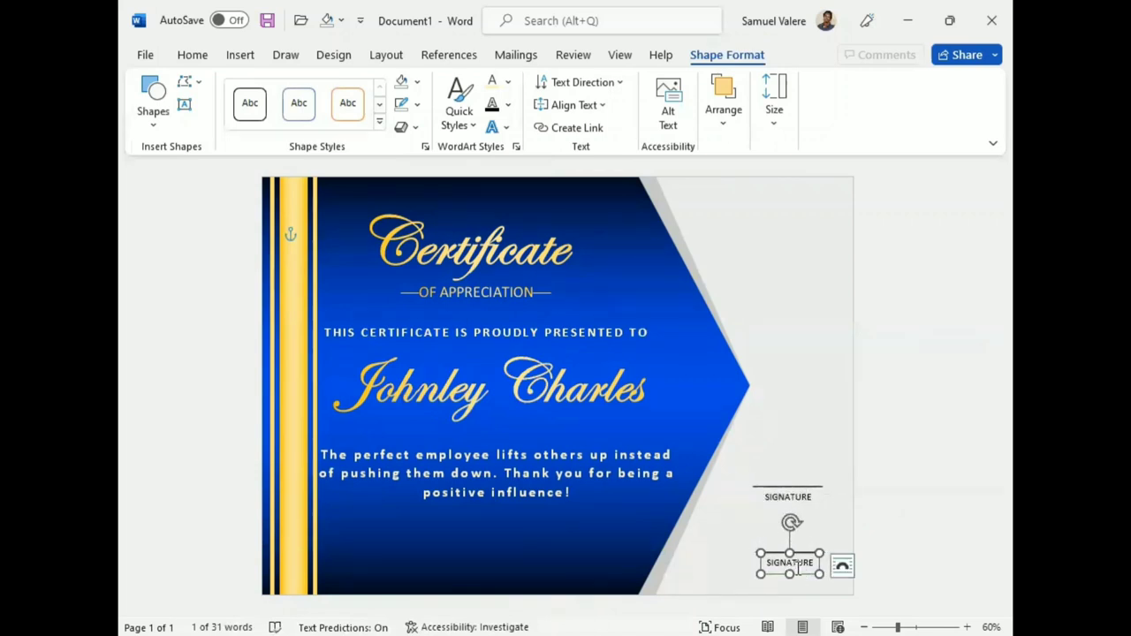
pyautogui.doubleClick(798, 570)
pyautogui.write('Date')
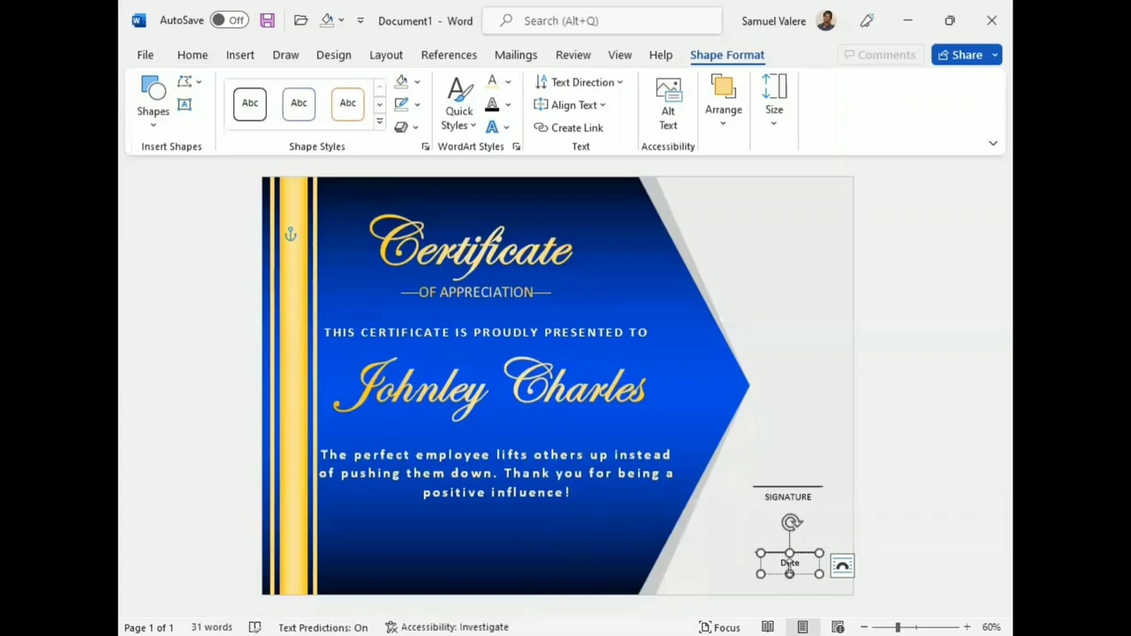
pyautogui.doubleClick(790, 562)
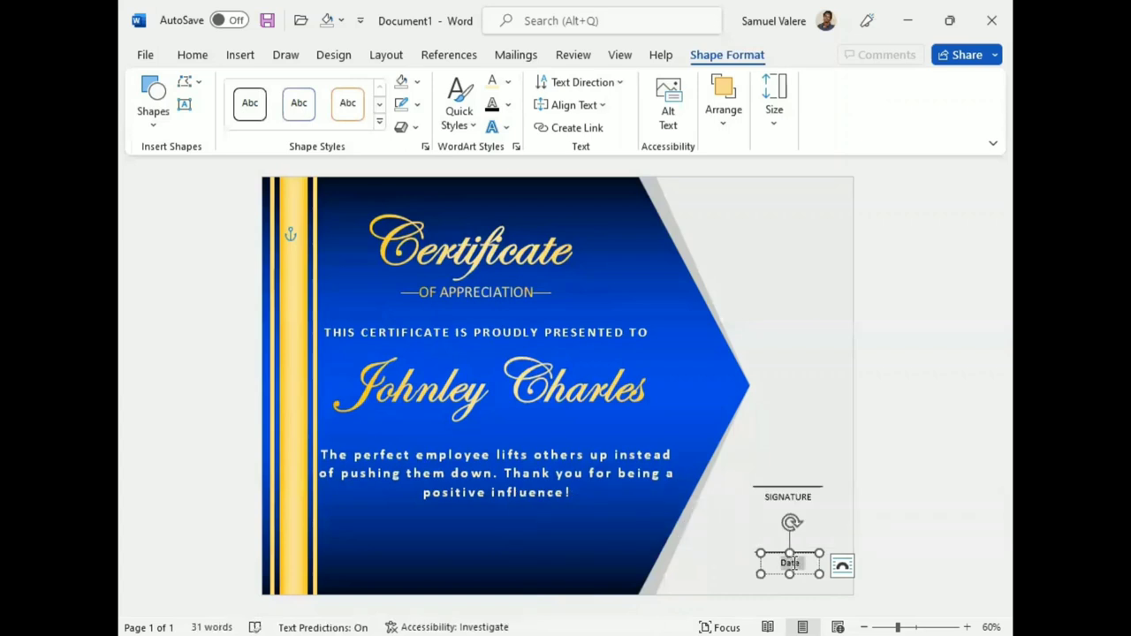
pyautogui.click(193, 55)
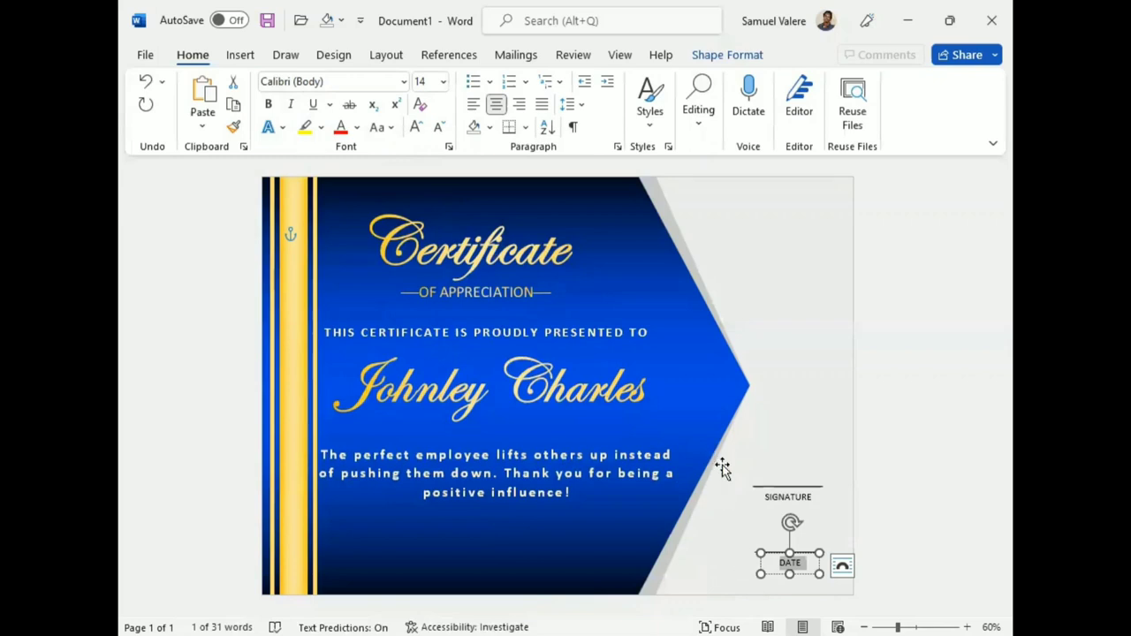
# Insert a starburst shape from Stars and Banners and position it at the blue arrow's tip
pyautogui.click(240, 55)
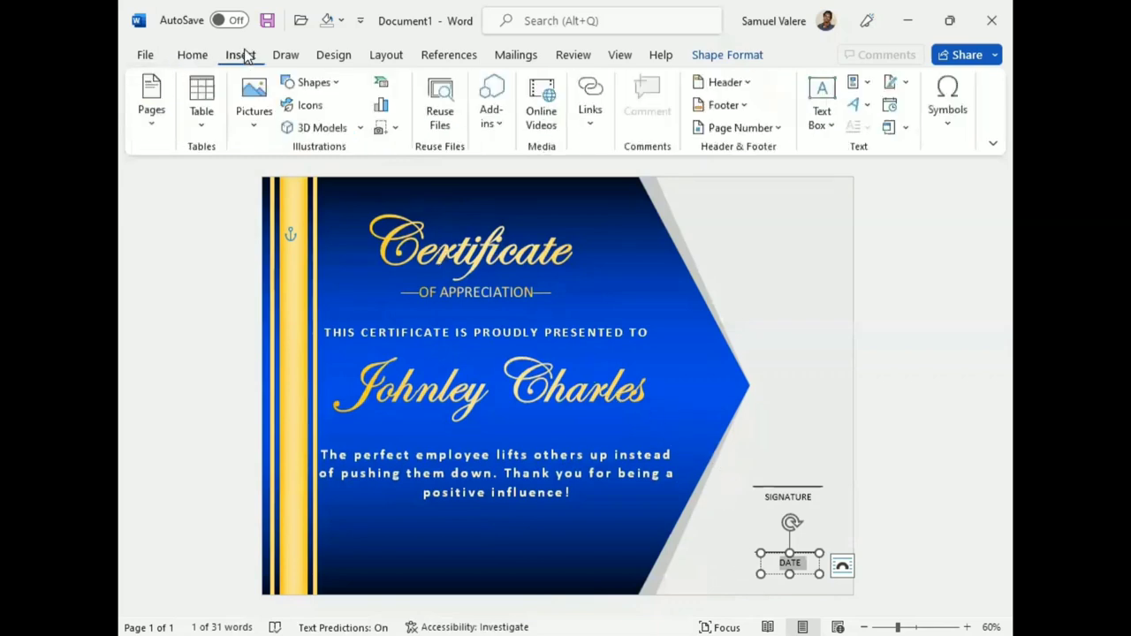
pyautogui.click(322, 84)
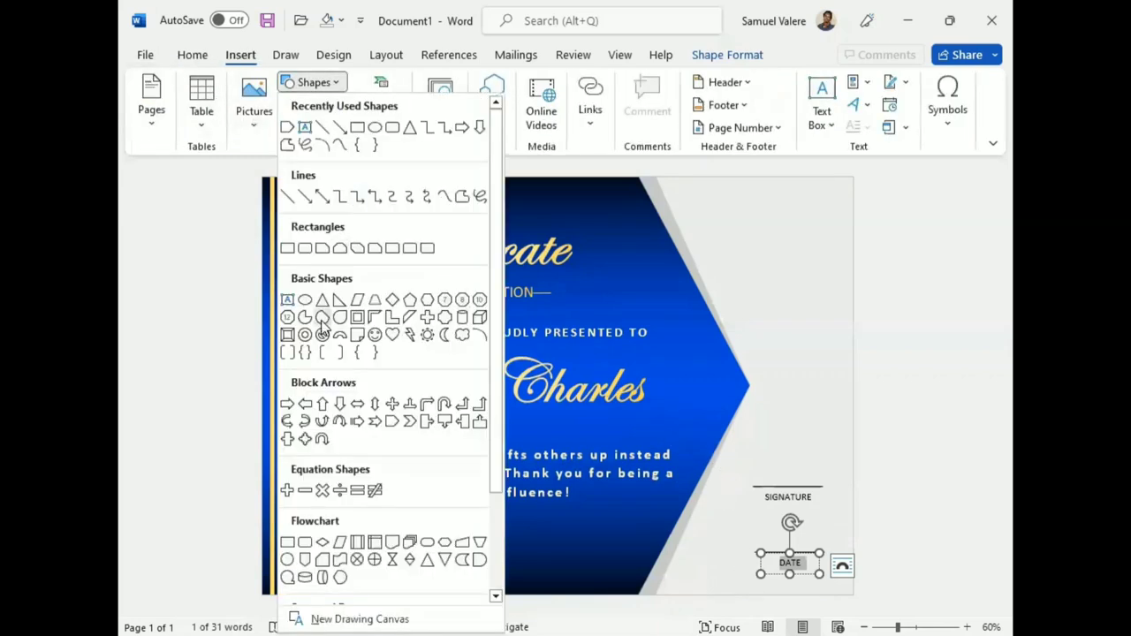
pyautogui.scroll(-2, 436, 451)
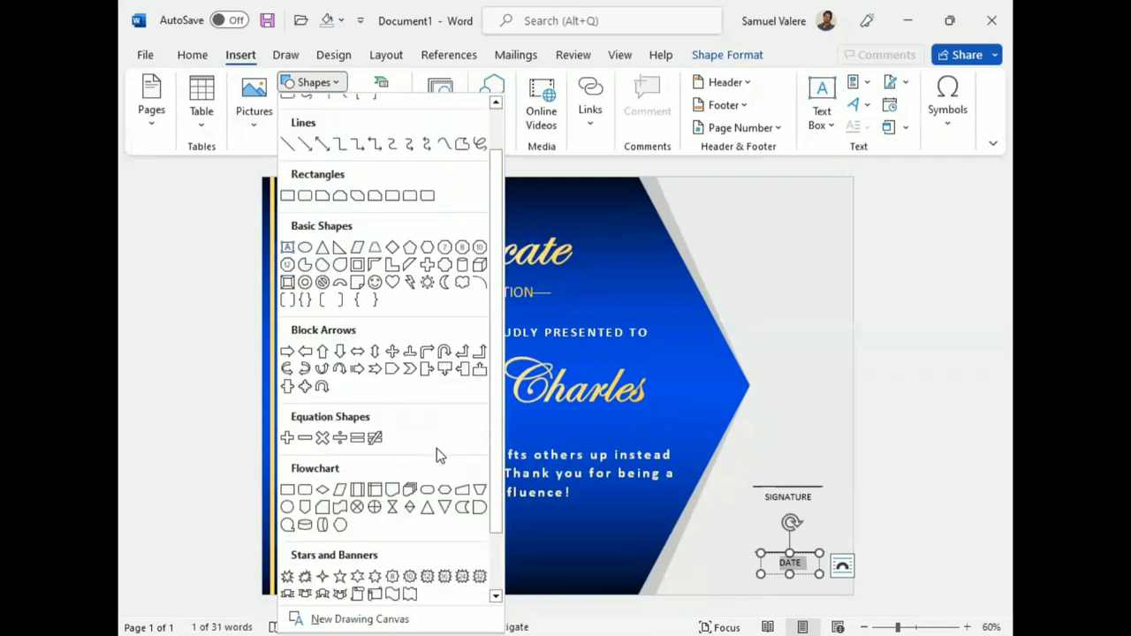
pyautogui.click(479, 576)
pyautogui.moveTo(712, 350); pyautogui.dragTo(782, 427)
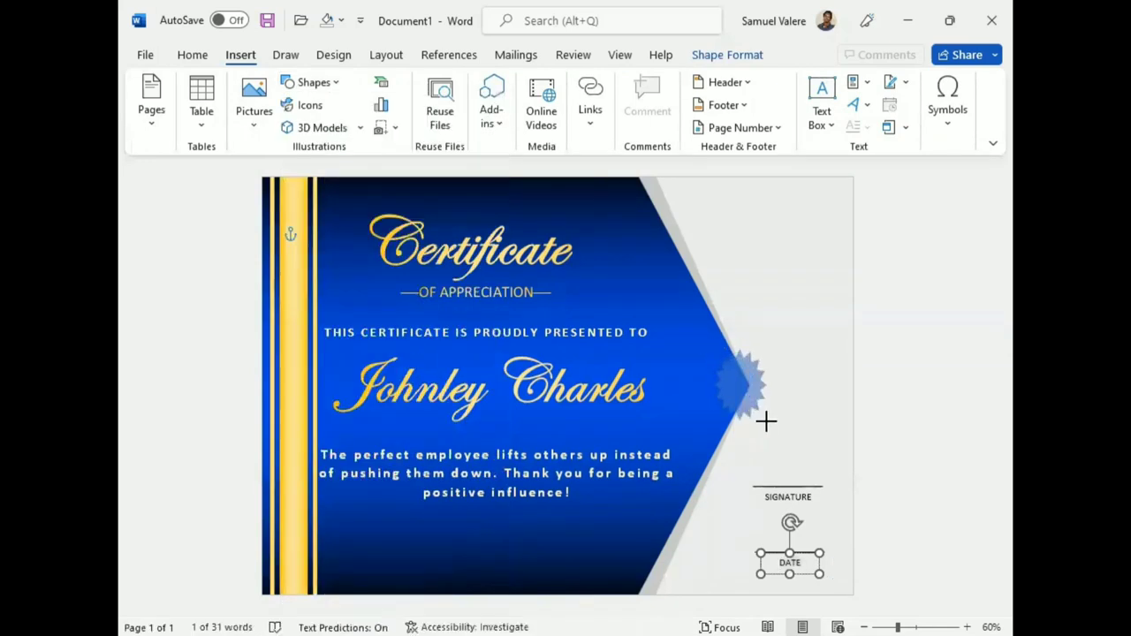
pyautogui.moveTo(747, 361); pyautogui.dragTo(738, 381)
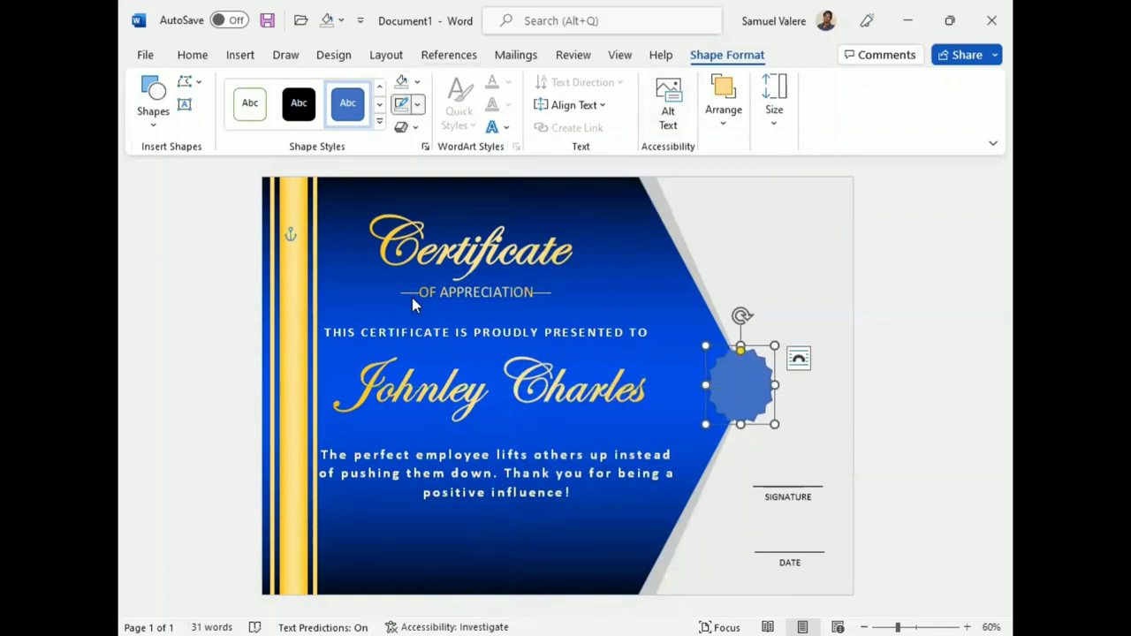
pyautogui.click(416, 105)
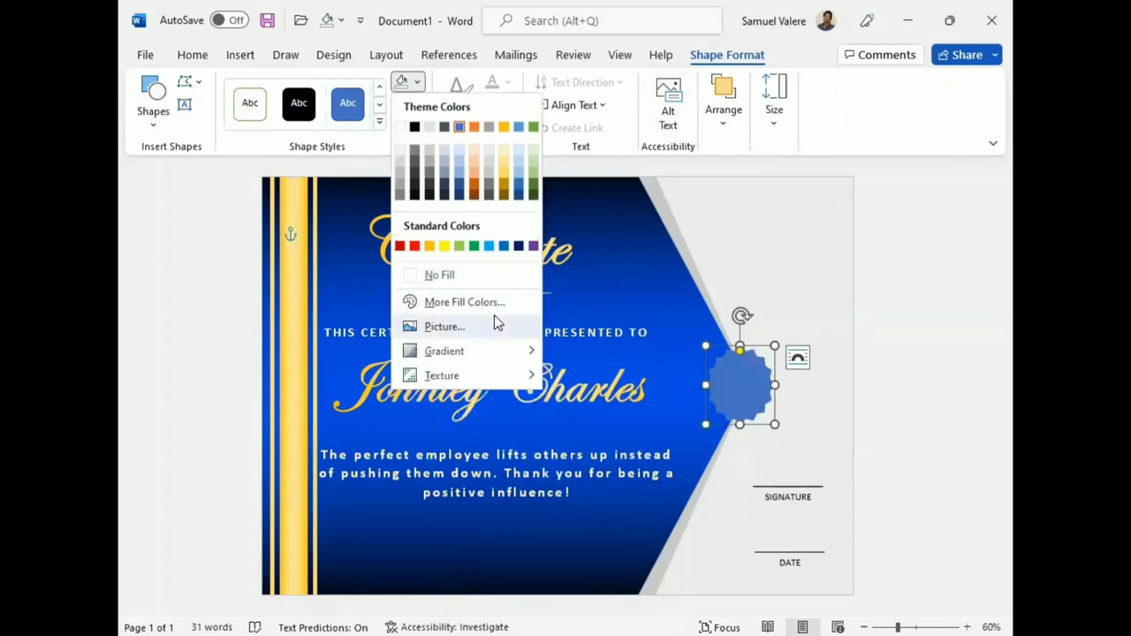
# Give the starburst a gradient fill with all three stops set to gold shades
pyautogui.moveTo(527, 354)
pyautogui.click(614, 612)
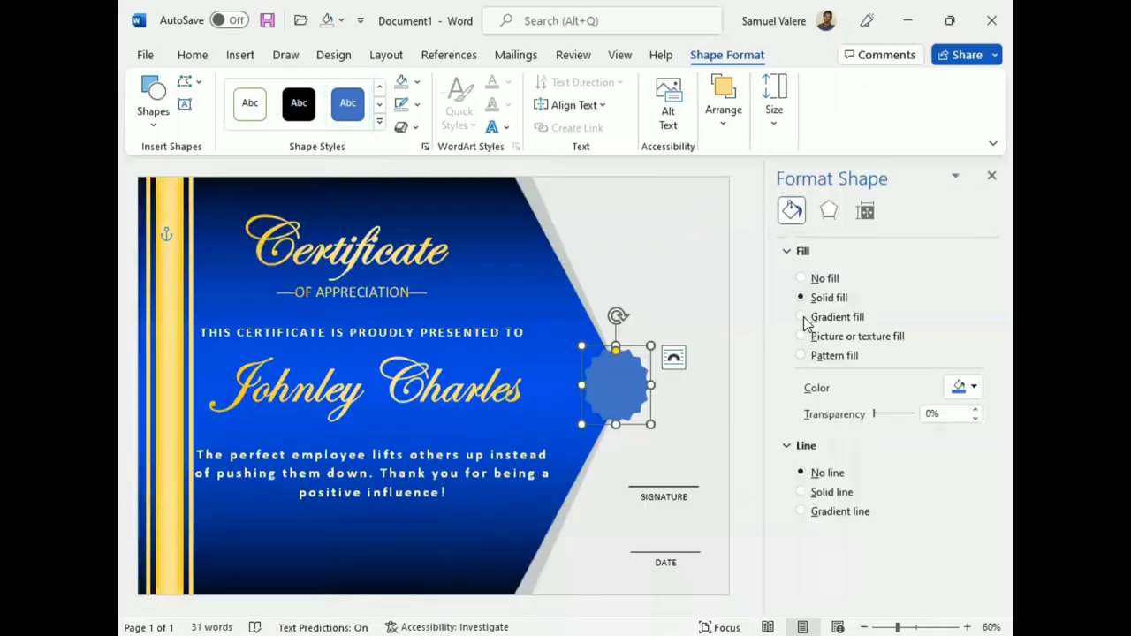
pyautogui.click(800, 316)
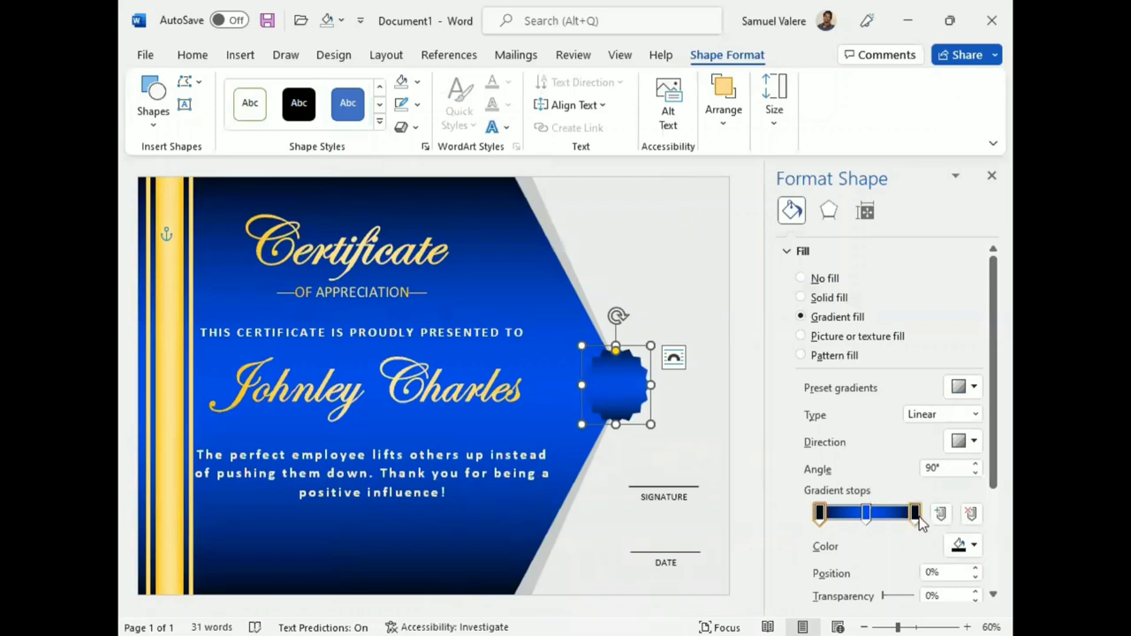
pyautogui.click(915, 512)
pyautogui.click(973, 546)
pyautogui.click(972, 380)
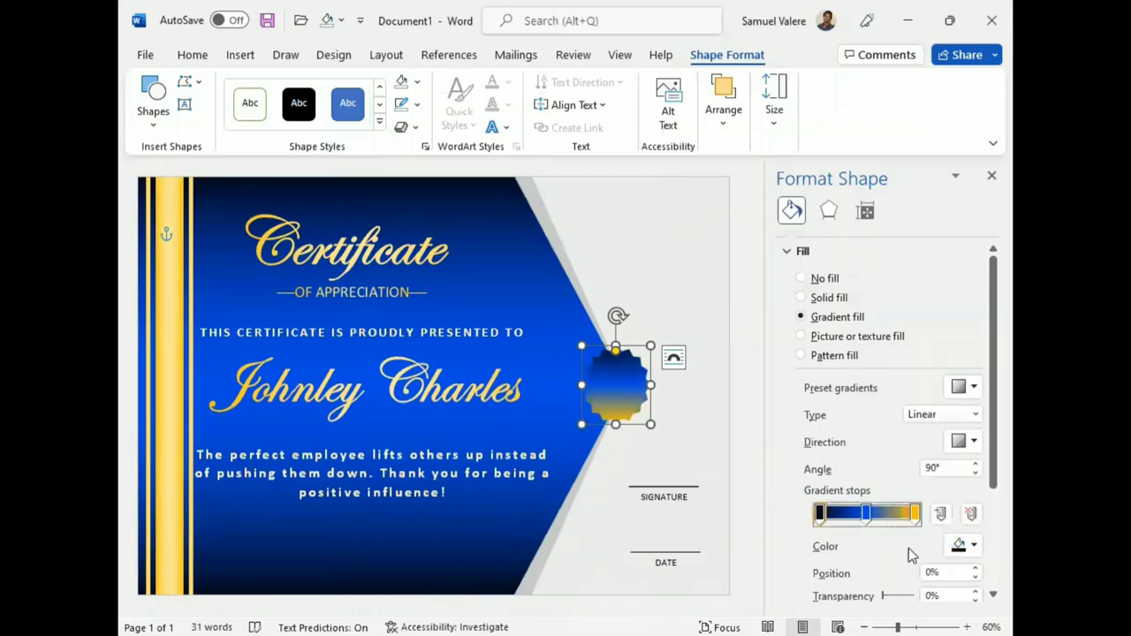
pyautogui.click(820, 513)
pyautogui.click(974, 545)
pyautogui.click(971, 379)
pyautogui.click(868, 512)
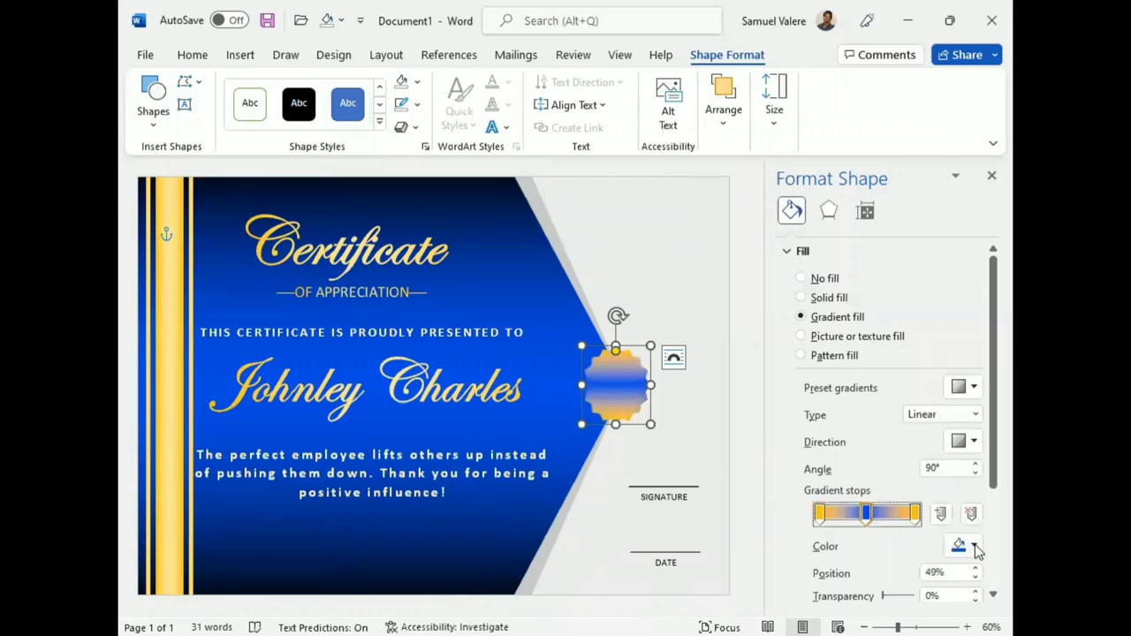
pyautogui.click(973, 545)
pyautogui.click(972, 421)
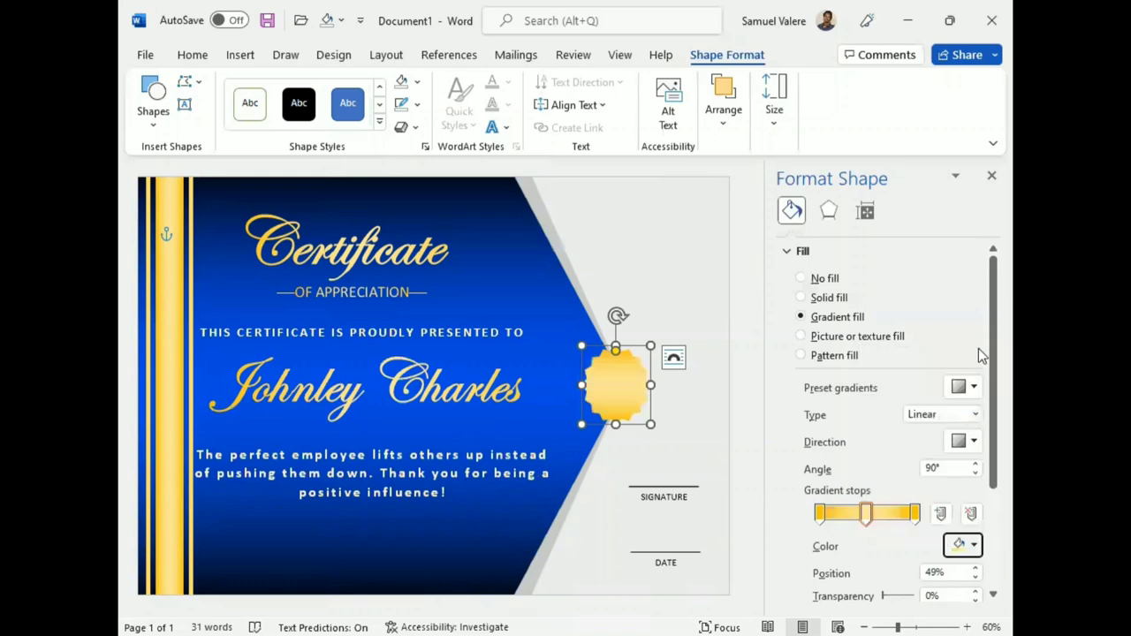
# Set the gradient direction to 180° and shift a stop to adjust the gold blend
pyautogui.click(975, 447)
pyautogui.click(975, 443)
pyautogui.click(984, 472)
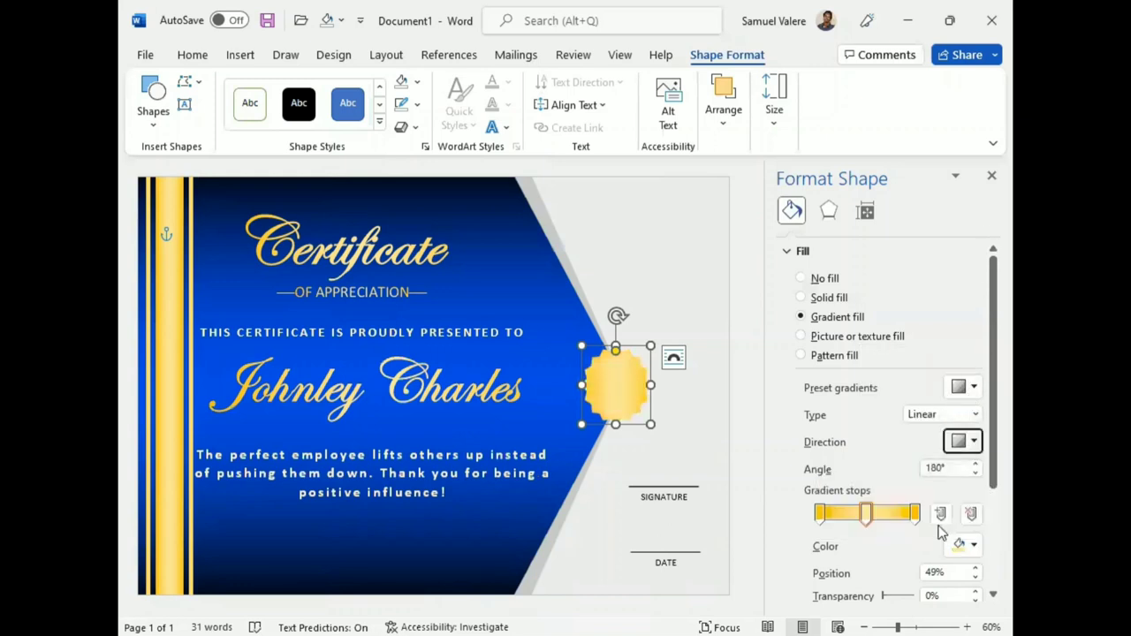
pyautogui.click(818, 515)
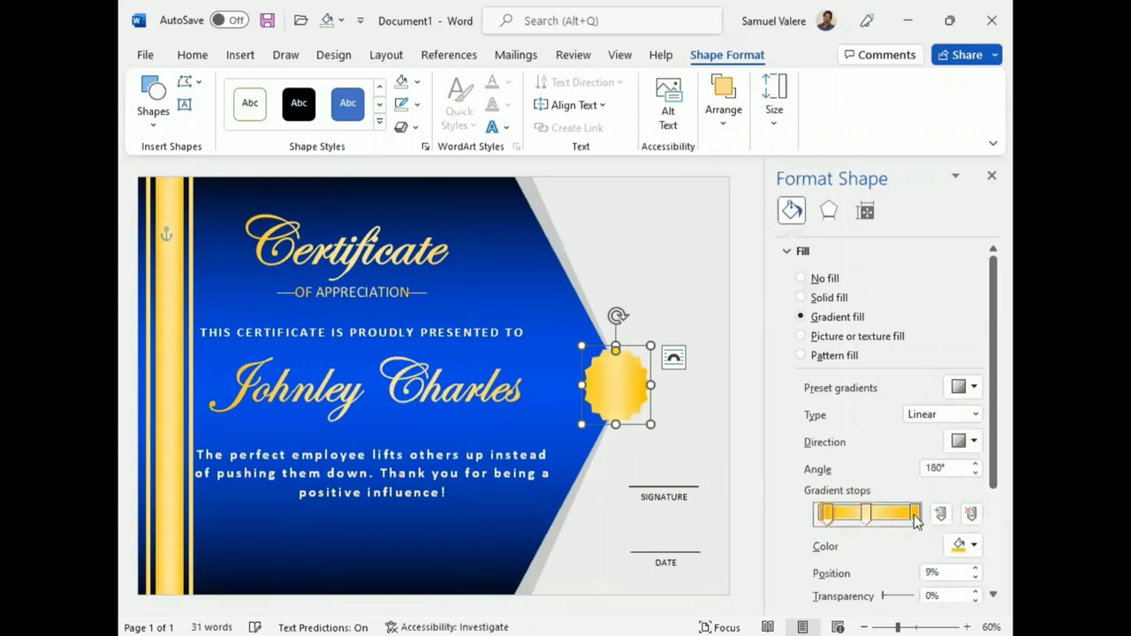
pyautogui.moveTo(915, 515); pyautogui.dragTo(899, 523)
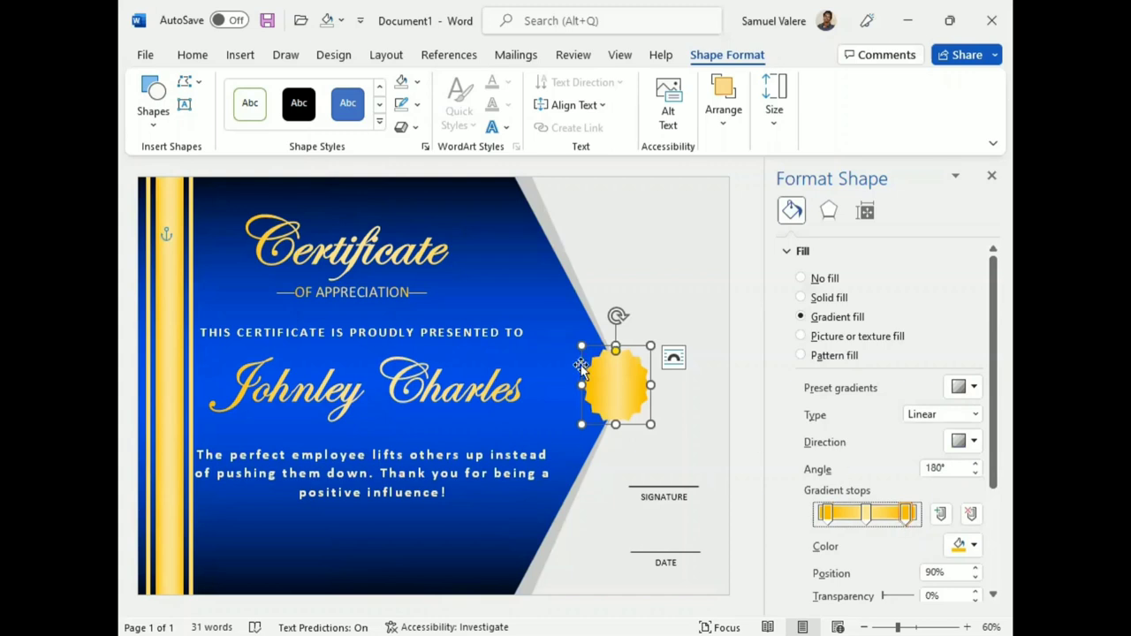
pyautogui.click(153, 104)
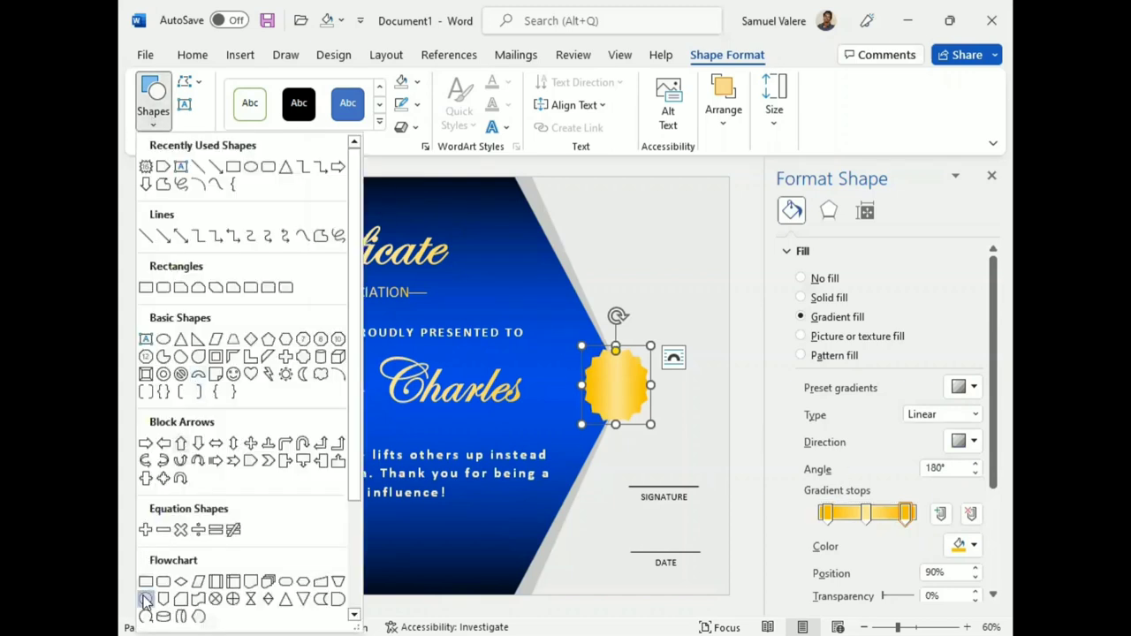
# Draw a small Flowchart: Connector circle on the seal's centre, with no outline and black fill
pyautogui.click(146, 599)
pyautogui.moveTo(604, 365)
pyautogui.mouseDown()
pyautogui.moveTo(654, 423)
pyautogui.moveTo(619, 389)
pyautogui.mouseUp()
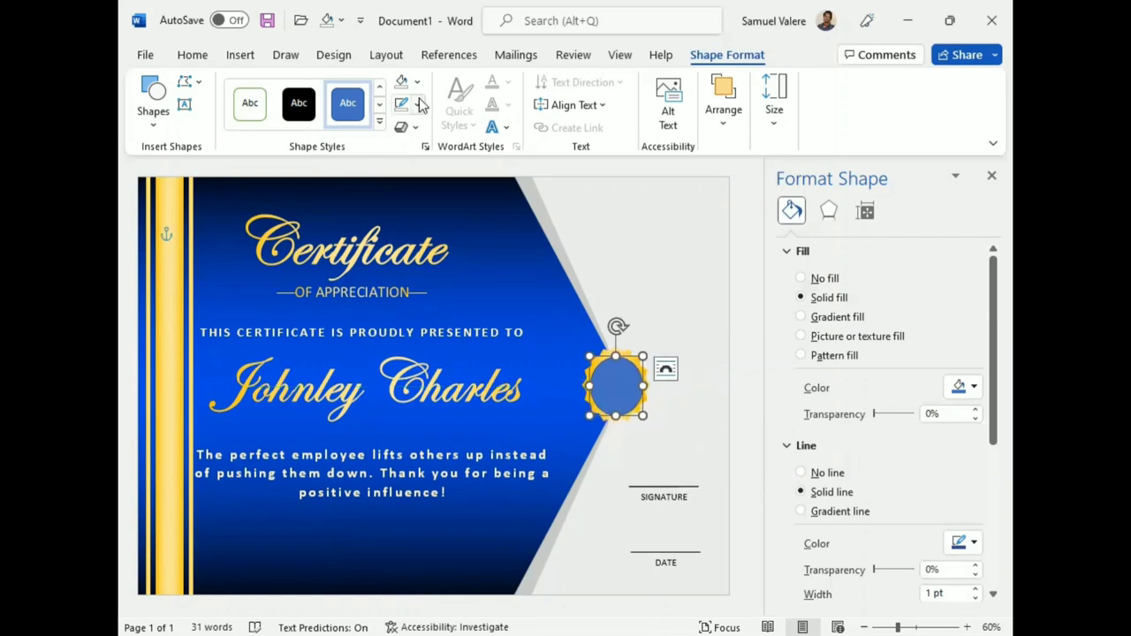
pyautogui.click(409, 295)
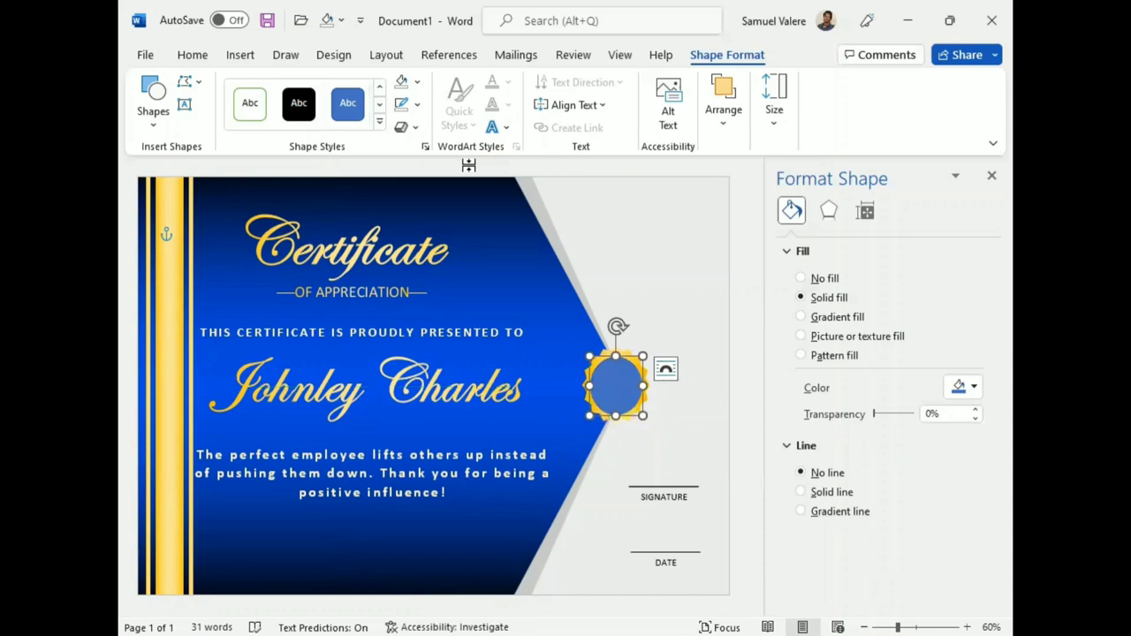
pyautogui.click(421, 83)
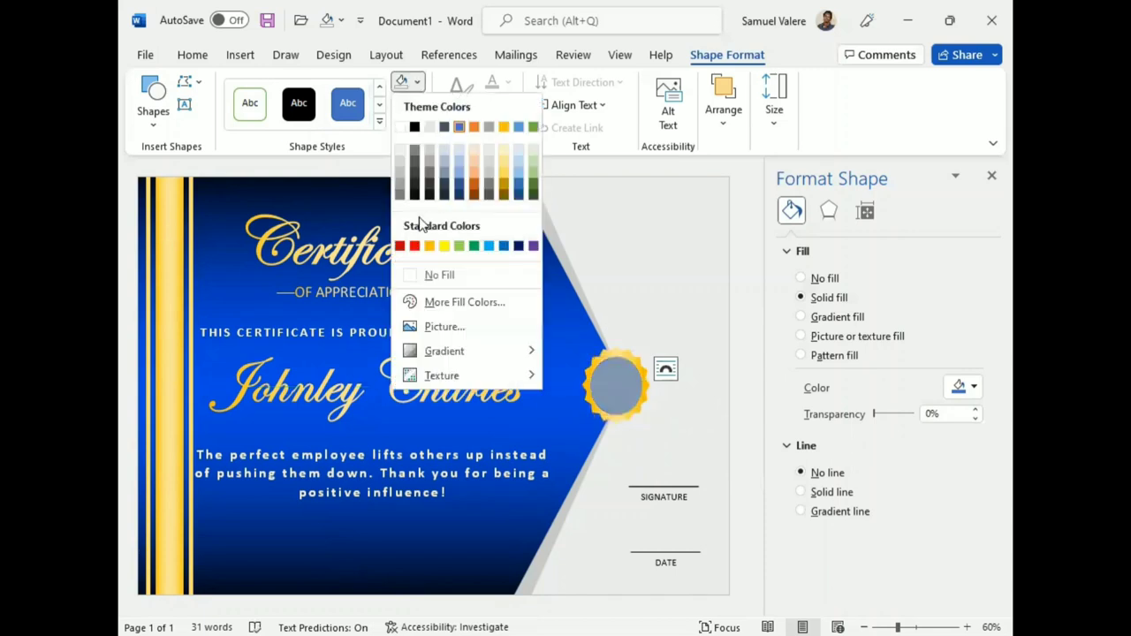
pyautogui.click(415, 125)
pyautogui.click(183, 106)
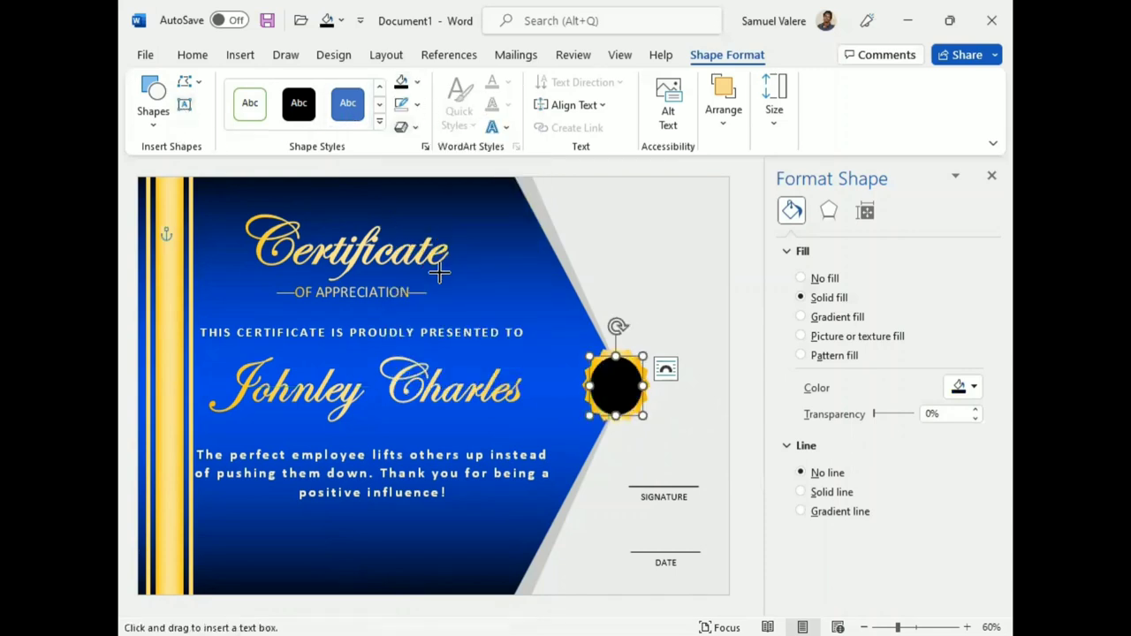
# Draw a text box over the seal's black centre holding 2023, centred and enlarged to 16 pt
pyautogui.moveTo(589, 368); pyautogui.dragTo(648, 392)
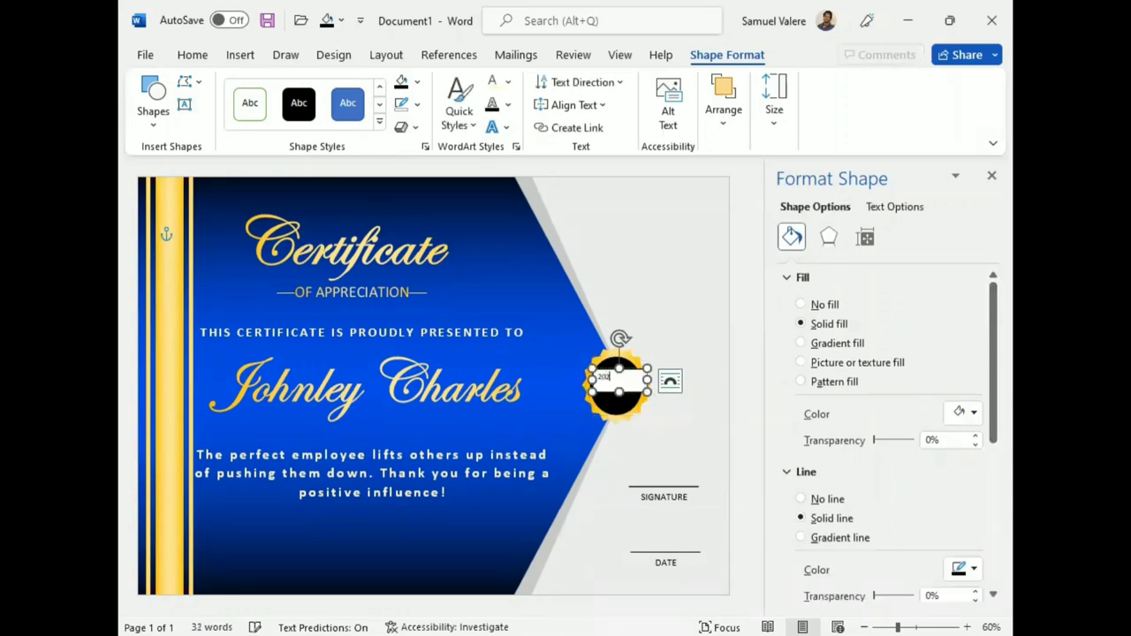
pyautogui.doubleClick(607, 378)
pyautogui.click(192, 54)
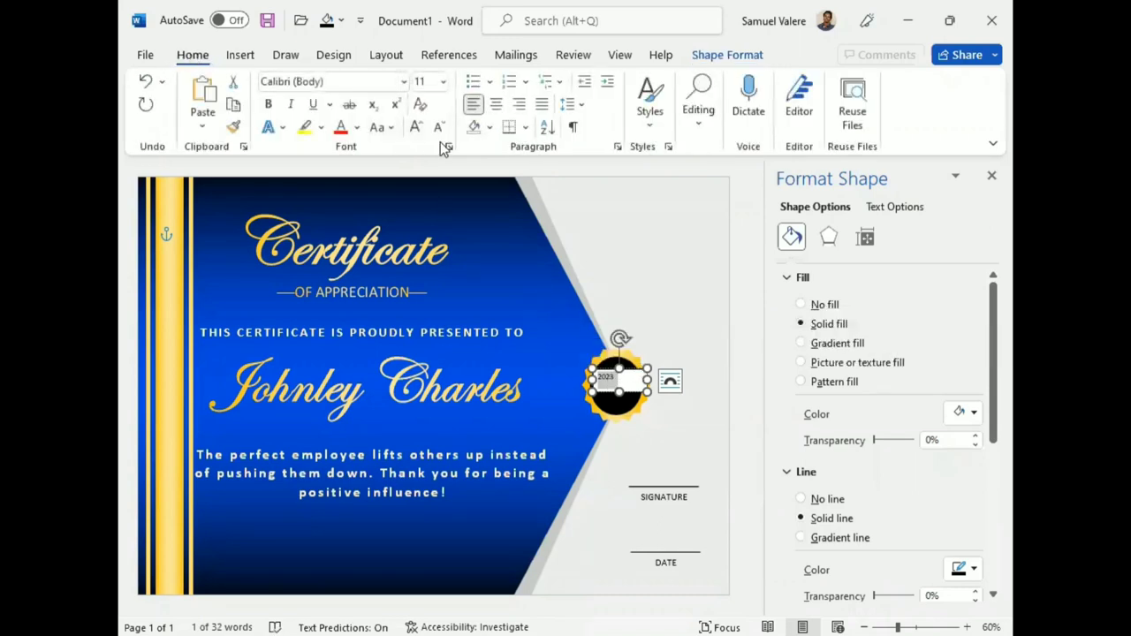
pyautogui.click(496, 104)
pyautogui.click(416, 129)
pyautogui.click(415, 129)
pyautogui.click(415, 129)
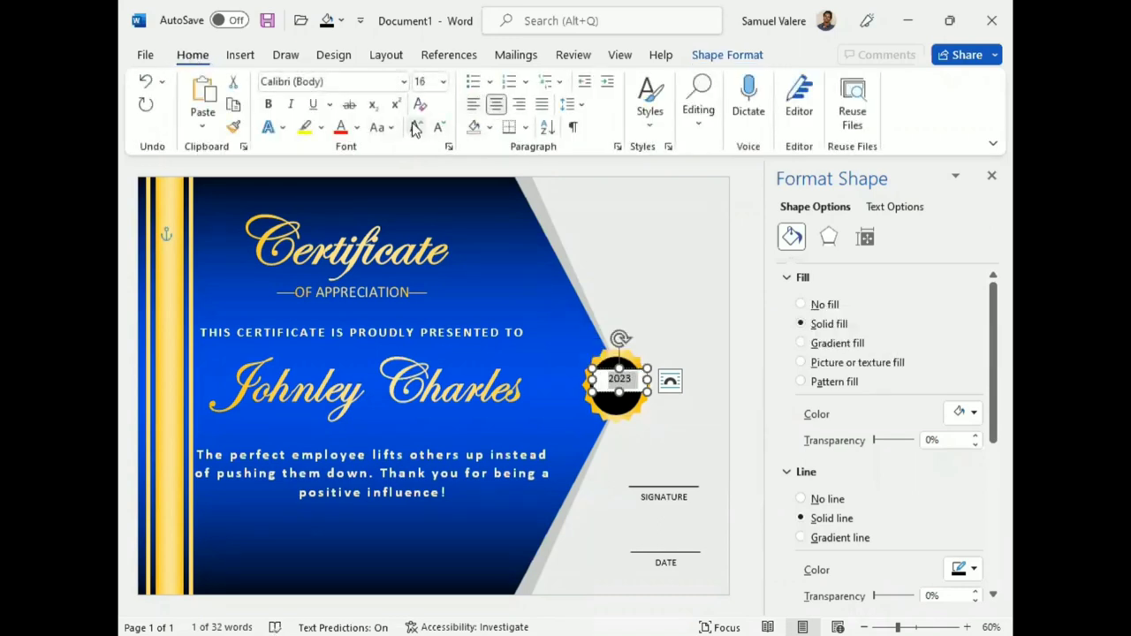
pyautogui.click(415, 129)
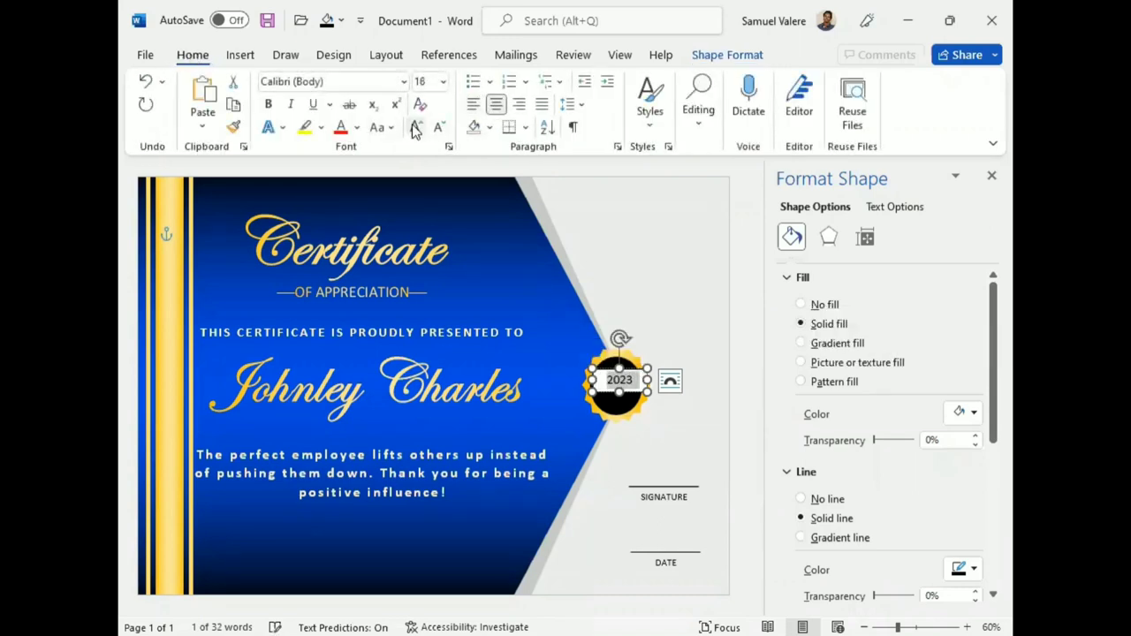
# Remove the text box's fill and border, and give 2023 a bold gradient fill
pyautogui.click(803, 305)
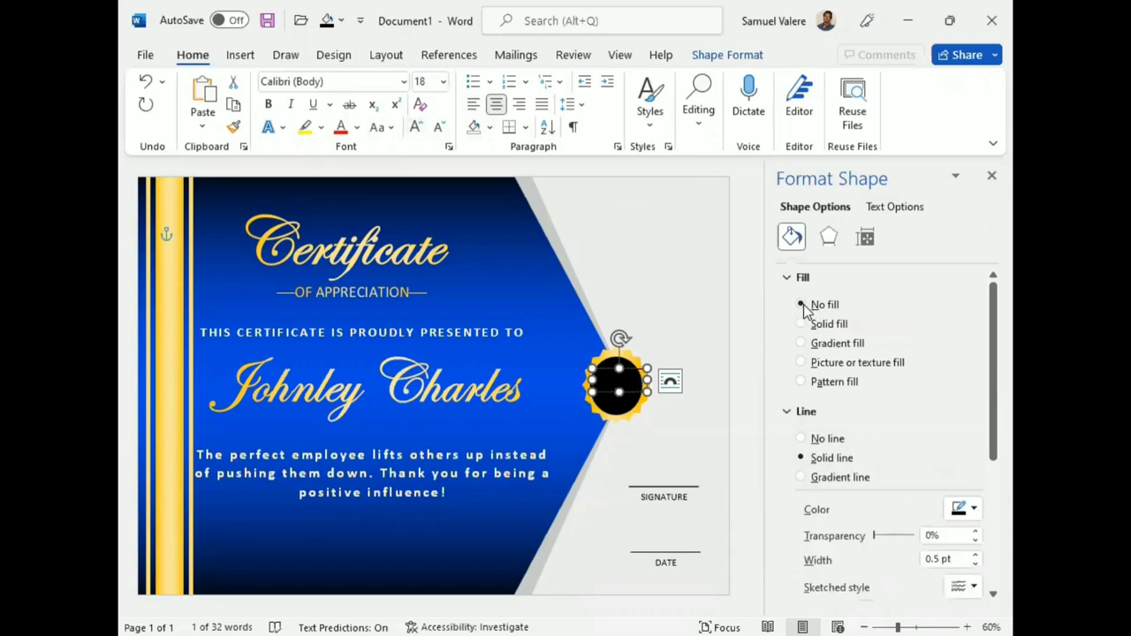
pyautogui.click(803, 438)
pyautogui.click(895, 207)
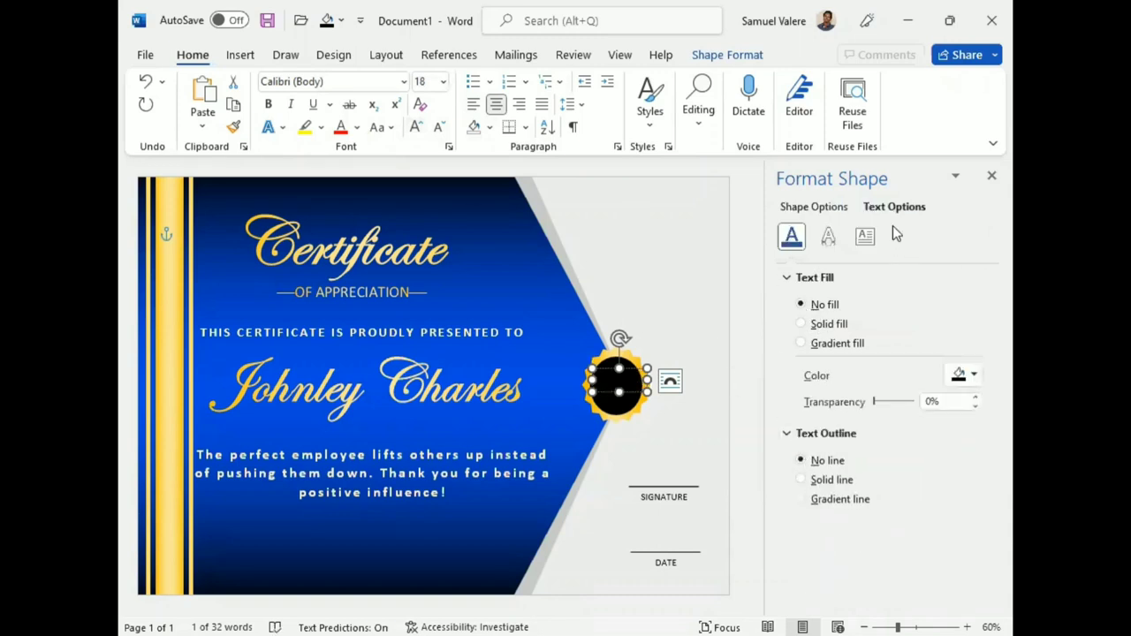
pyautogui.click(802, 344)
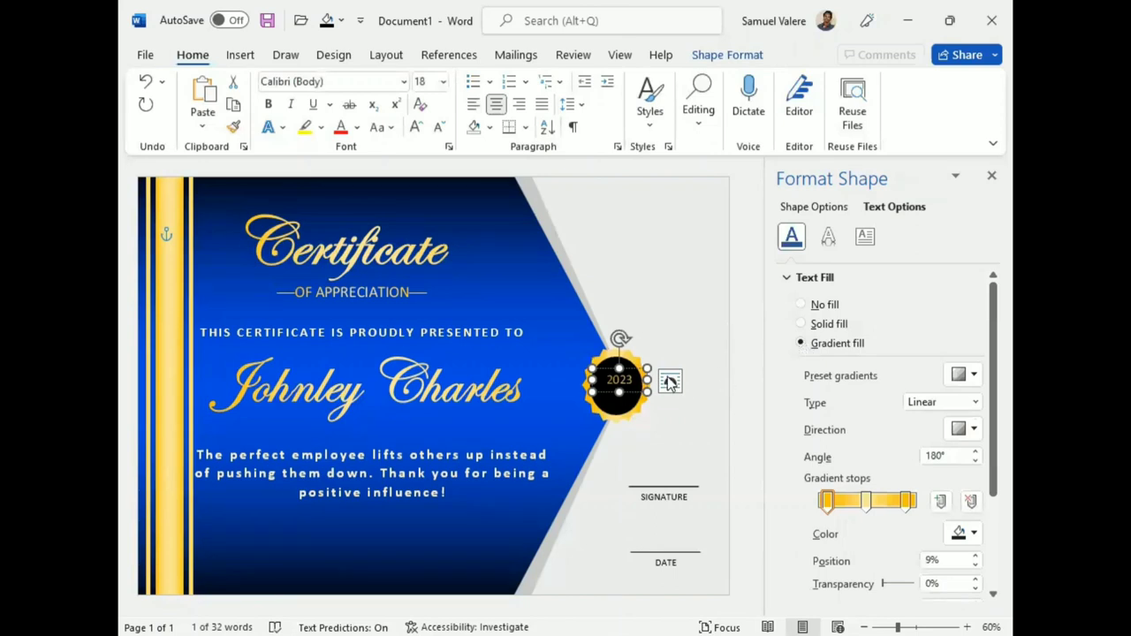
pyautogui.doubleClick(623, 382)
pyautogui.hotkey('ctrl', 'b')
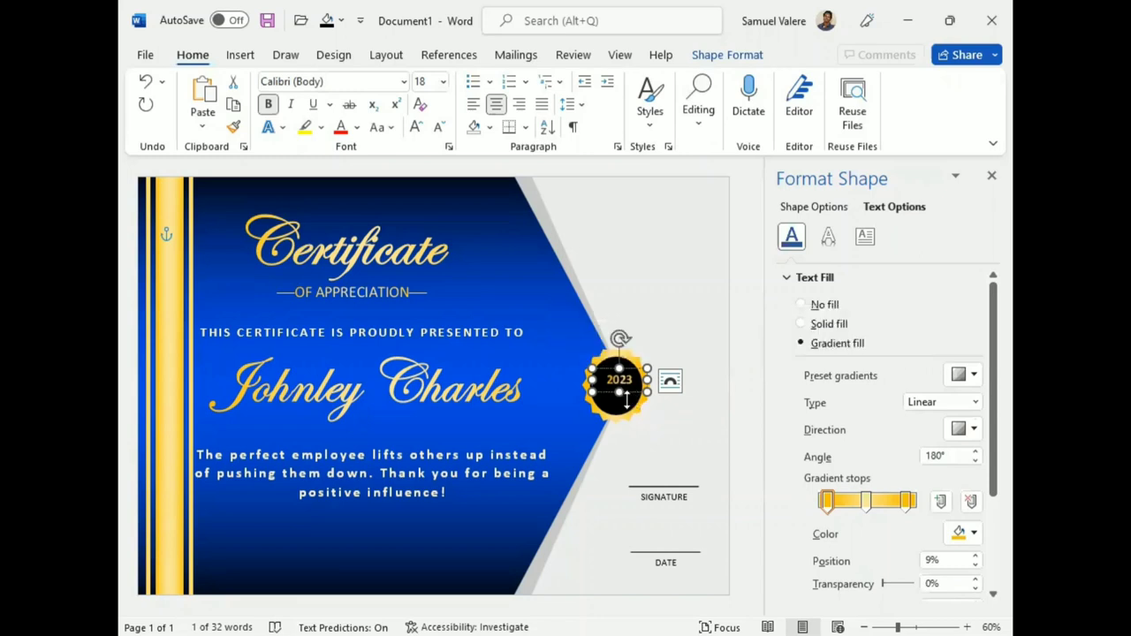
# Copy the 2023 box below itself, change it to AWARD in uppercase, and nudge it left
pyautogui.moveTo(627, 396)
pyautogui.mouseDown()
pyautogui.moveTo(638, 405)
pyautogui.moveTo(623, 397)
pyautogui.mouseUp()
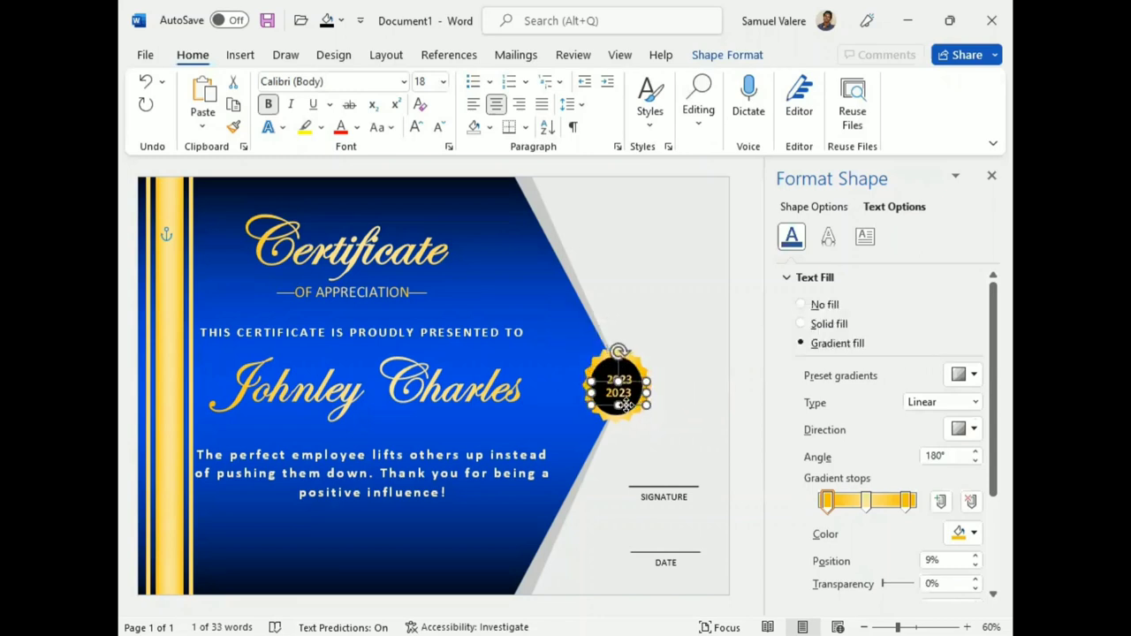
pyautogui.rightClick(623, 398)
pyautogui.write('Award')
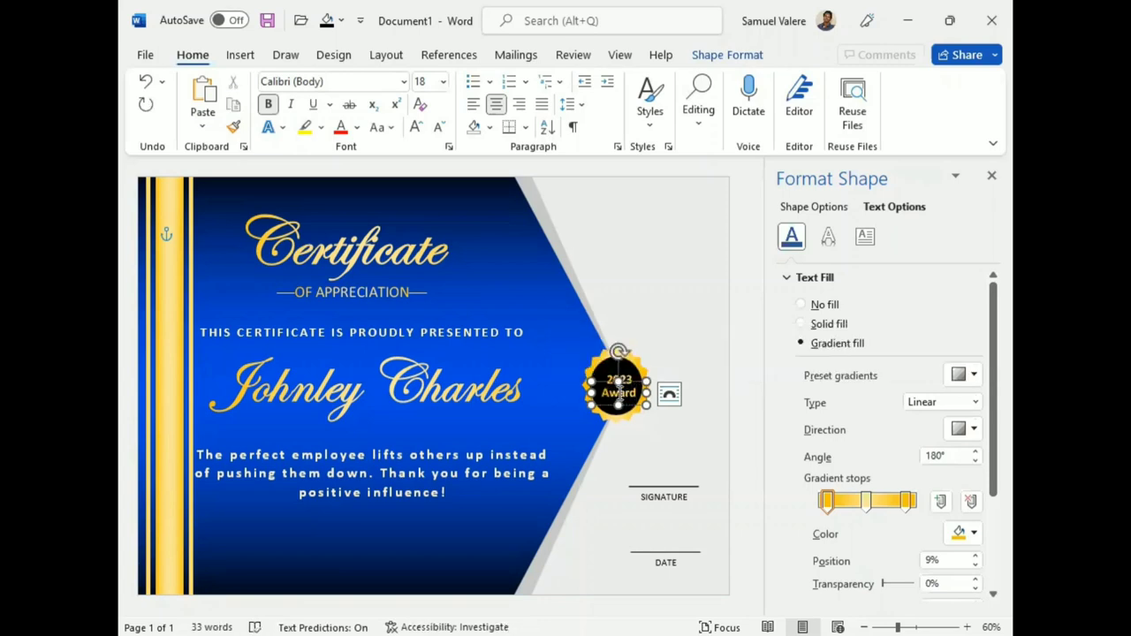
pyautogui.doubleClick(619, 388)
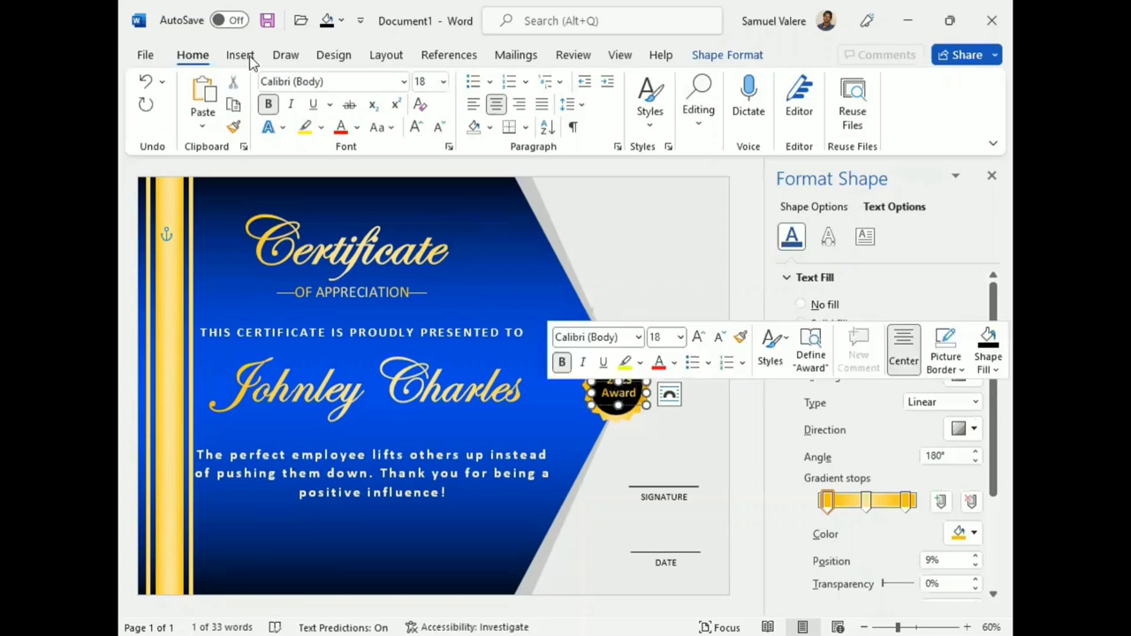
pyautogui.click(392, 128)
pyautogui.click(411, 188)
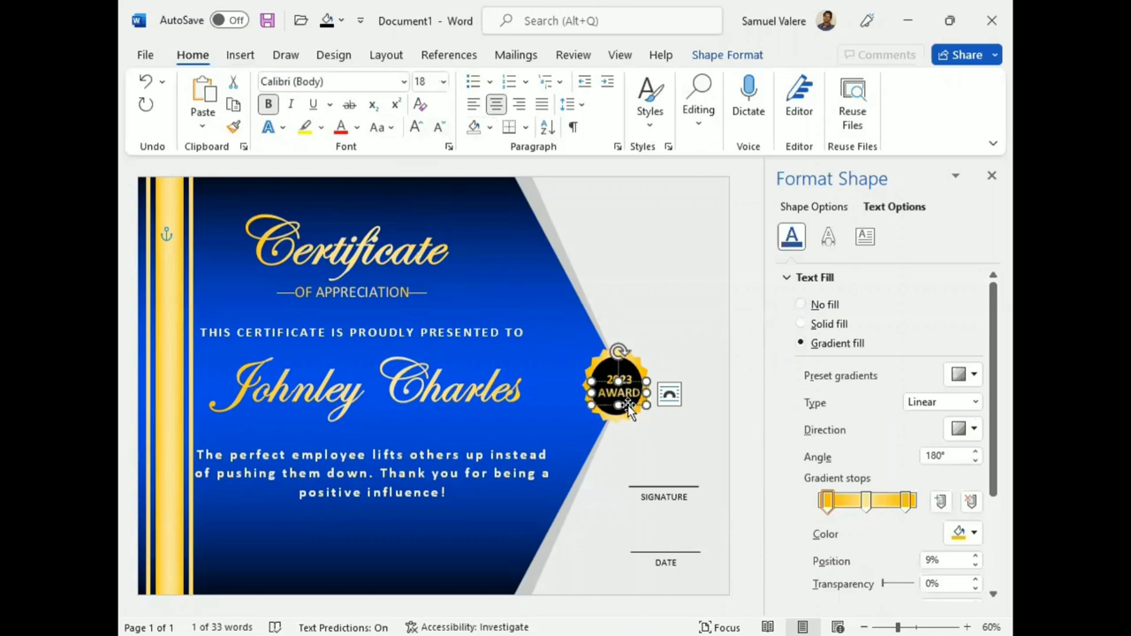
pyautogui.press('Left')
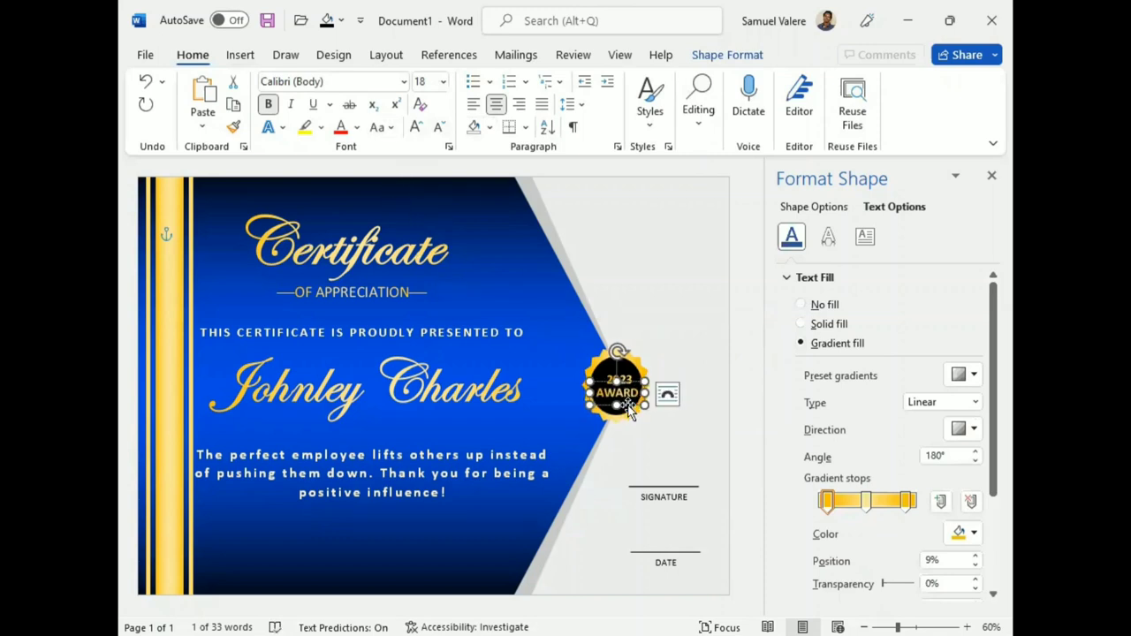
pyautogui.click(651, 383)
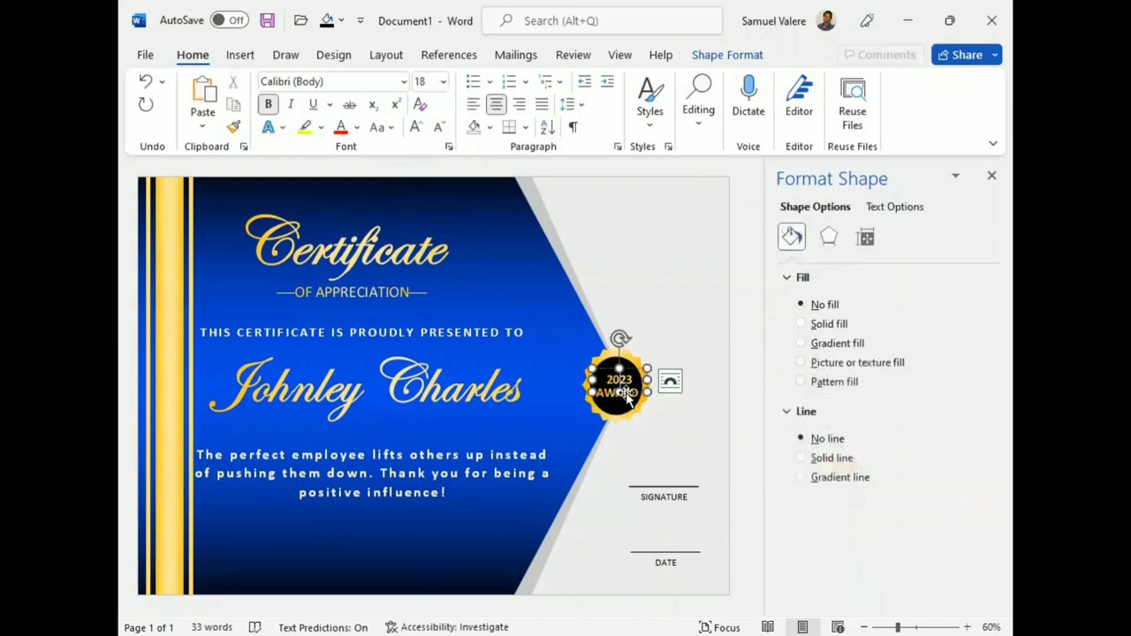
# Grow the seal's 2023 text to 20 pt and close the Format Shape pane
pyautogui.click(628, 397)
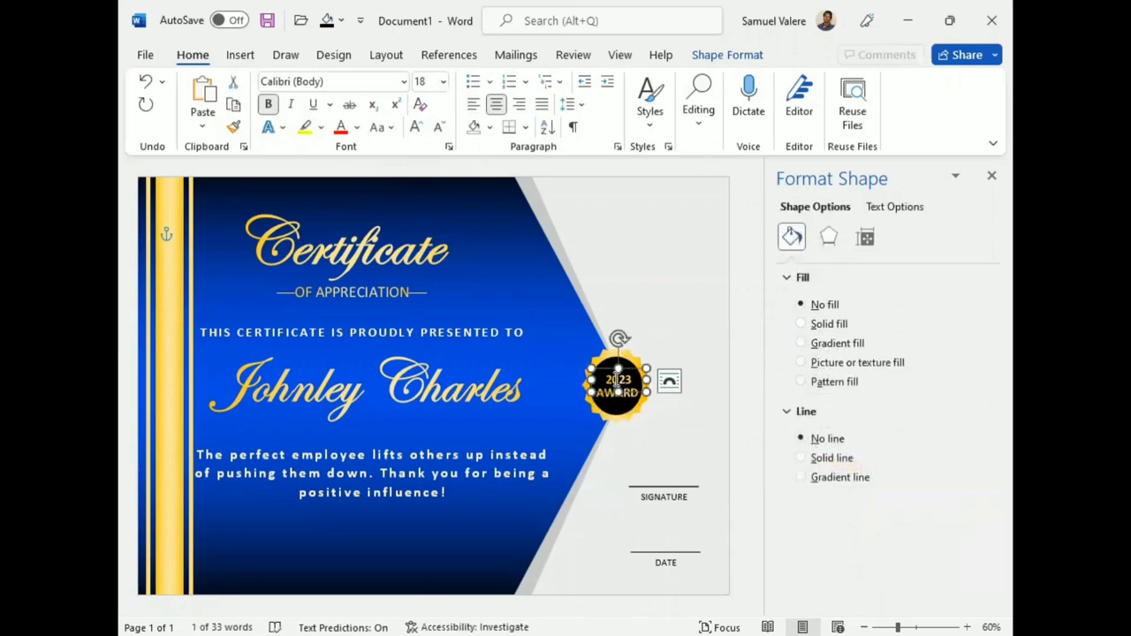
pyautogui.click(653, 323)
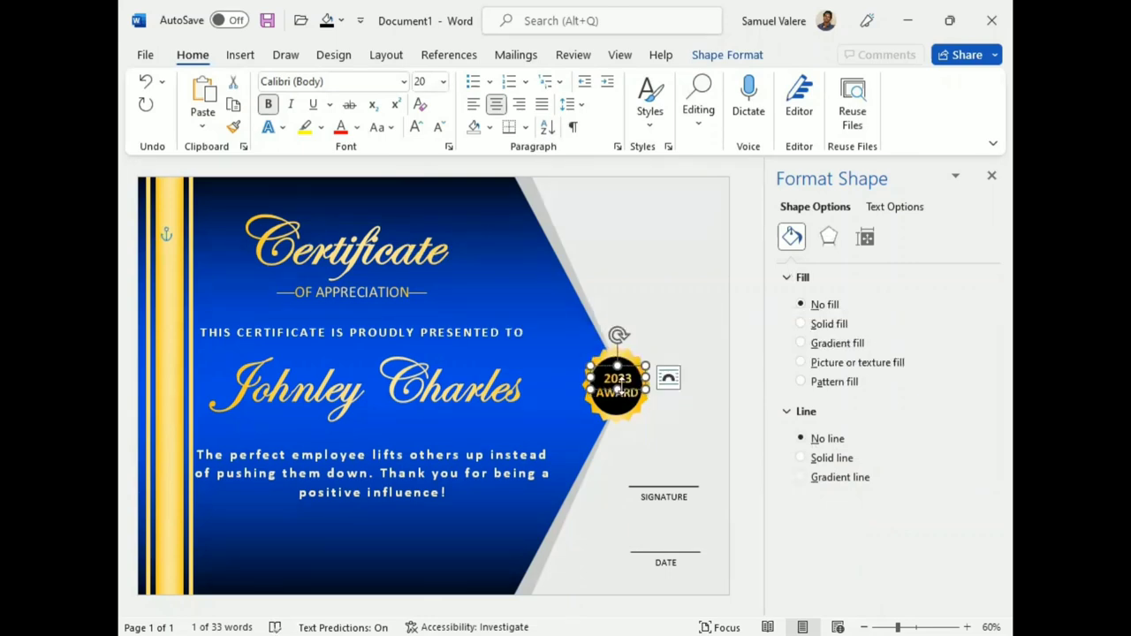
pyautogui.click(663, 328)
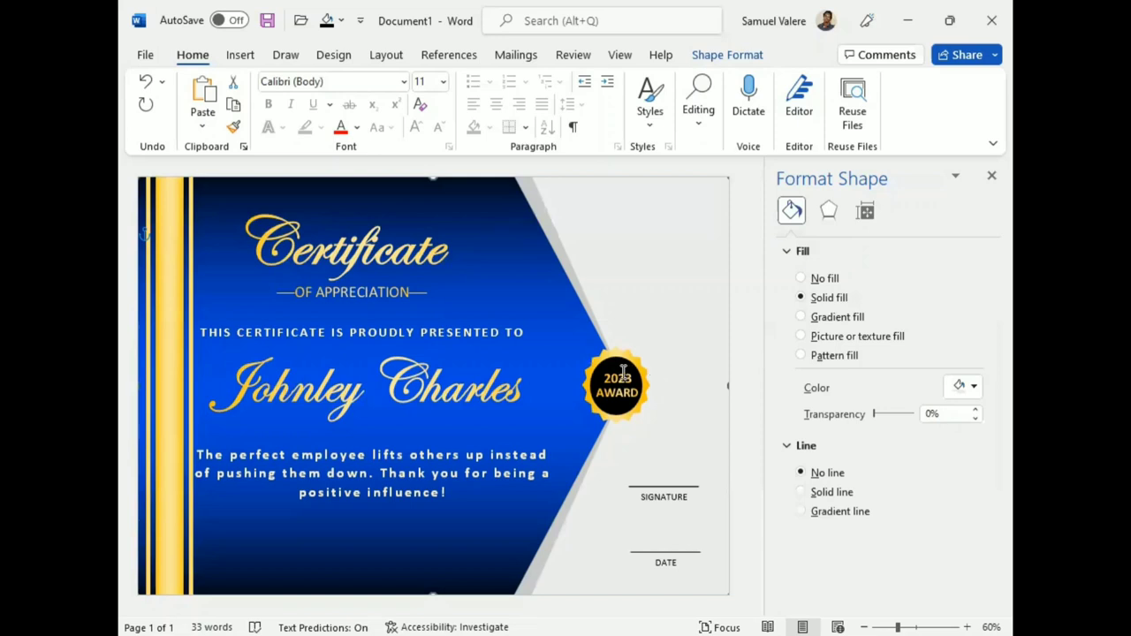
pyautogui.click(991, 176)
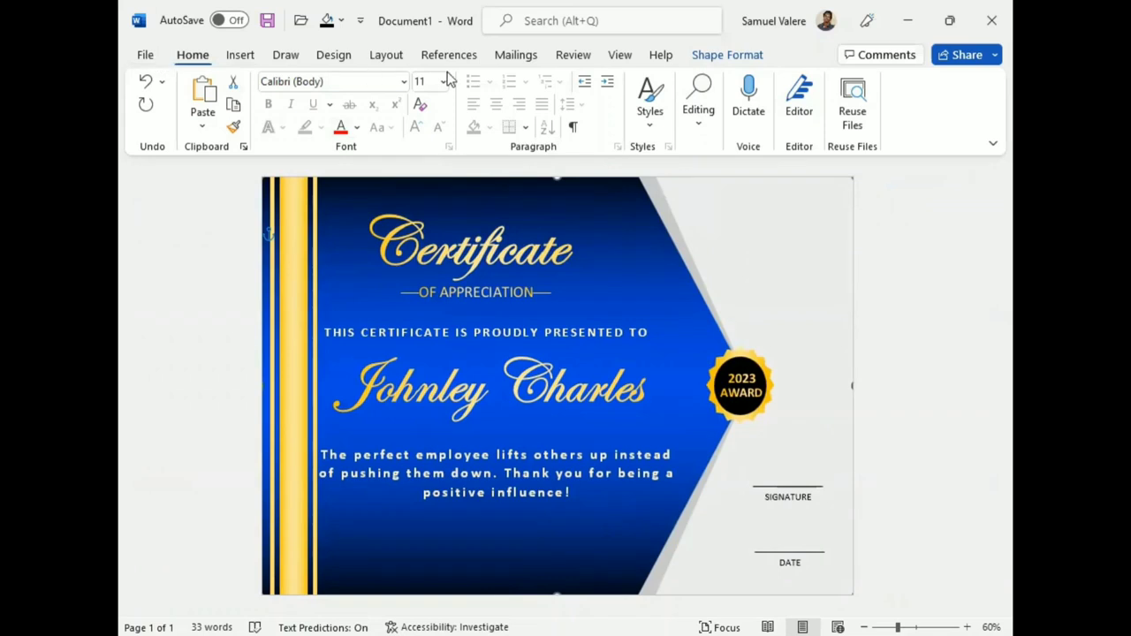
# Draw a small star shape on the seal's black centre and fill it gold
pyautogui.click(707, 57)
pyautogui.click(155, 115)
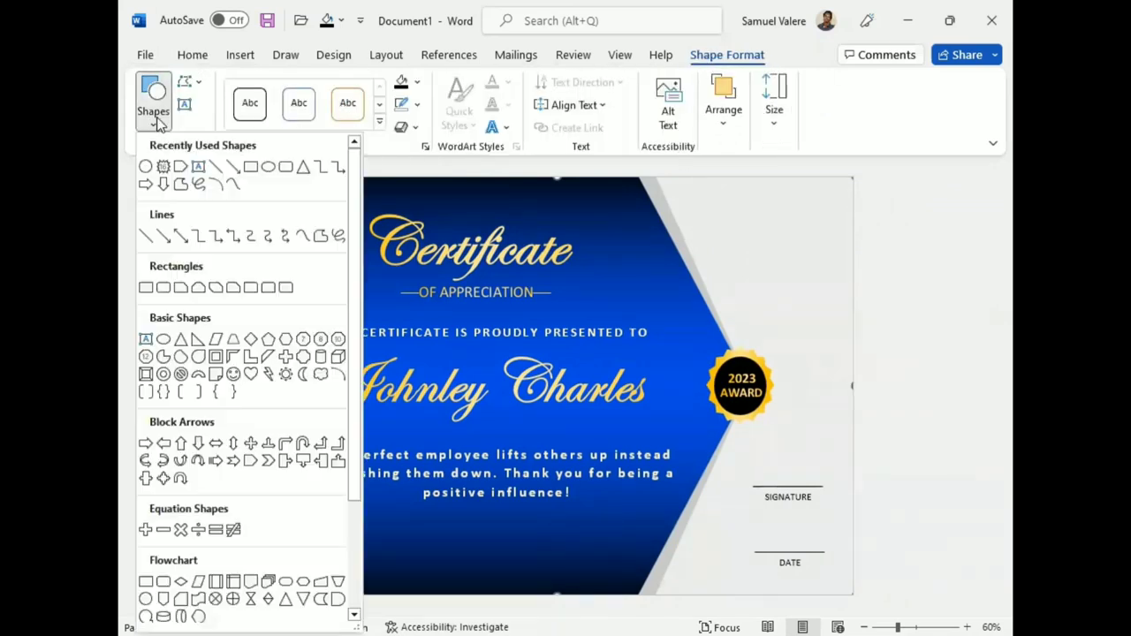
pyautogui.scroll(-3, 234, 357)
pyautogui.click(197, 566)
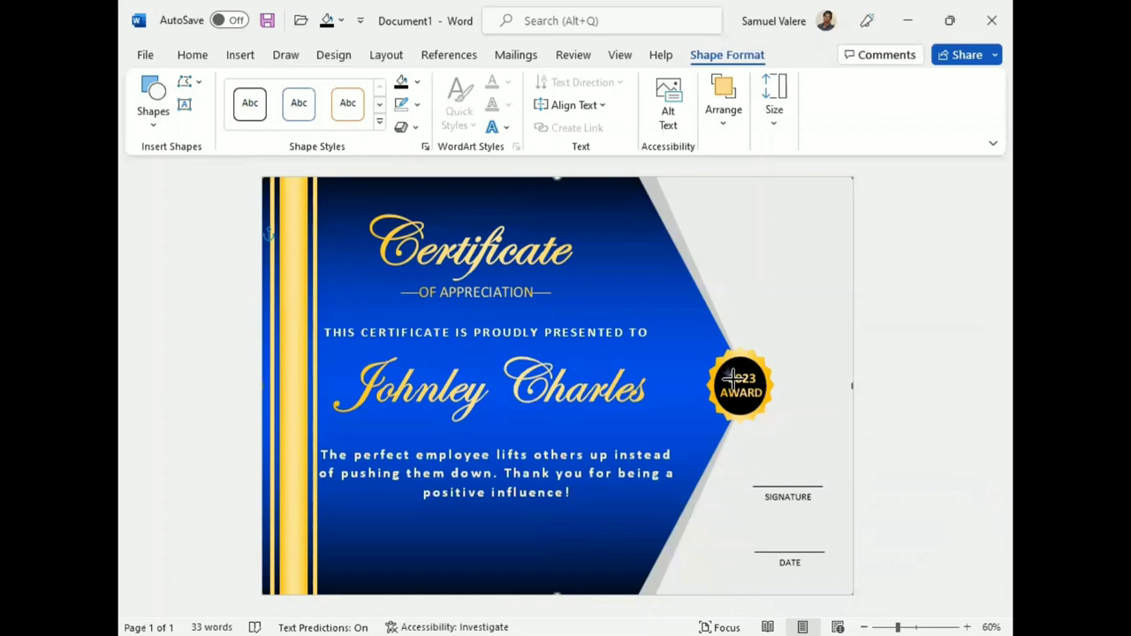
pyautogui.moveTo(735, 378); pyautogui.dragTo(715, 425)
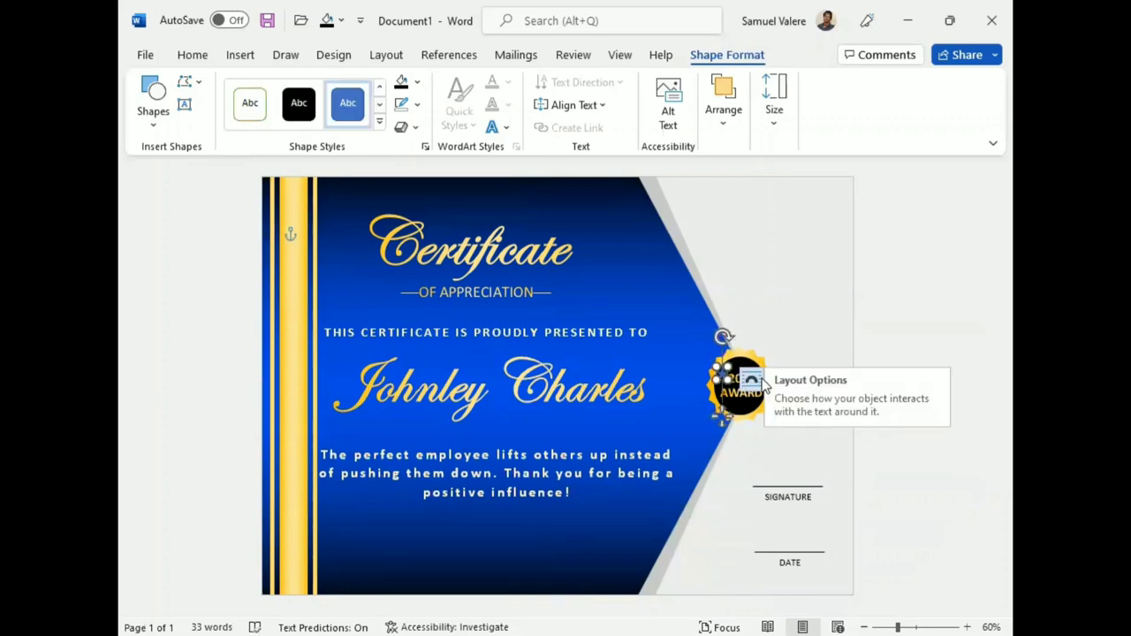
pyautogui.click(765, 382)
pyautogui.click(892, 364)
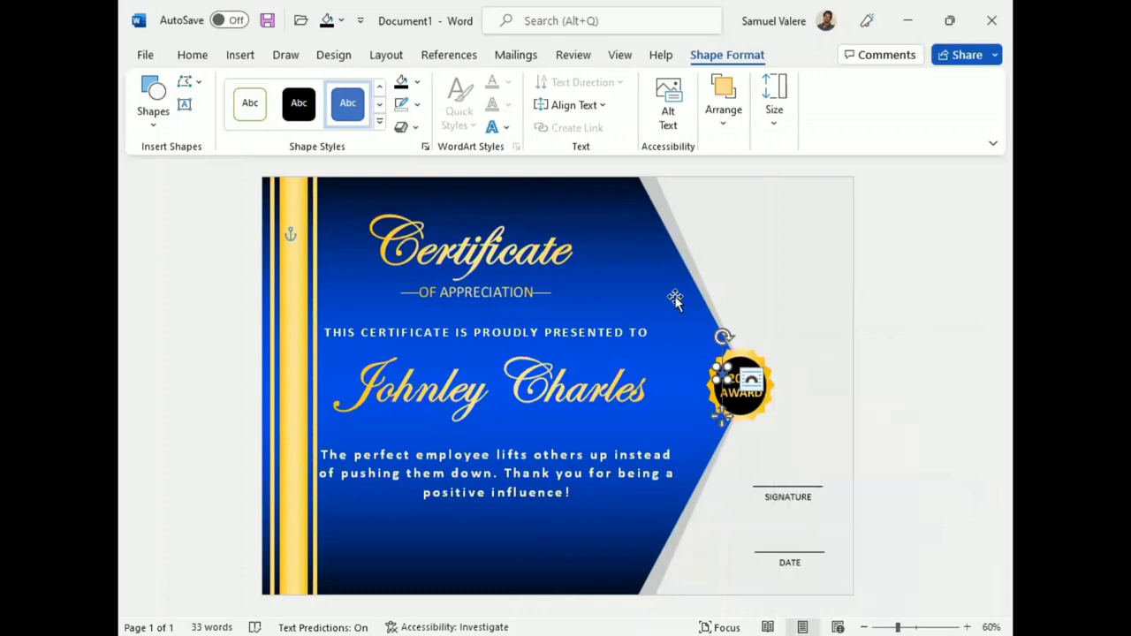
pyautogui.click(420, 101)
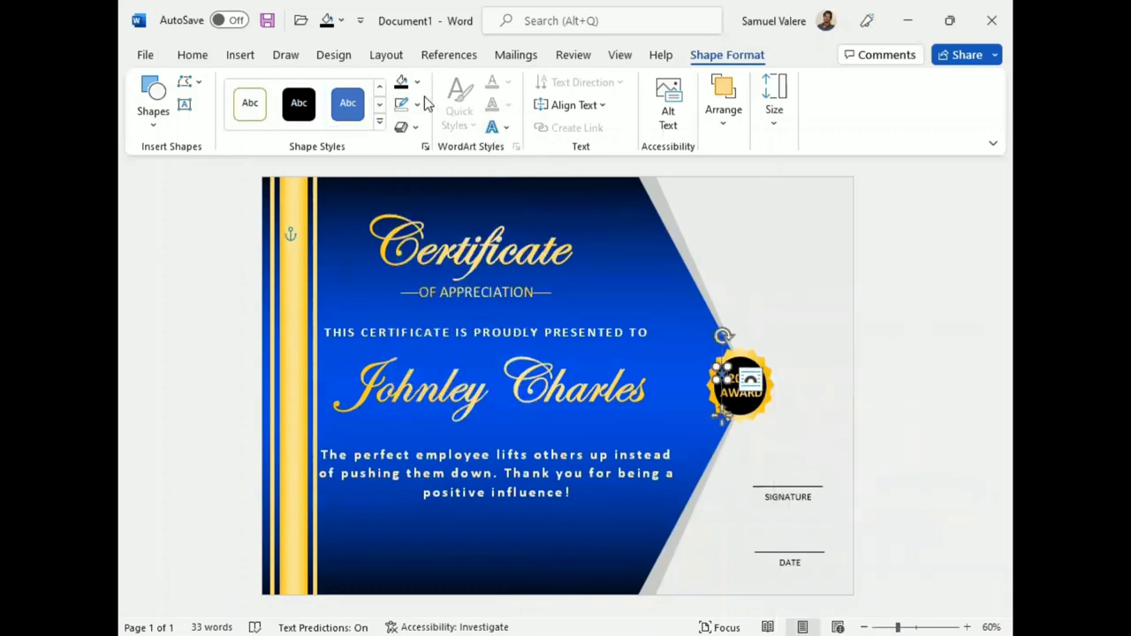
pyautogui.click(417, 81)
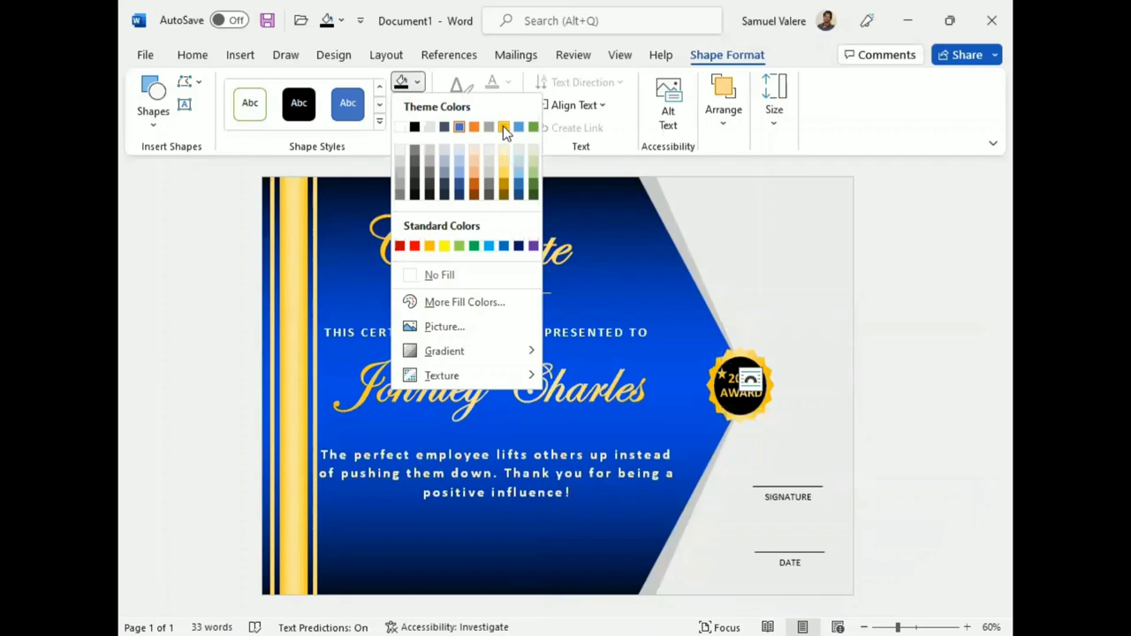
pyautogui.click(502, 125)
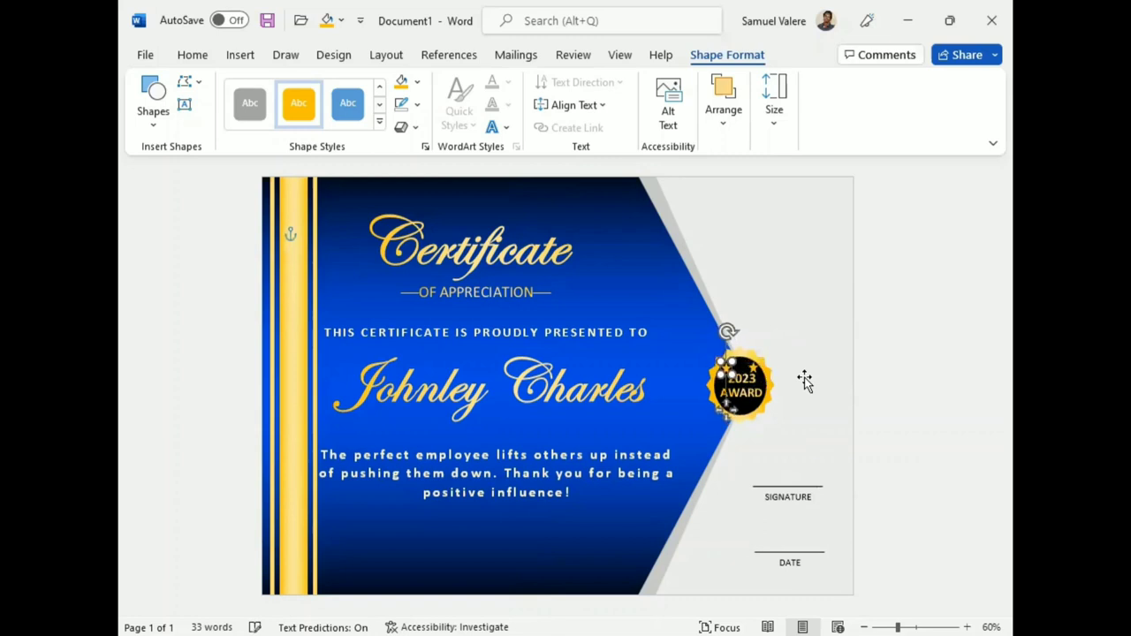
# Nudge the seal into place and move the 2023 AWARD text up beneath the stars
pyautogui.click(923, 379)
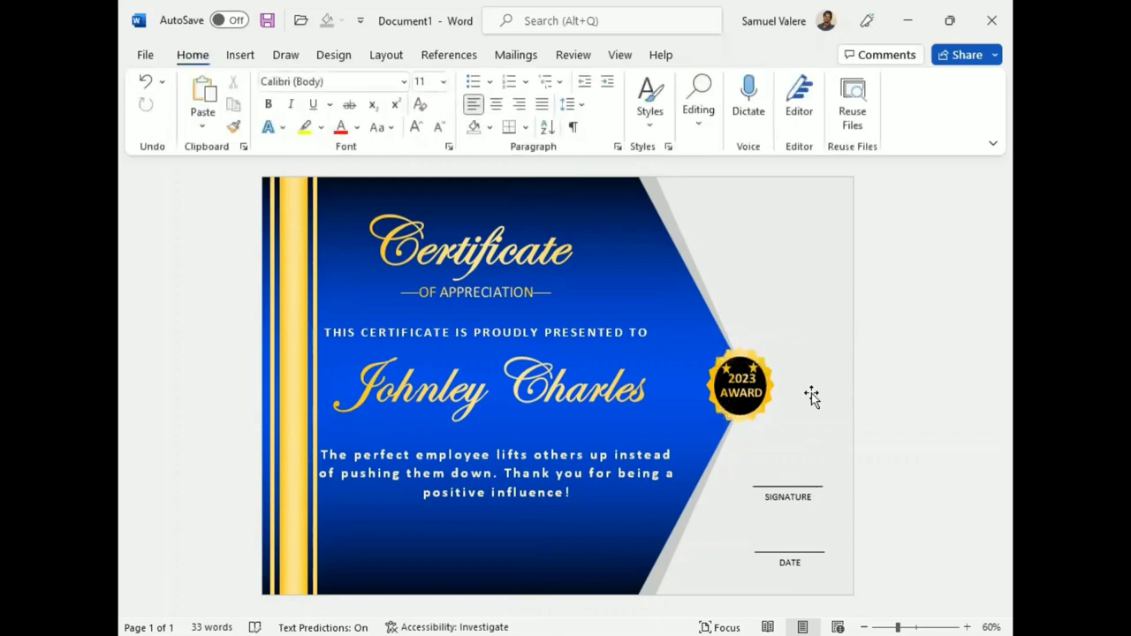
pyautogui.click(752, 374)
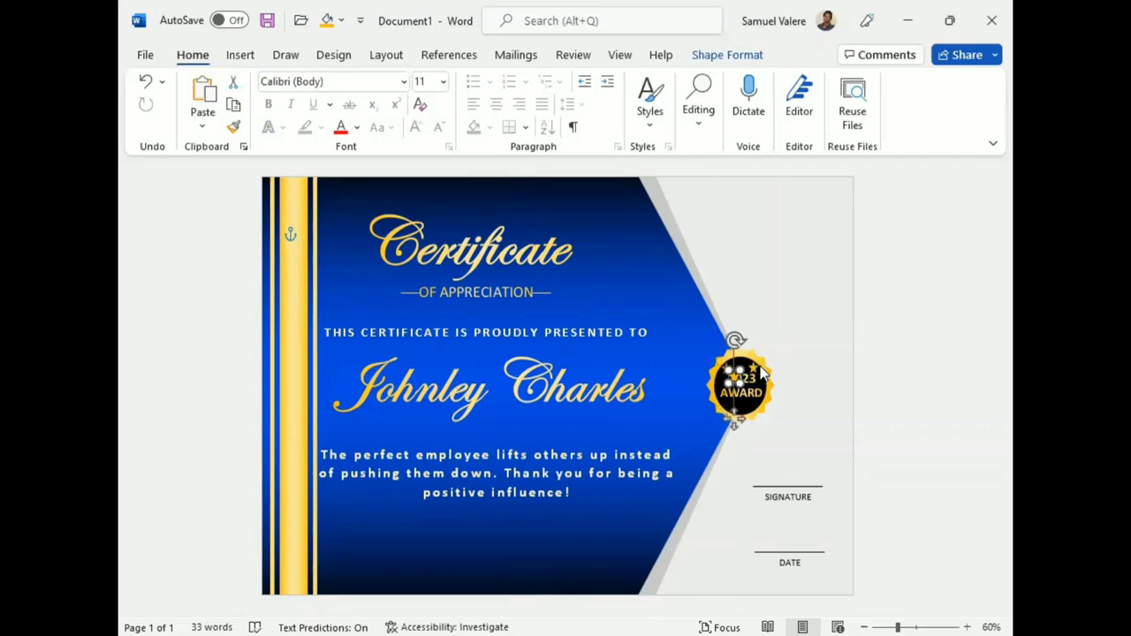
pyautogui.moveTo(759, 367); pyautogui.dragTo(763, 363)
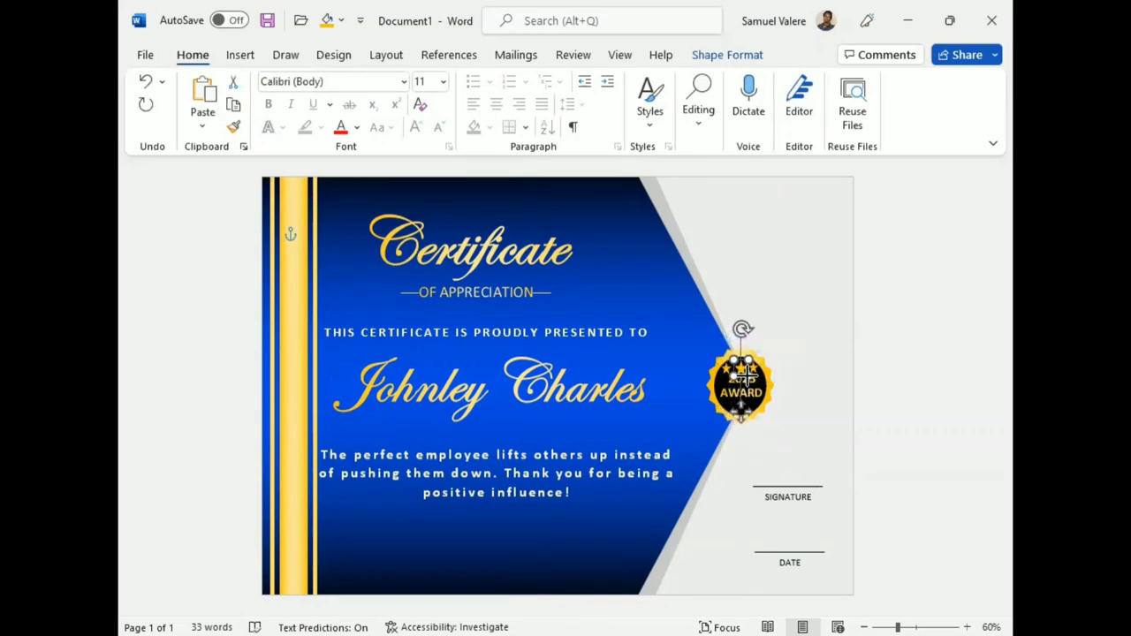
pyautogui.moveTo(742, 369); pyautogui.dragTo(747, 371)
pyautogui.hotkey('ctrl', 'z')
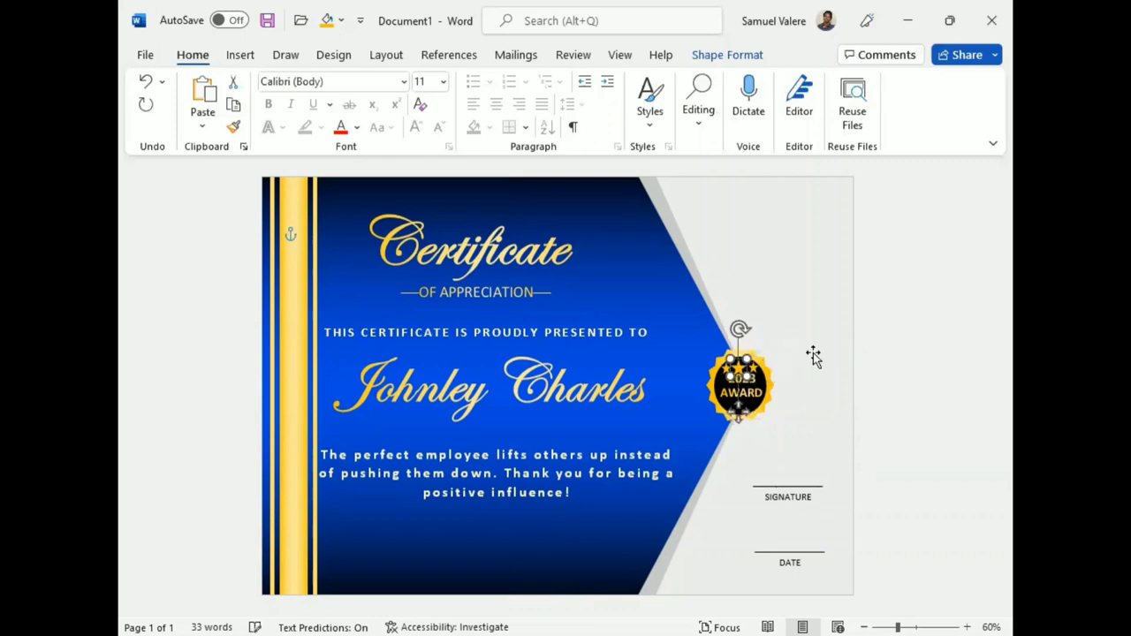
pyautogui.click(943, 385)
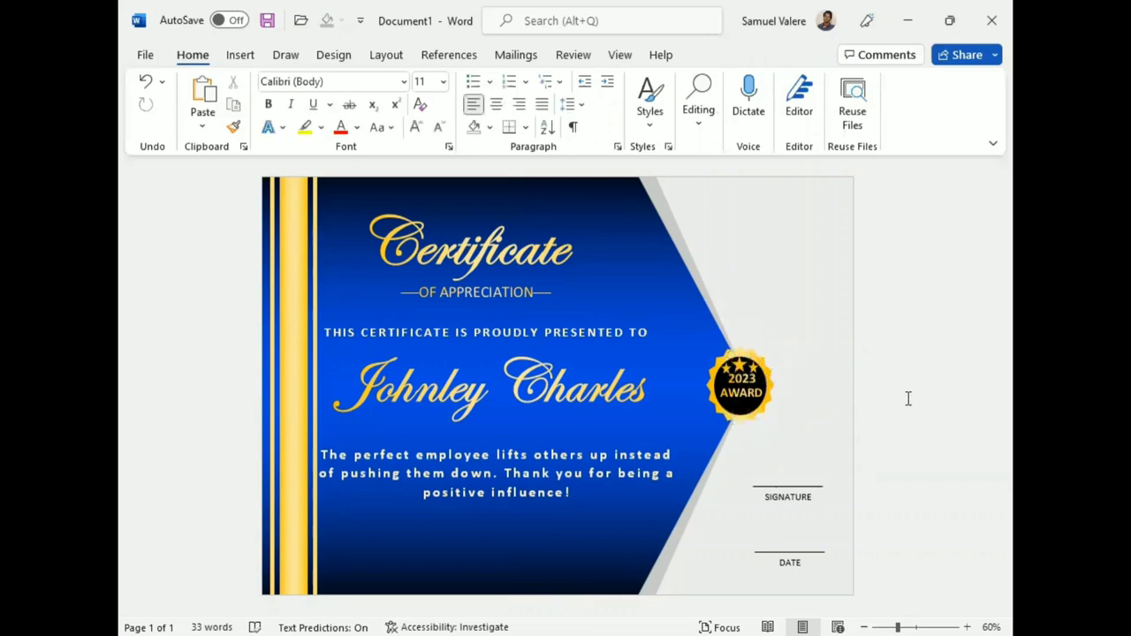
pyautogui.click(742, 398)
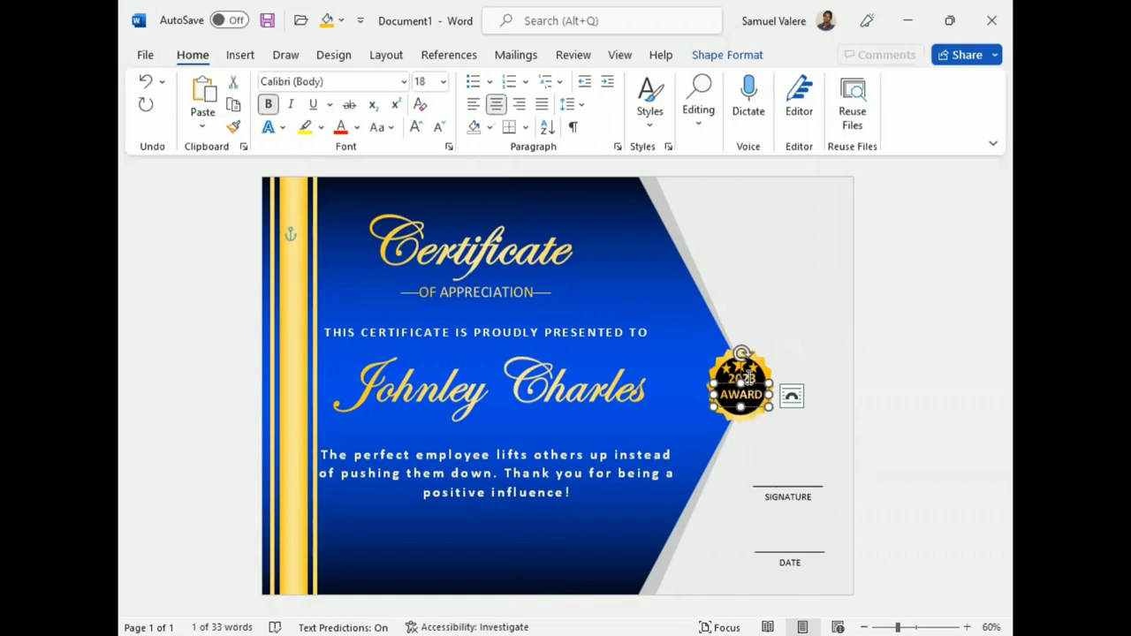
pyautogui.moveTo(756, 414); pyautogui.dragTo(755, 397)
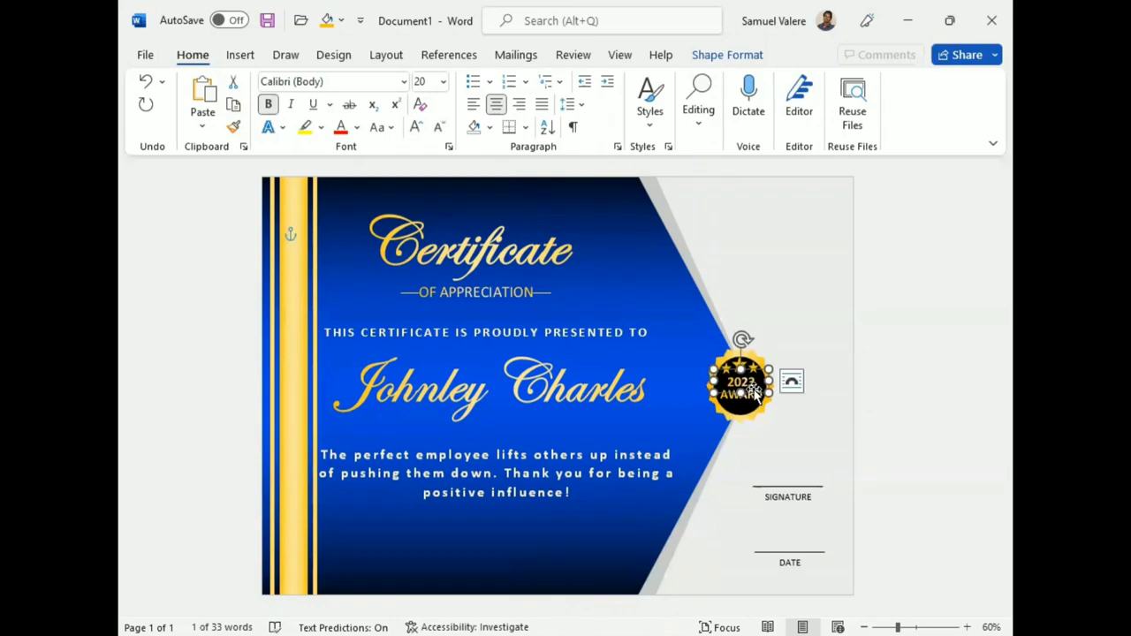
pyautogui.click(920, 390)
pyautogui.click(737, 366)
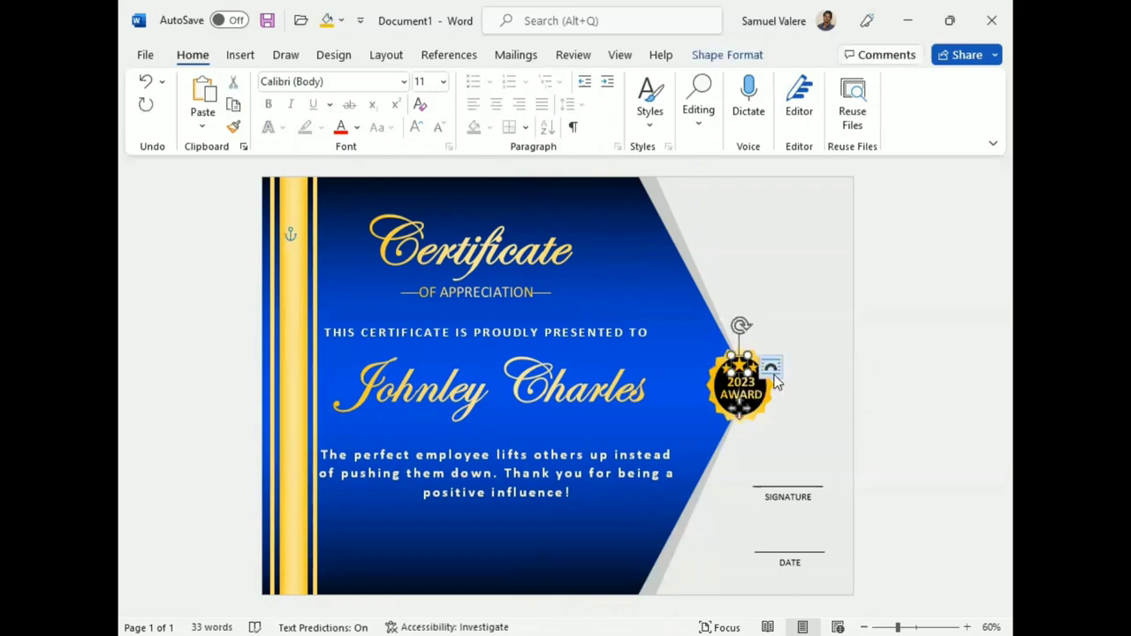
pyautogui.click(869, 387)
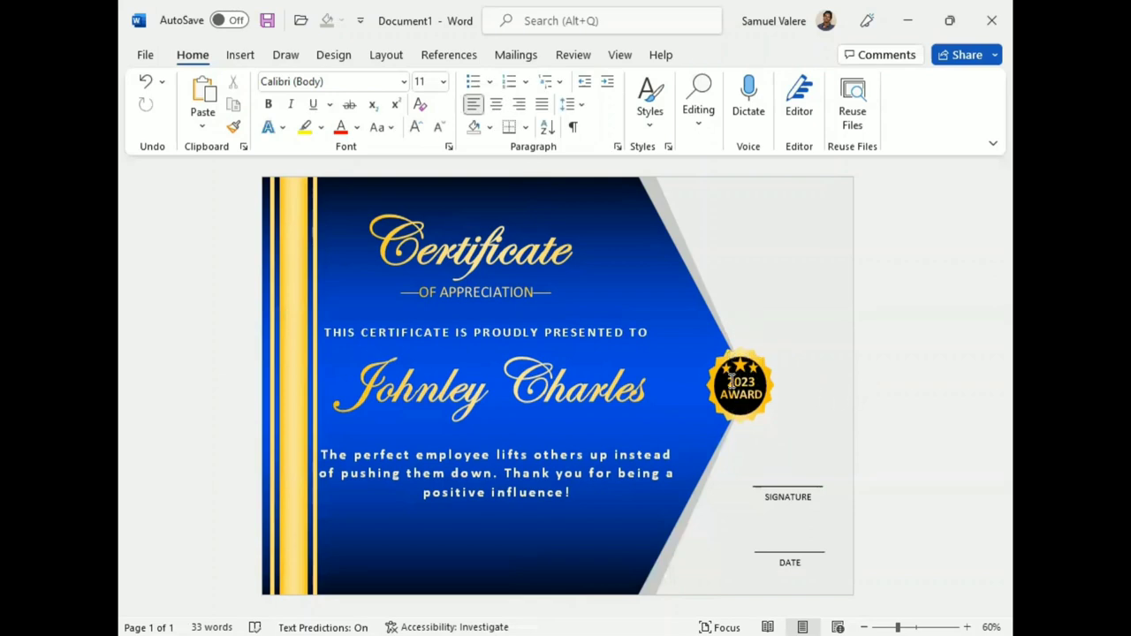